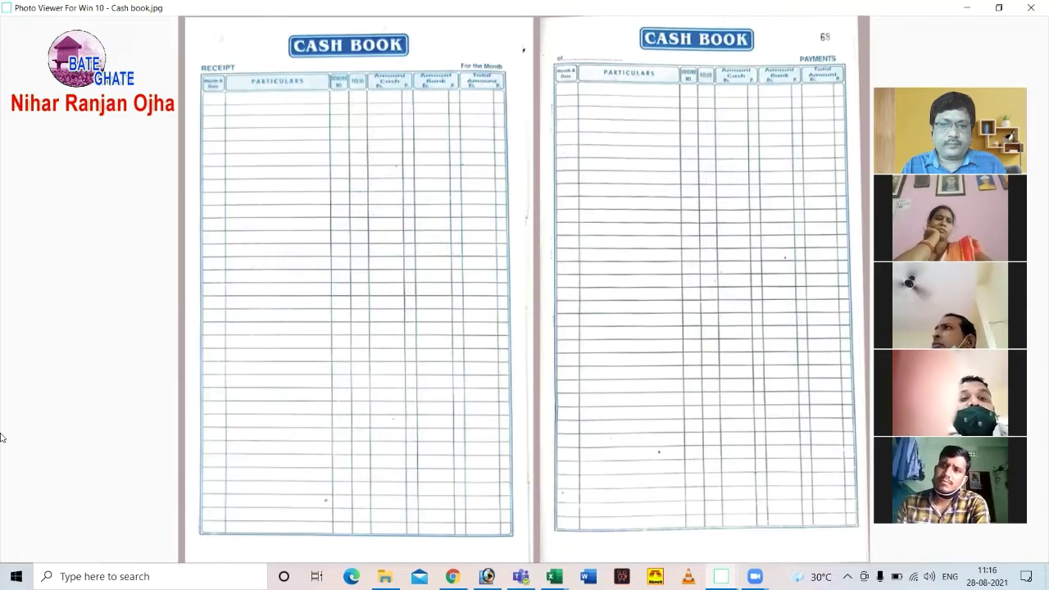
Step: Switch to the Excel cash book and fill in Aug 2021 as the month on both the Receipt and Payment sides
{"action": "key", "text": "alt+Tab"}
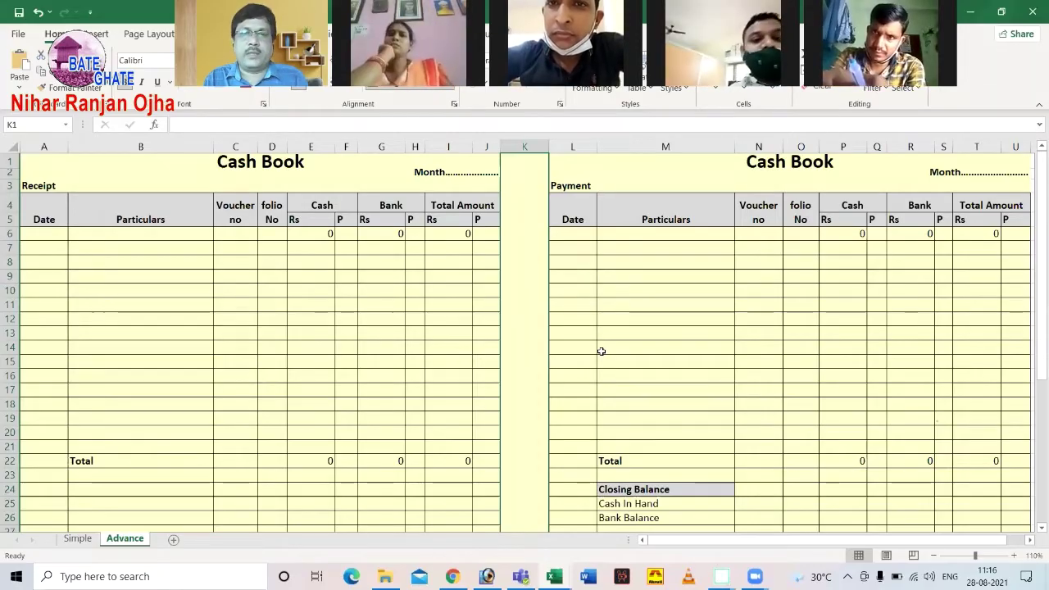
{"action": "left_click", "coordinate": [279, 174]}
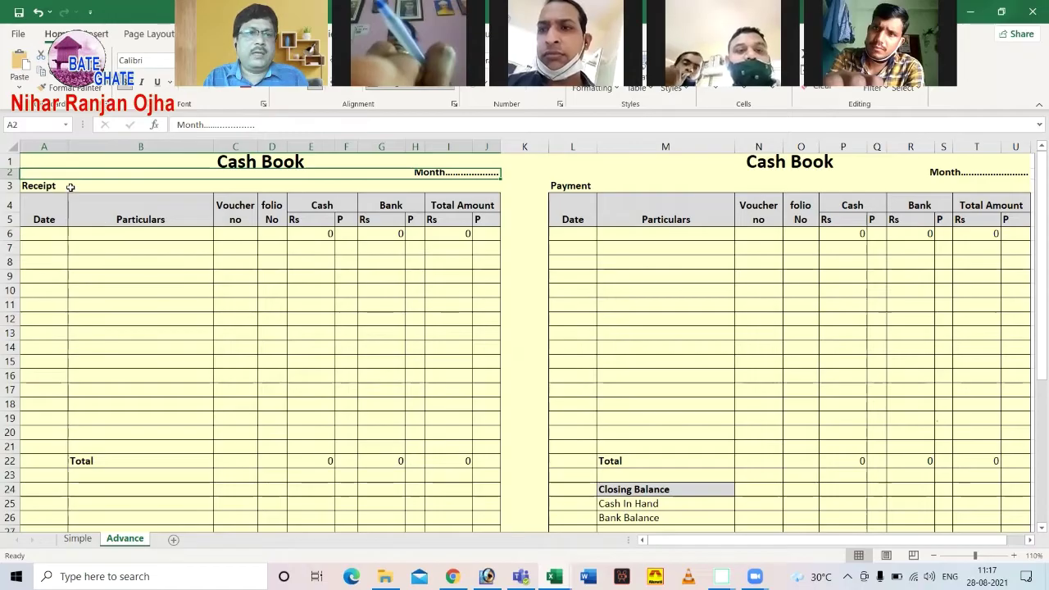
{"action": "double_click", "coordinate": [470, 172]}
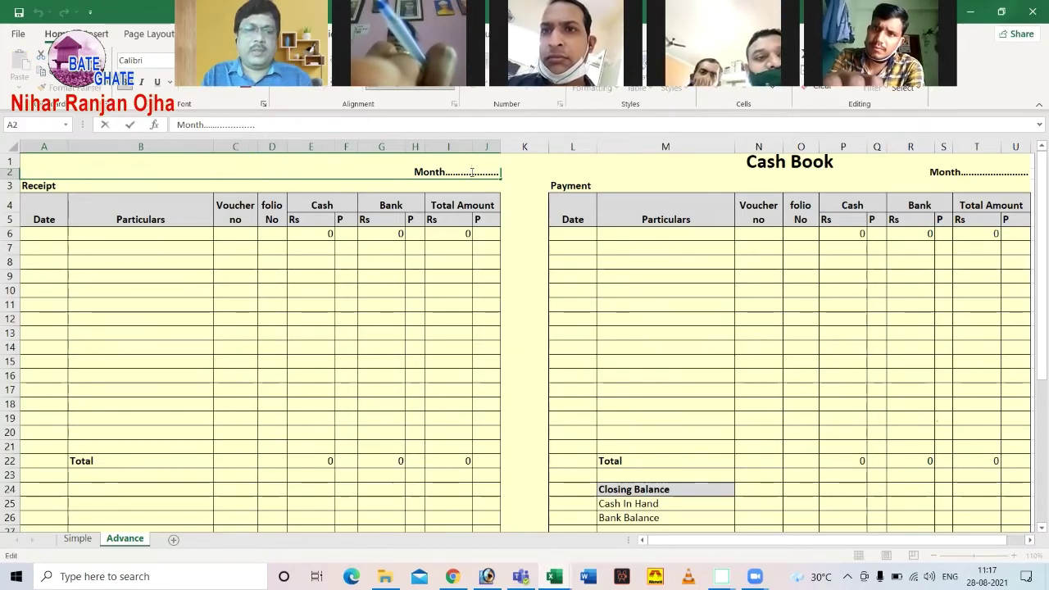
{"action": "type", "text": "Aug"}
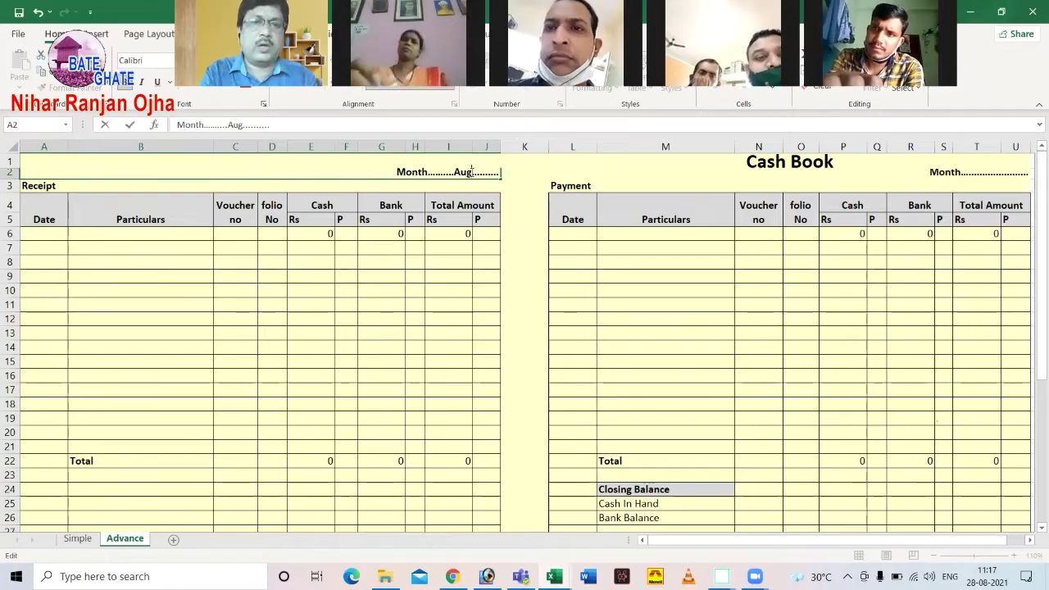
{"action": "type", "text": " 2021"}
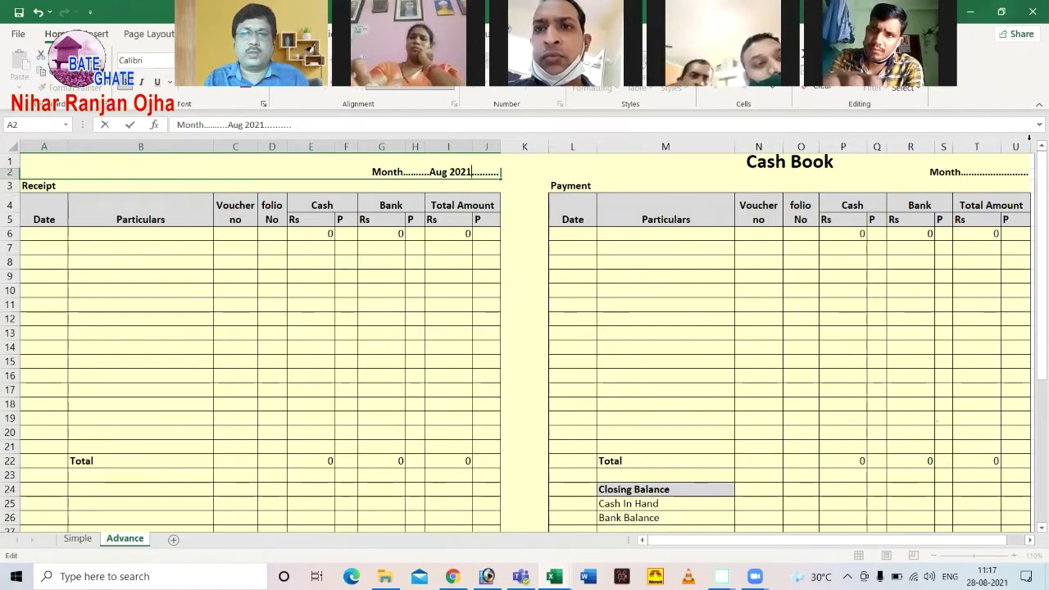
{"action": "double_click", "coordinate": [997, 174]}
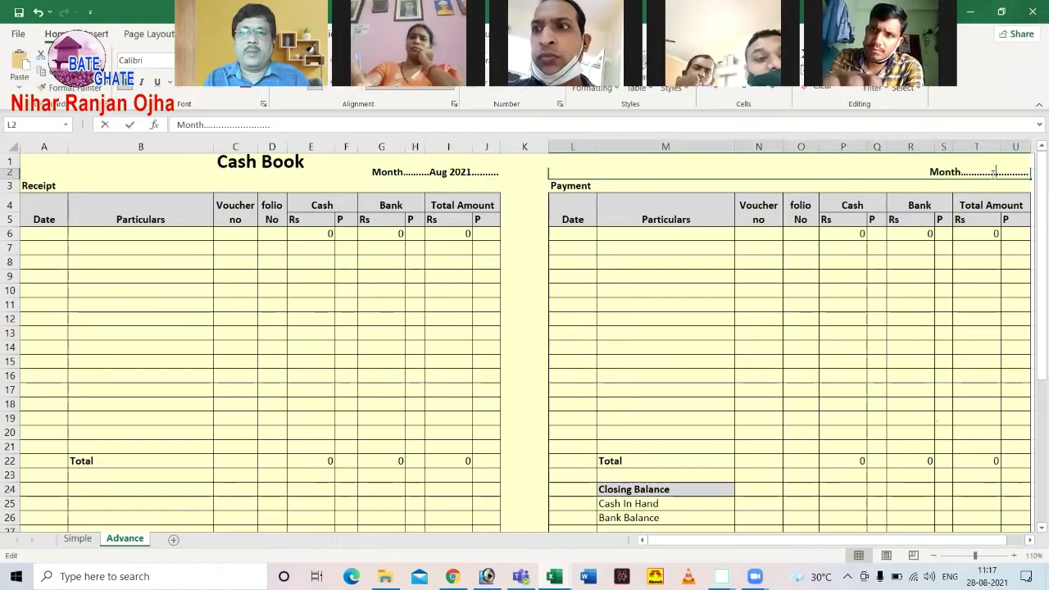
{"action": "type", "text": "Aug "}
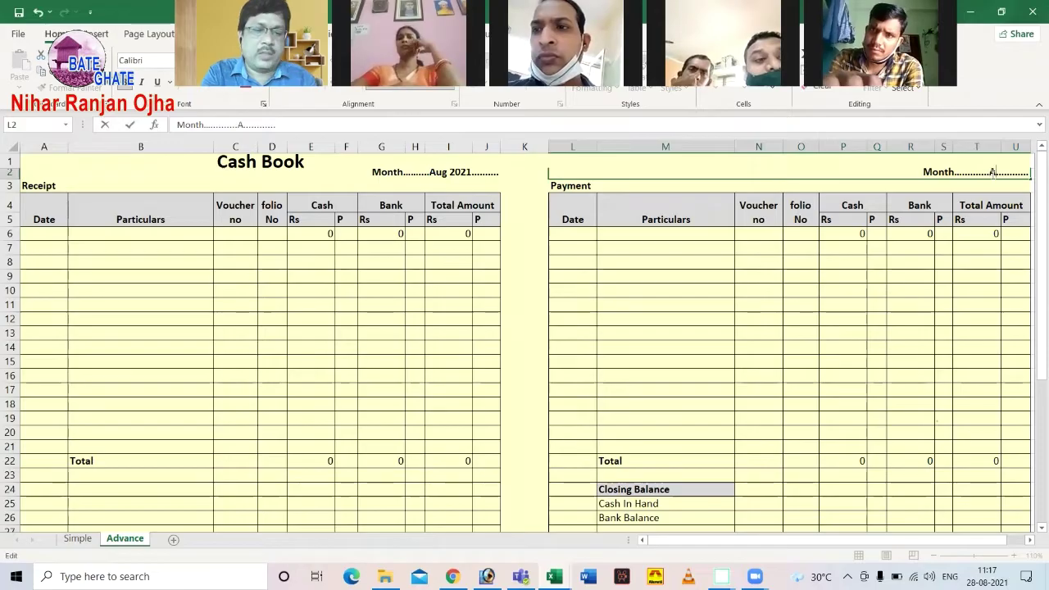
{"action": "type", "text": "2021"}
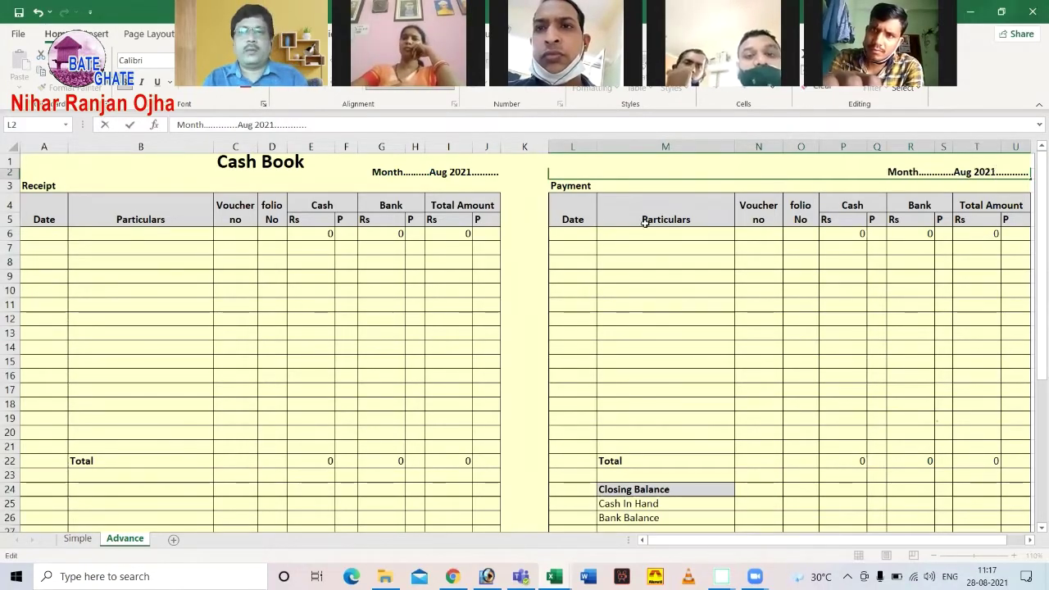
{"action": "left_click", "coordinate": [519, 222]}
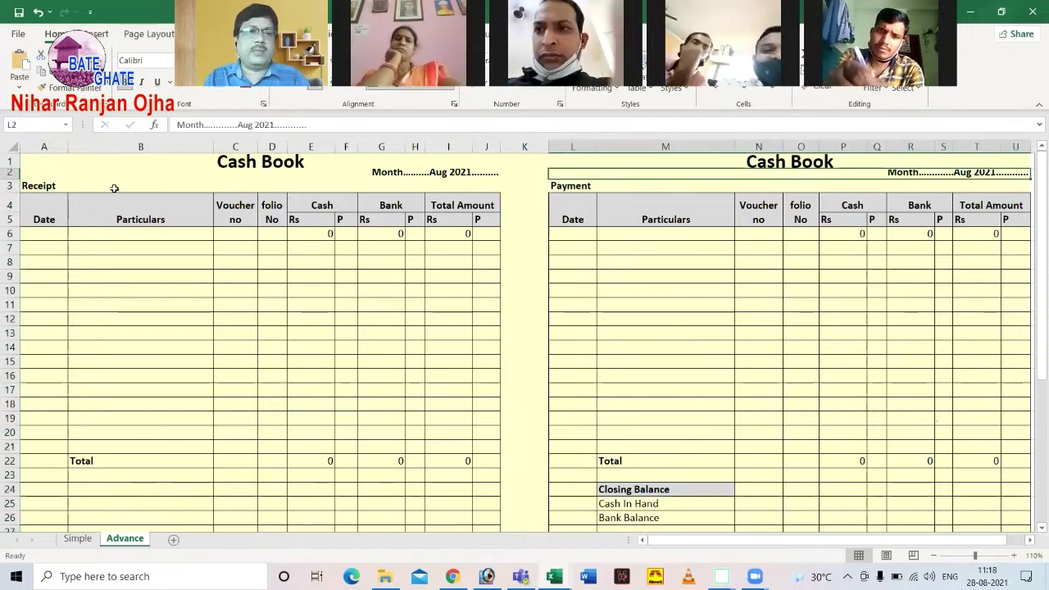
Step: Enter "Opening Balance" as the particulars of the first Receipt row
{"action": "left_click", "coordinate": [114, 187]}
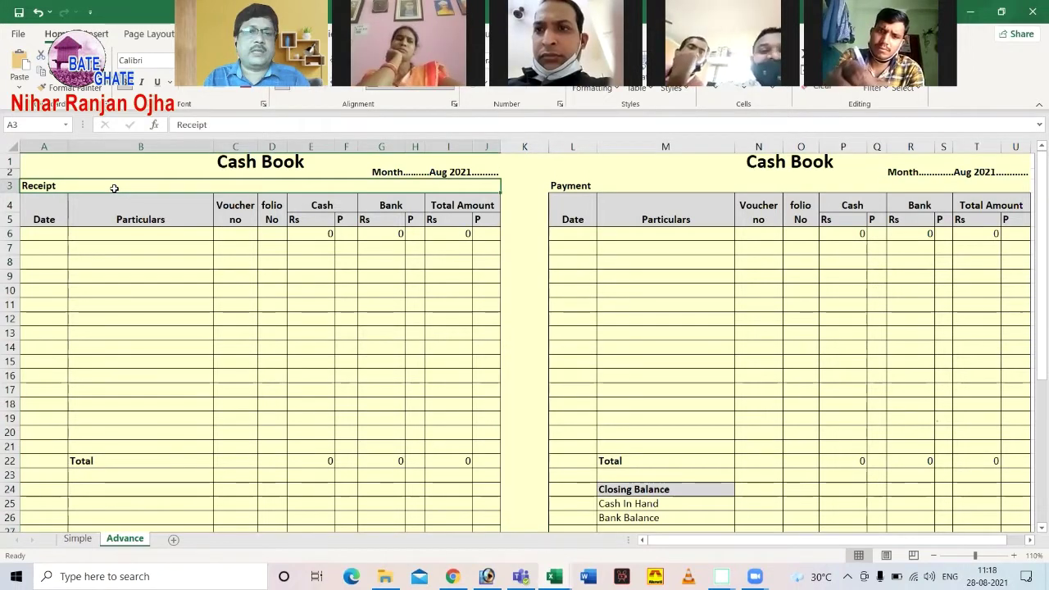
{"action": "left_click", "coordinate": [147, 235]}
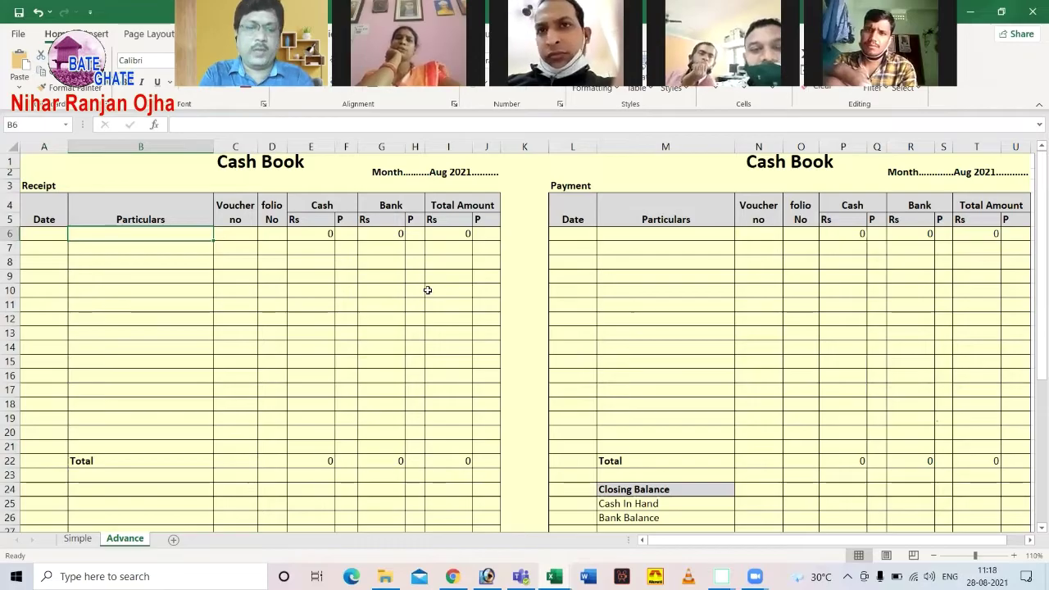
{"action": "type", "text": "opening Balance"}
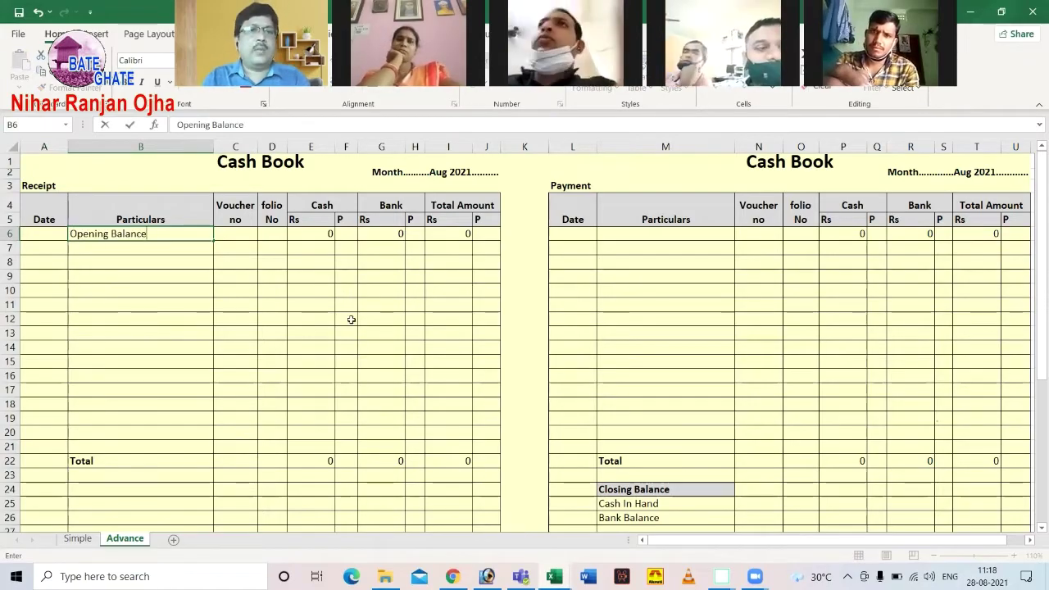
{"action": "left_click", "coordinate": [188, 271]}
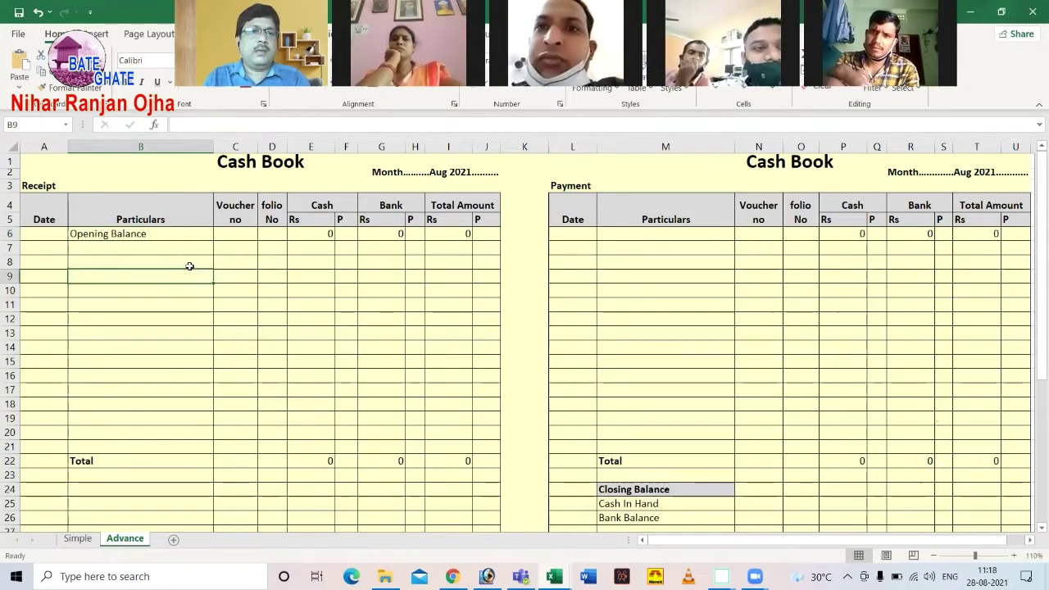
Step: Set the opening balance amounts to 12000 in cash and 120000 in bank
{"action": "left_click", "coordinate": [310, 232]}
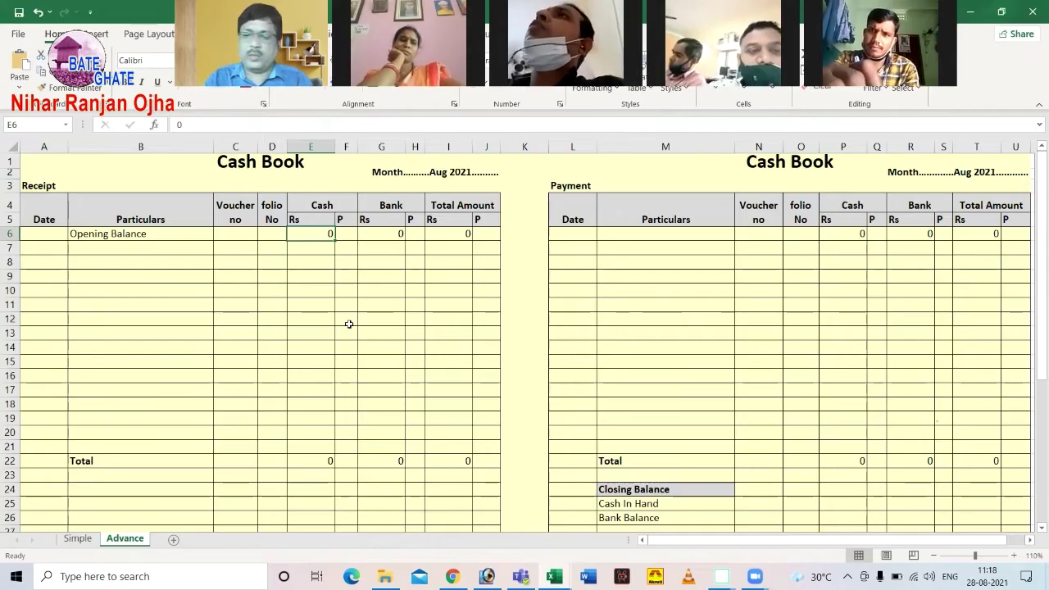
{"action": "type", "text": "12000"}
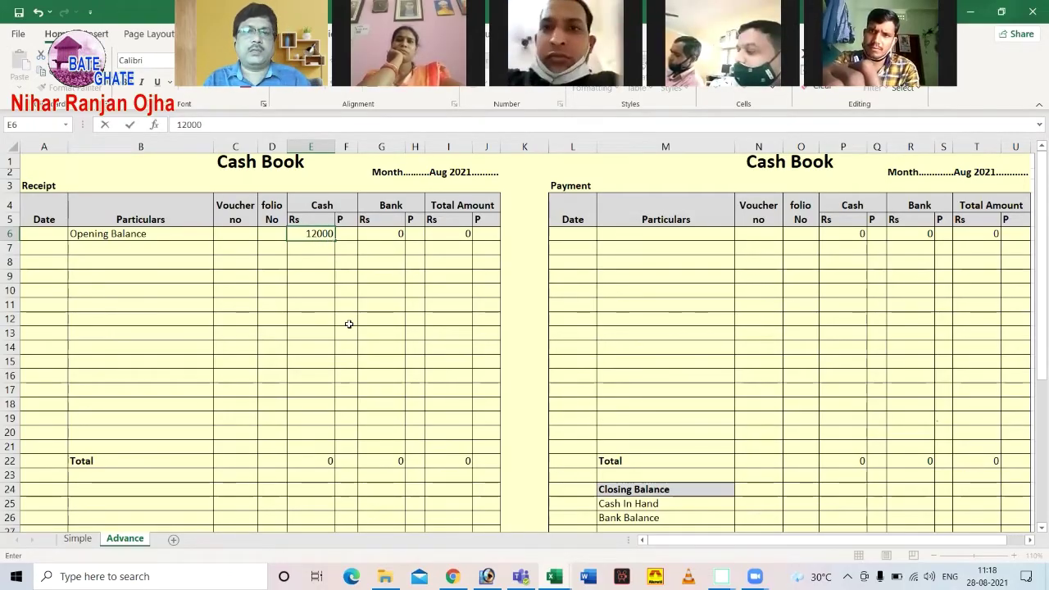
{"action": "key", "text": "Tab"}
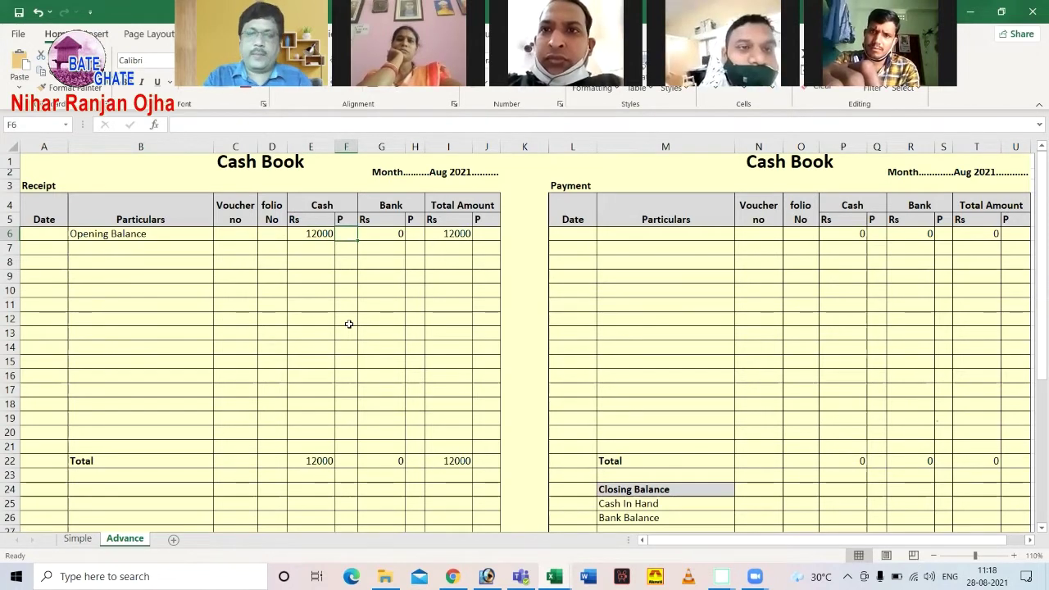
{"action": "key", "text": "Tab"}
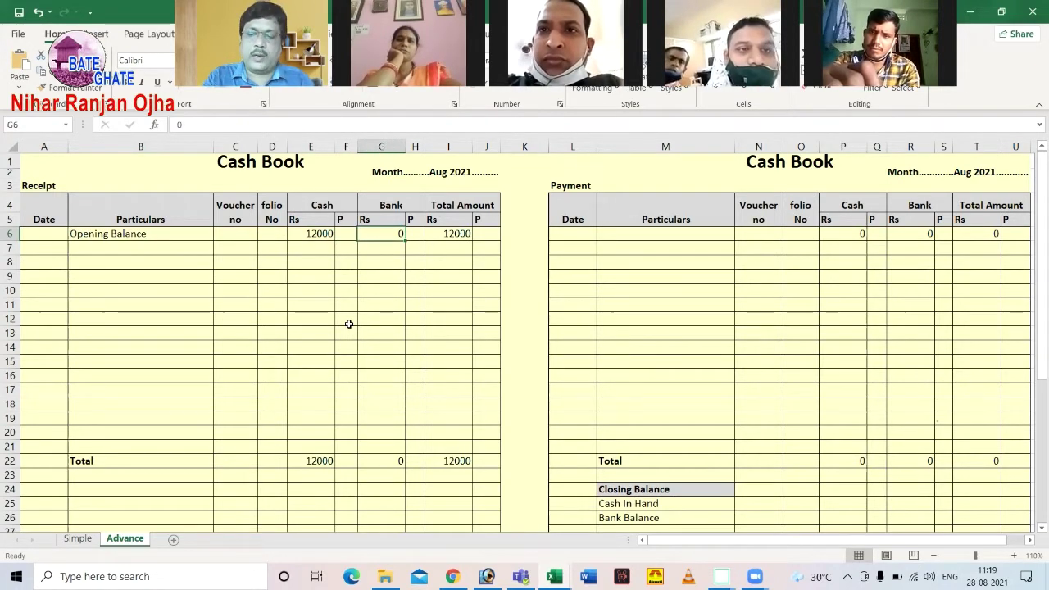
{"action": "type", "text": "120000"}
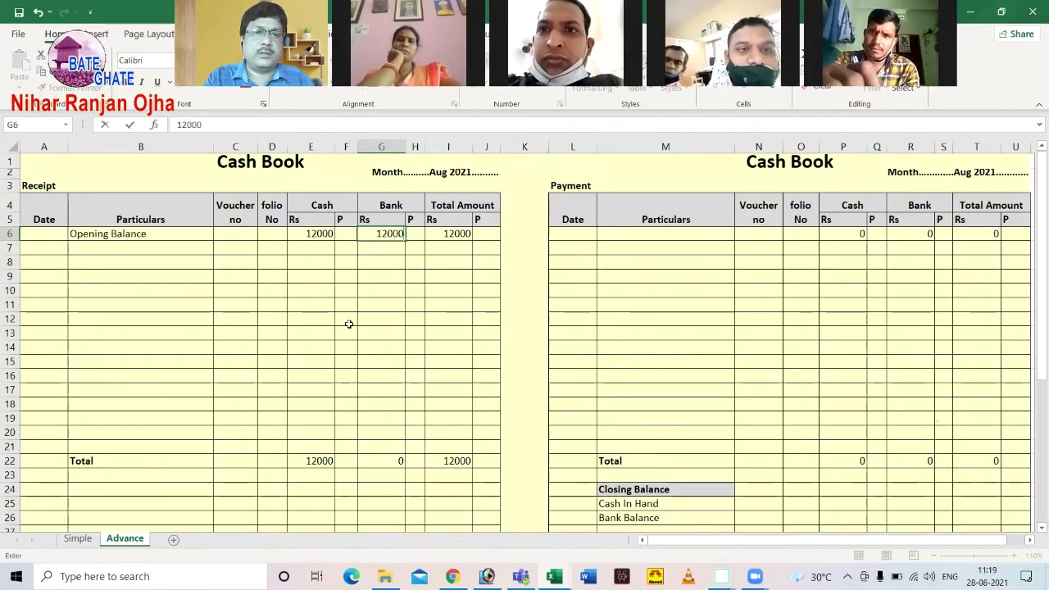
{"action": "key", "text": "Return"}
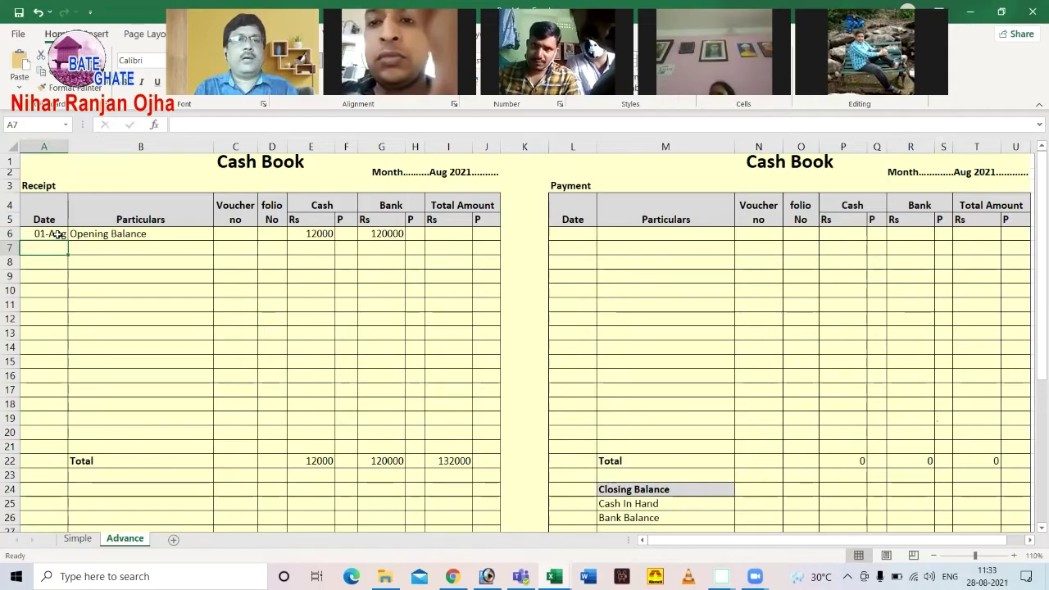
{"action": "left_click", "coordinate": [321, 234]}
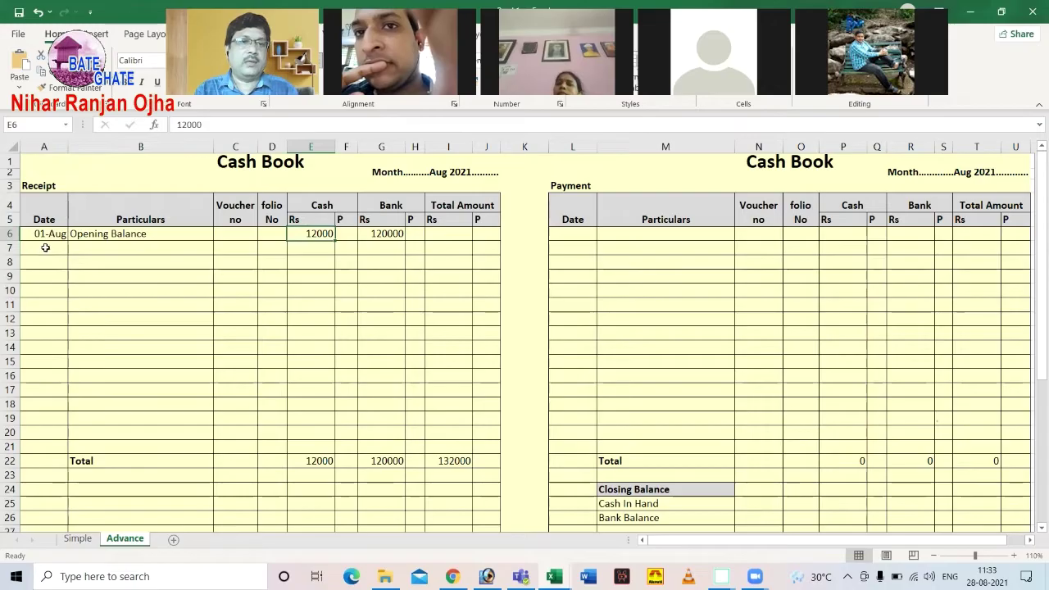
Step: Start a second Receipt entry in row 7 with the date "3 ug" and the particulars "To Bank"
{"action": "left_click", "coordinate": [45, 248]}
{"action": "type", "text": "3"}
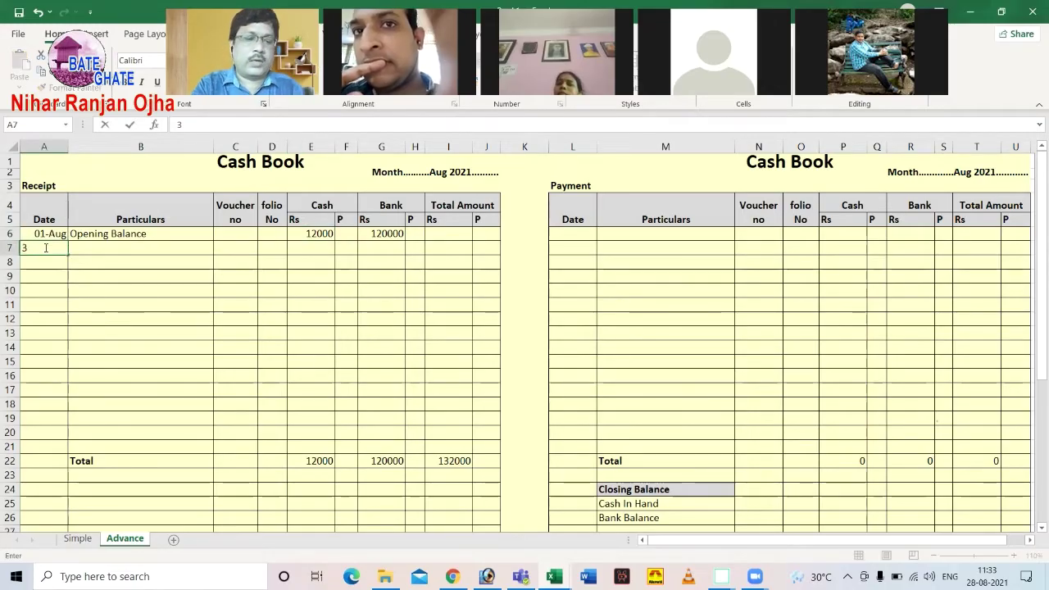
{"action": "type", "text": " ug"}
{"action": "key", "text": "Tab"}
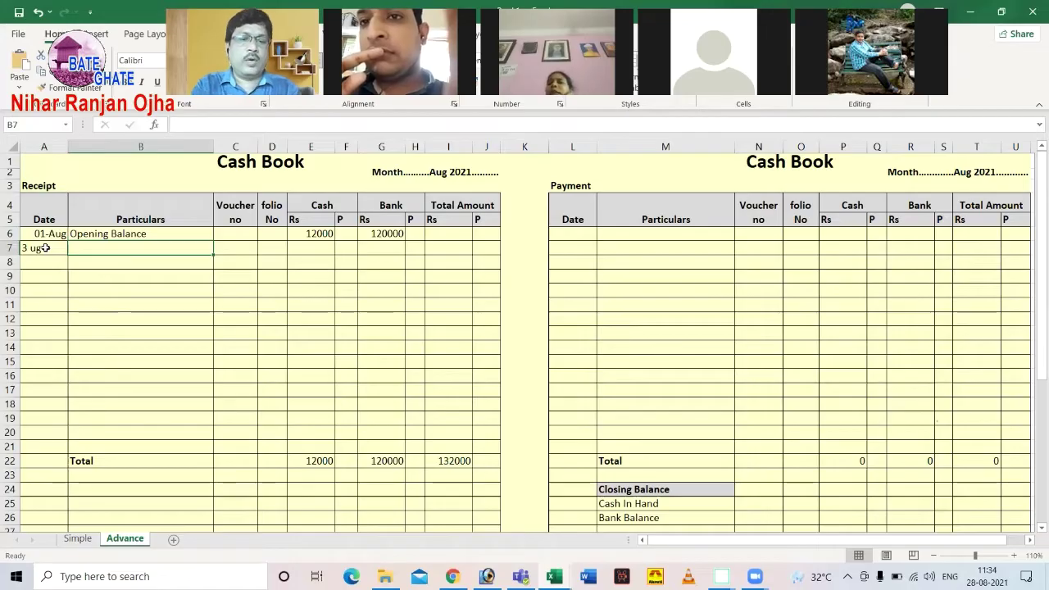
{"action": "type", "text": "To Ba"}
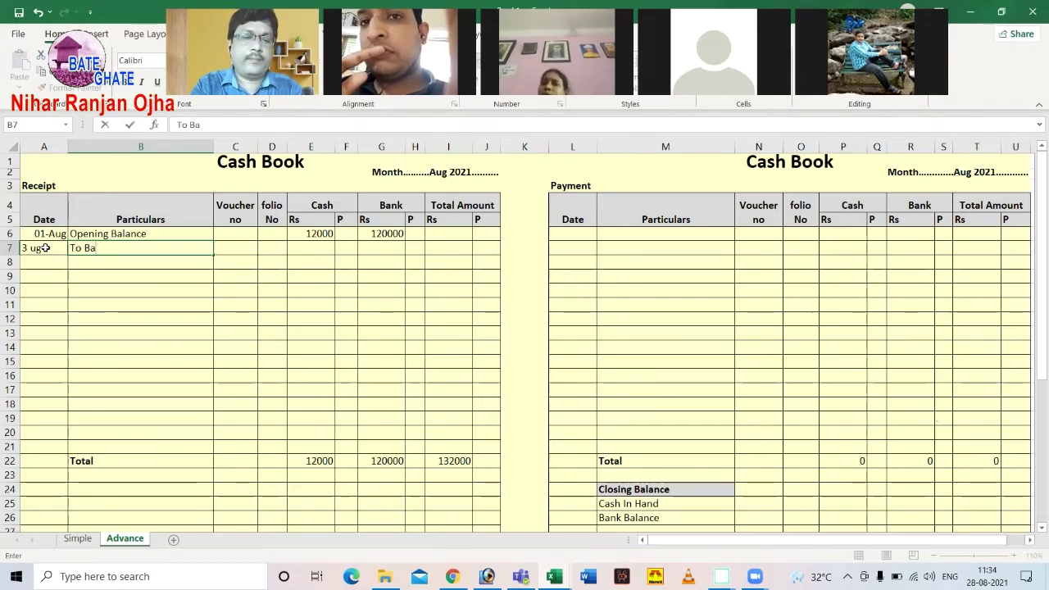
Step: Enter 10000 as the bank amount in rupees for the "To Bank" receipt
{"action": "key", "text": "Tab"}
{"action": "key", "text": "Tab"}
{"action": "key", "text": "Tab"}
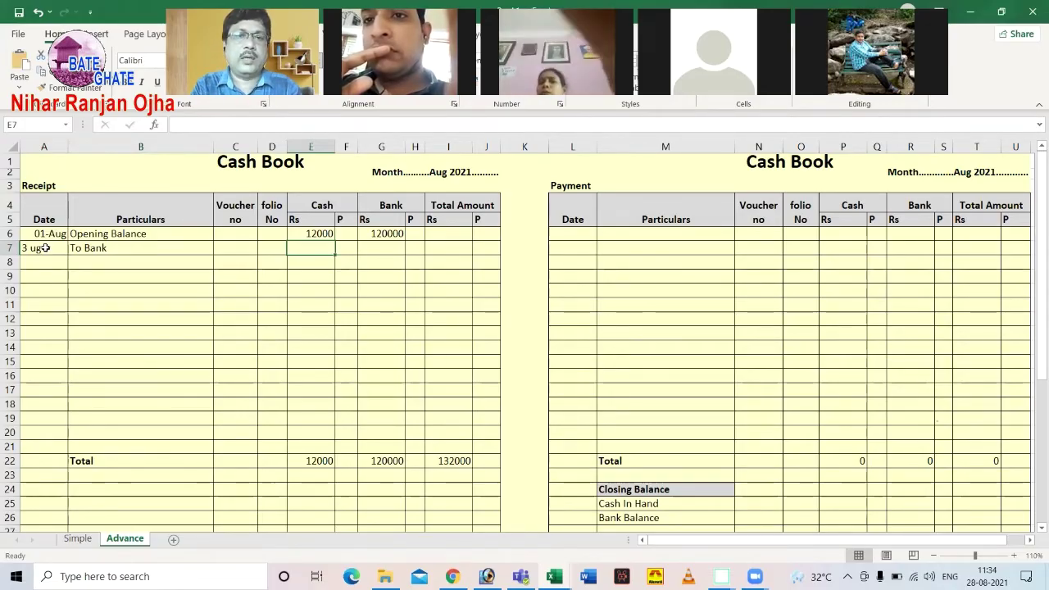
{"action": "key", "text": "Tab"}
{"action": "key", "text": "Tab"}
{"action": "type", "text": "1"}
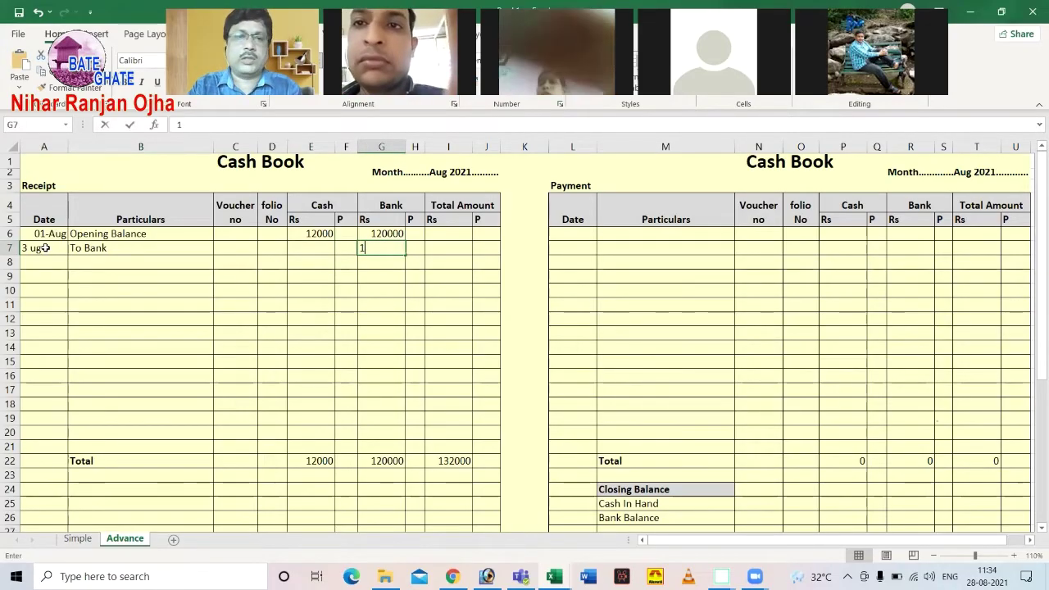
{"action": "type", "text": "000"}
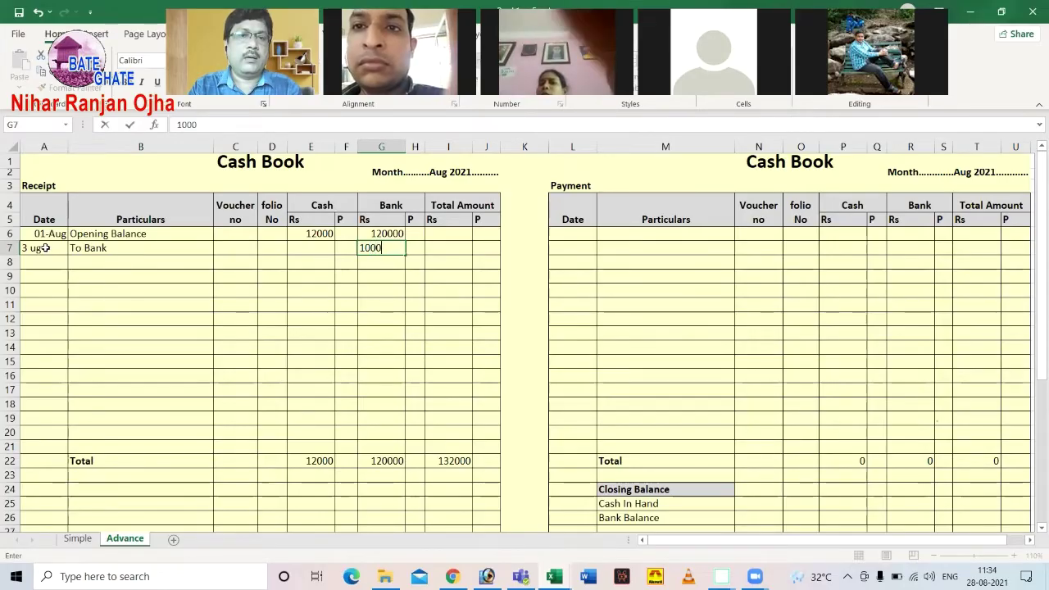
{"action": "type", "text": "0"}
{"action": "key", "text": "Return"}
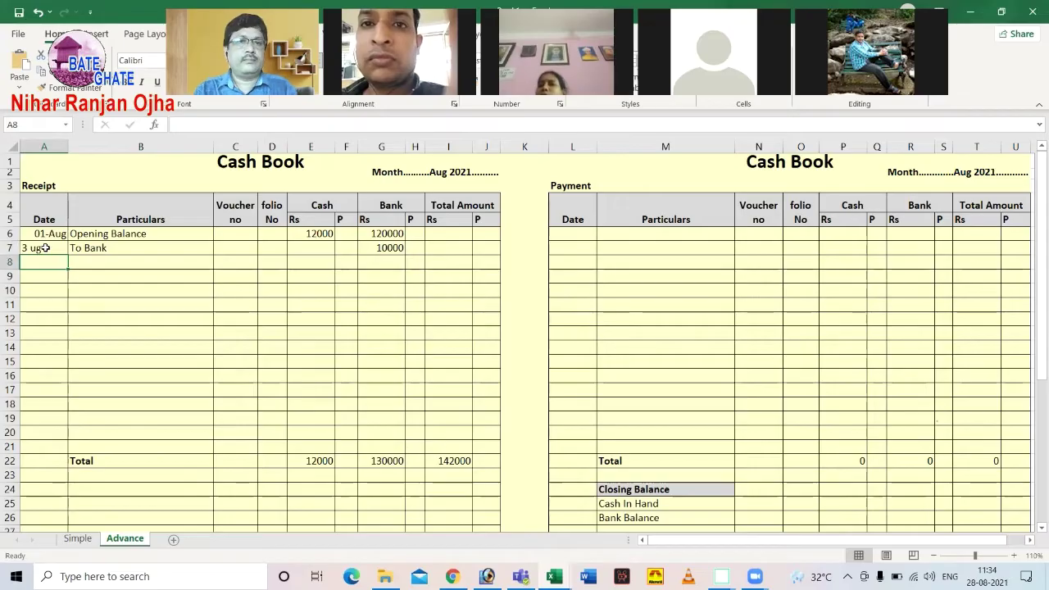
Step: Correct the date of the "To Bank" receipt to 3 Aug
{"action": "left_click", "coordinate": [384, 247]}
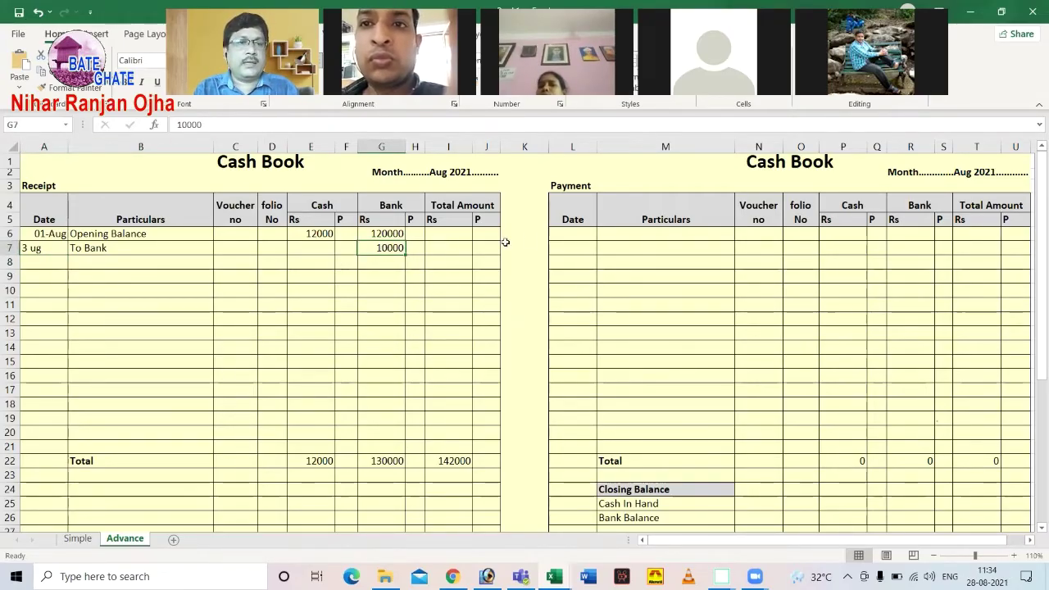
{"action": "left_click", "coordinate": [57, 248]}
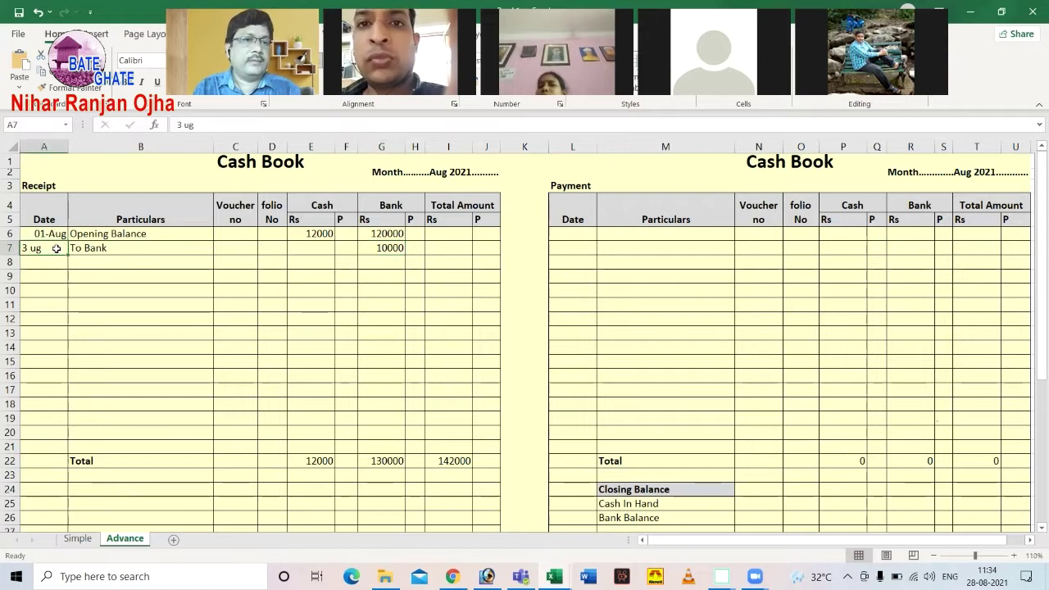
{"action": "double_click", "coordinate": [45, 247]}
{"action": "key", "text": "BackSpace"}
{"action": "key", "text": "BackSpace"}
{"action": "type", "text": "A"}
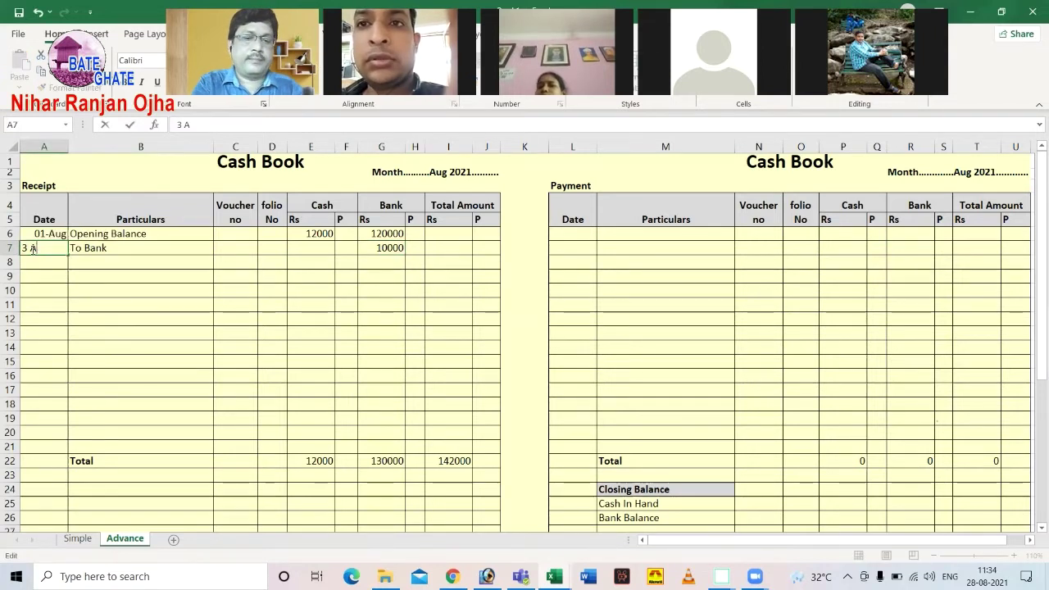
{"action": "type", "text": "ug"}
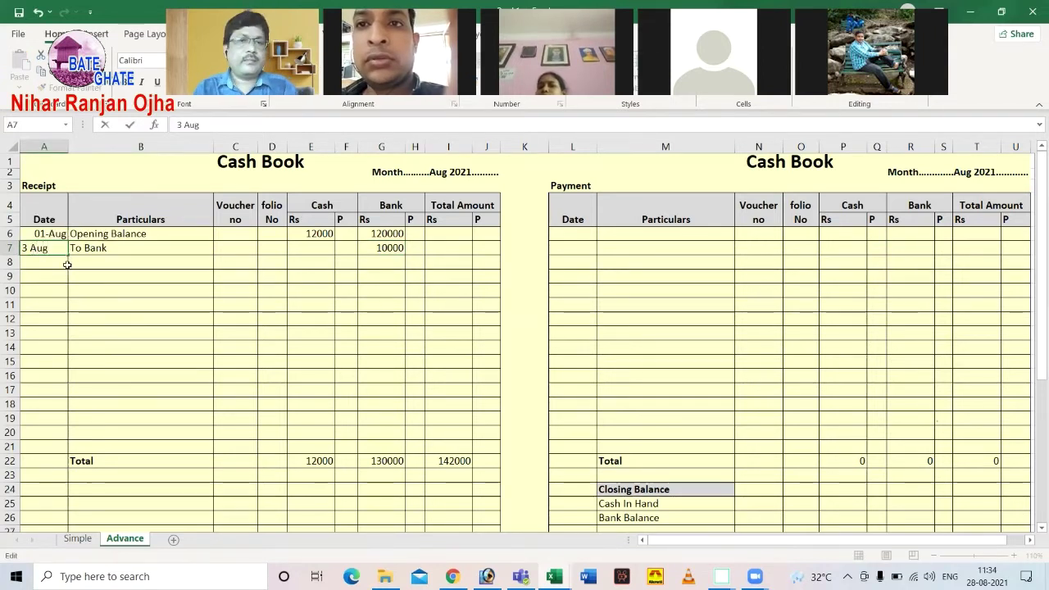
Step: Enter 3 Aug as the date of the first Payment row
{"action": "left_click", "coordinate": [578, 234]}
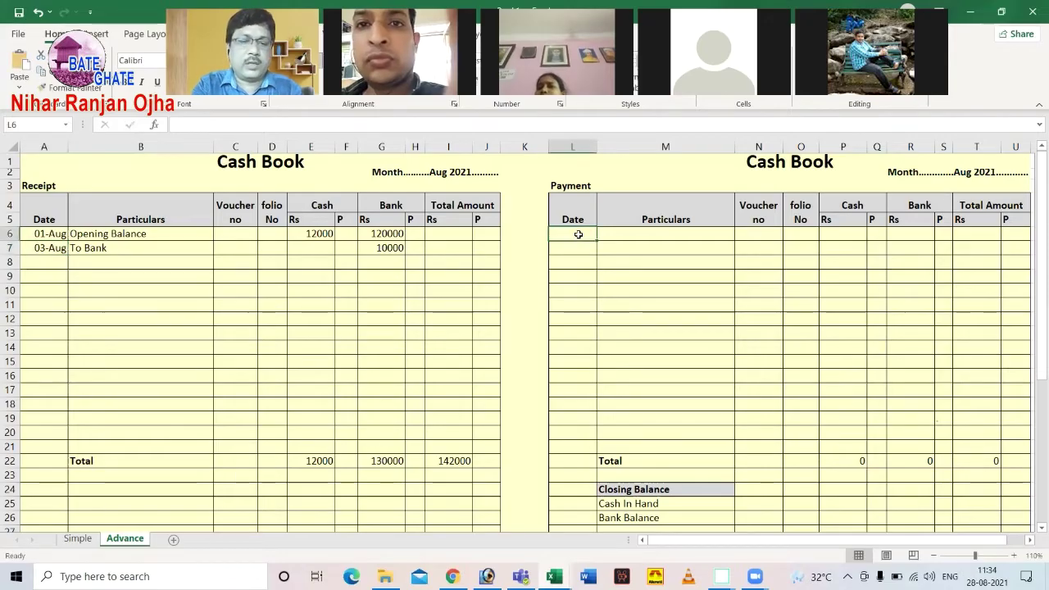
{"action": "type", "text": "3"}
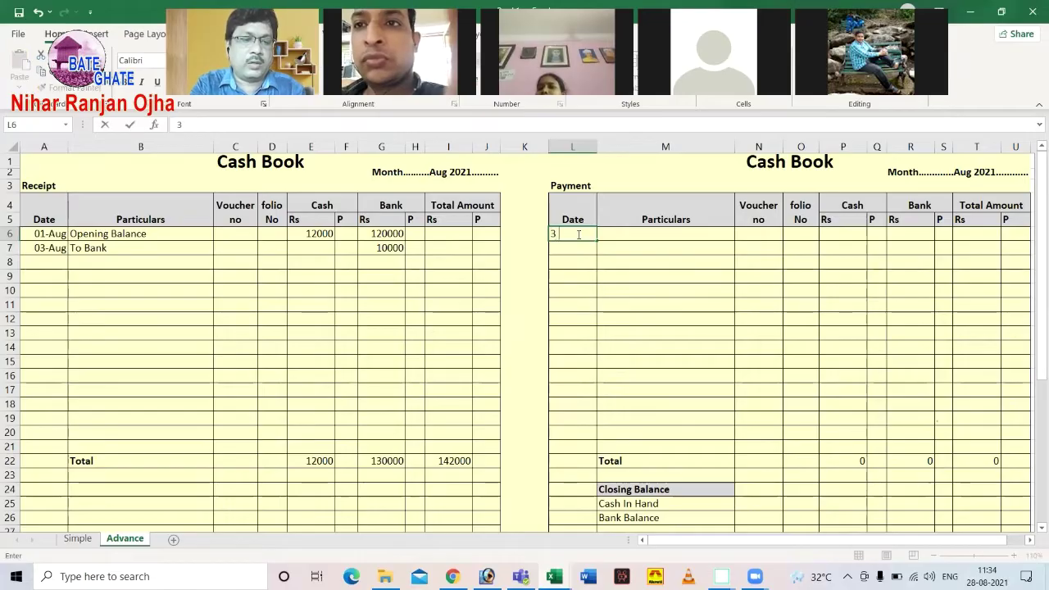
{"action": "type", "text": " Au"}
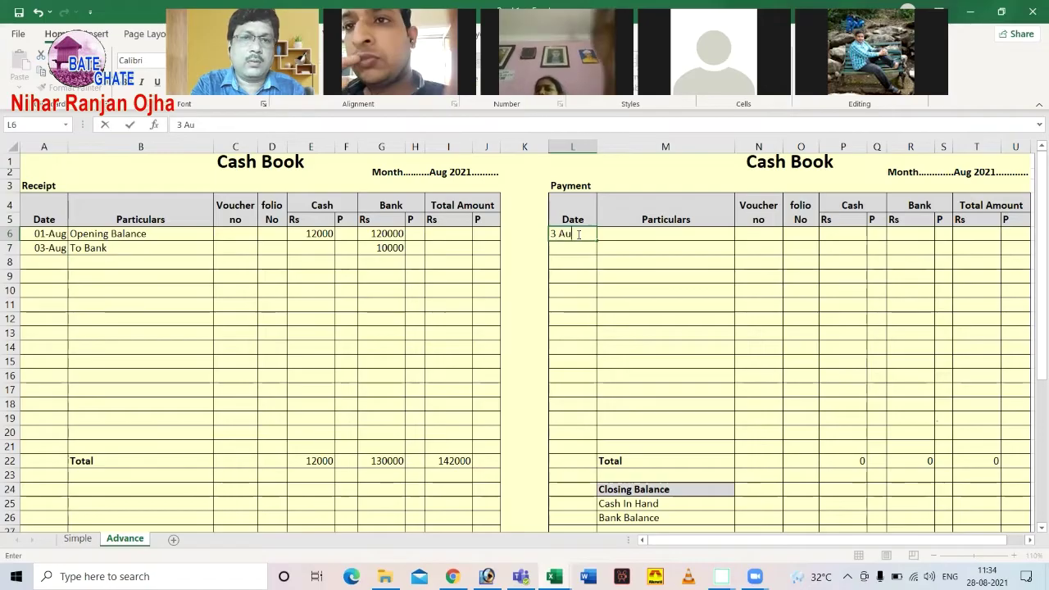
{"action": "type", "text": "g"}
{"action": "key", "text": "Tab"}
{"action": "key", "text": "Tab"}
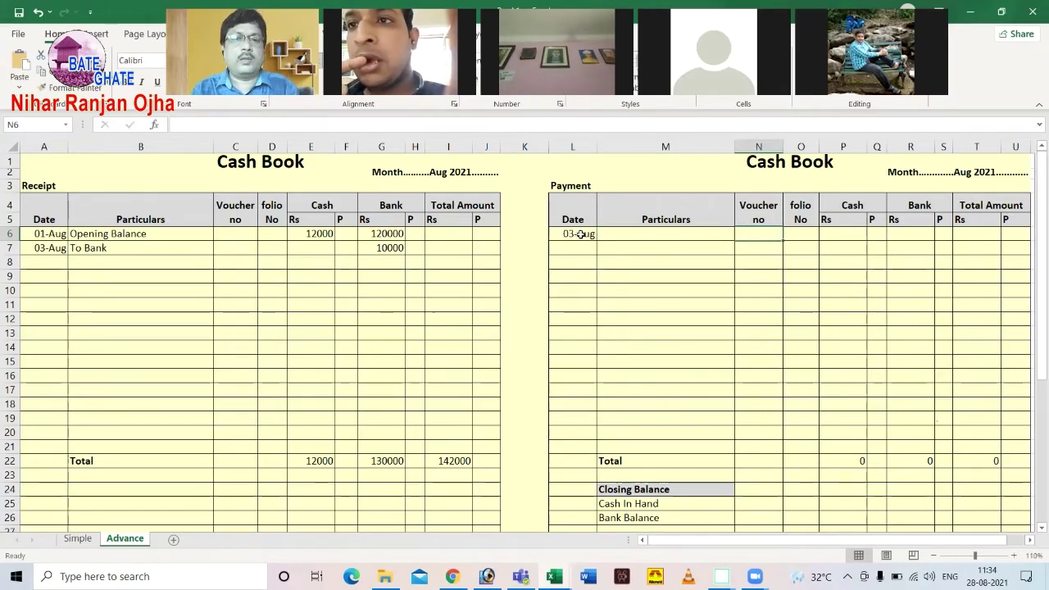
Step: Enter the particulars "by Cash" and a cash amount of 10000 rupees in the 3 Aug Payment row
{"action": "left_click", "coordinate": [688, 235]}
{"action": "type", "text": "by Ca"}
{"action": "type", "text": "sh"}
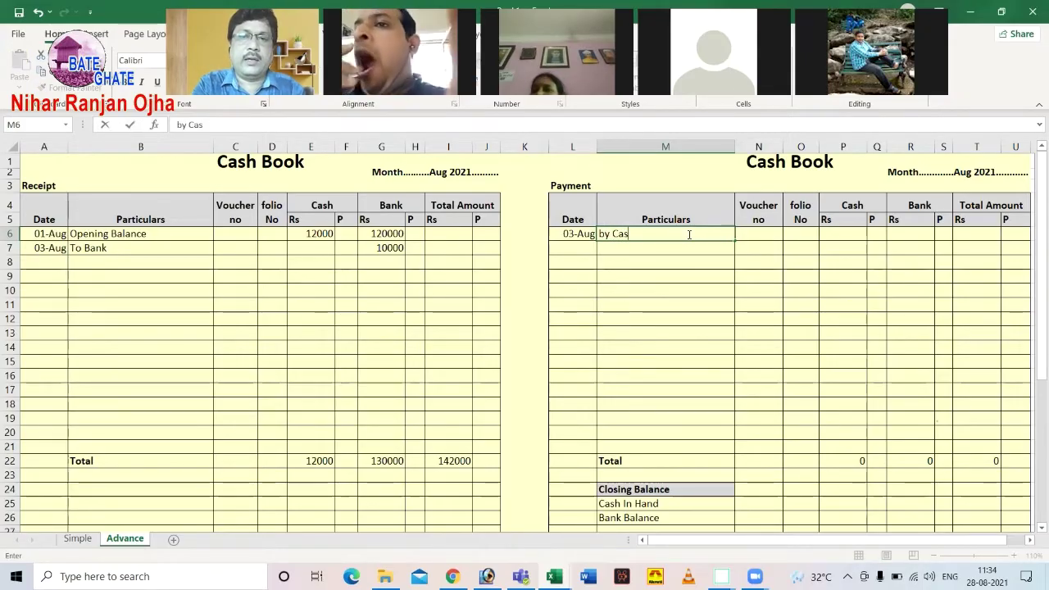
{"action": "key", "text": "Tab"}
{"action": "key", "text": "Tab"}
{"action": "key", "text": "Tab"}
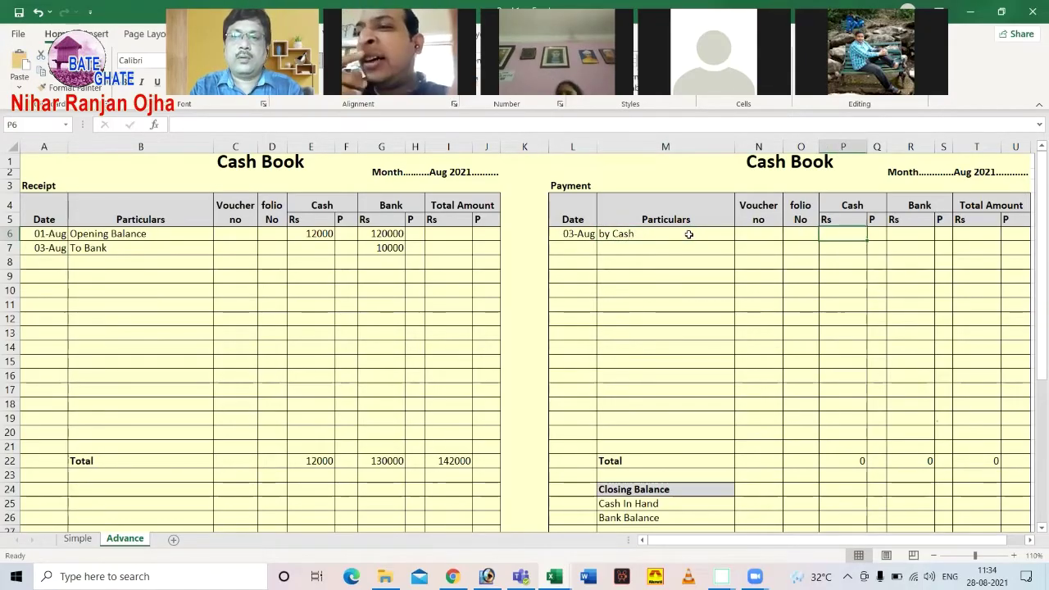
{"action": "type", "text": "10000"}
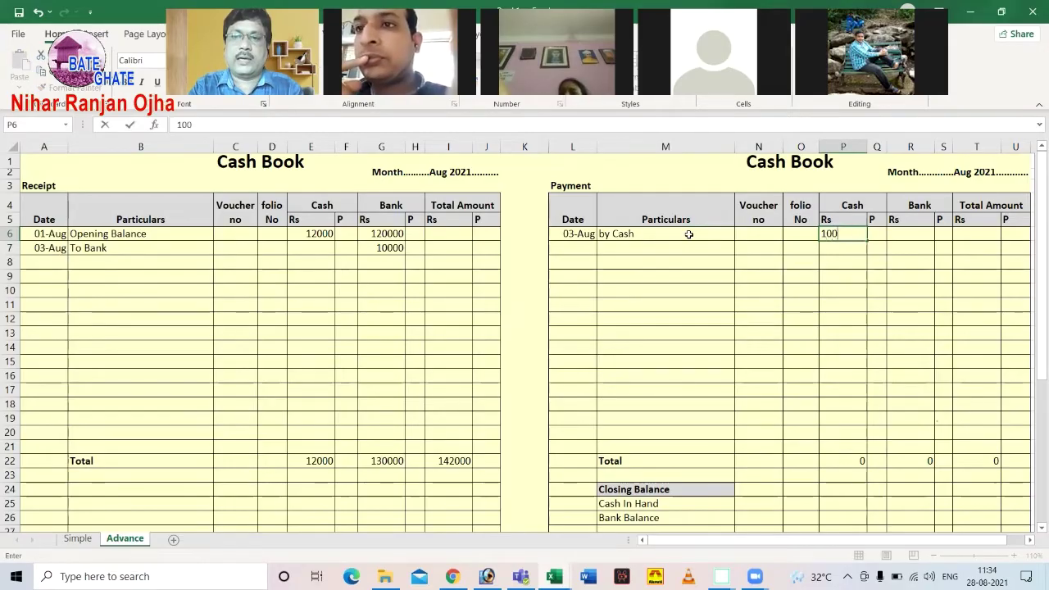
{"action": "key", "text": "Return"}
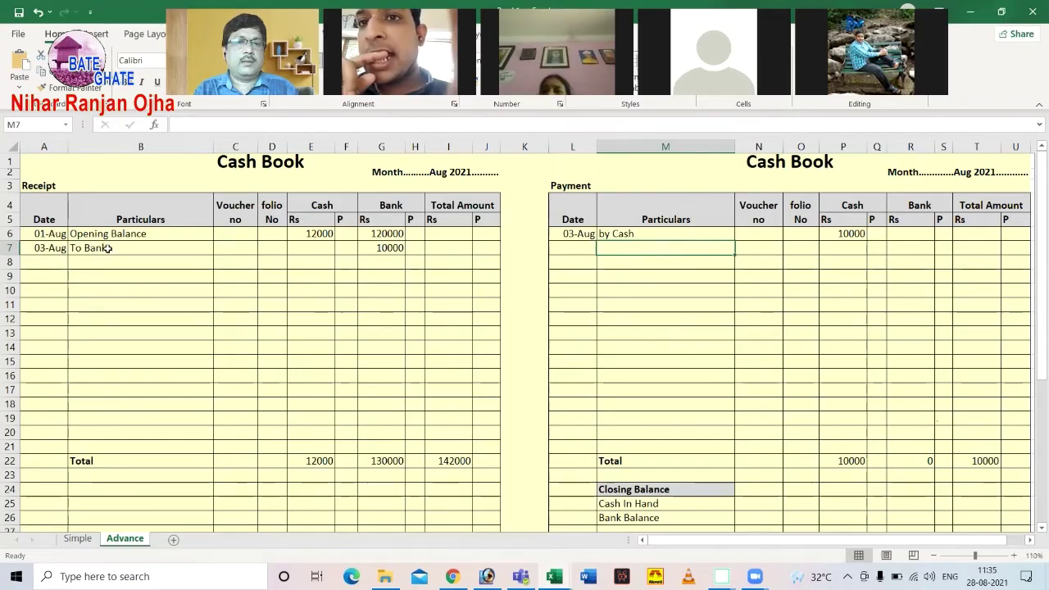
{"action": "left_click", "coordinate": [309, 234]}
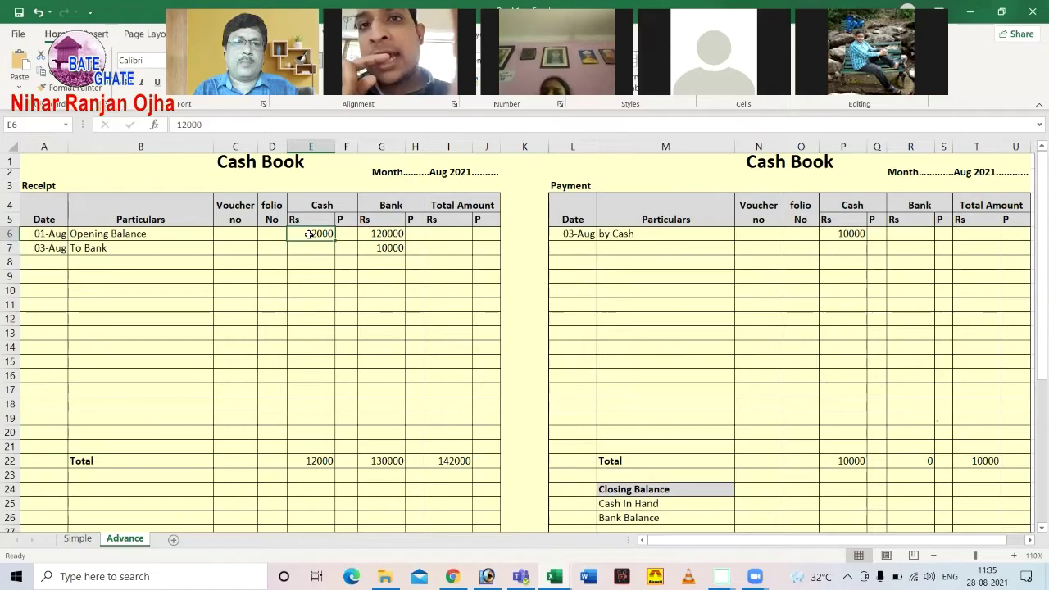
{"action": "left_click", "coordinate": [374, 248]}
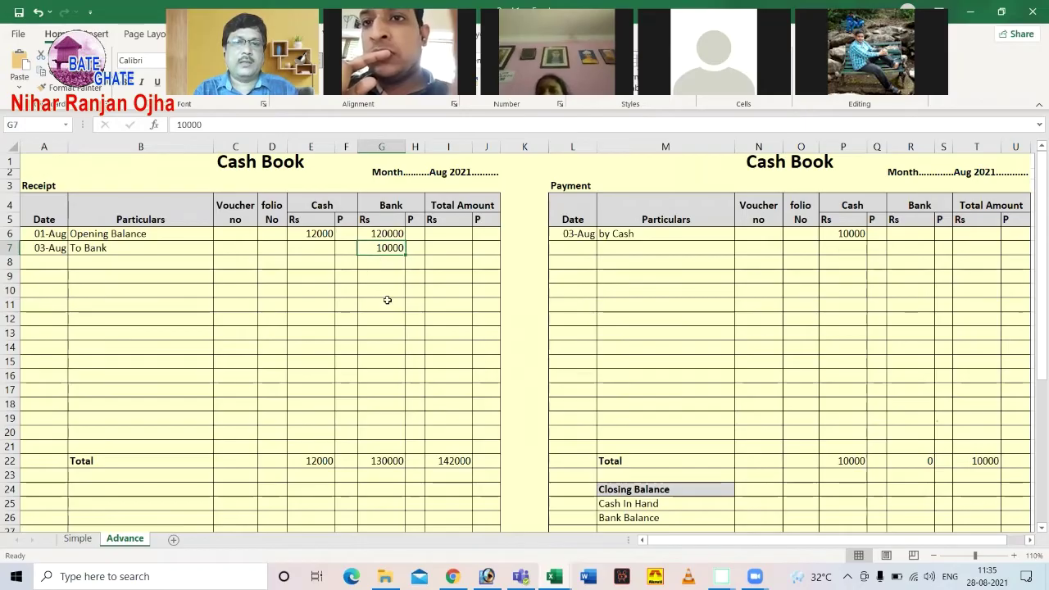
{"action": "left_click", "coordinate": [309, 232]}
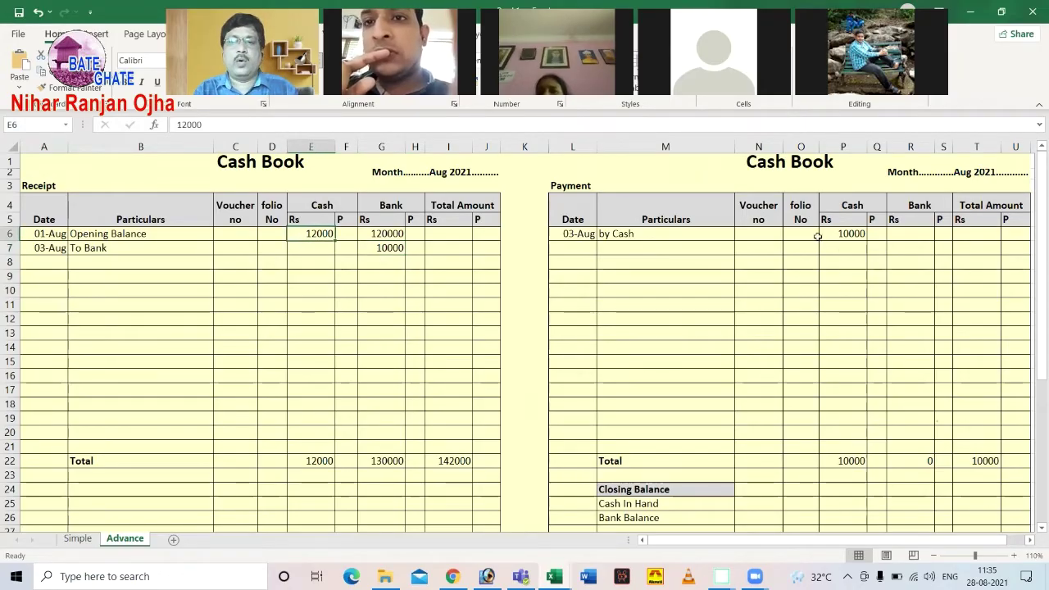
{"action": "left_click", "coordinate": [850, 234]}
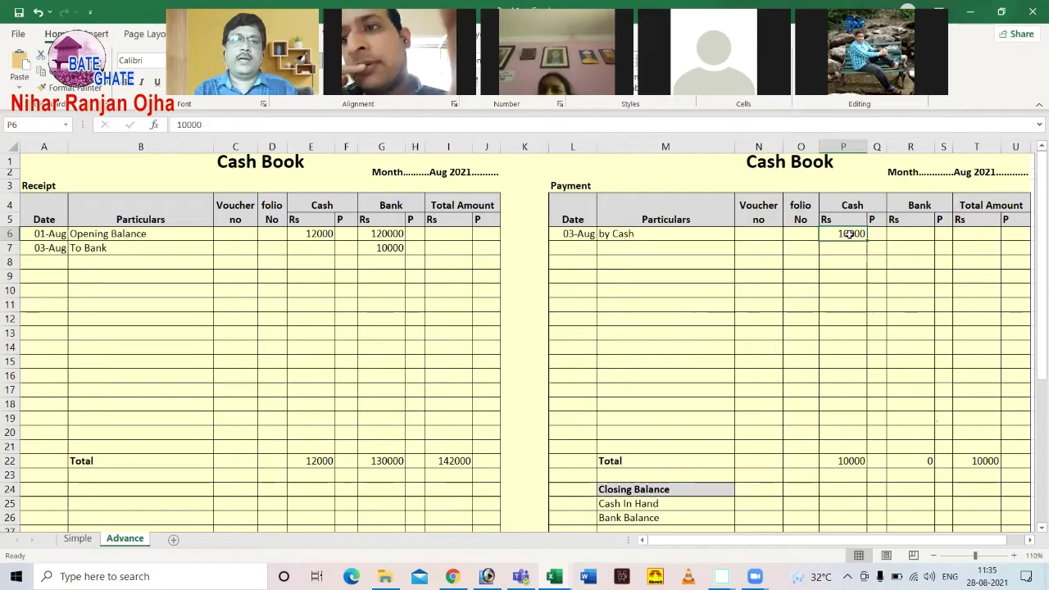
Step: Start a Receipt entry in row 8 dated 05 Aug with a cash amount of 3000 rupees
{"action": "left_click", "coordinate": [38, 265]}
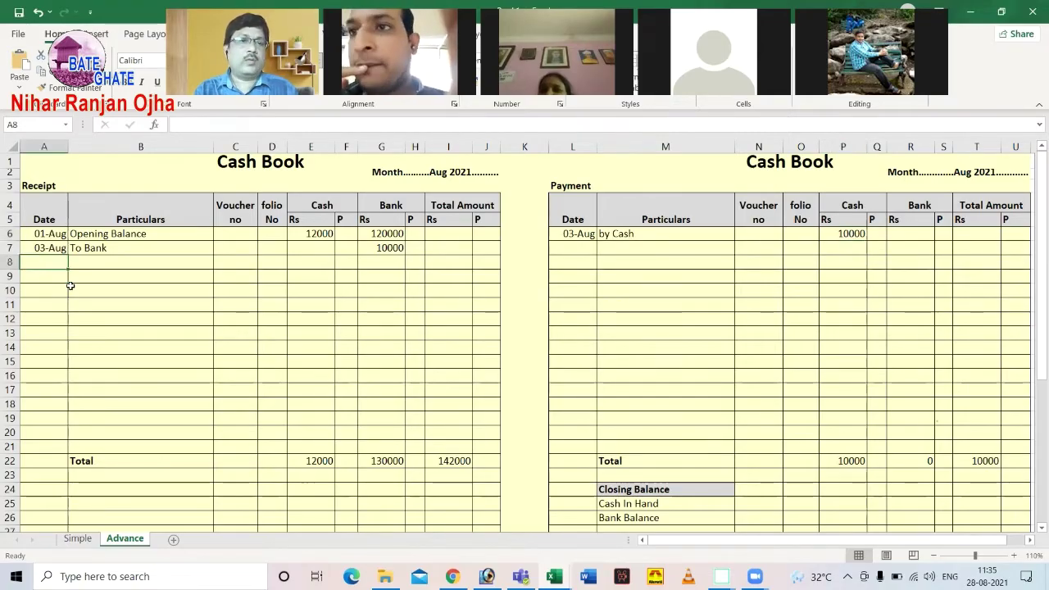
{"action": "type", "text": "0"}
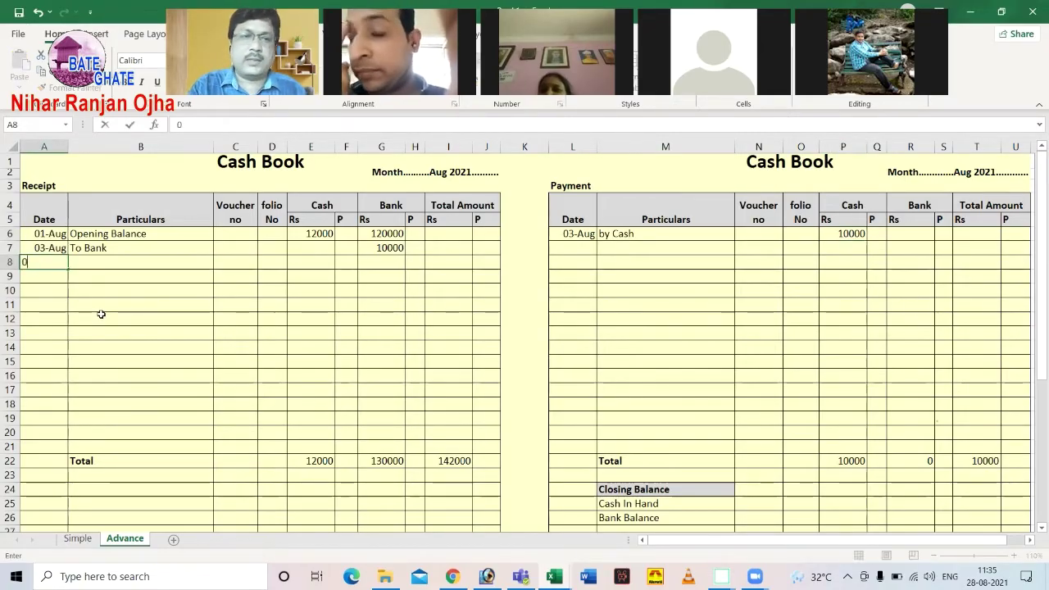
{"action": "type", "text": "5 A"}
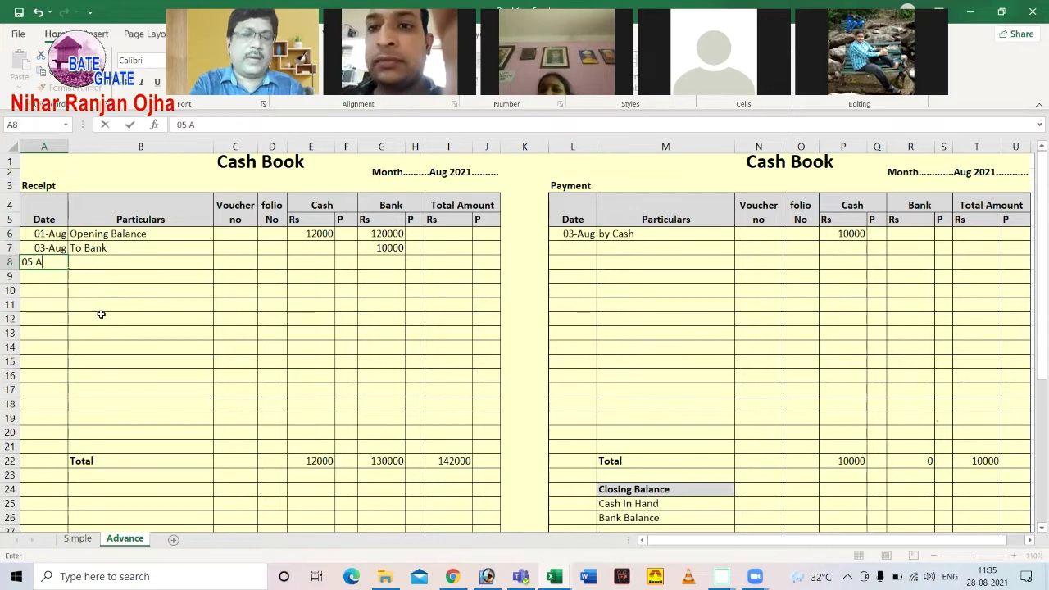
{"action": "type", "text": "ug"}
{"action": "key", "text": "Tab"}
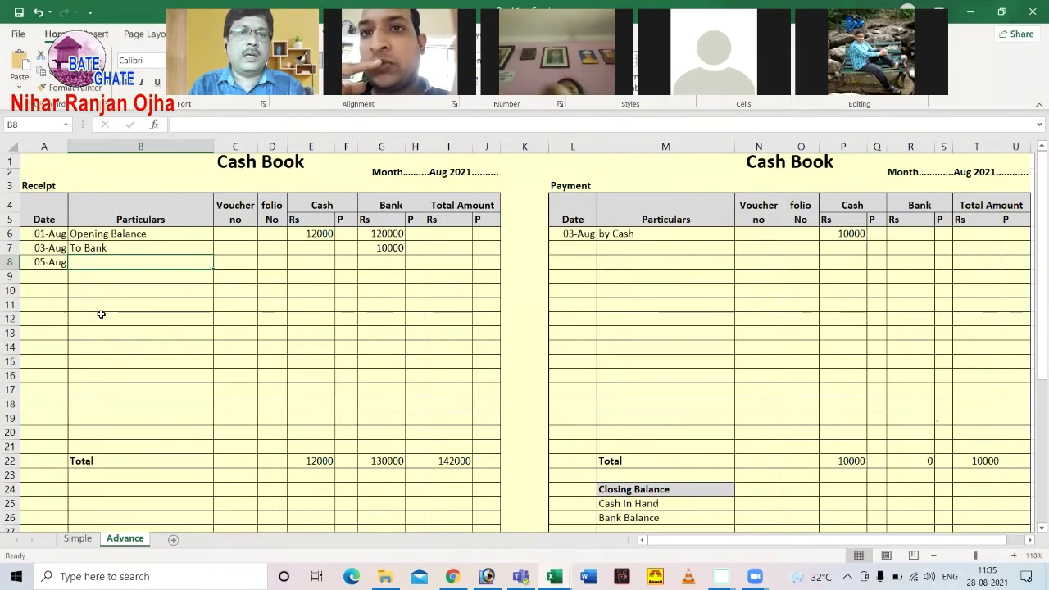
{"action": "key", "text": "Tab"}
{"action": "key", "text": "Tab"}
{"action": "key", "text": "Tab"}
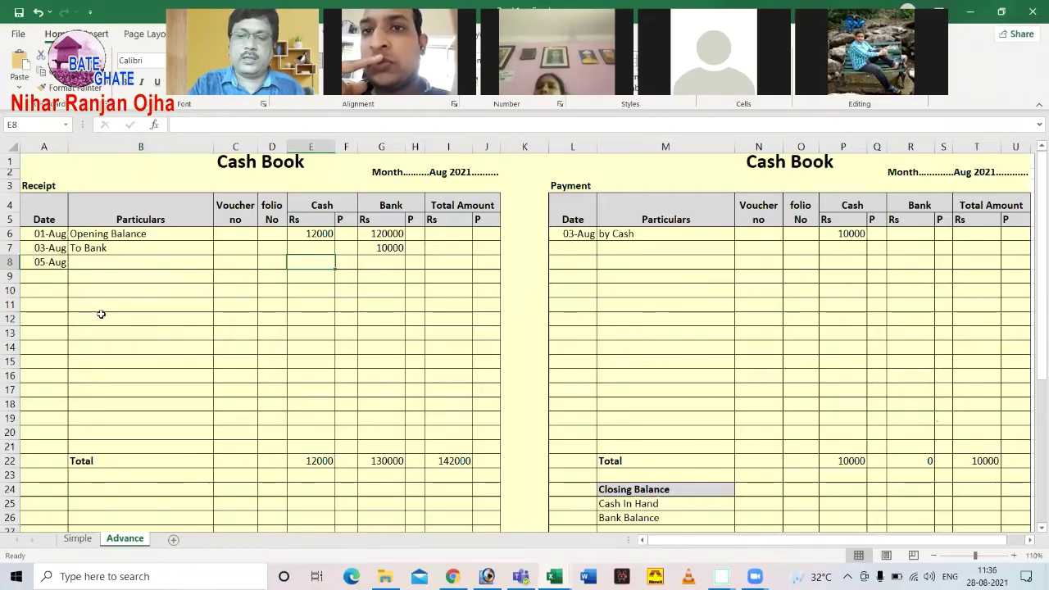
{"action": "type", "text": "3000"}
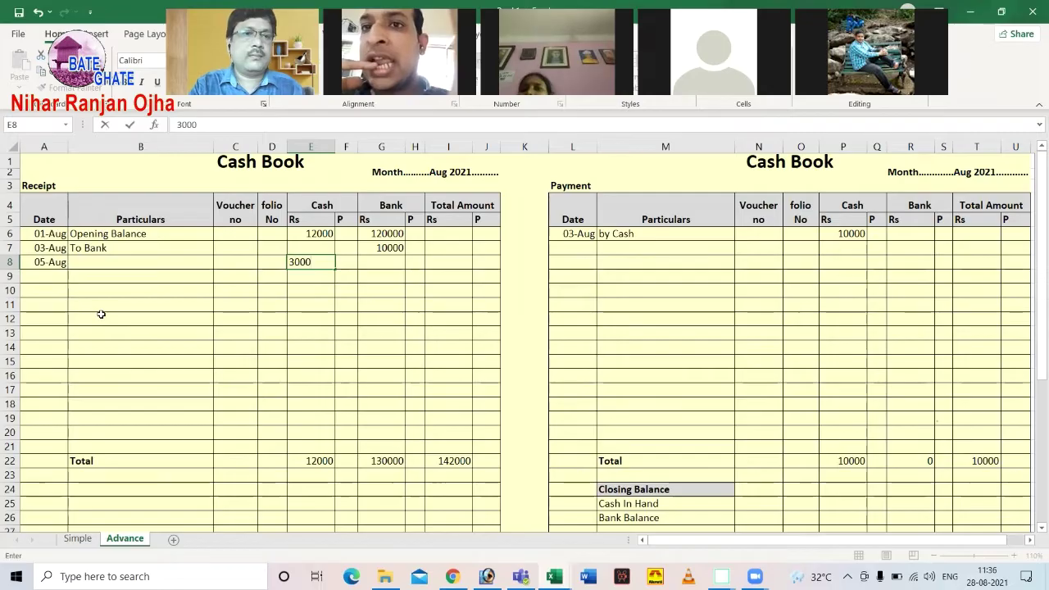
Step: Enter "To Cash" as the particulars of the 5 Aug receipt
{"action": "key", "text": "Left"}
{"action": "key", "text": "Left"}
{"action": "key", "text": "Left"}
{"action": "type", "text": "To C"}
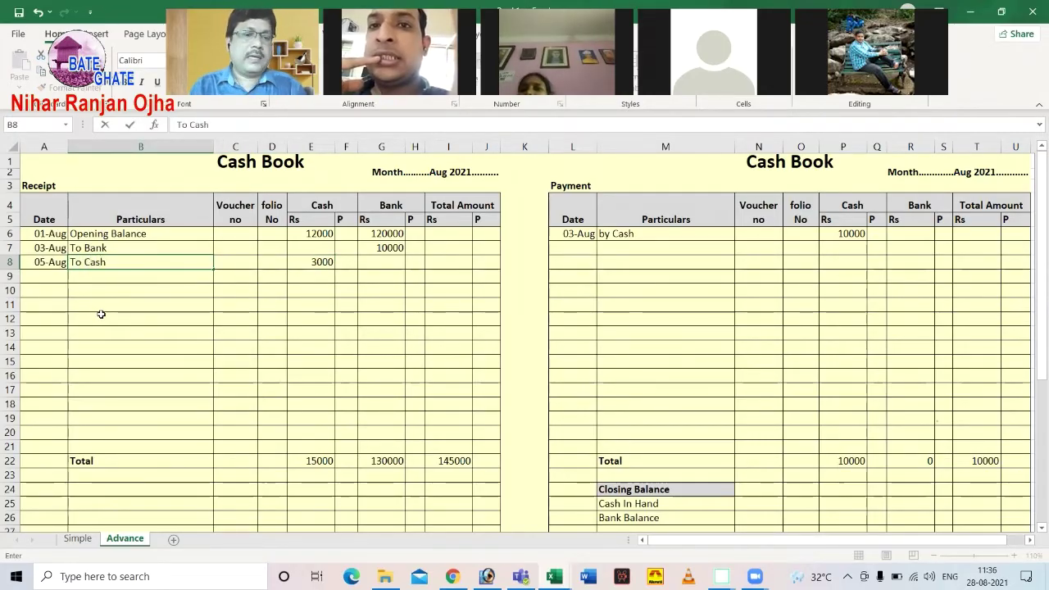
{"action": "type", "text": "ash"}
{"action": "key", "text": "Right"}
{"action": "key", "text": "Right"}
{"action": "key", "text": "Right"}
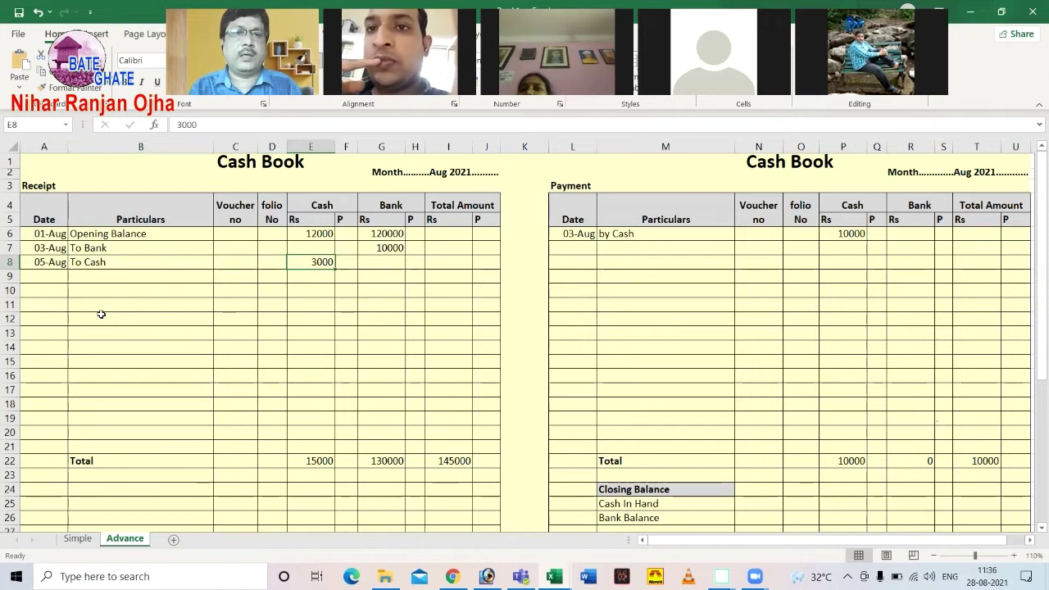
Step: Add a Payment entry in row 7 dated 05 Aug with a bank amount of 3000 rupees
{"action": "left_click", "coordinate": [576, 247]}
{"action": "type", "text": "05"}
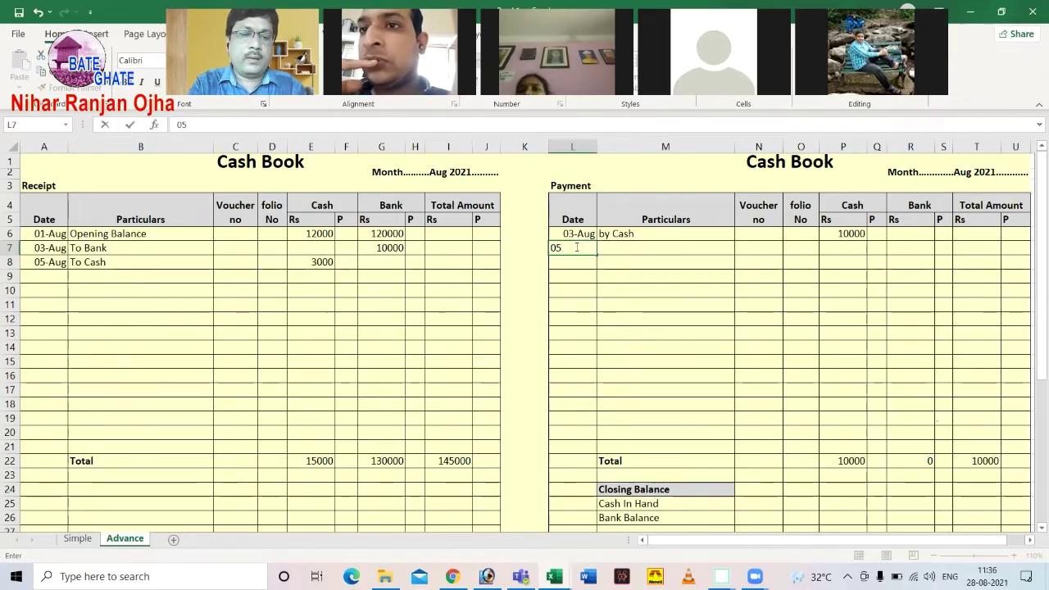
{"action": "type", "text": " Aug"}
{"action": "key", "text": "Tab"}
{"action": "key", "text": "Tab"}
{"action": "key", "text": "Tab"}
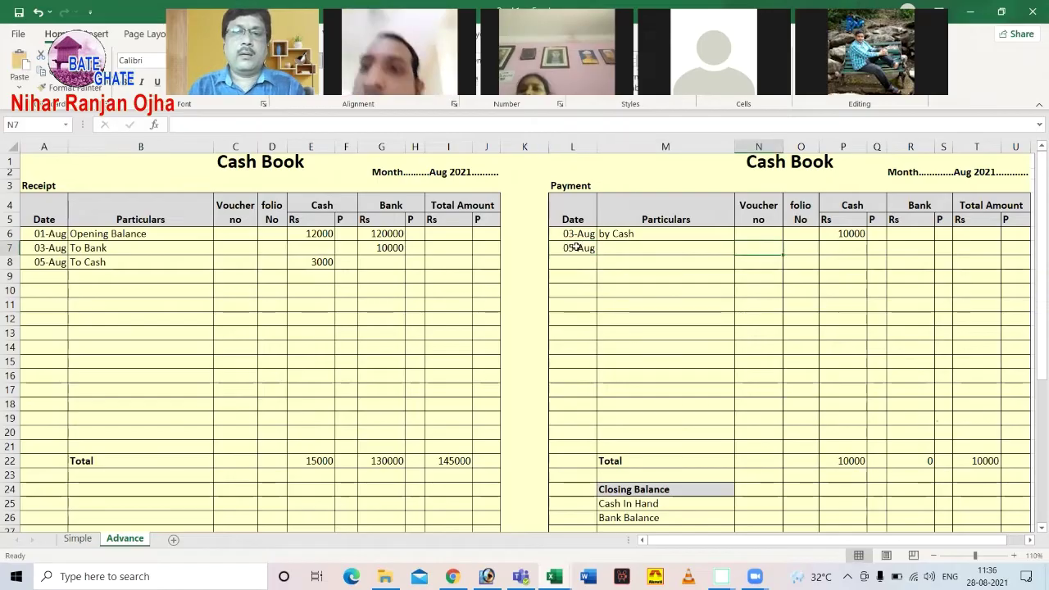
{"action": "key", "text": "Tab"}
{"action": "key", "text": "Tab"}
{"action": "key", "text": "Tab"}
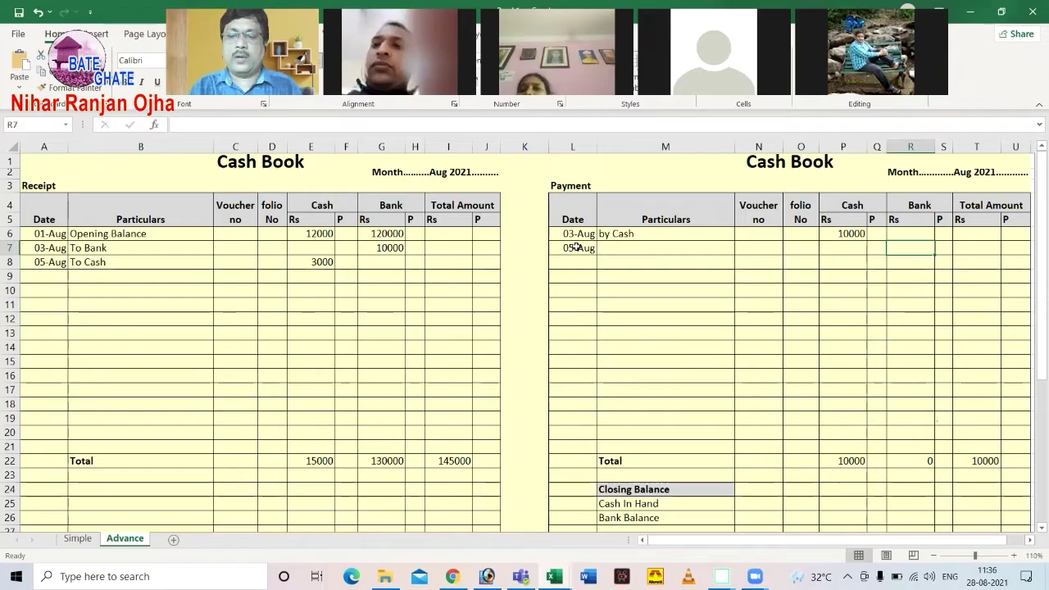
{"action": "type", "text": "3000"}
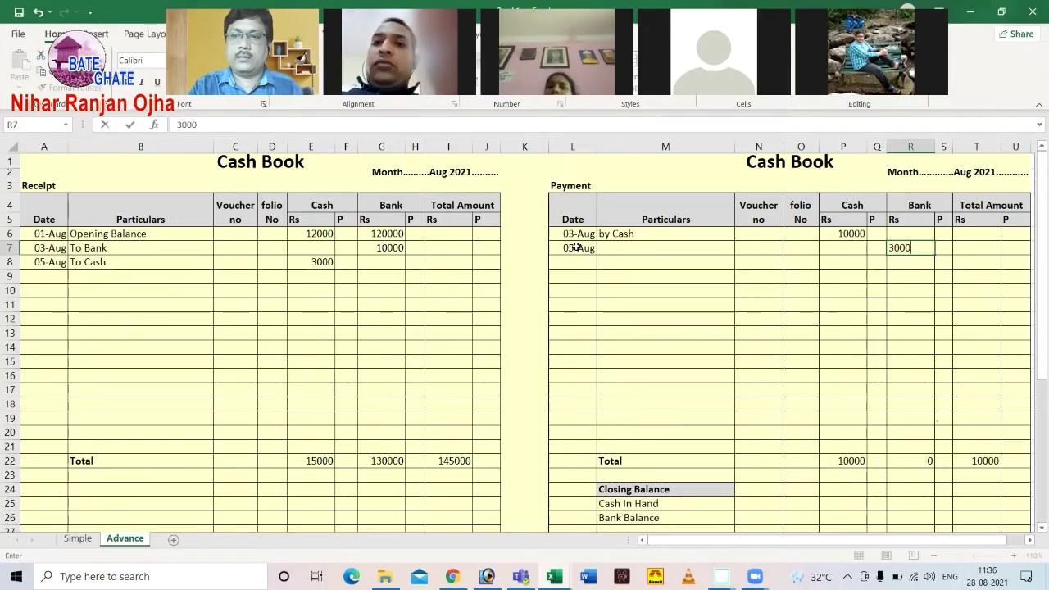
{"action": "key", "text": "Return"}
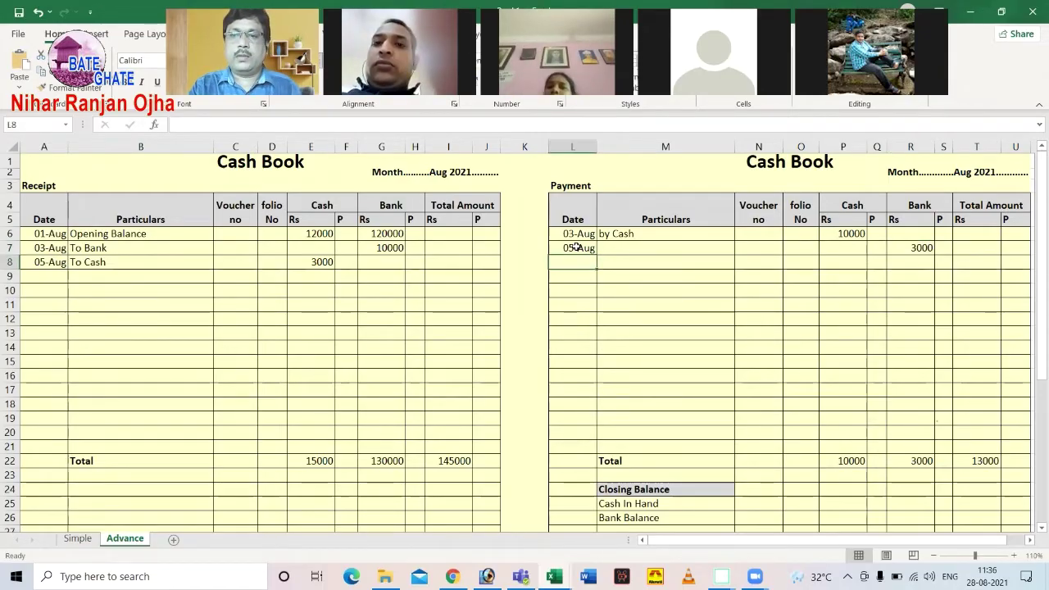
{"action": "left_click", "coordinate": [901, 251]}
{"action": "left_click", "coordinate": [304, 262]}
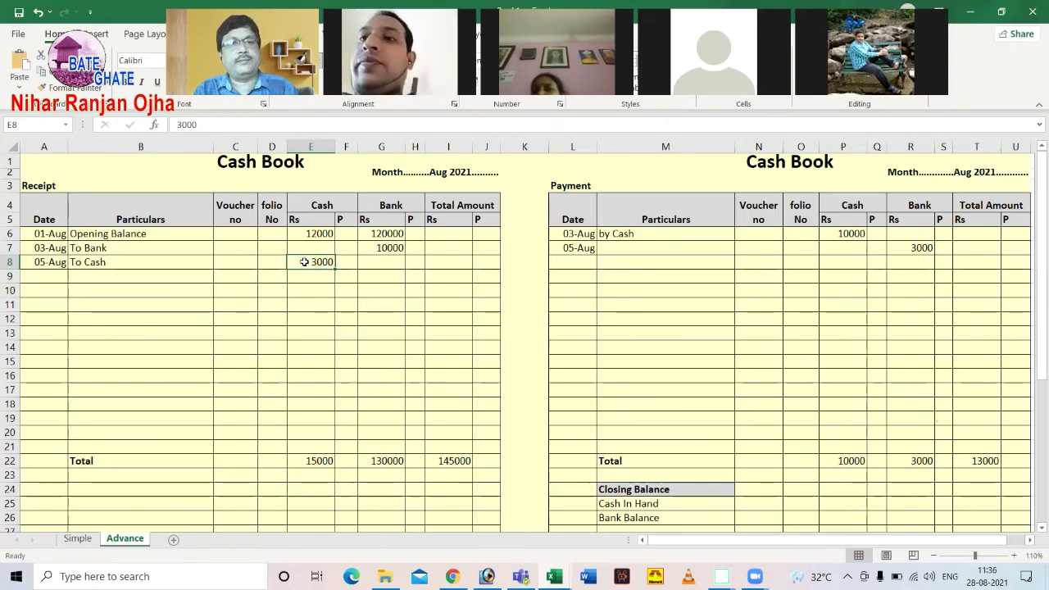
Step: Start a Receipt entry in row 9 with the date 12 Aug and the particulars "Tution fee"
{"action": "left_click", "coordinate": [39, 279]}
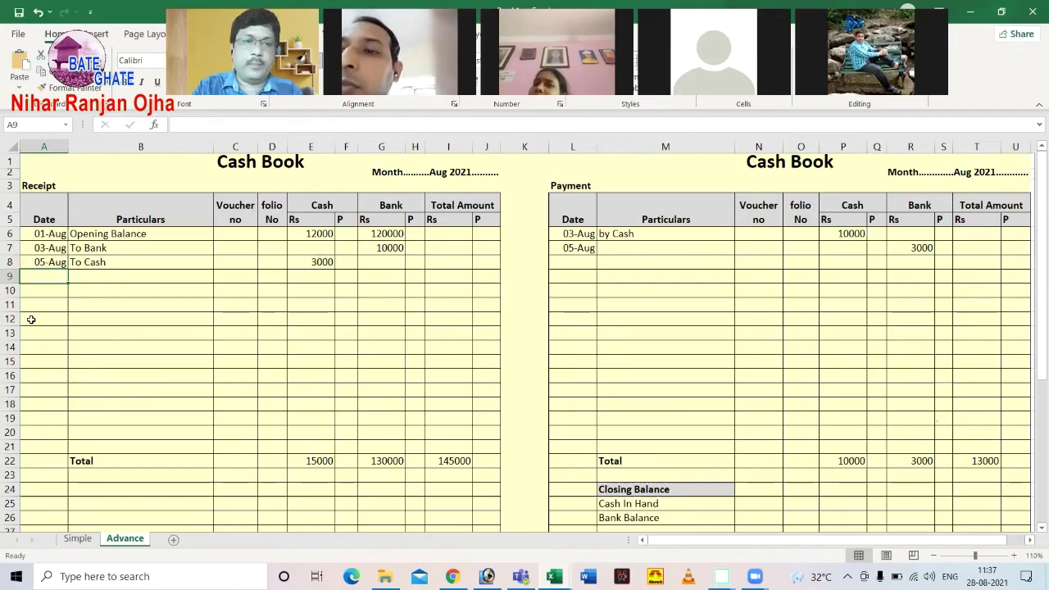
{"action": "type", "text": "12 Aug"}
{"action": "key", "text": "Tab"}
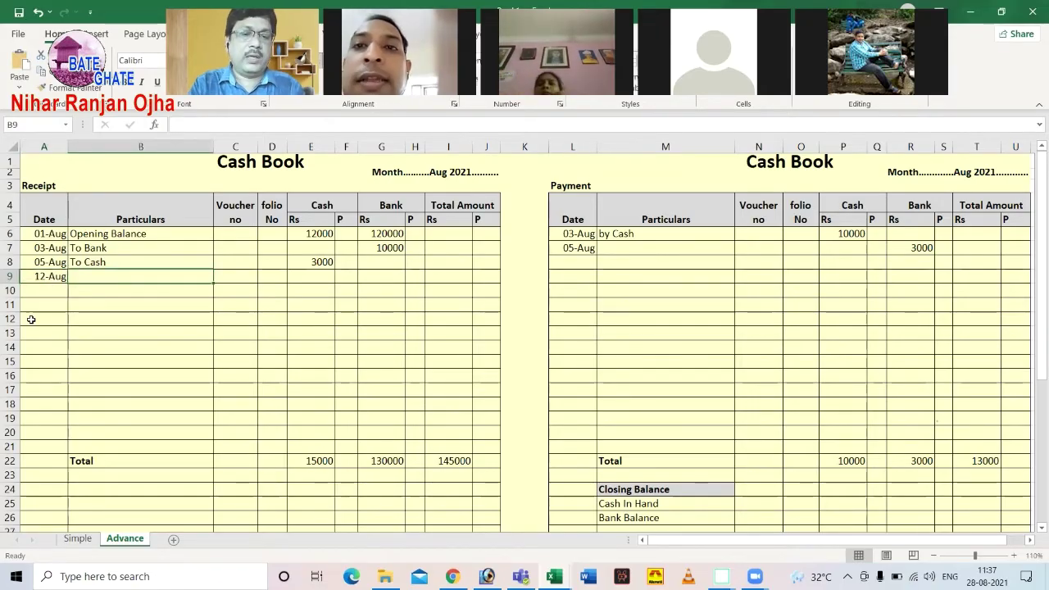
{"action": "type", "text": "Tutio"}
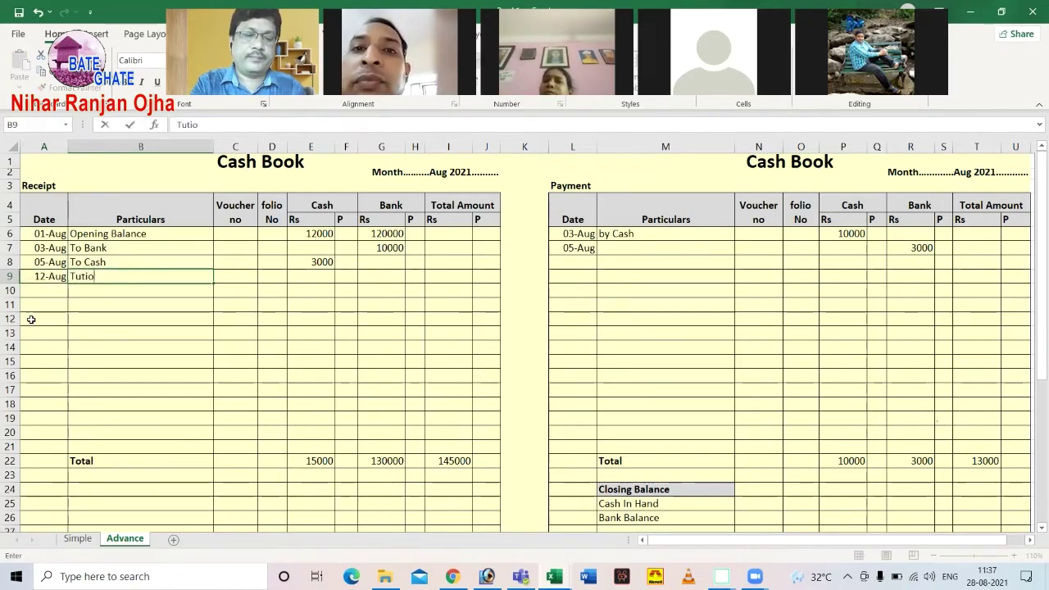
{"action": "type", "text": "n fee"}
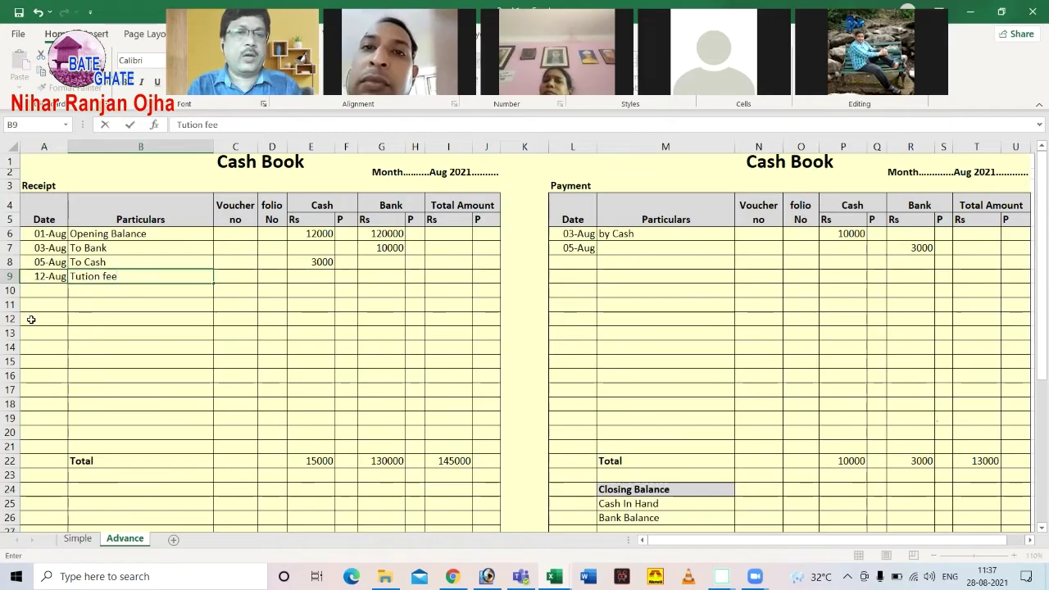
{"action": "key", "text": "Tab"}
{"action": "key", "text": "Tab"}
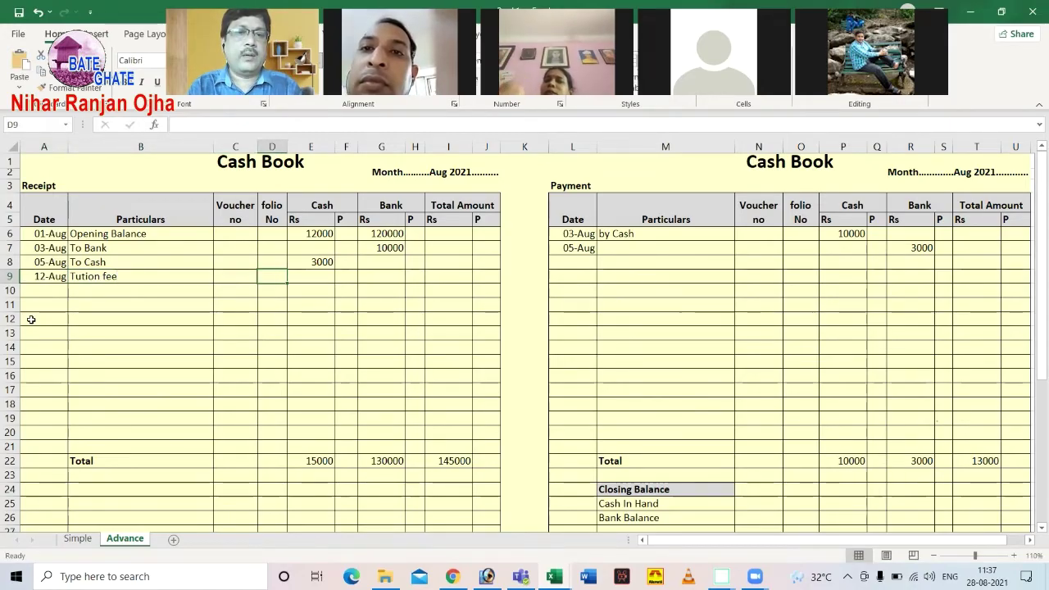
{"action": "key", "text": "Tab"}
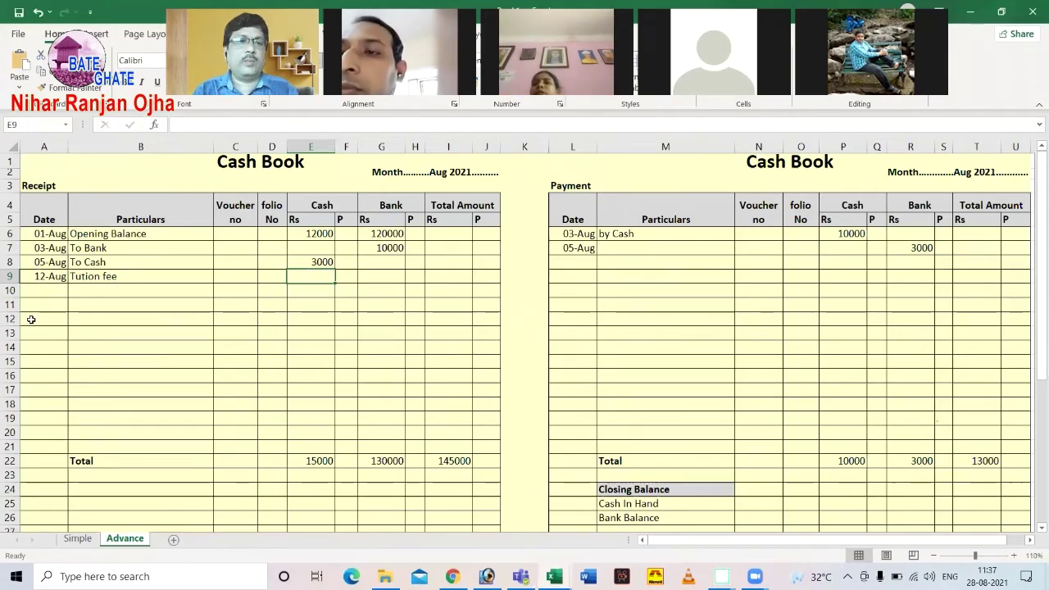
Step: Enter 32000 as the cash amount in rupees for the "Tution fee" receipt
{"action": "left_click", "coordinate": [140, 276]}
{"action": "left_click", "coordinate": [301, 276]}
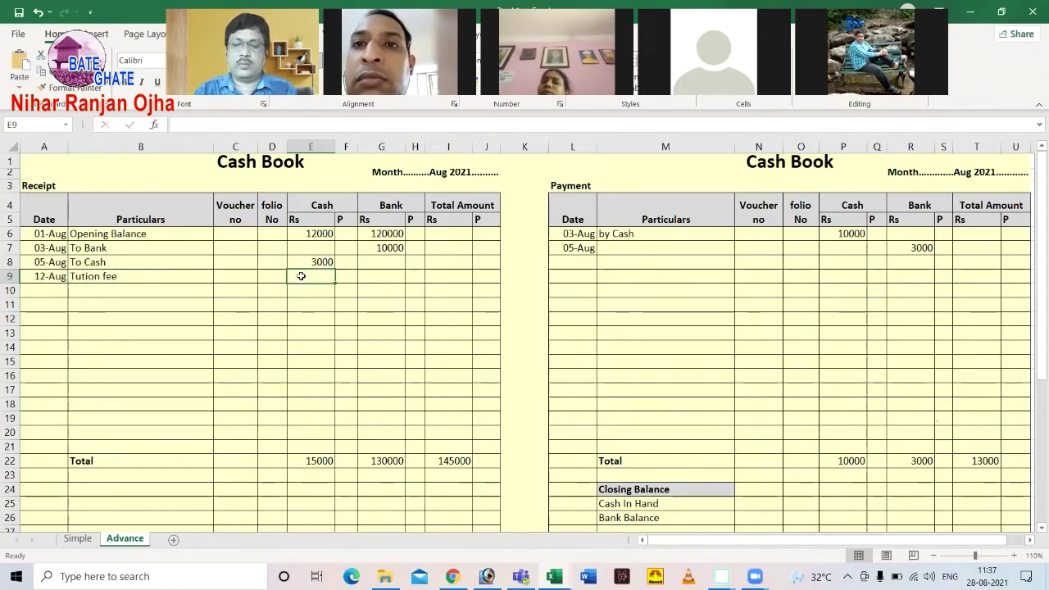
{"action": "type", "text": "320"}
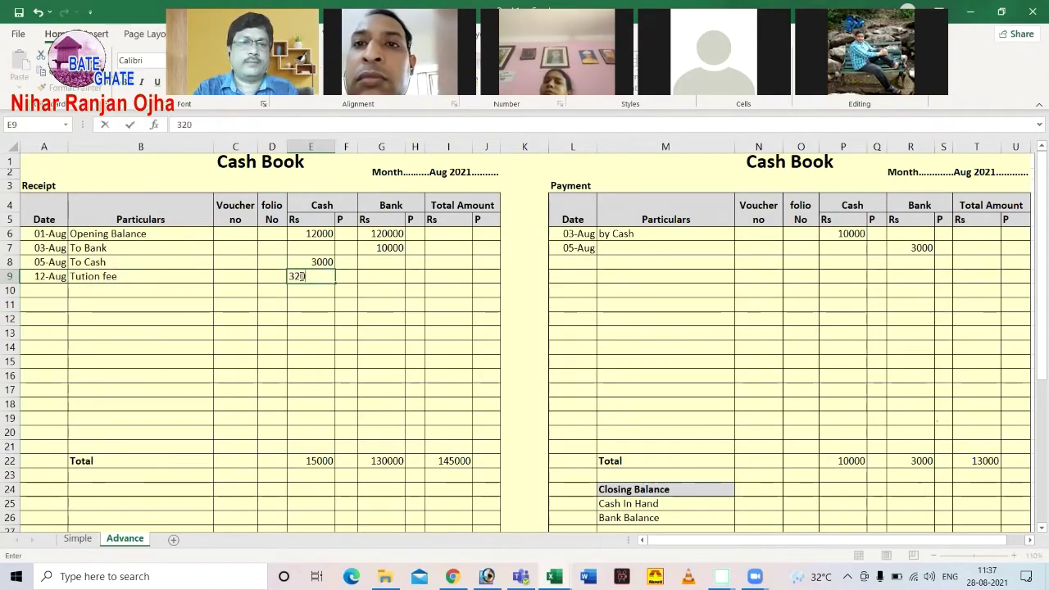
{"action": "type", "text": "00"}
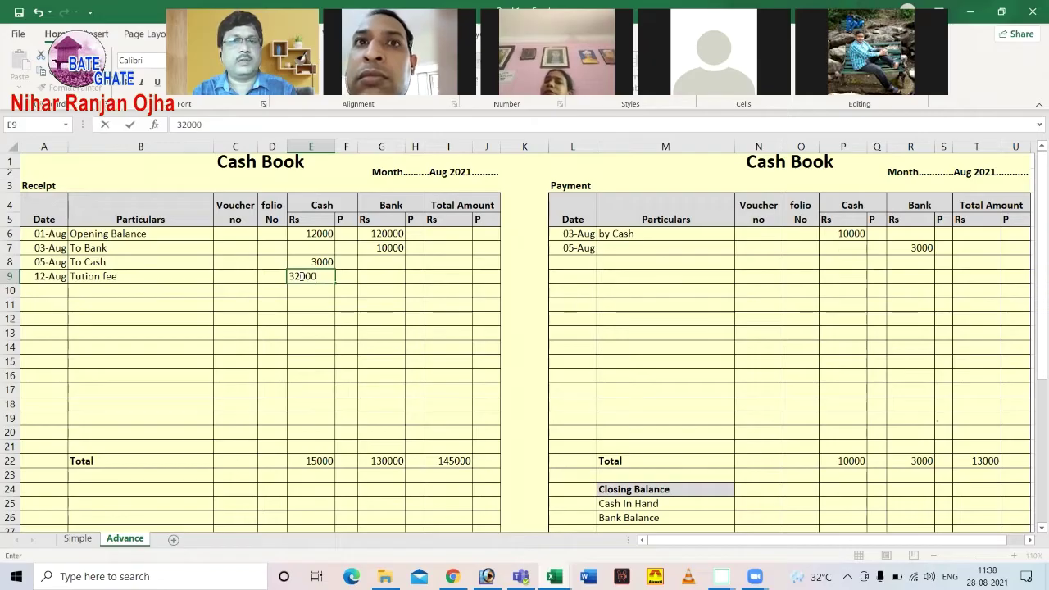
{"action": "key", "text": "Tab"}
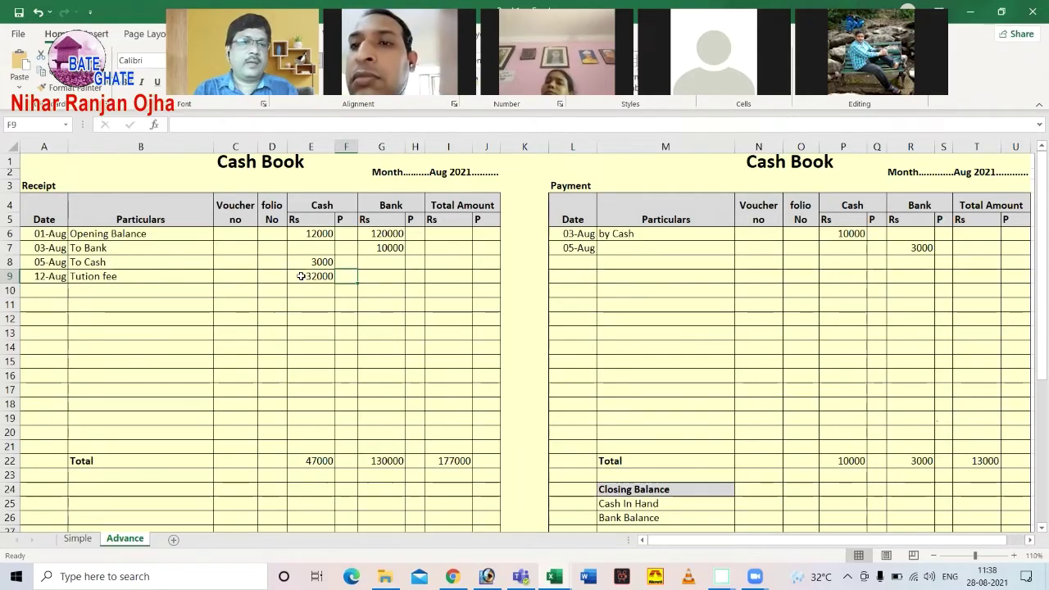
Step: Start a Receipt entry in row 10 with the date 15 Aug and the particulars "Admission Fee"
{"action": "left_click", "coordinate": [41, 289]}
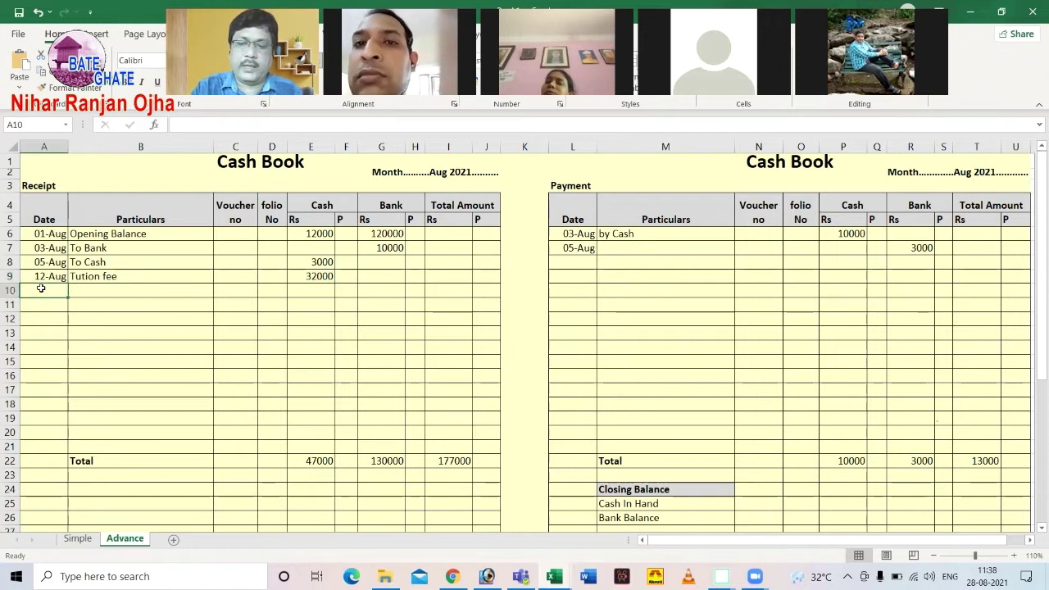
{"action": "type", "text": "15"}
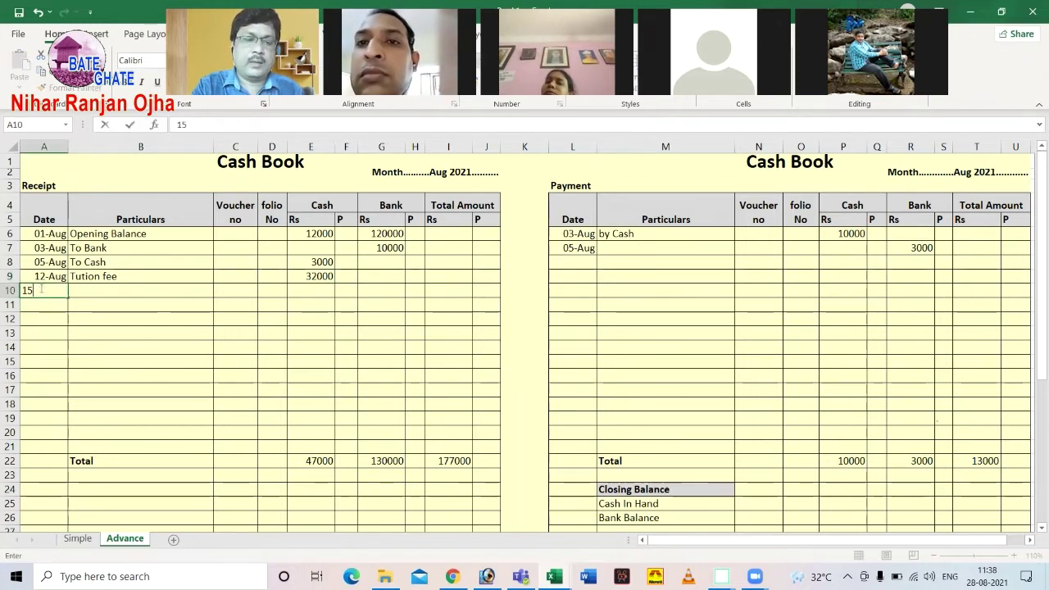
{"action": "type", "text": " Aug"}
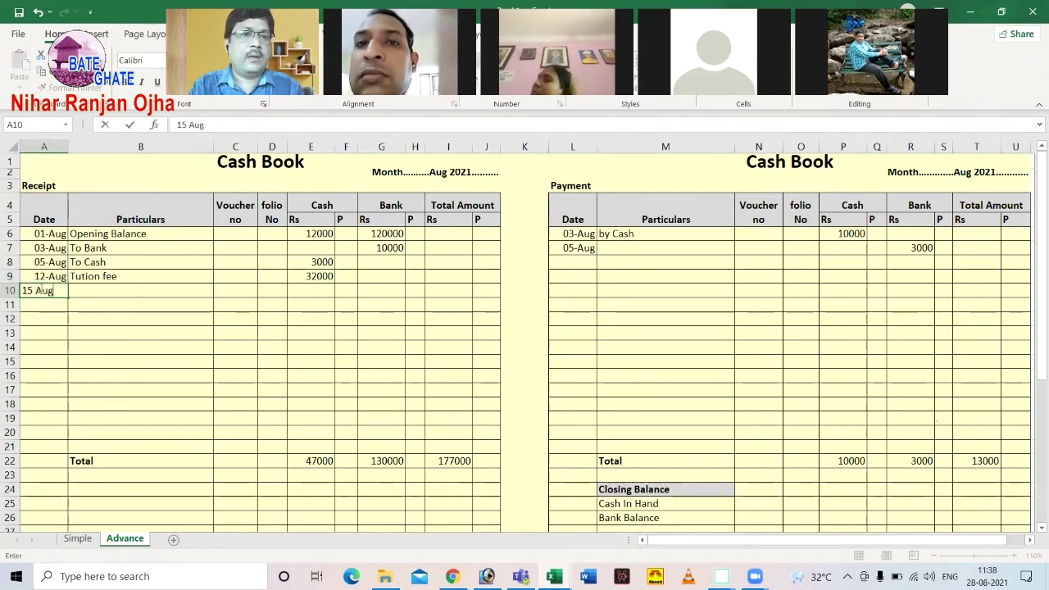
{"action": "key", "text": "Tab"}
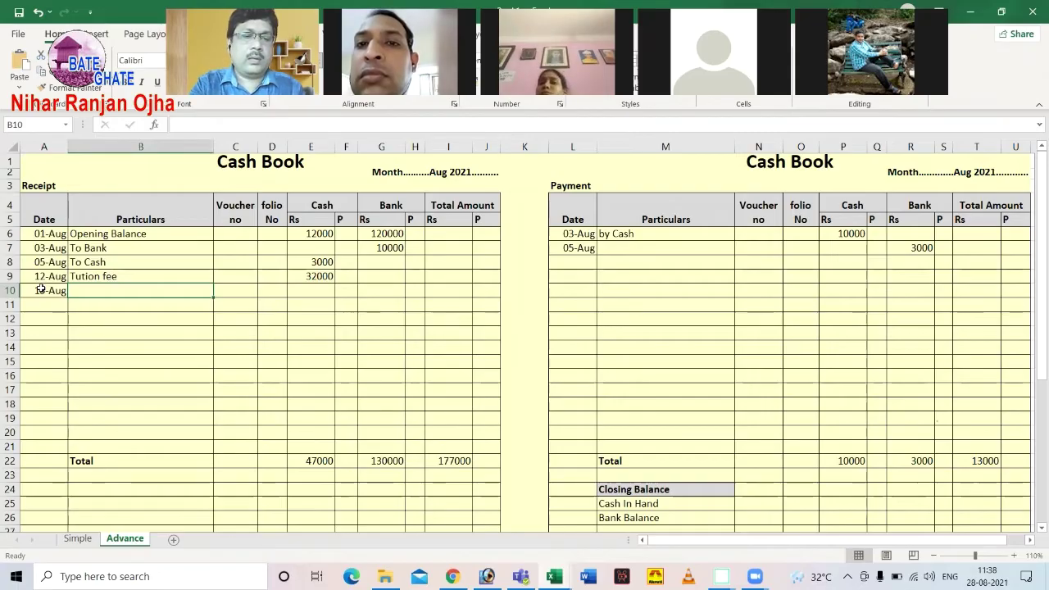
{"action": "type", "text": "Am"}
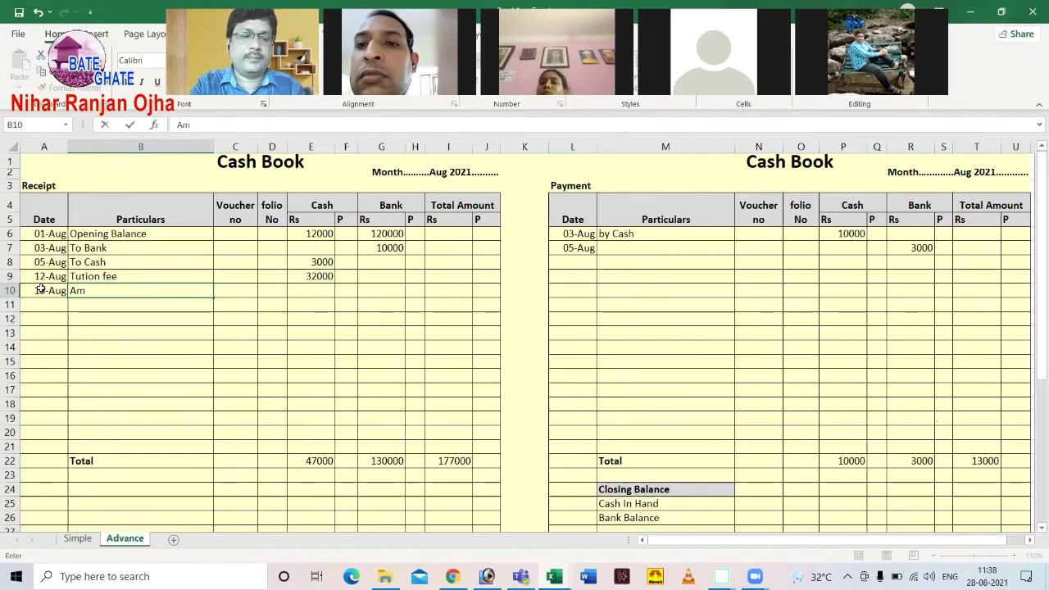
{"action": "key", "text": "BackSpace"}
{"action": "type", "text": "dmis"}
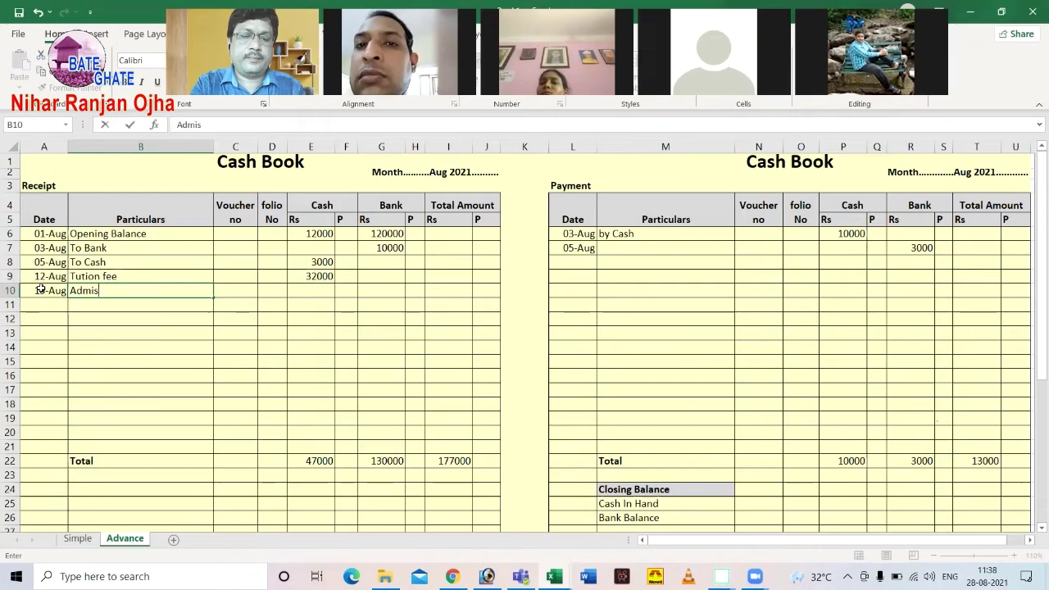
{"action": "type", "text": "sion Fee"}
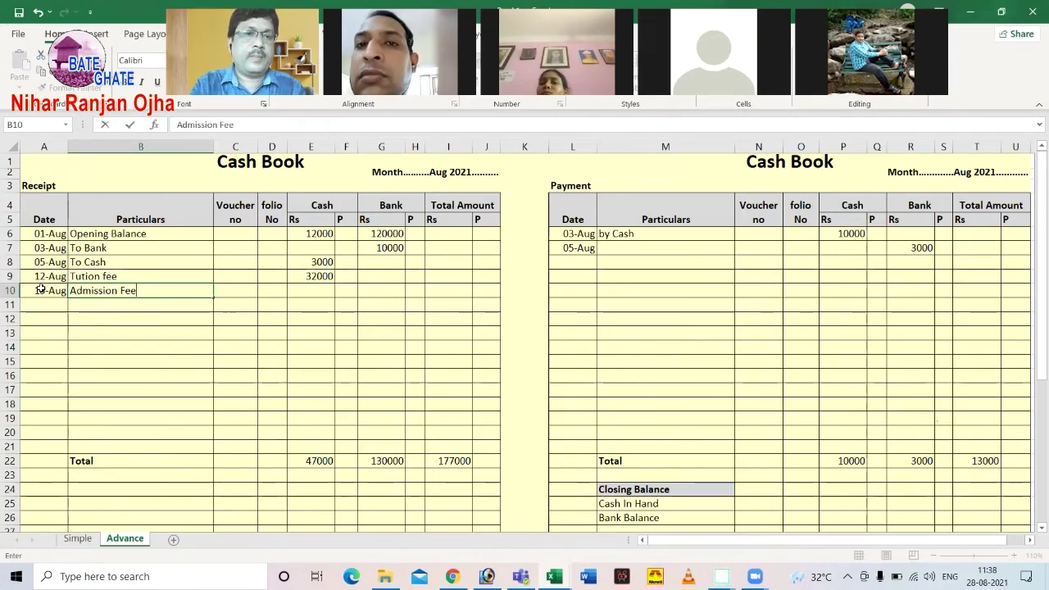
Step: Enter 25000 as the cash amount in rupees for the "Admission Fee" receipt
{"action": "key", "text": "Tab"}
{"action": "key", "text": "Tab"}
{"action": "key", "text": "Tab"}
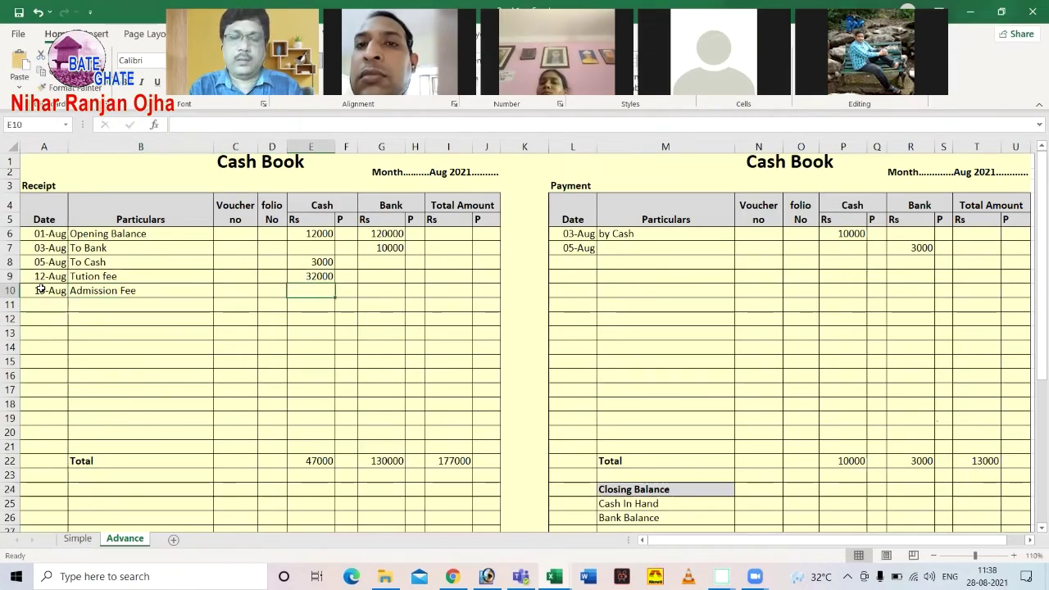
{"action": "type", "text": "25000"}
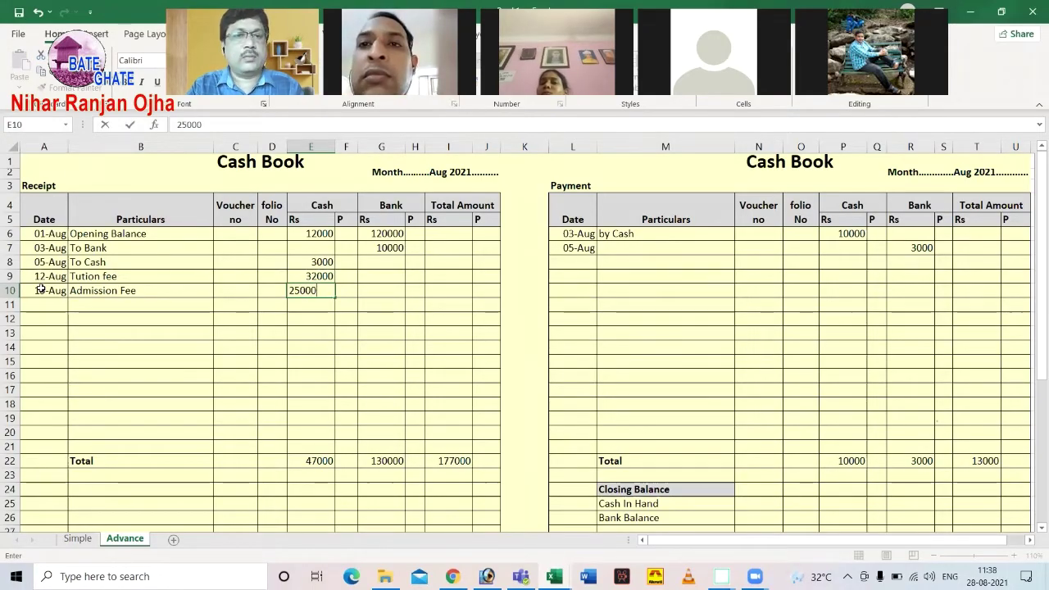
{"action": "key", "text": "Tab"}
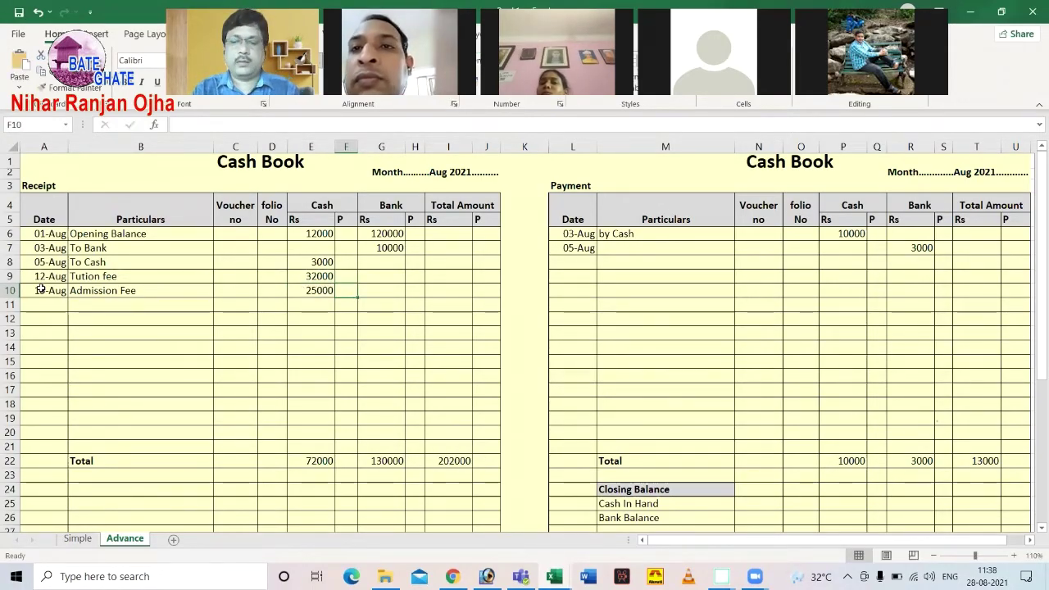
{"action": "key", "text": "Return"}
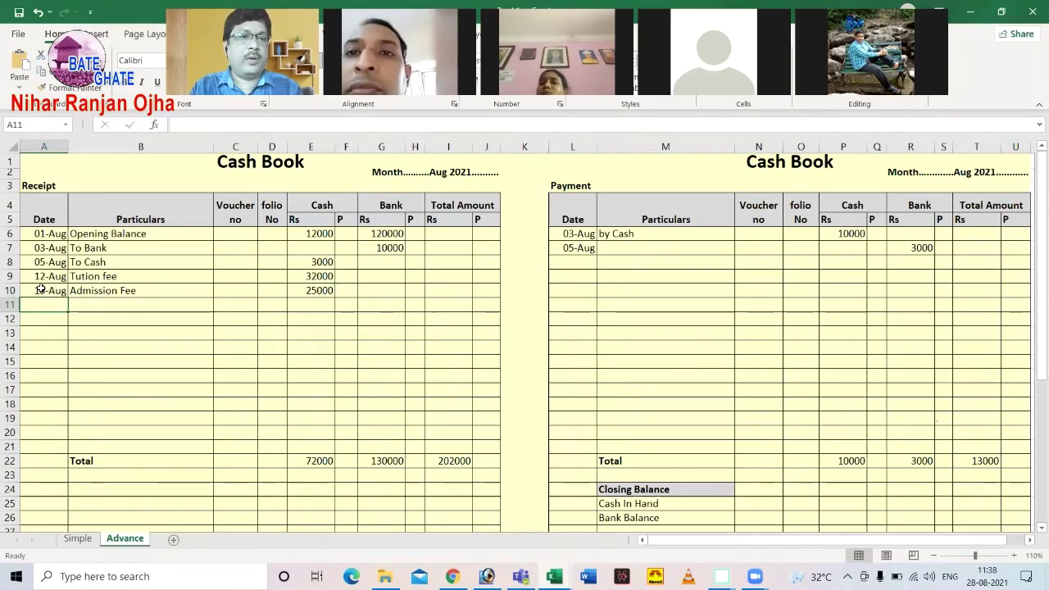
Step: Start a Receipt entry in row 11 with the date 23 Aug and the particulars "Grant-In-Aid"
{"action": "type", "text": "23"}
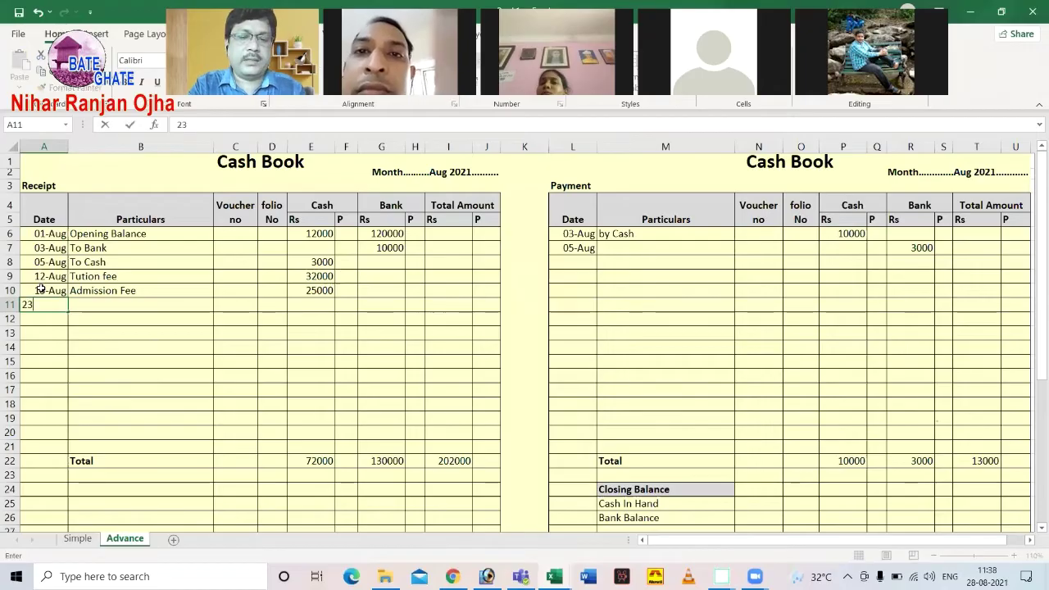
{"action": "type", "text": "ug"}
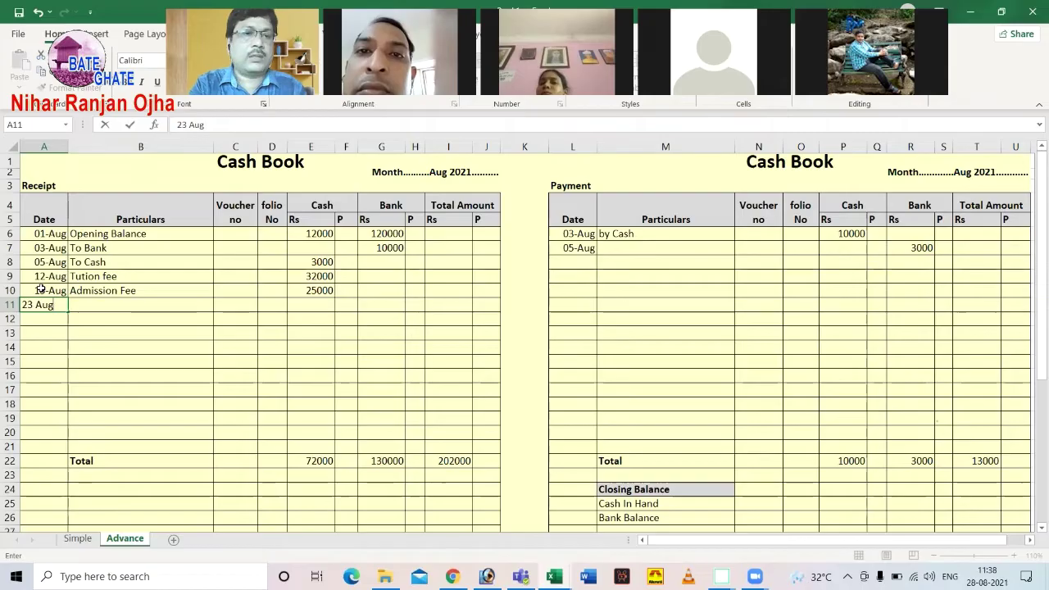
{"action": "key", "text": "Tab"}
{"action": "type", "text": "Gr"}
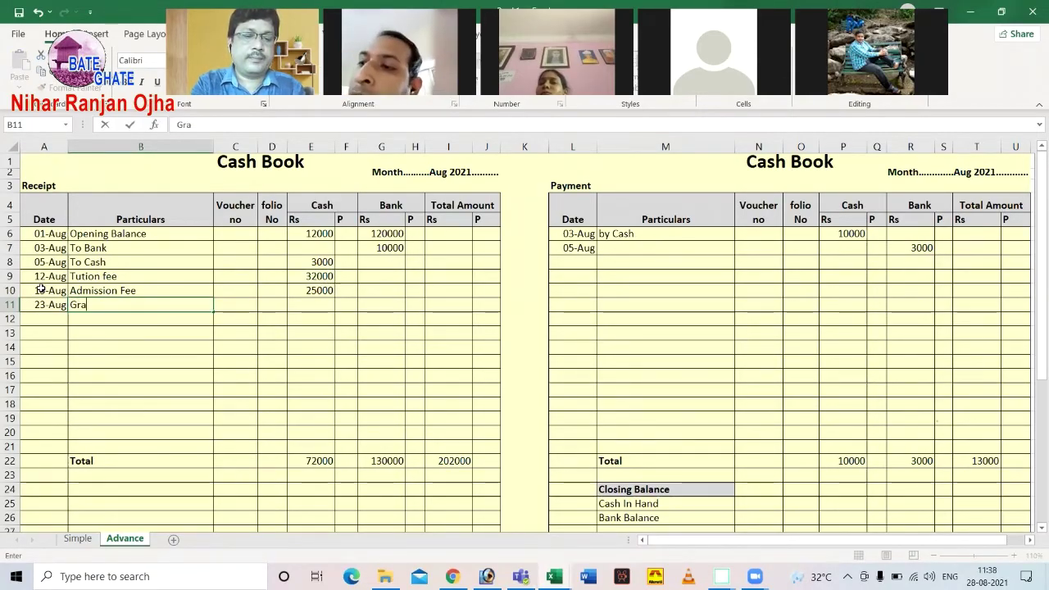
{"action": "type", "text": "ant-In-A"}
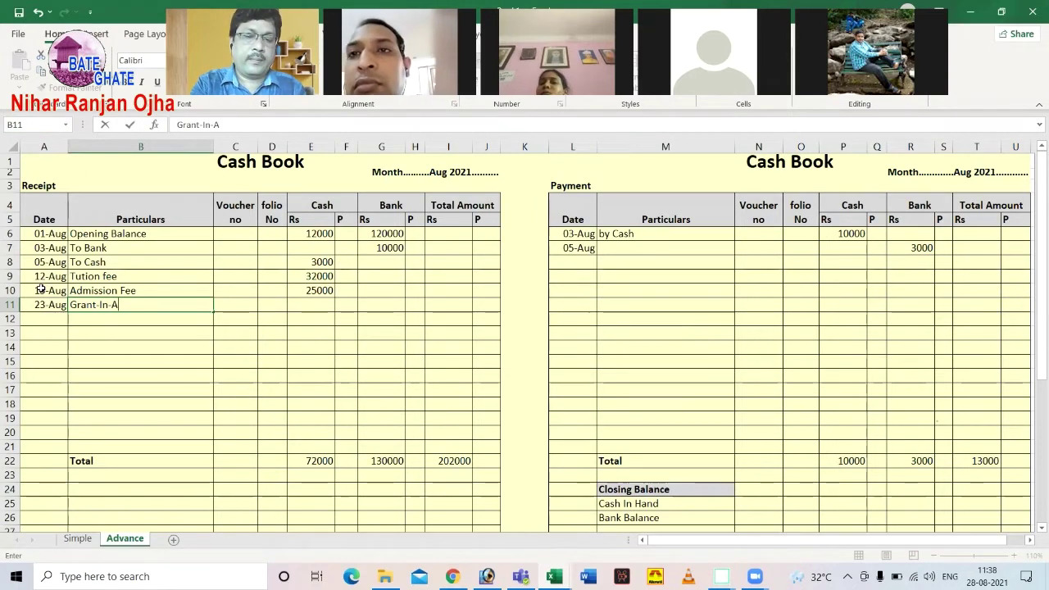
{"action": "type", "text": "id"}
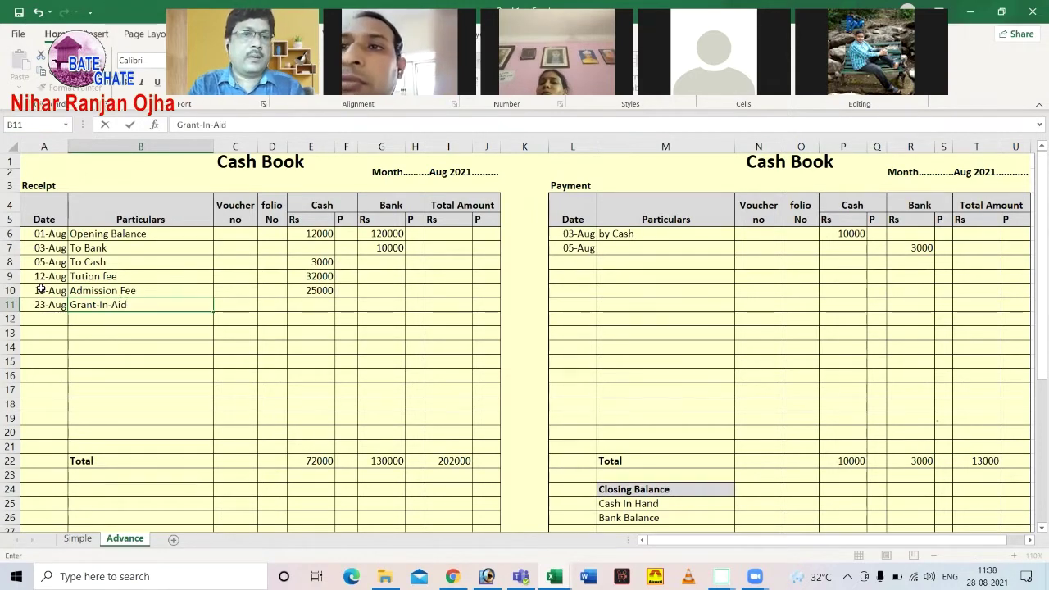
Step: Enter 330000 as the bank amount in rupees for the "Grant-In-Aid" receipt
{"action": "key", "text": "Tab"}
{"action": "key", "text": "Tab"}
{"action": "key", "text": "Tab"}
{"action": "key", "text": "Tab"}
{"action": "key", "text": "Tab"}
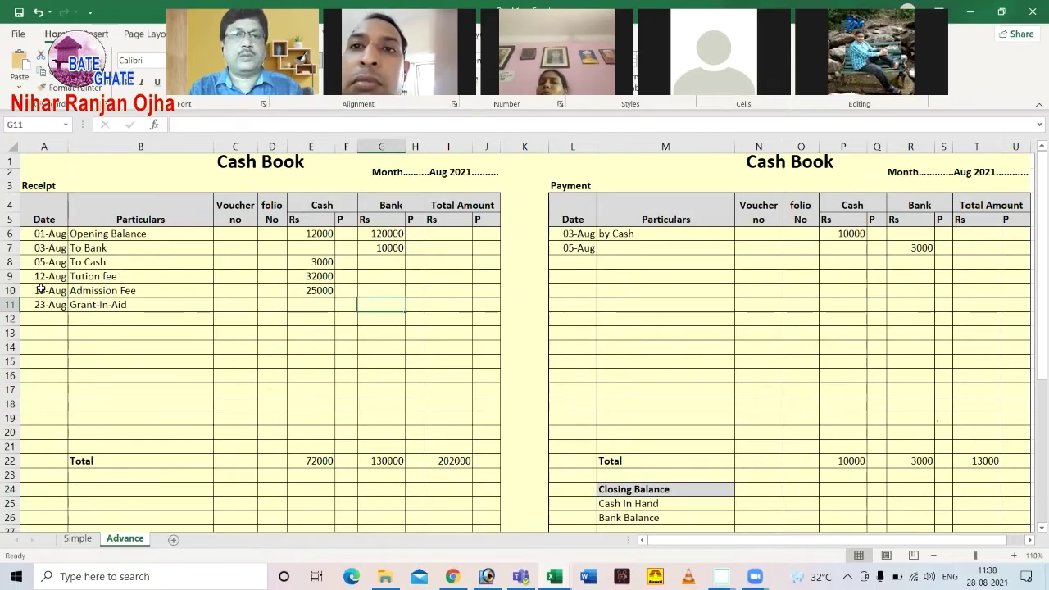
{"action": "type", "text": "330000"}
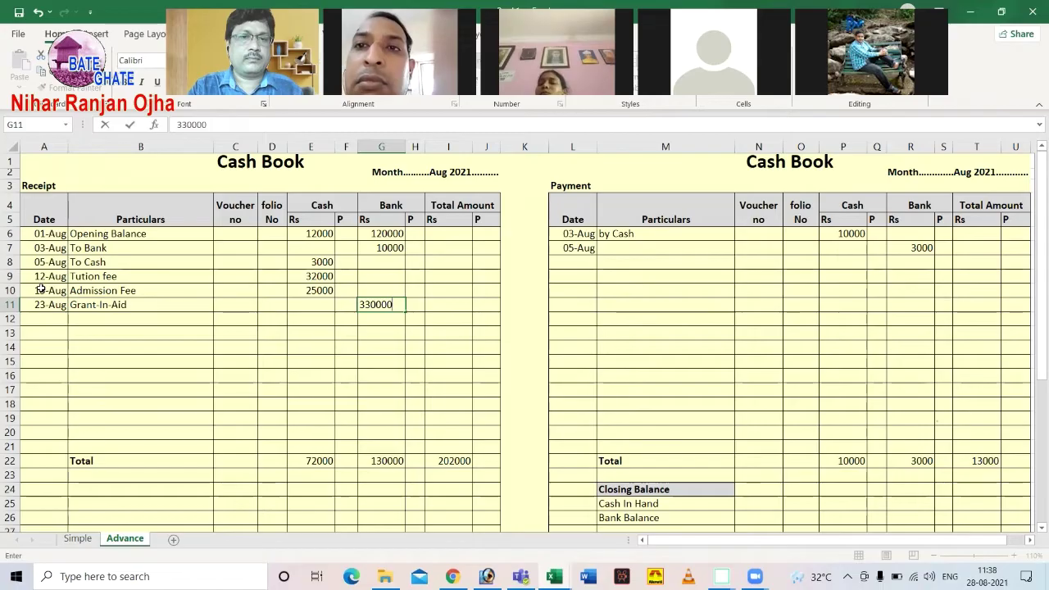
{"action": "key", "text": "Return"}
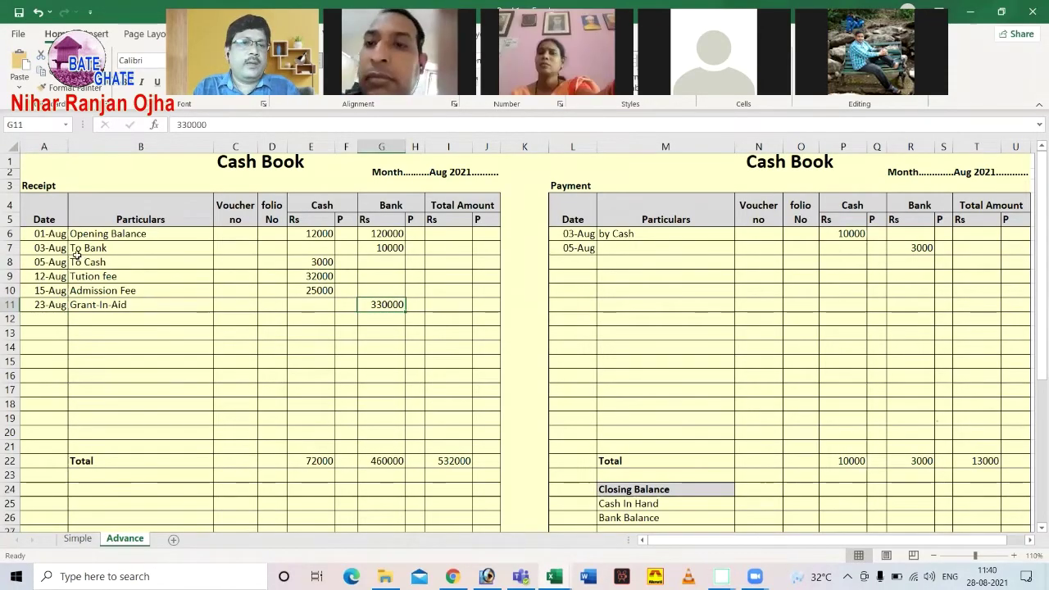
Step: Review the 3 Aug "To Bank" receipt against the opening cash balance and the matching cash payment
{"action": "left_click", "coordinate": [77, 247]}
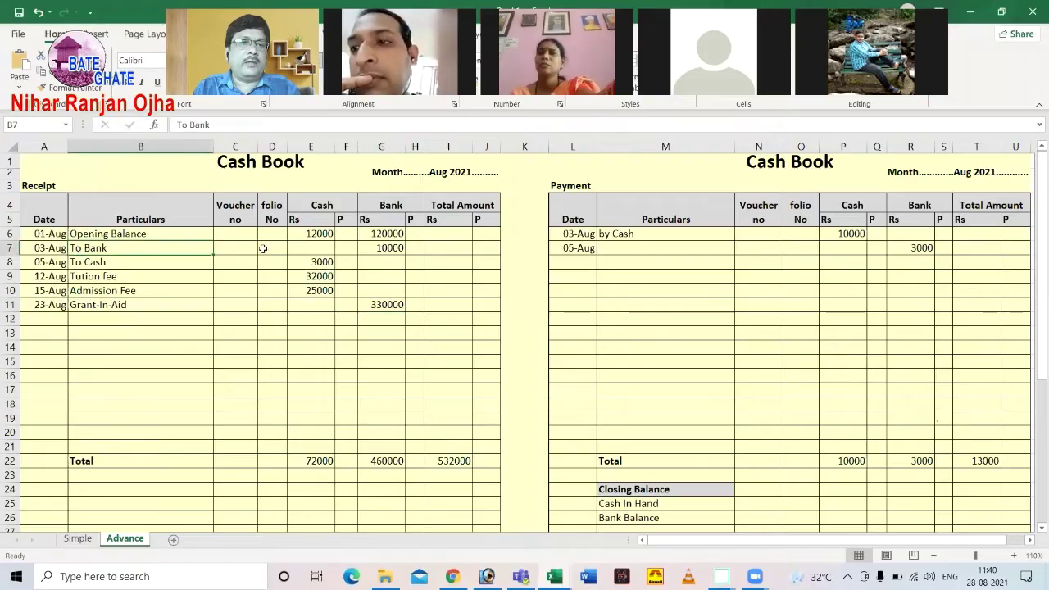
{"action": "left_click", "coordinate": [320, 233]}
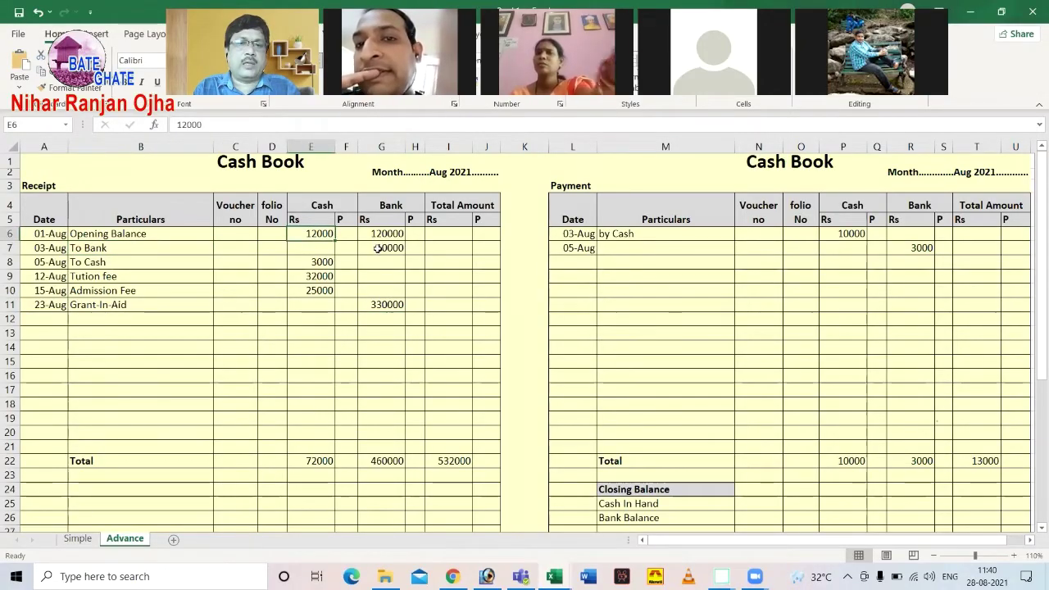
{"action": "left_click", "coordinate": [375, 249]}
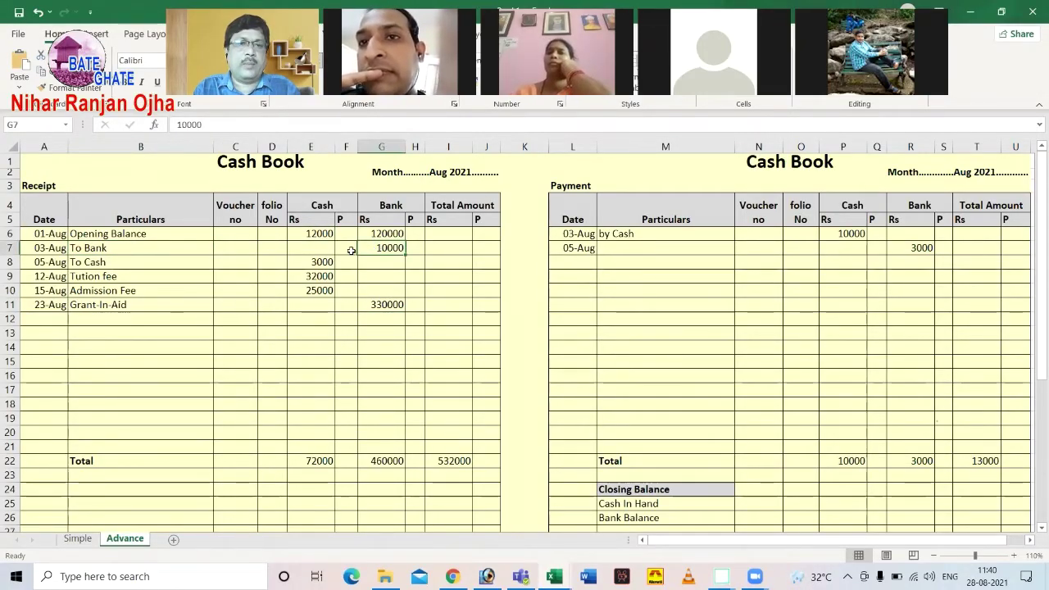
{"action": "left_click", "coordinate": [315, 248]}
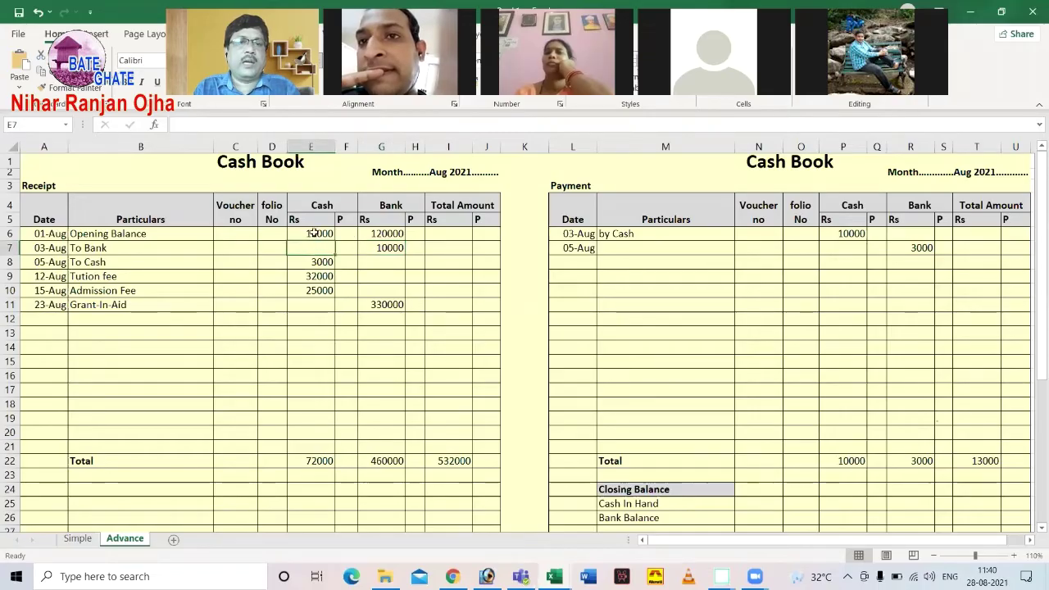
{"action": "left_click", "coordinate": [316, 233]}
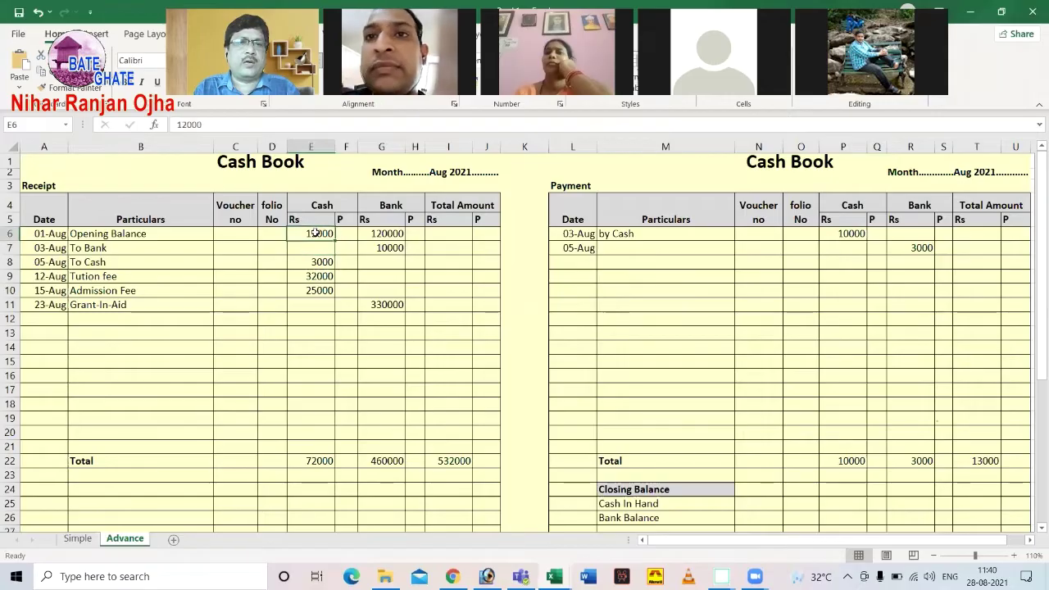
{"action": "left_click", "coordinate": [389, 248]}
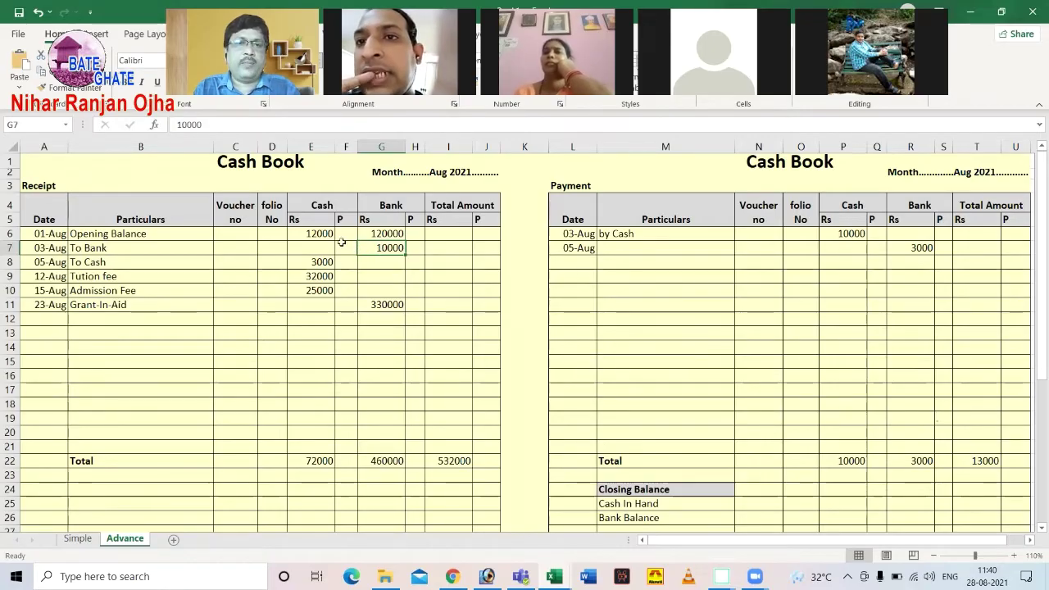
{"action": "left_click", "coordinate": [323, 234]}
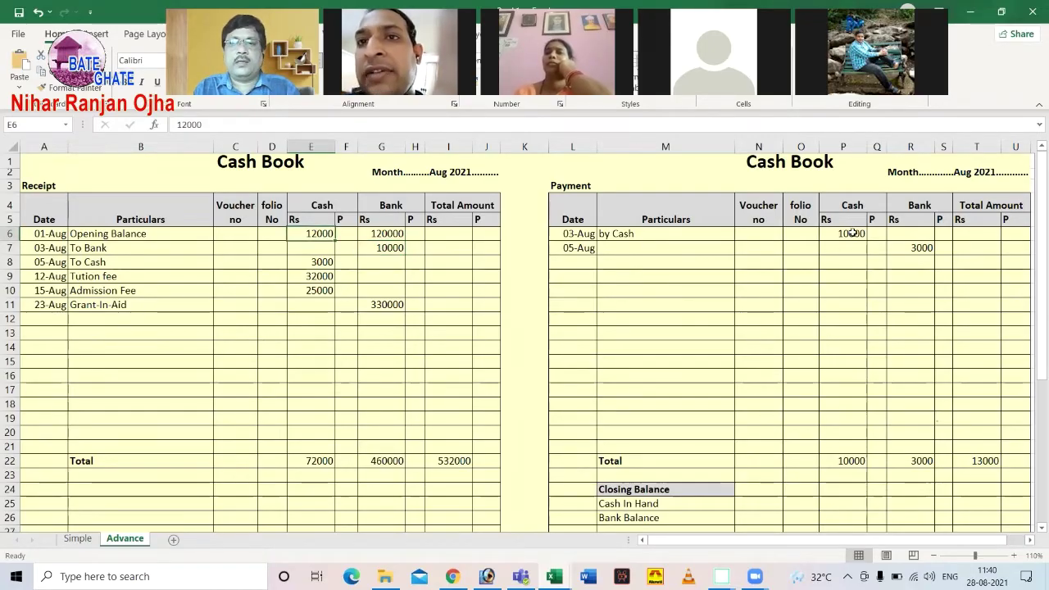
{"action": "left_click", "coordinate": [853, 233]}
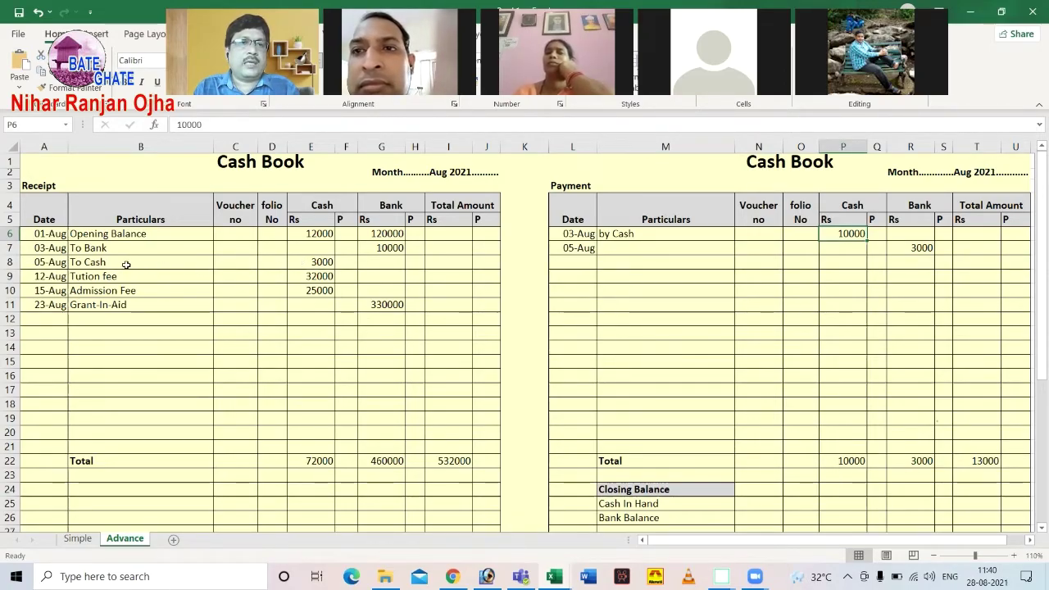
Step: Review the 5 Aug "To Cash" receipt against its bank payment, and check the 12 Aug tuition fee receipt
{"action": "left_click", "coordinate": [319, 262]}
{"action": "left_click", "coordinate": [127, 264]}
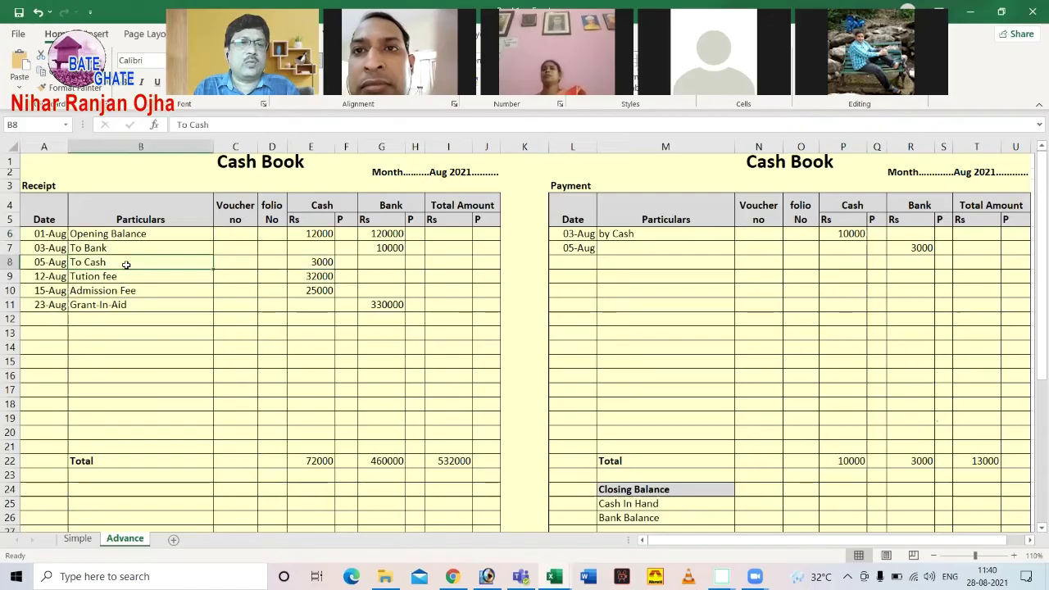
{"action": "left_click", "coordinate": [312, 262]}
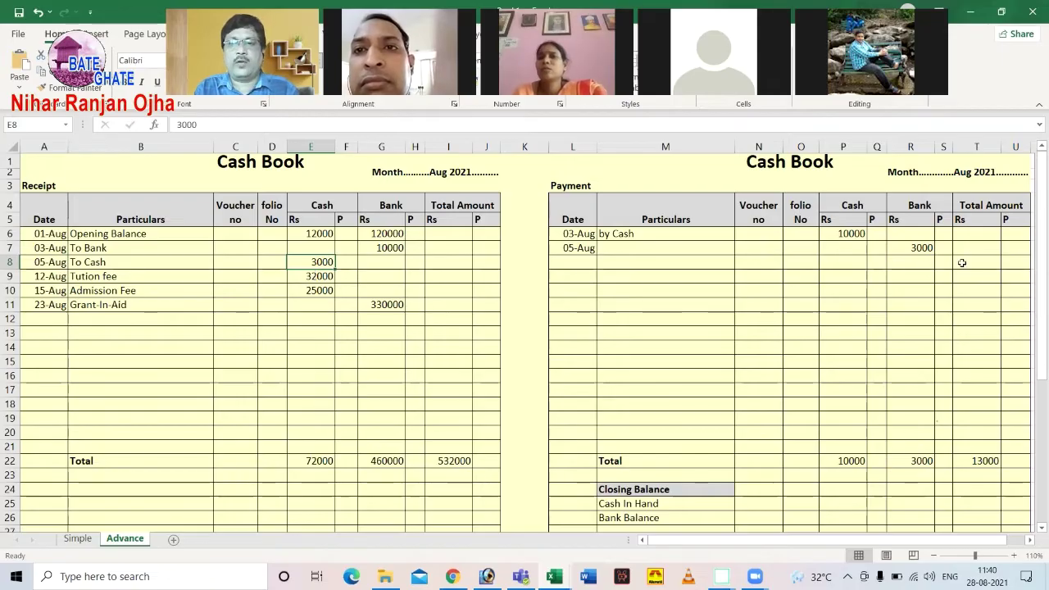
{"action": "left_click", "coordinate": [919, 250]}
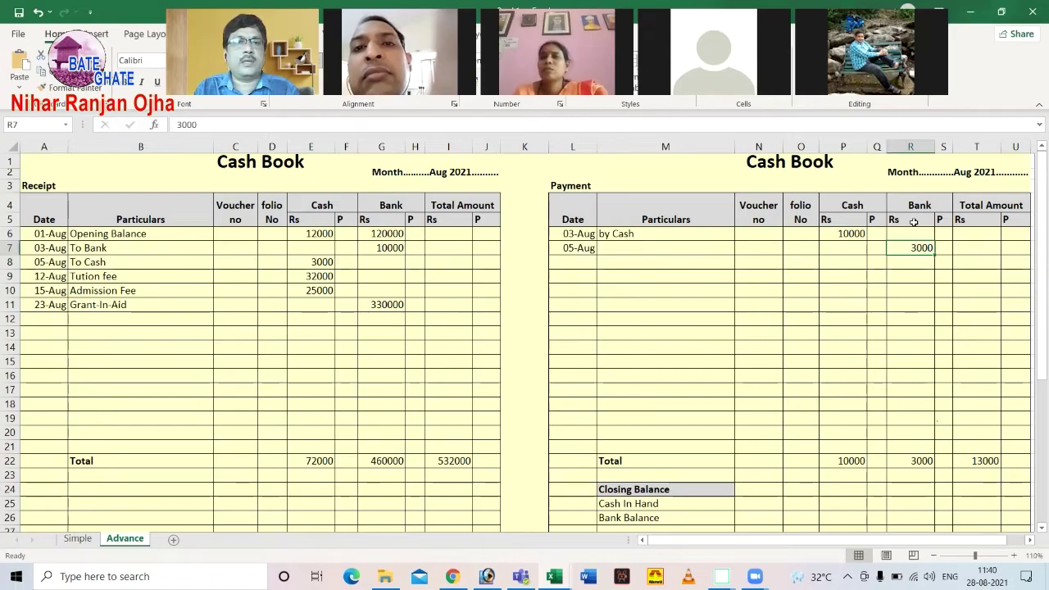
{"action": "left_click", "coordinate": [318, 246]}
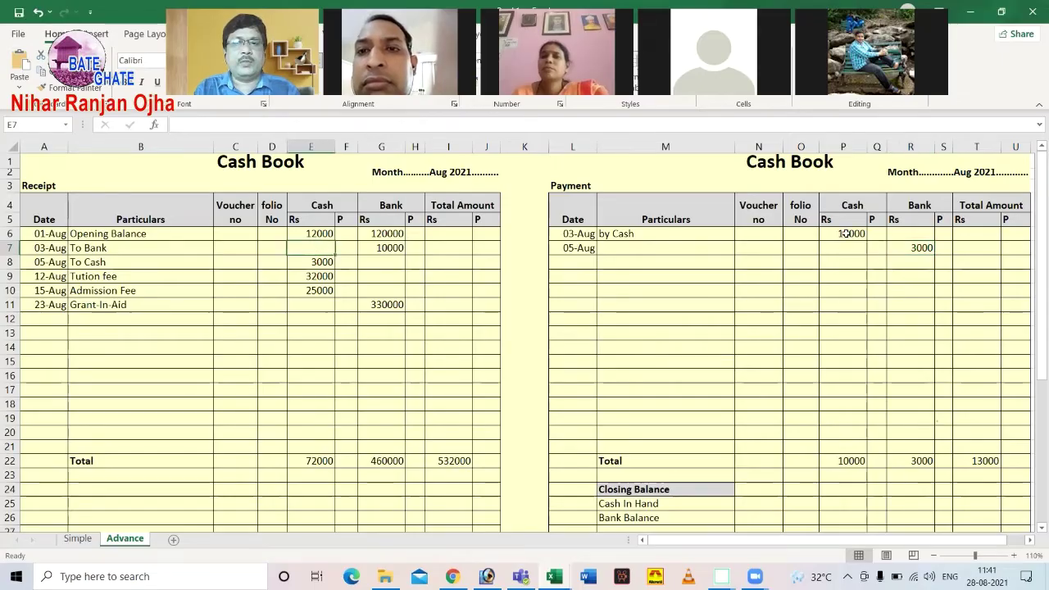
{"action": "left_click", "coordinate": [846, 233]}
{"action": "left_click", "coordinate": [914, 247]}
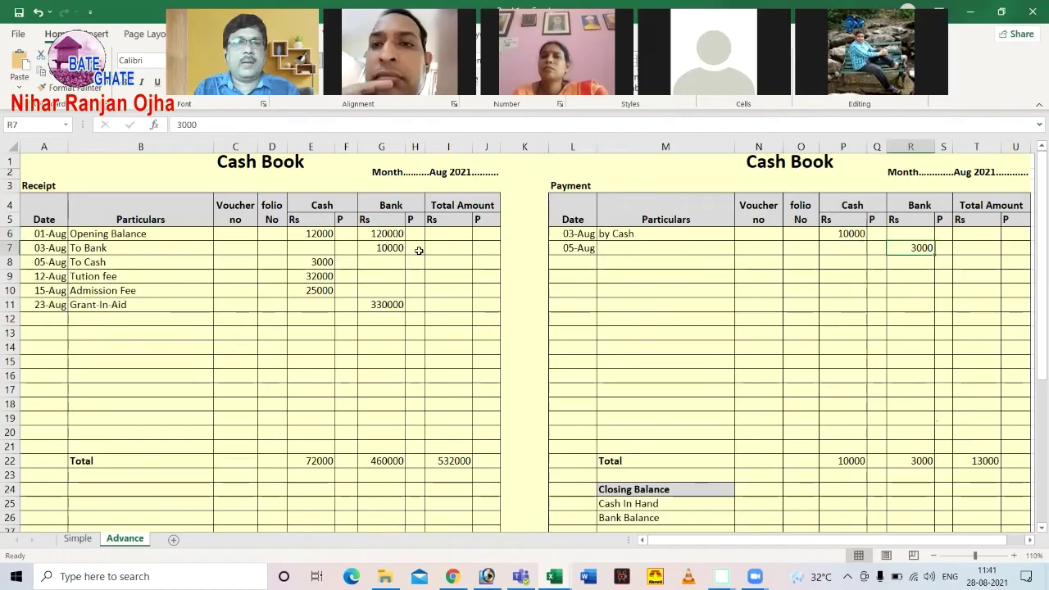
{"action": "left_click", "coordinate": [324, 262]}
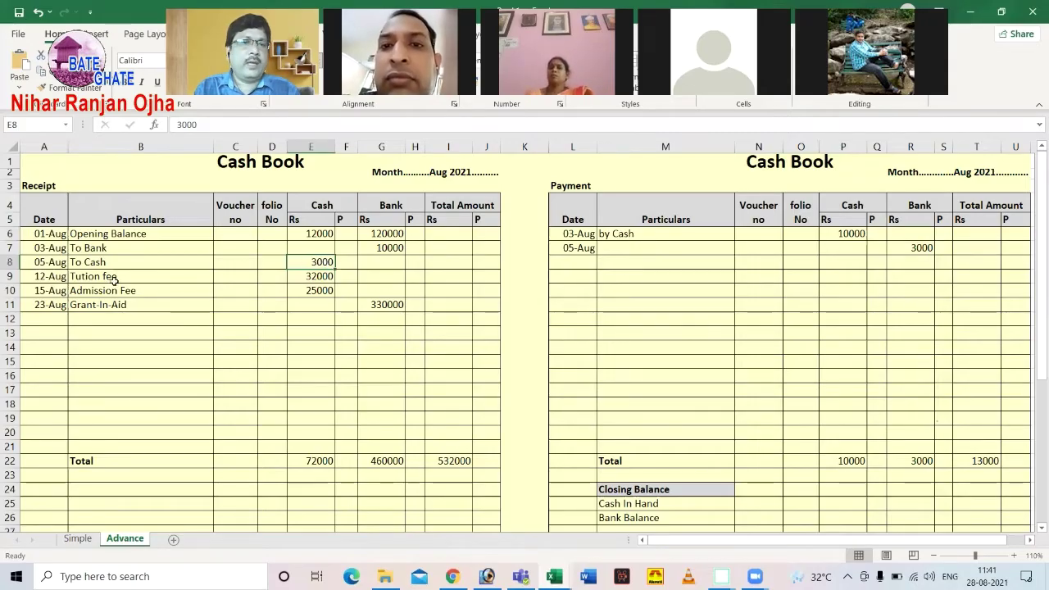
{"action": "left_click", "coordinate": [45, 277]}
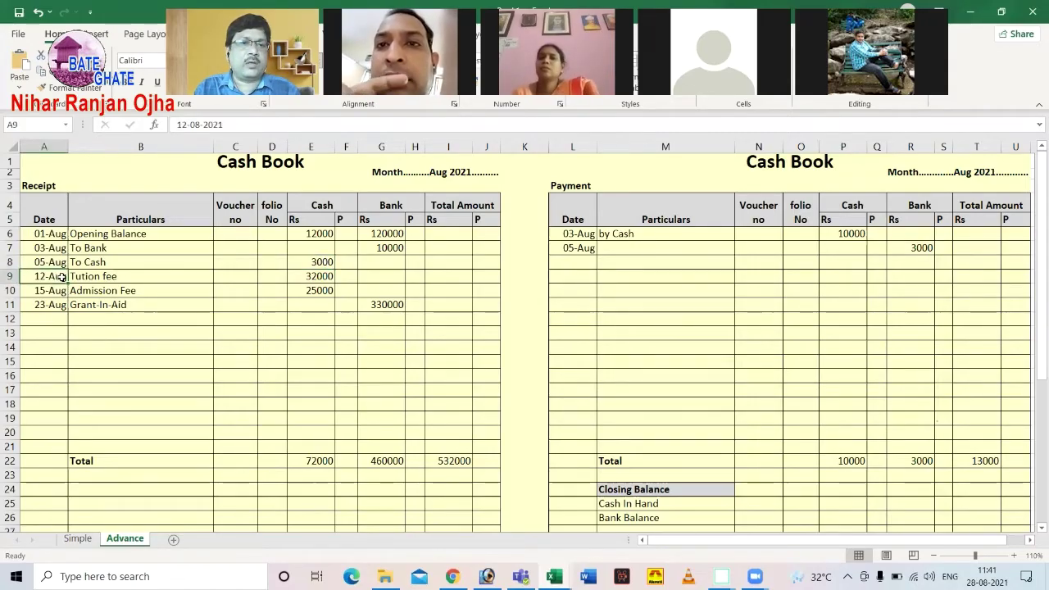
{"action": "left_click", "coordinate": [309, 276]}
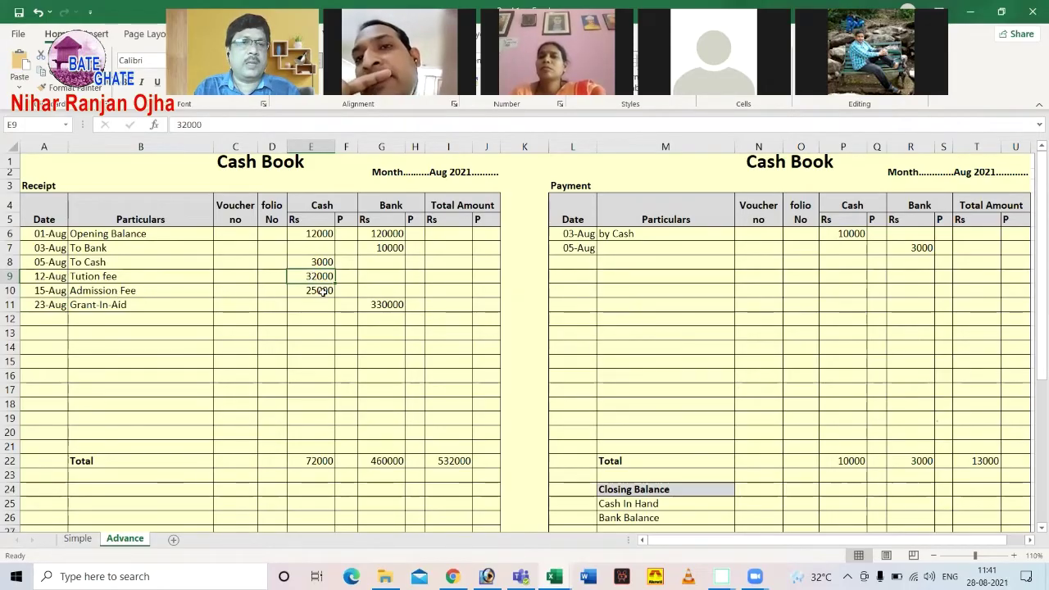
Step: Review the cash amount of the 15 Aug admission fee receipt and the bank amount of the 23 Aug "Grant-In-Aid" receipt
{"action": "left_click", "coordinate": [306, 292]}
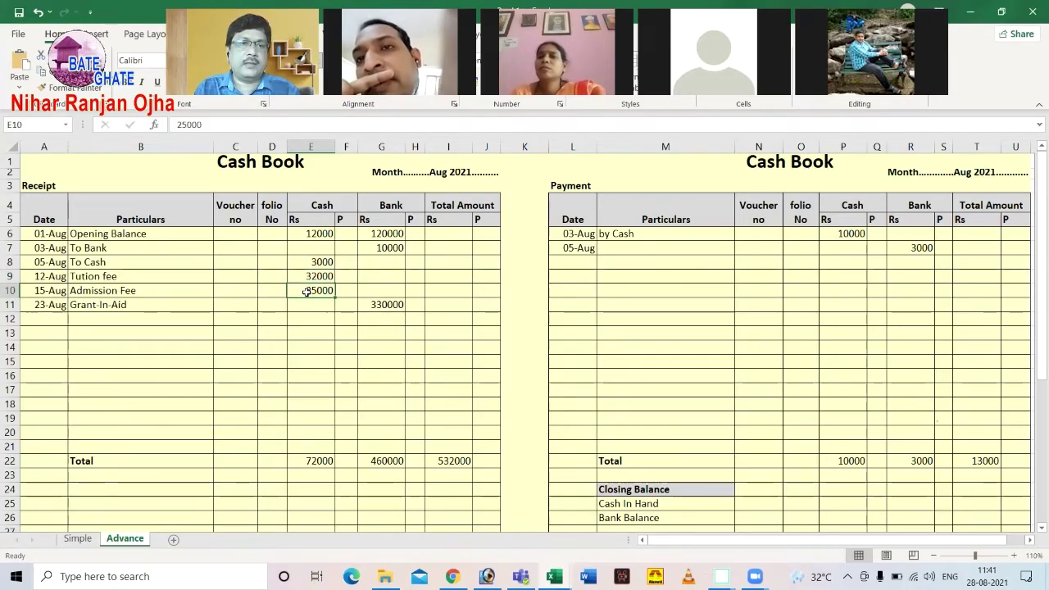
{"action": "left_click", "coordinate": [168, 304]}
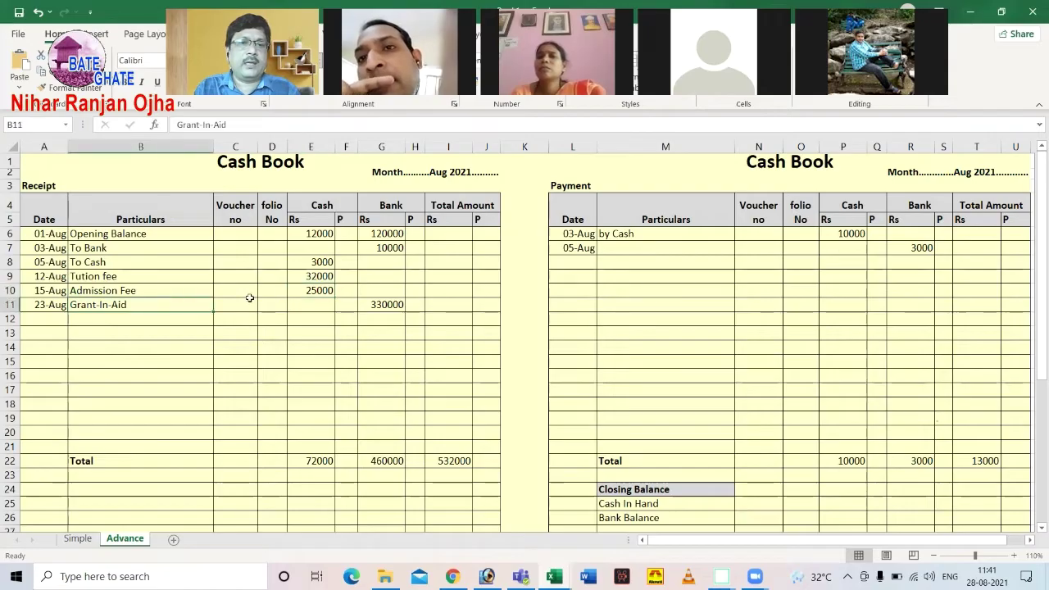
{"action": "left_click", "coordinate": [380, 305]}
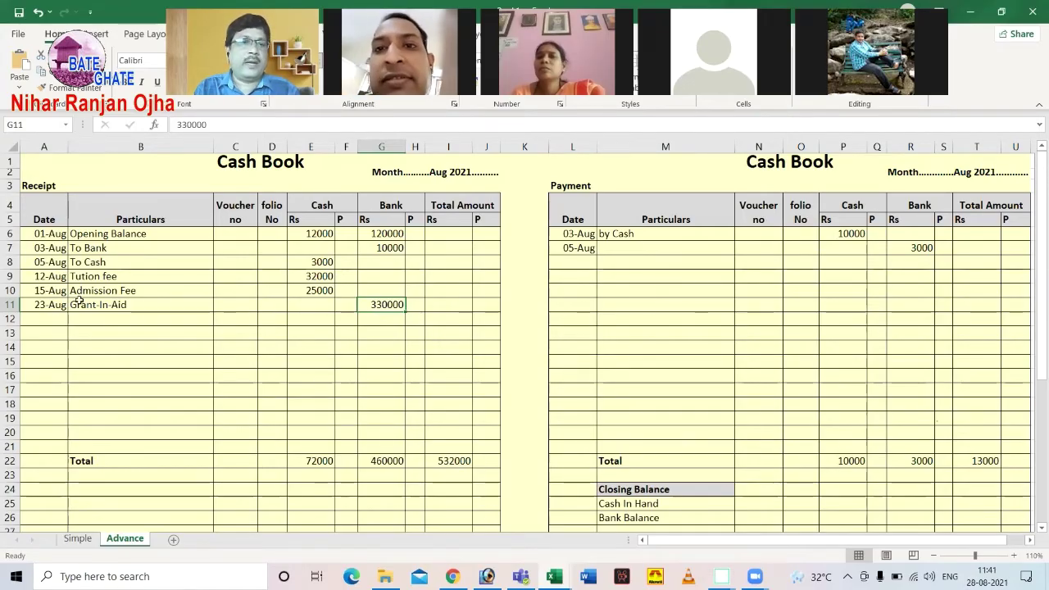
Step: Add a receipt in row 12 dated 28 Aug with the particulars "Interest" and a bank amount of 1200 rupees
{"action": "left_click", "coordinate": [43, 317]}
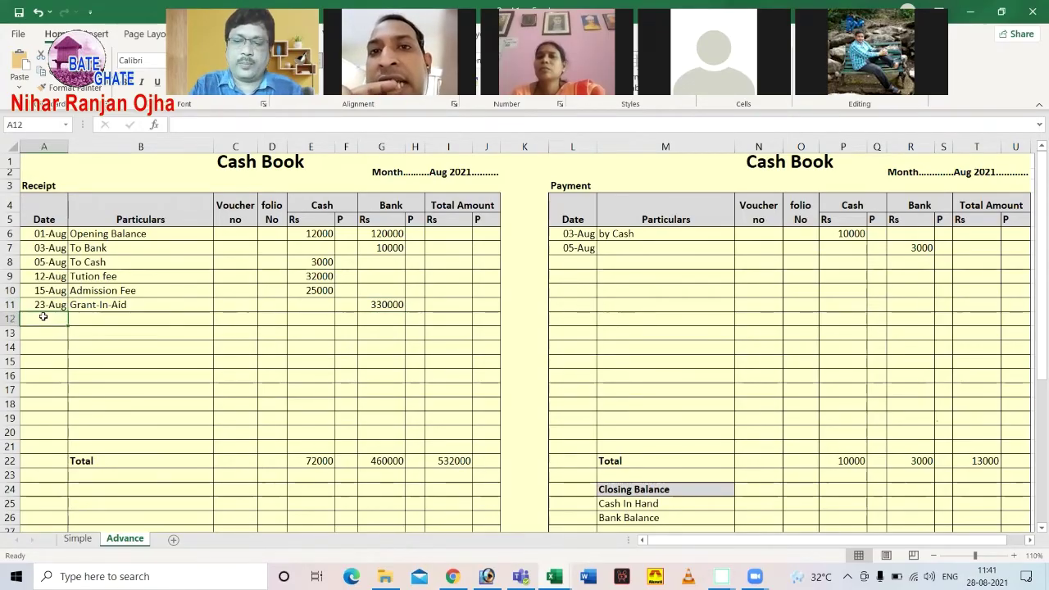
{"action": "type", "text": "28 Aug"}
{"action": "key", "text": "Tab"}
{"action": "type", "text": "Interest"}
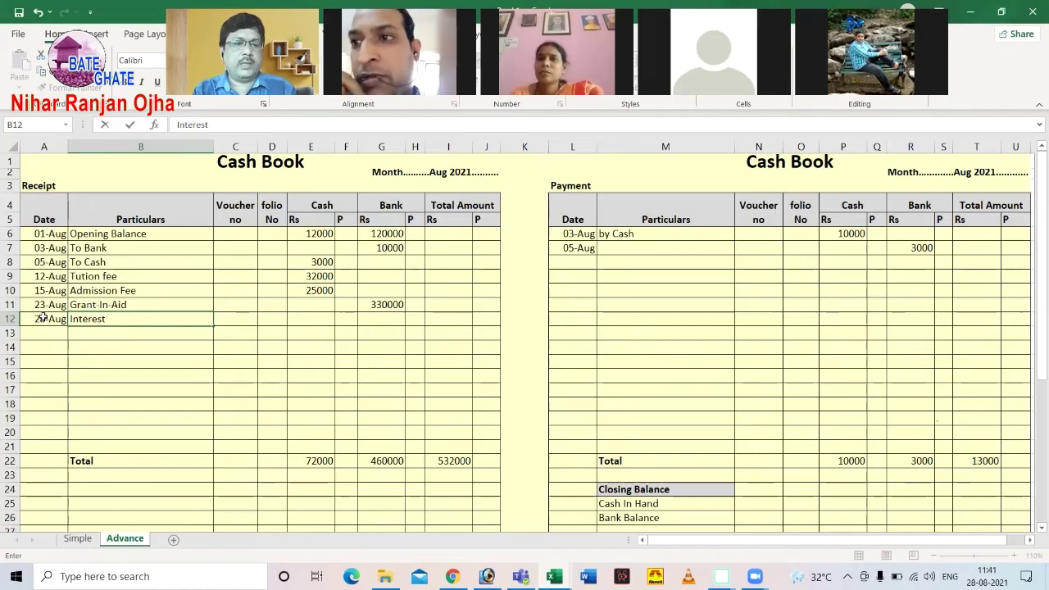
{"action": "key", "text": "Tab"}
{"action": "key", "text": "Tab"}
{"action": "key", "text": "Tab"}
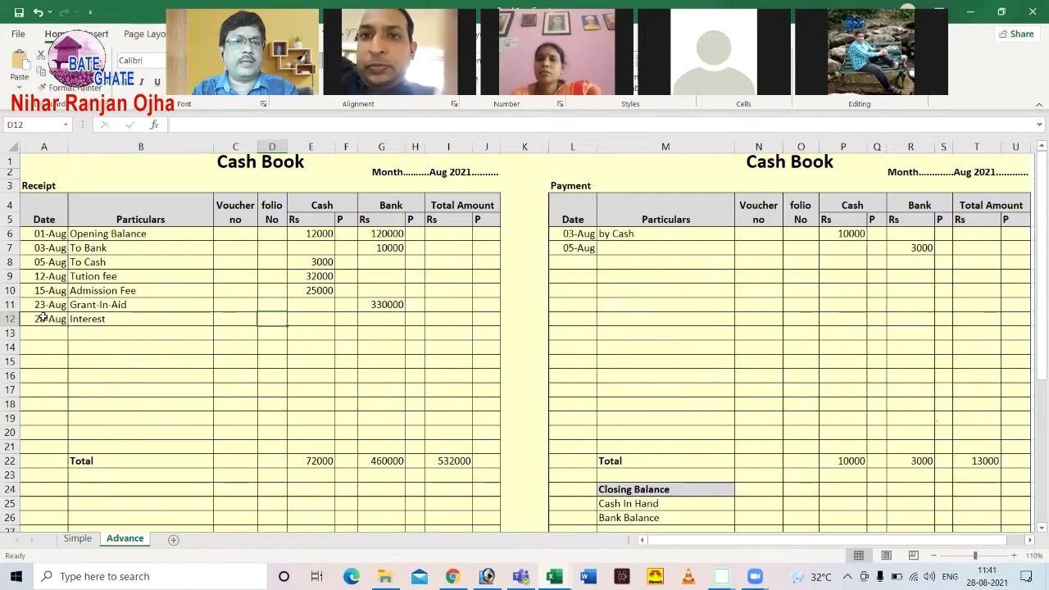
{"action": "key", "text": "Tab"}
{"action": "key", "text": "Tab"}
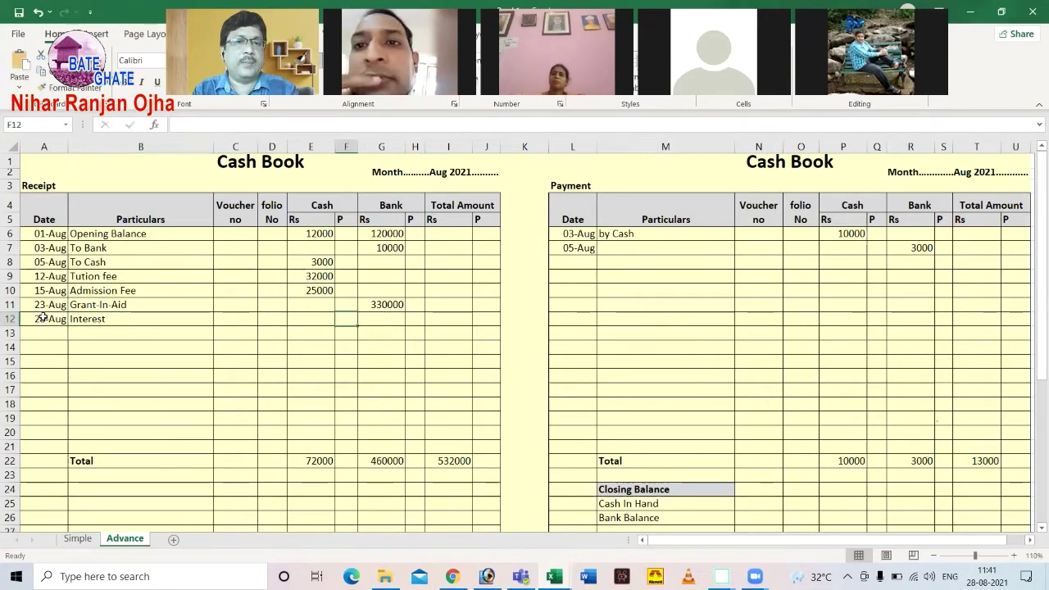
{"action": "type", "text": "1200"}
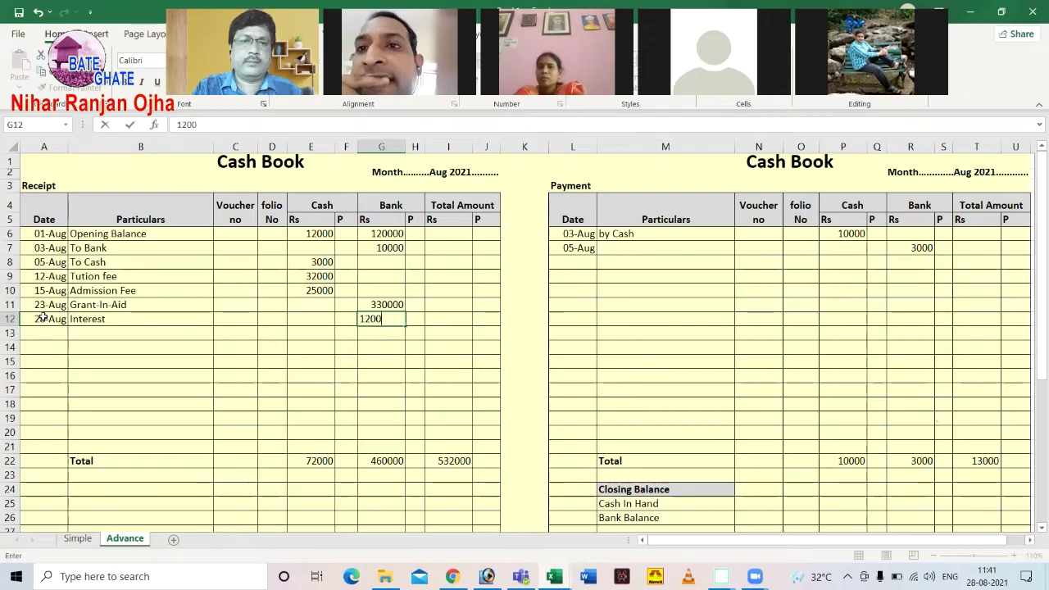
{"action": "key", "text": "Return"}
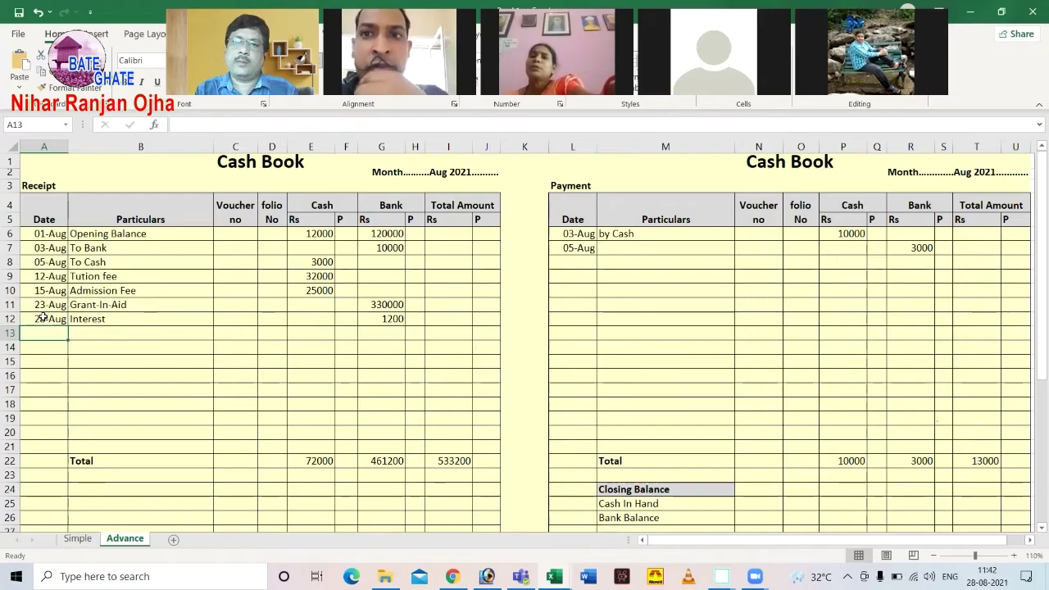
Step: Label the 5 Aug payment "By Bank" and start a payment in row 8 dated 15 Aug with the particulars "Fuel/TA"
{"action": "left_click", "coordinate": [639, 247]}
{"action": "type", "text": "By Bank"}
{"action": "left_click", "coordinate": [573, 263]}
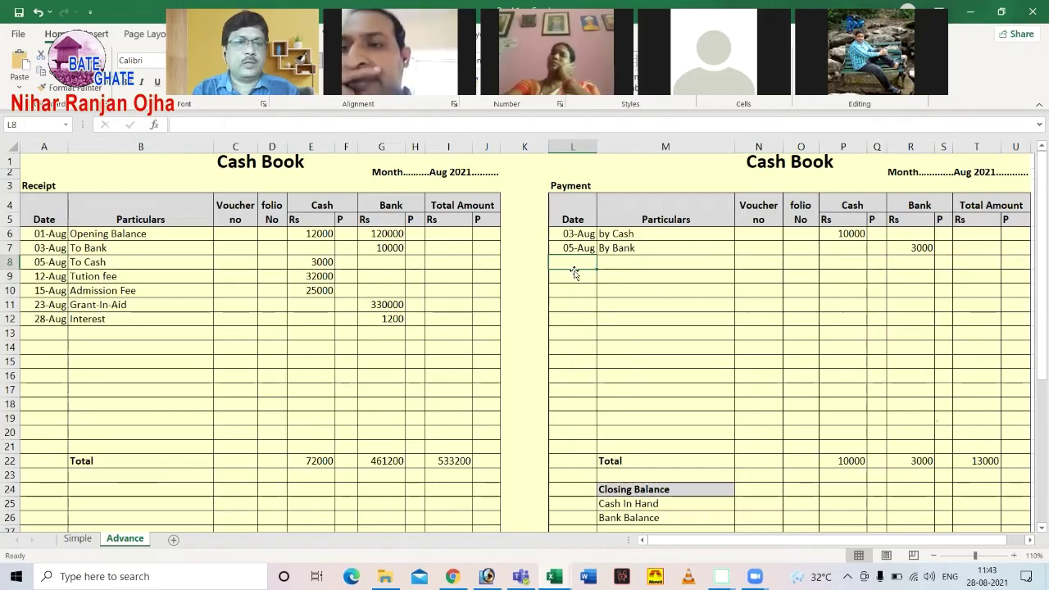
{"action": "type", "text": "15"}
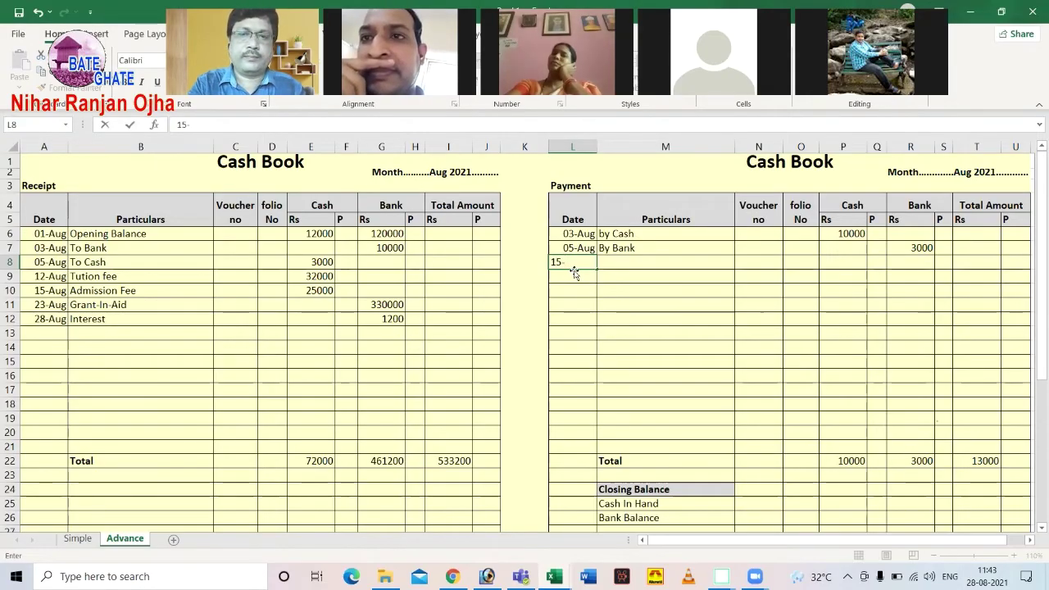
{"action": "type", "text": "-Aug"}
{"action": "key", "text": "Tab"}
{"action": "type", "text": "Fuel/TA"}
{"action": "key", "text": "Tab"}
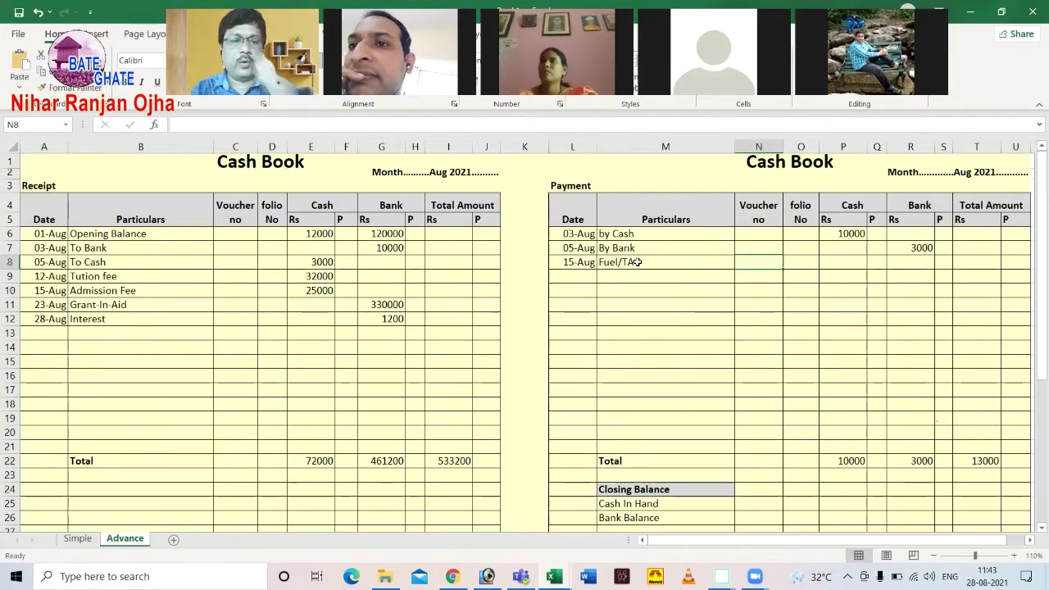
Step: Enter 10000 as the bank amount in rupees for the "Fuel/TA" payment
{"action": "key", "text": "Tab"}
{"action": "key", "text": "Tab"}
{"action": "key", "text": "Tab"}
{"action": "key", "text": "Tab"}
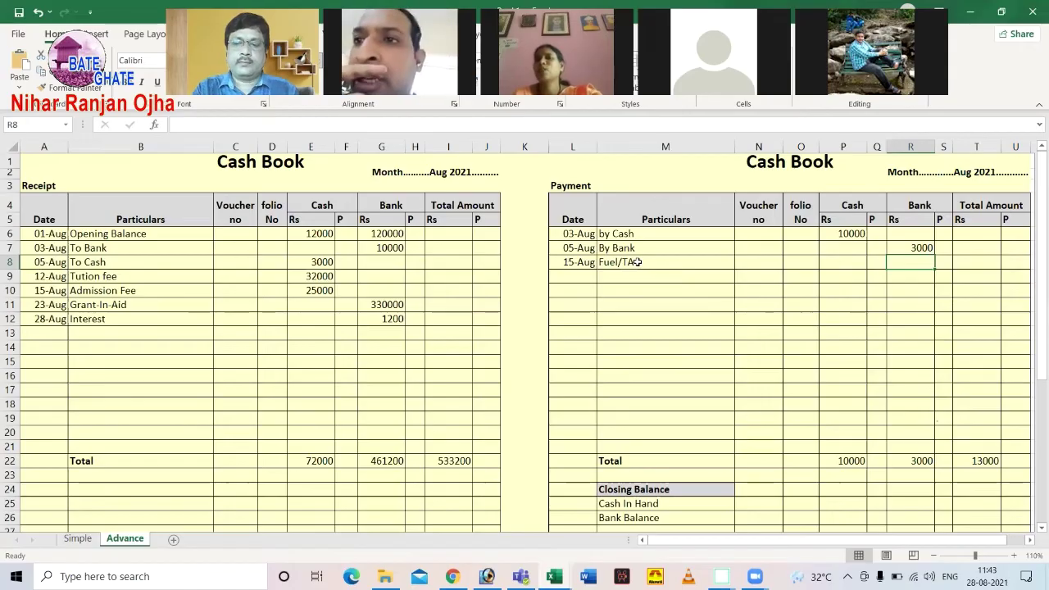
{"action": "type", "text": "10000"}
{"action": "key", "text": "Return"}
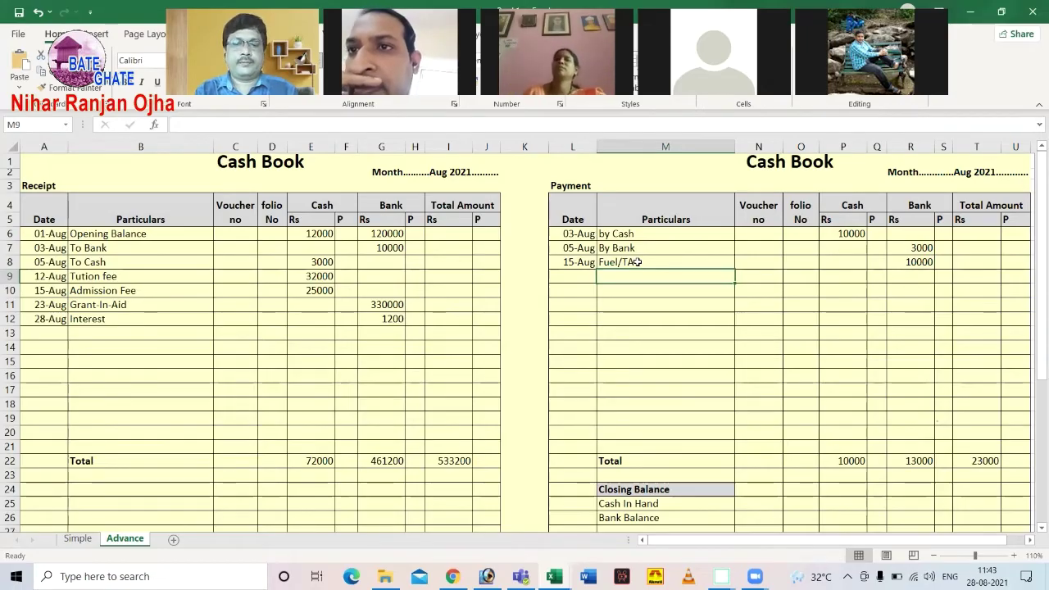
Step: Start a payment entry in row 9 with the date 16 Aug and the particulars "Furniture"
{"action": "key", "text": "Left"}
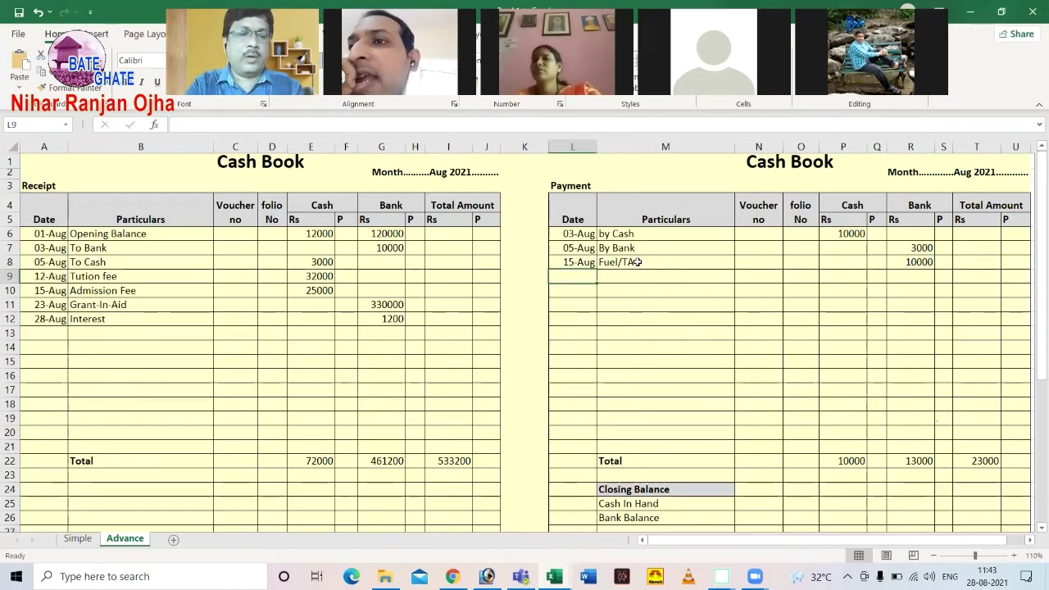
{"action": "type", "text": "16"}
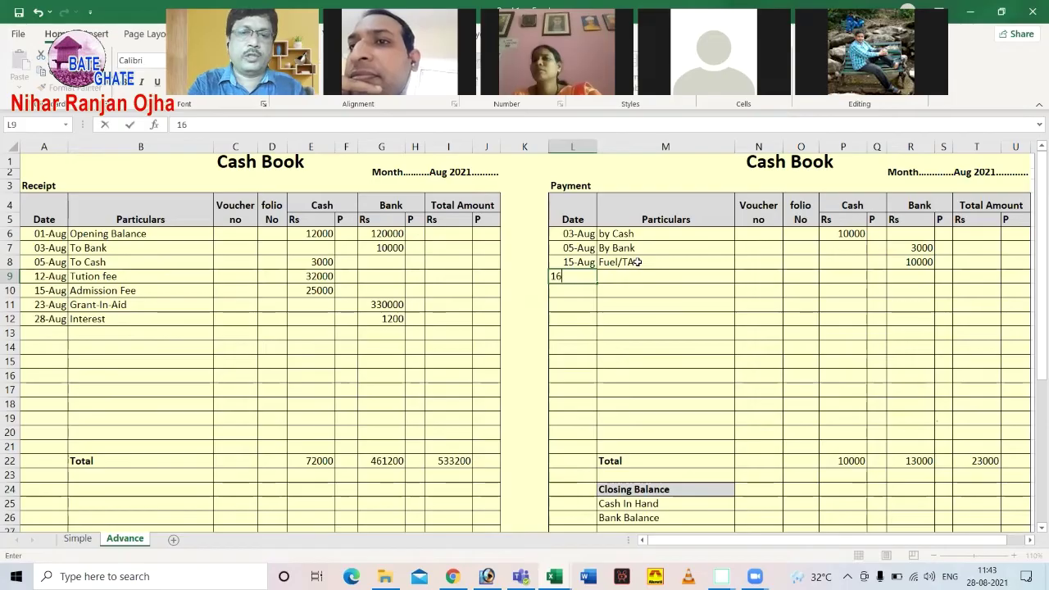
{"action": "type", "text": " Aug"}
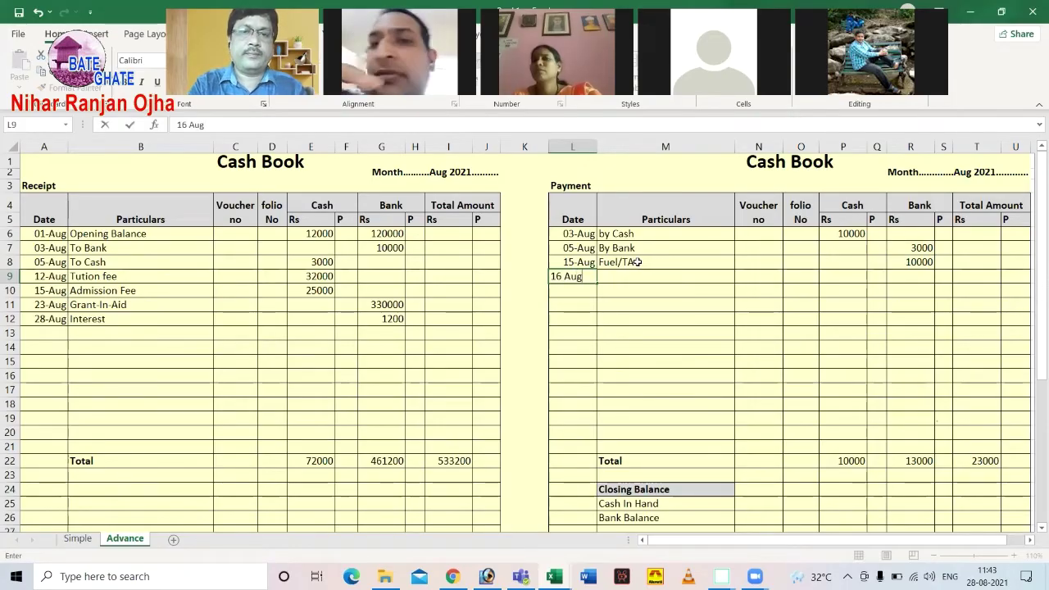
{"action": "key", "text": "Tab"}
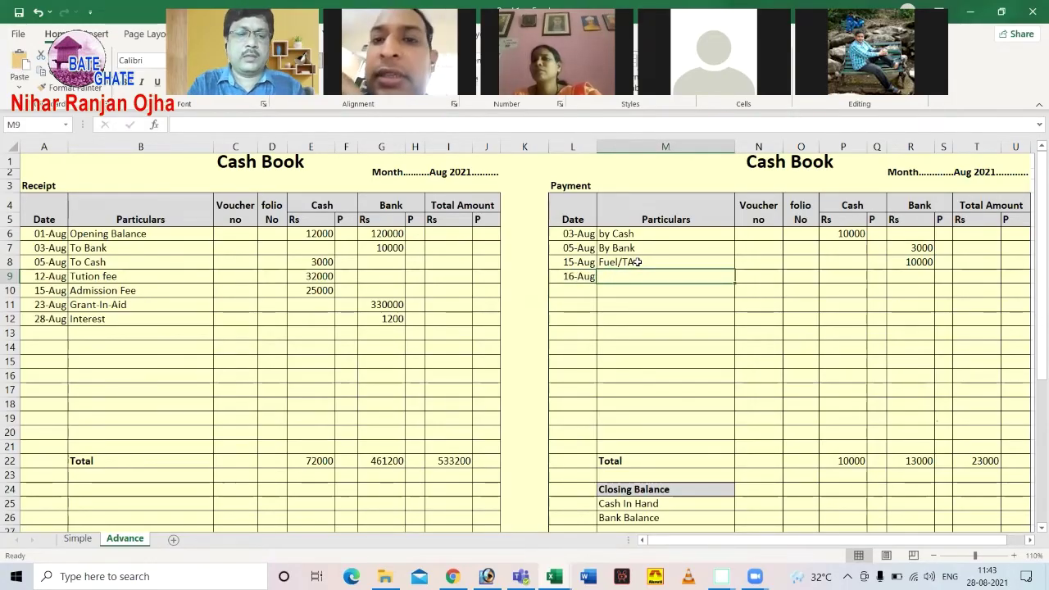
{"action": "type", "text": "Furniture"}
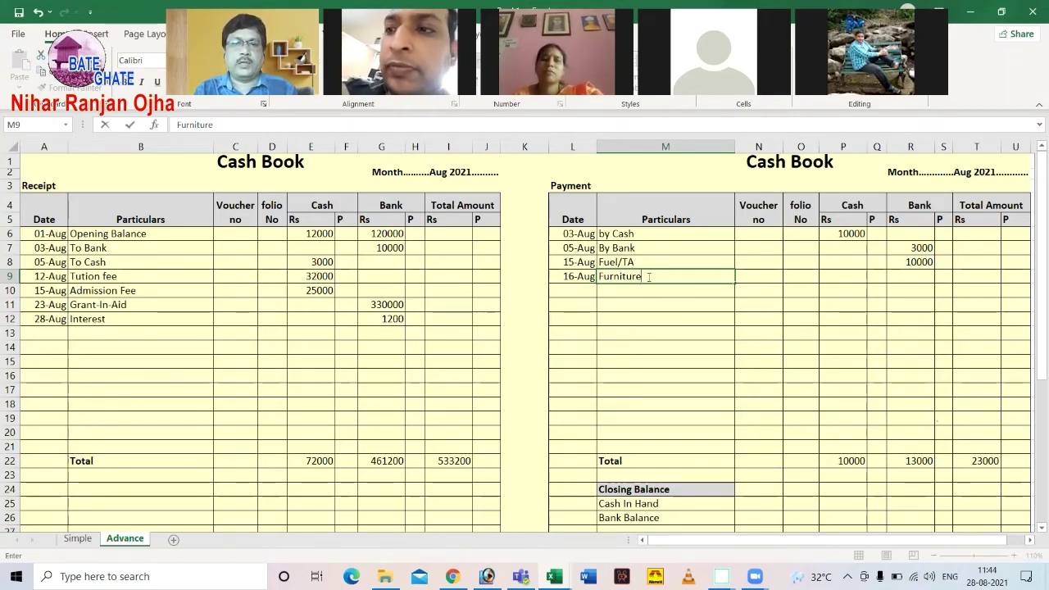
Step: Extend the 15 Aug payment's particulars to "Fuel/TA (Cheque No - 02563)"
{"action": "double_click", "coordinate": [646, 262]}
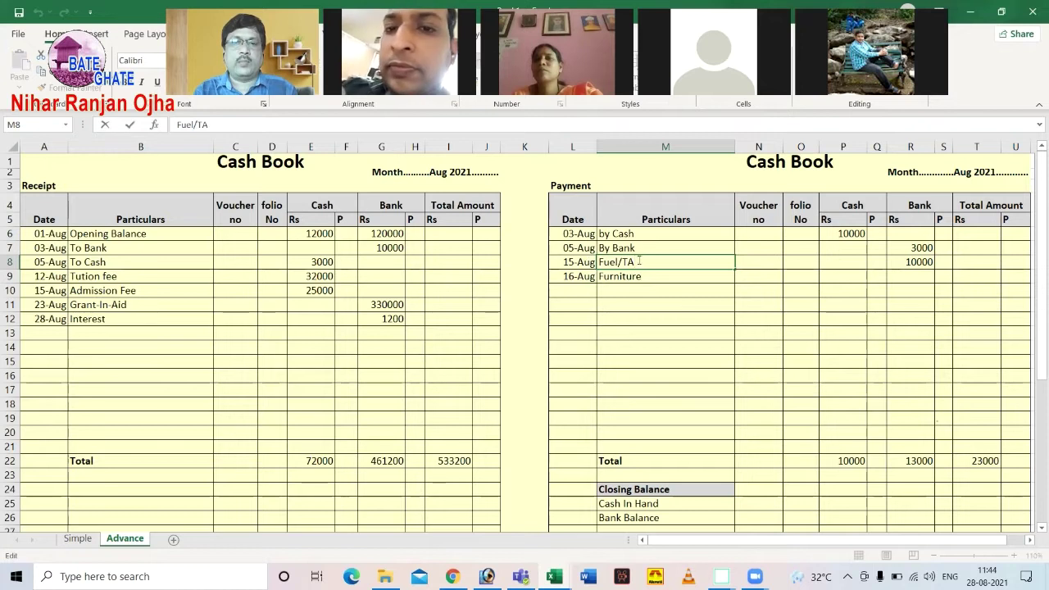
{"action": "type", "text": "("}
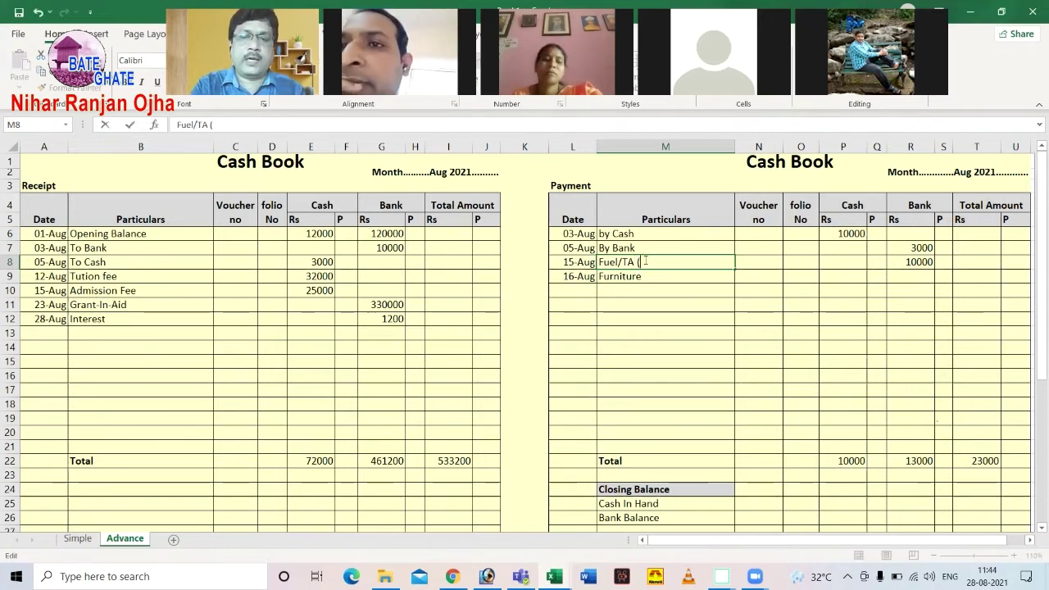
{"action": "type", "text": "02563)"}
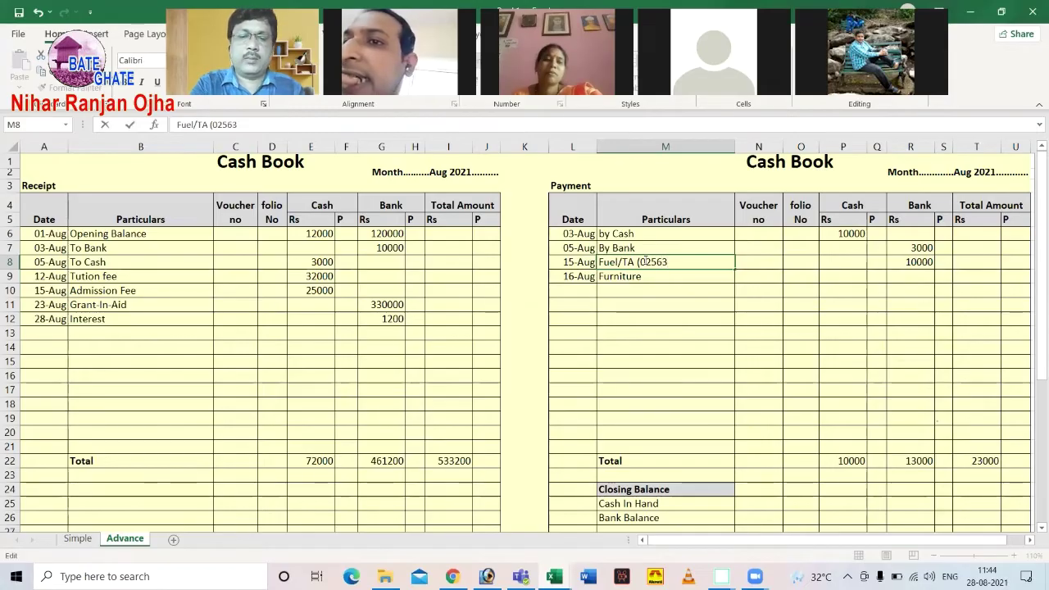
{"action": "left_click", "coordinate": [642, 262]}
{"action": "type", "text": "Ch"}
{"action": "type", "text": "eque "}
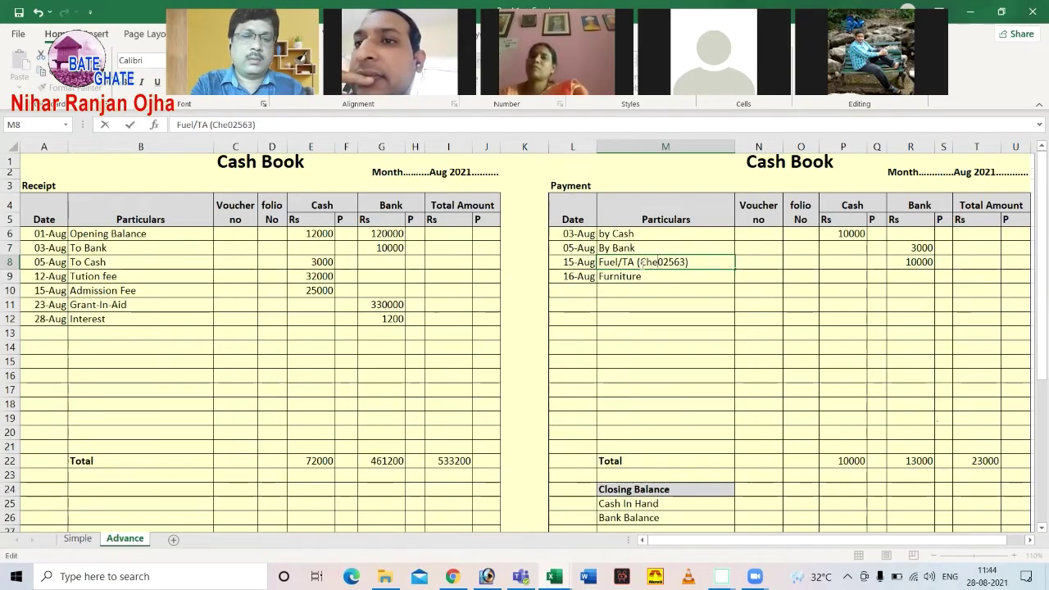
{"action": "type", "text": "No -"}
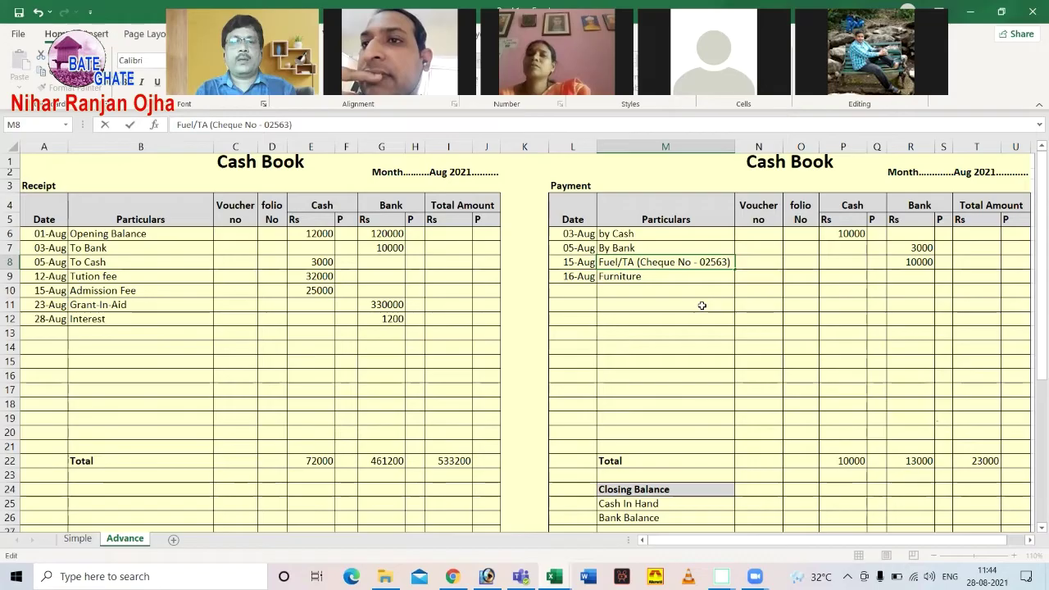
{"action": "left_click", "coordinate": [710, 305]}
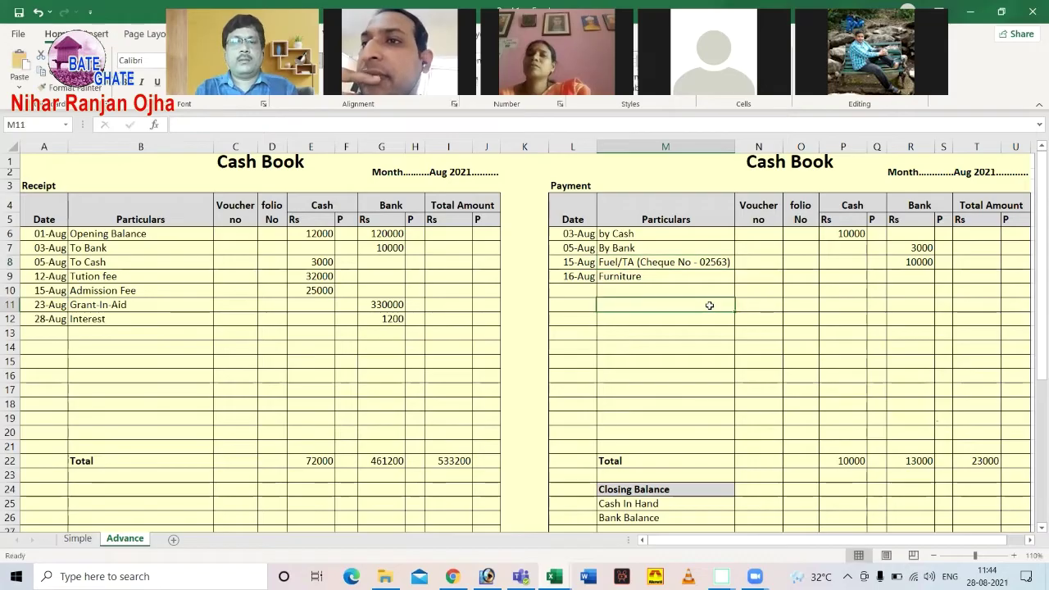
Step: Review the bank amount of the 15 Aug "Fuel/TA" payment against its cheque details in the particulars
{"action": "left_click", "coordinate": [910, 262]}
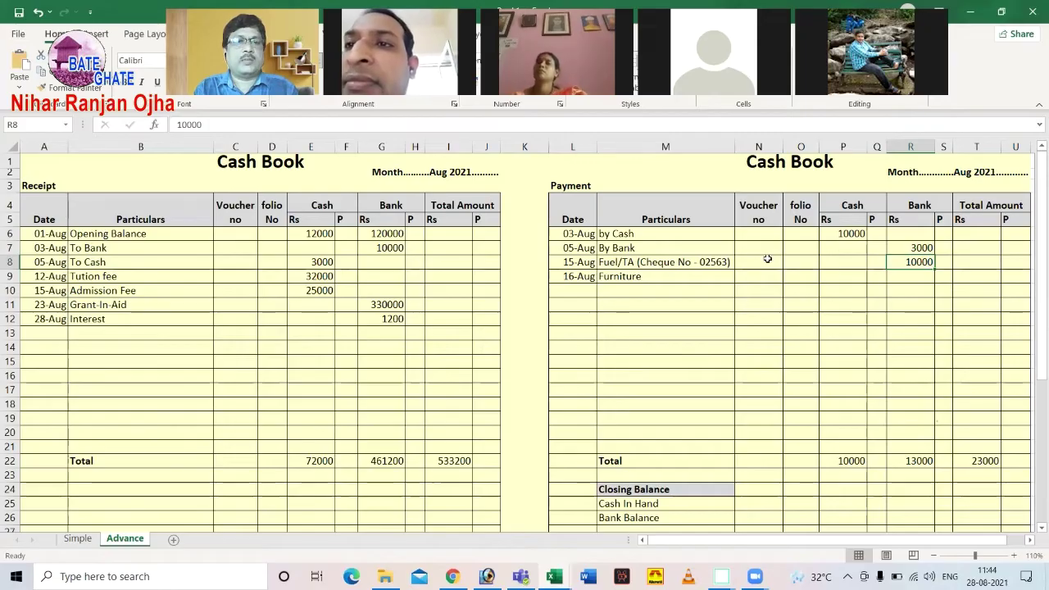
{"action": "left_click", "coordinate": [709, 262]}
{"action": "left_click", "coordinate": [896, 263]}
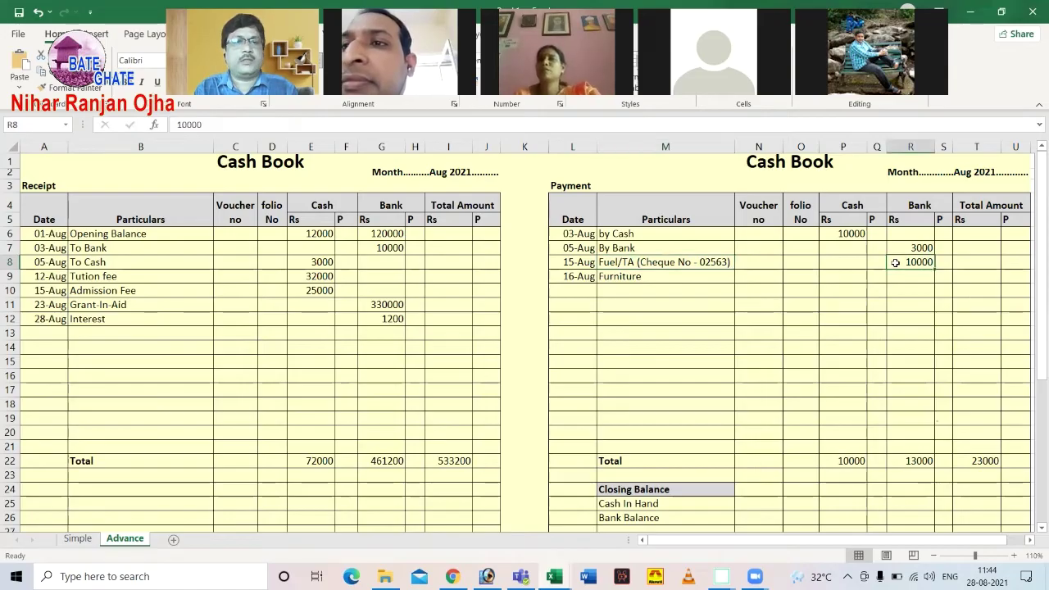
{"action": "left_click", "coordinate": [684, 277]}
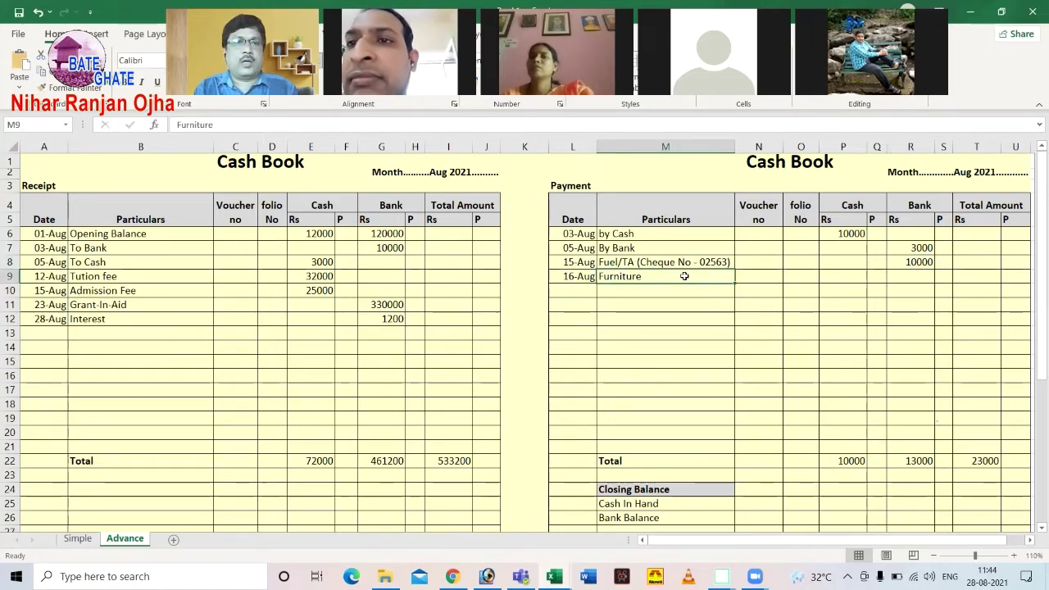
{"action": "double_click", "coordinate": [684, 276]}
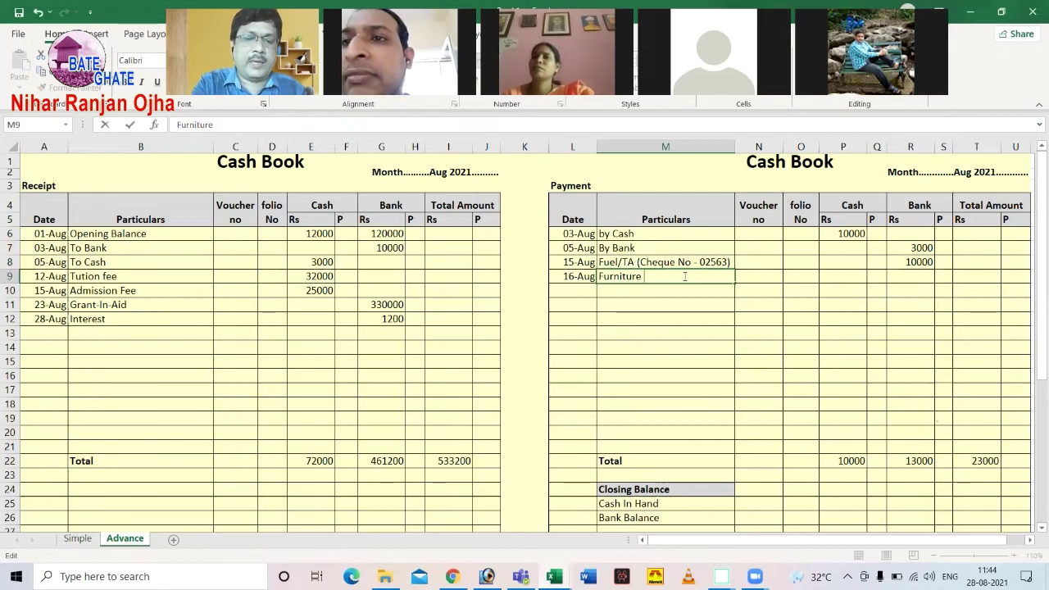
{"action": "type", "text": "(cash)"}
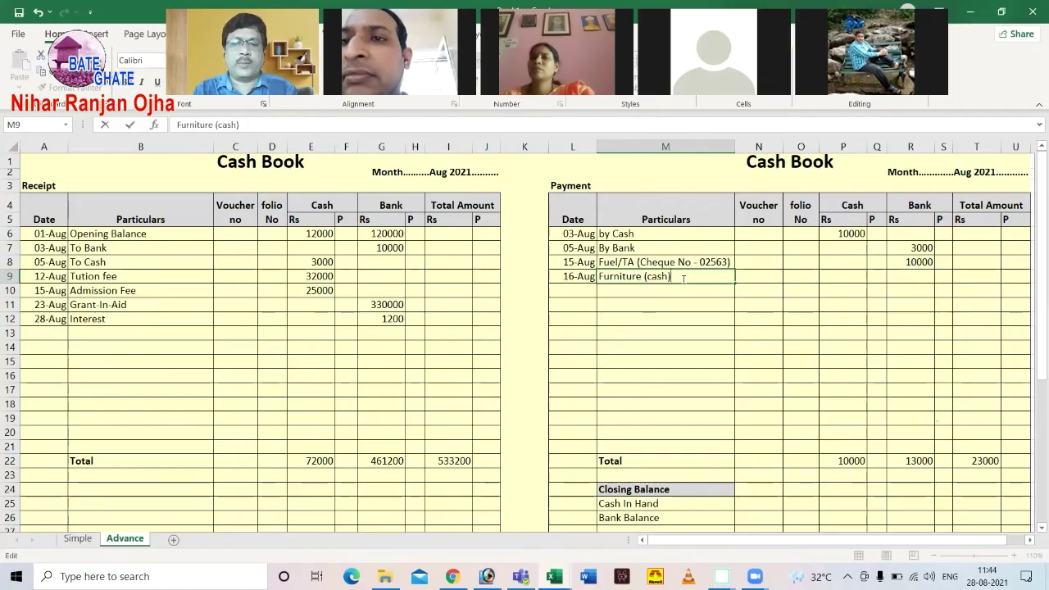
{"action": "key", "text": "BackSpace"}
{"action": "key", "text": "BackSpace"}
{"action": "key", "text": "BackSpace"}
{"action": "key", "text": "BackSpace"}
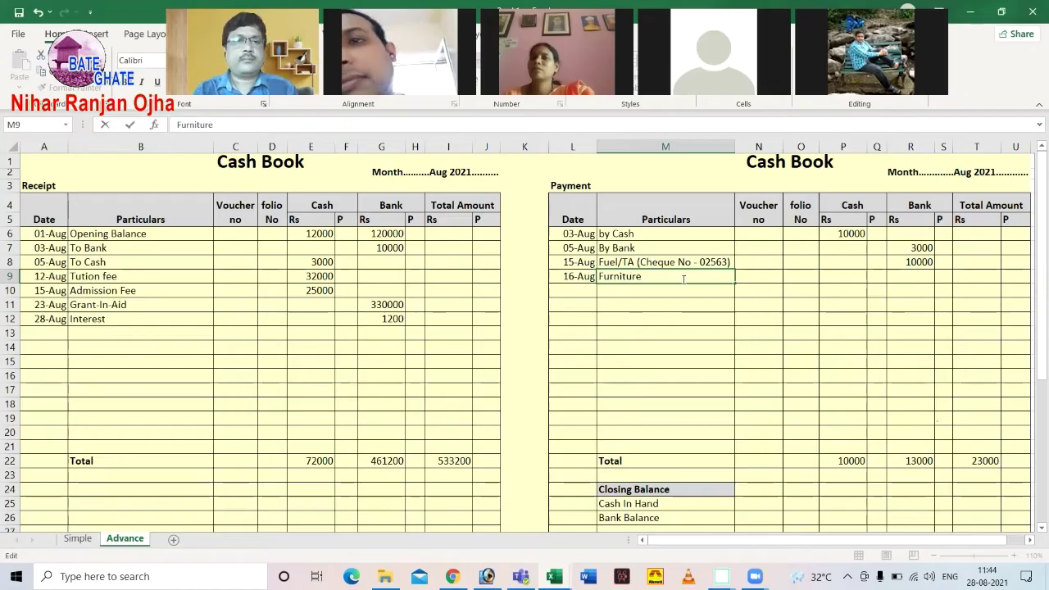
Step: Enter voucher number 3 and a cash amount of 2500 rupees for the 16 Aug "Furniture" payment
{"action": "left_click", "coordinate": [768, 277]}
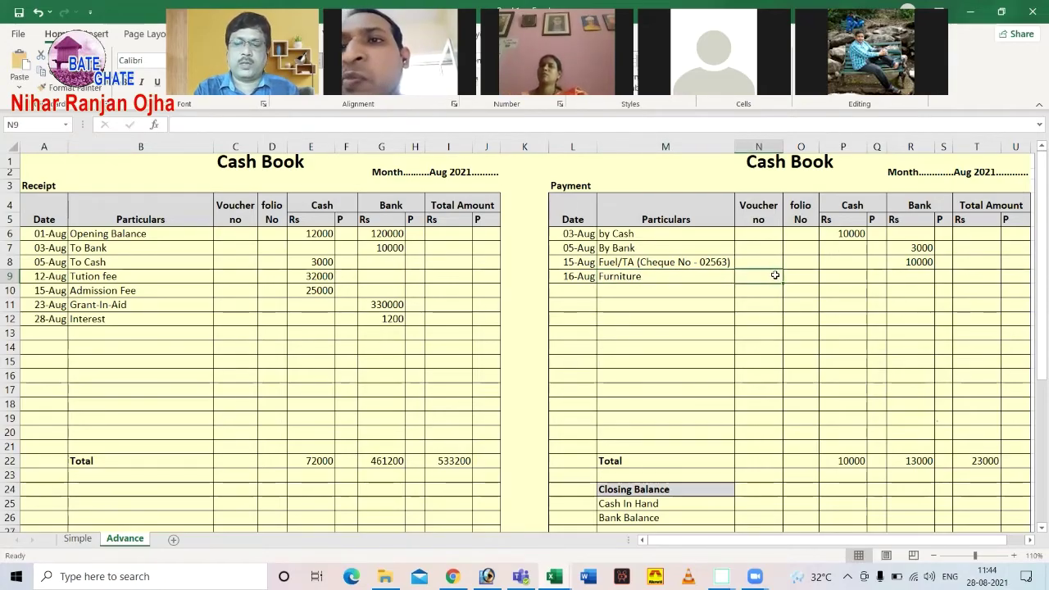
{"action": "type", "text": "03"}
{"action": "key", "text": "Tab"}
{"action": "key", "text": "Tab"}
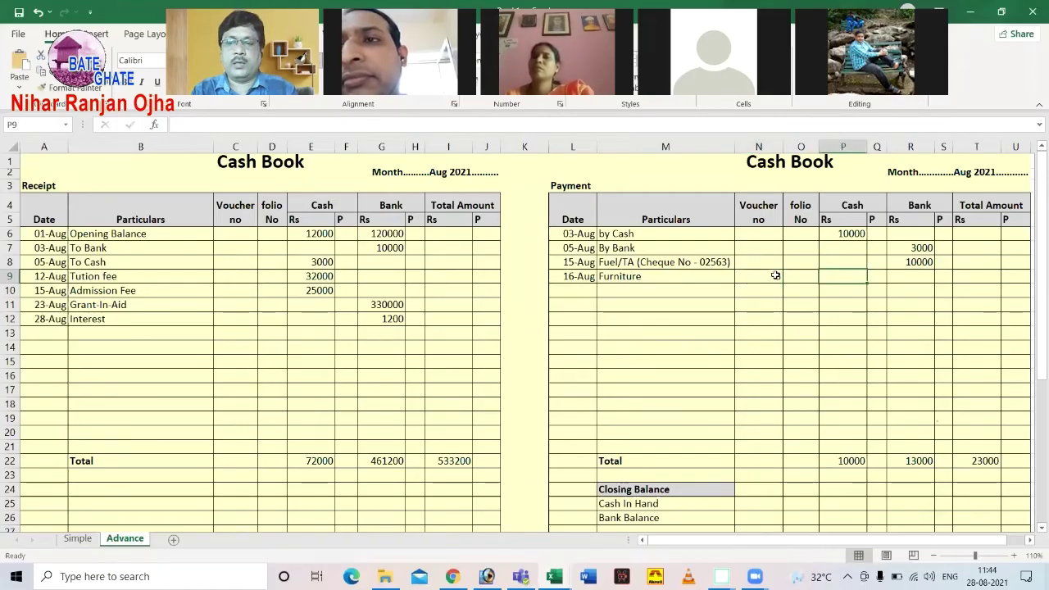
{"action": "type", "text": "2500"}
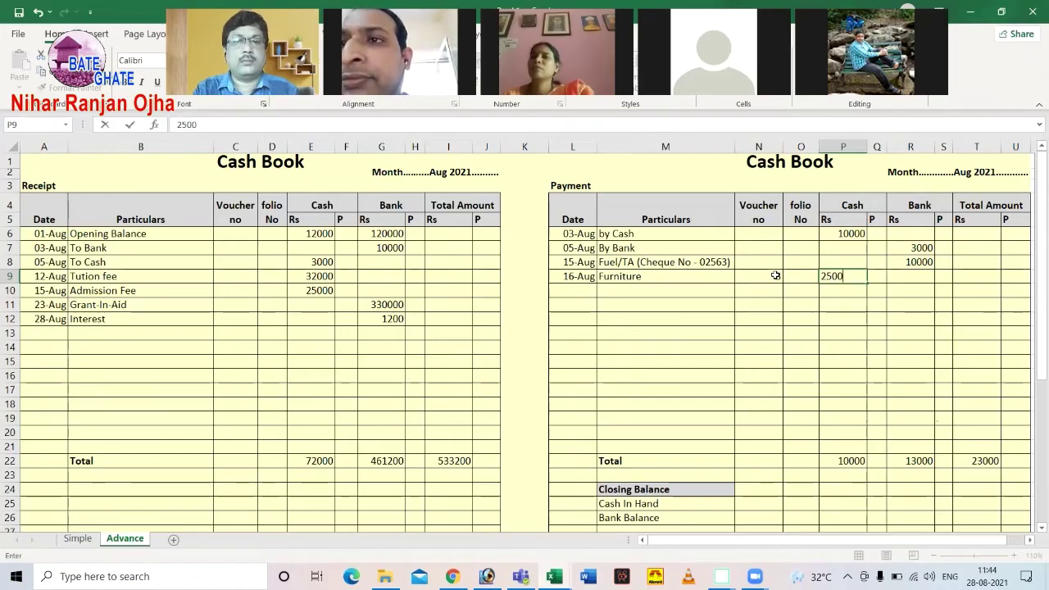
{"action": "key", "text": "Return"}
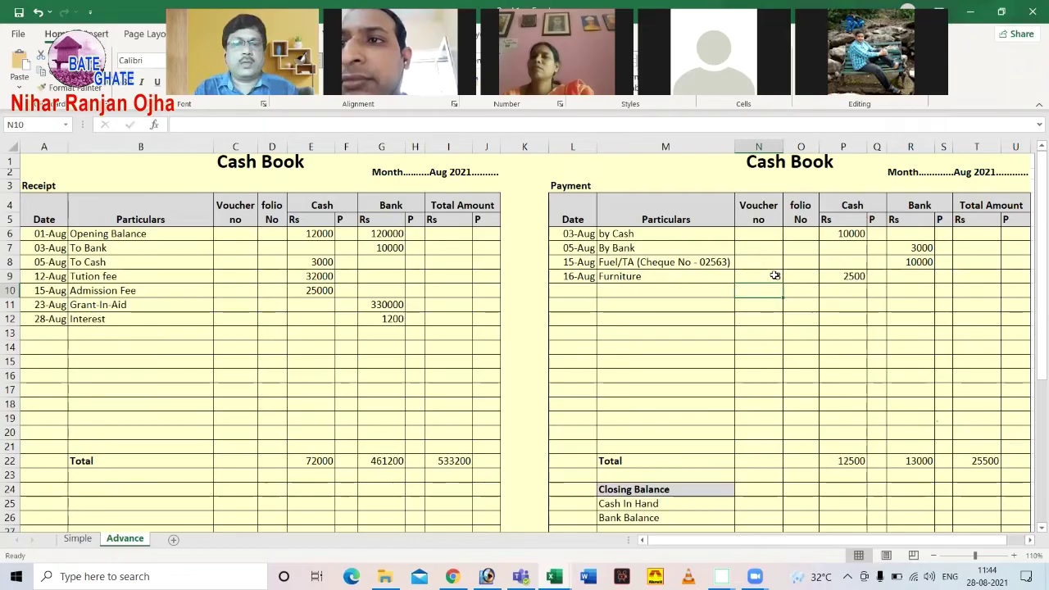
Step: Start a payment entry in row 10 with the date 20 Aug and the particulars "Fan"
{"action": "left_click", "coordinate": [775, 276]}
{"action": "type", "text": "3"}
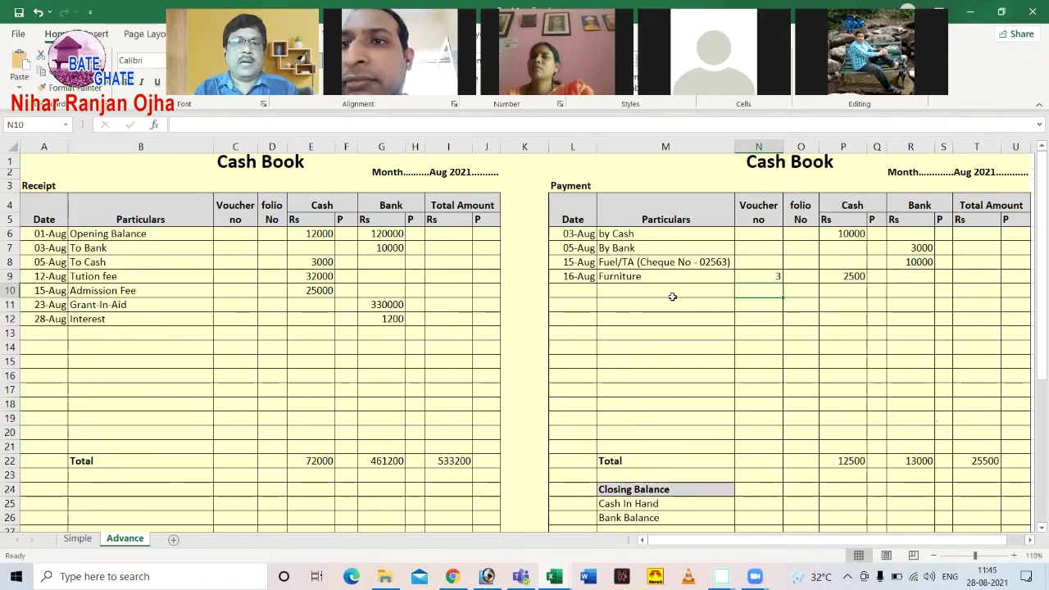
{"action": "left_click", "coordinate": [567, 291]}
{"action": "type", "text": "20-8"}
{"action": "key", "text": "Tab"}
{"action": "type", "text": "Fan"}
{"action": "key", "text": "Tab"}
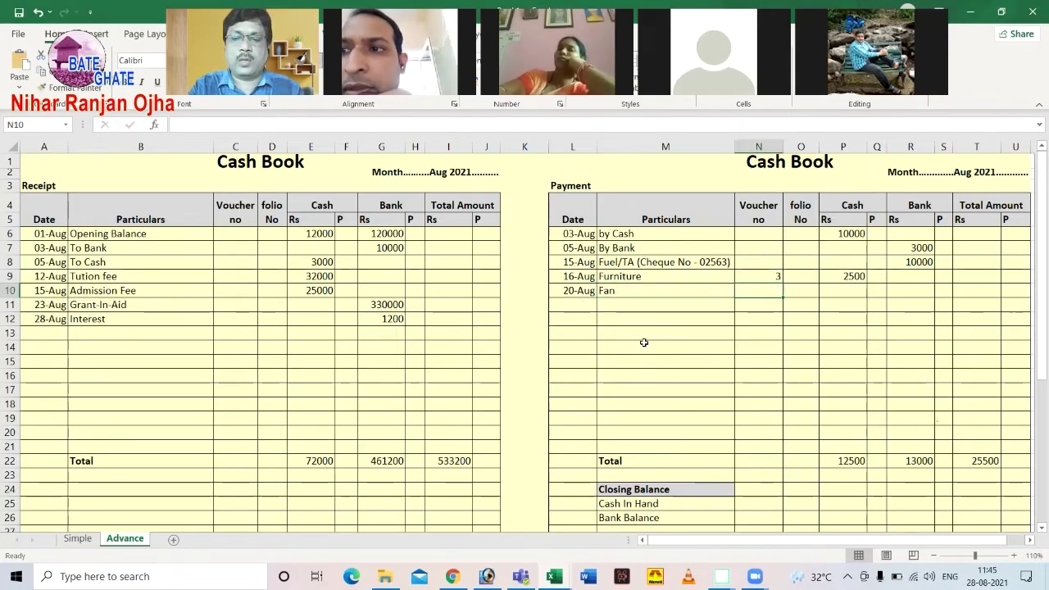
Step: Enter voucher number 4 and a cash amount of 1500 rupees for the 20 Aug "Fan" payment
{"action": "type", "text": "4"}
{"action": "key", "text": "Tab"}
{"action": "key", "text": "Tab"}
{"action": "key", "text": "Tab"}
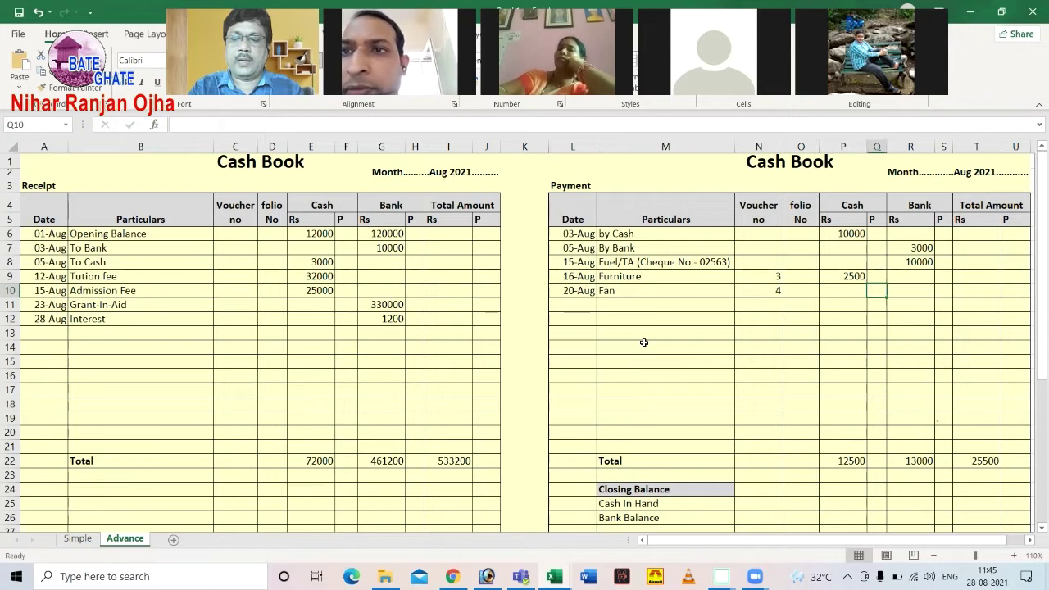
{"action": "key", "text": "Left"}
{"action": "type", "text": "1500"}
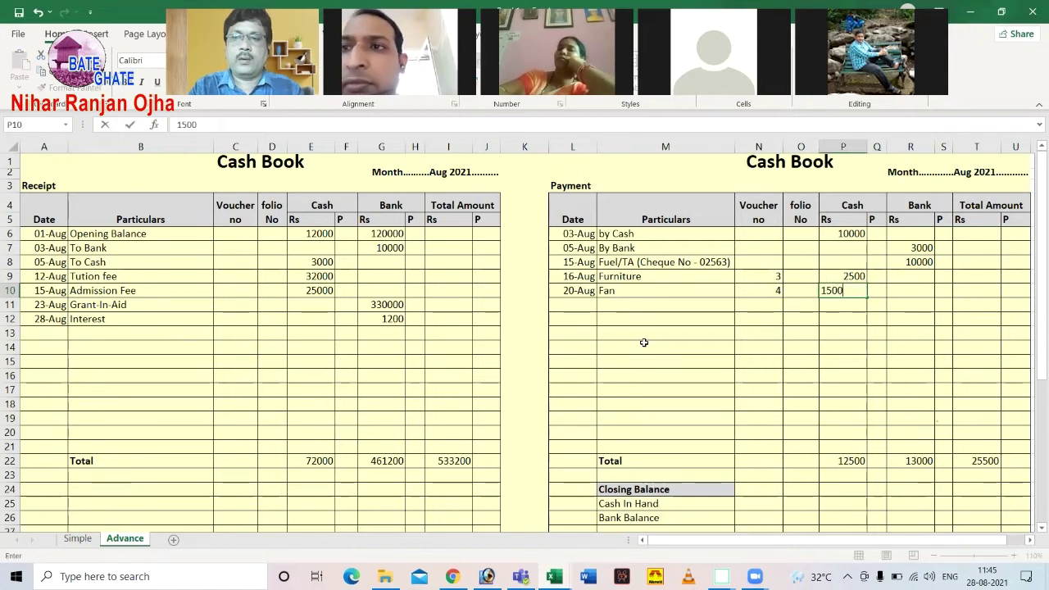
{"action": "key", "text": "Return"}
{"action": "key", "text": "Right"}
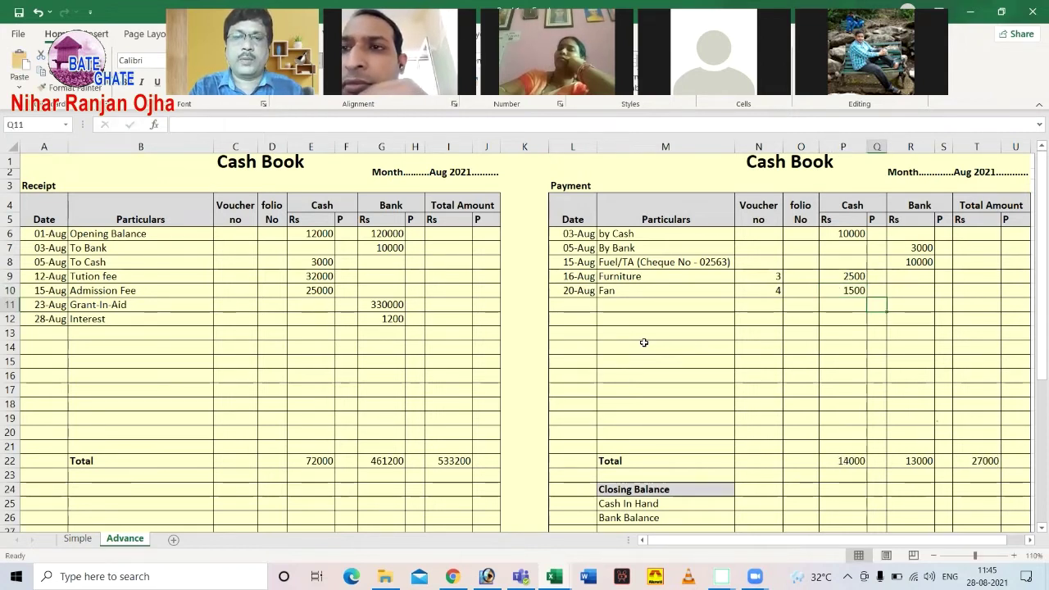
Step: Start a payment entry in row 11 with the date 23 Aug and the particulars "Office Stationry"
{"action": "key", "text": "Left"}
{"action": "key", "text": "Left"}
{"action": "key", "text": "Left"}
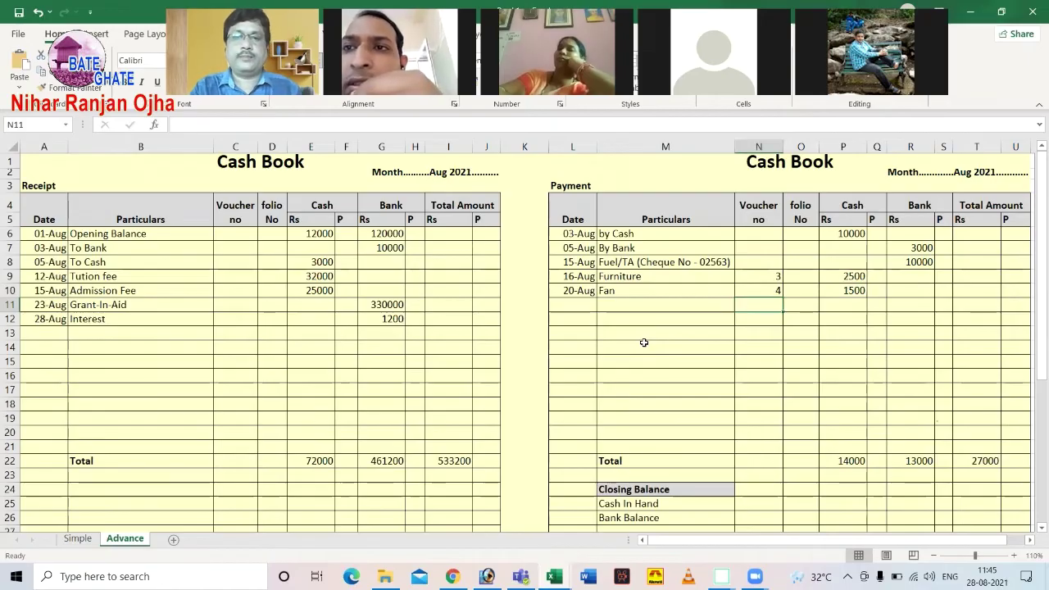
{"action": "key", "text": "Left"}
{"action": "key", "text": "Left"}
{"action": "key", "text": "Left"}
{"action": "key", "text": "ctrl+space"}
{"action": "key", "text": "Right"}
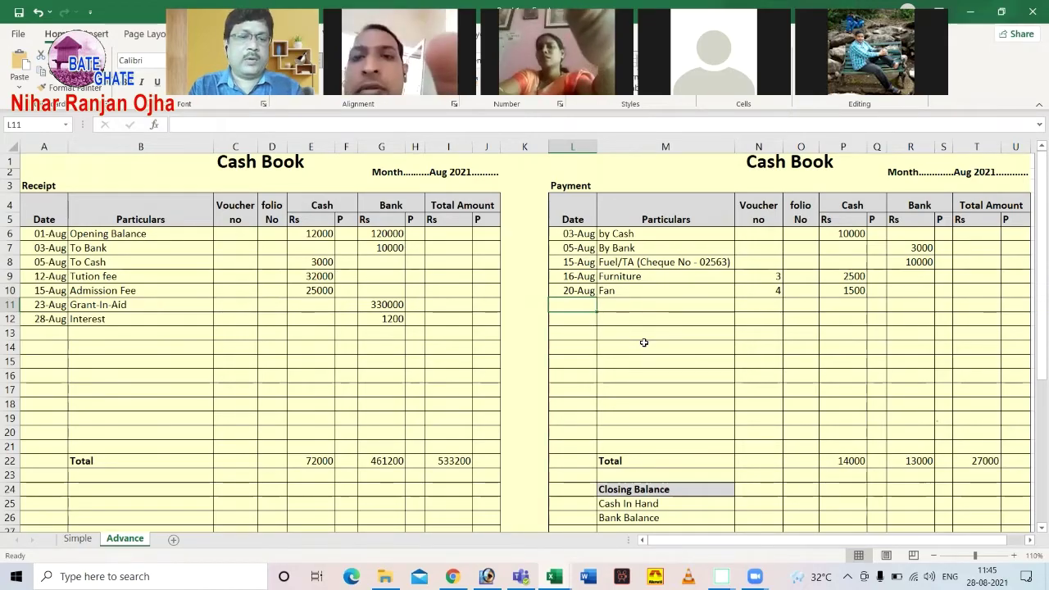
{"action": "type", "text": "23 Au"}
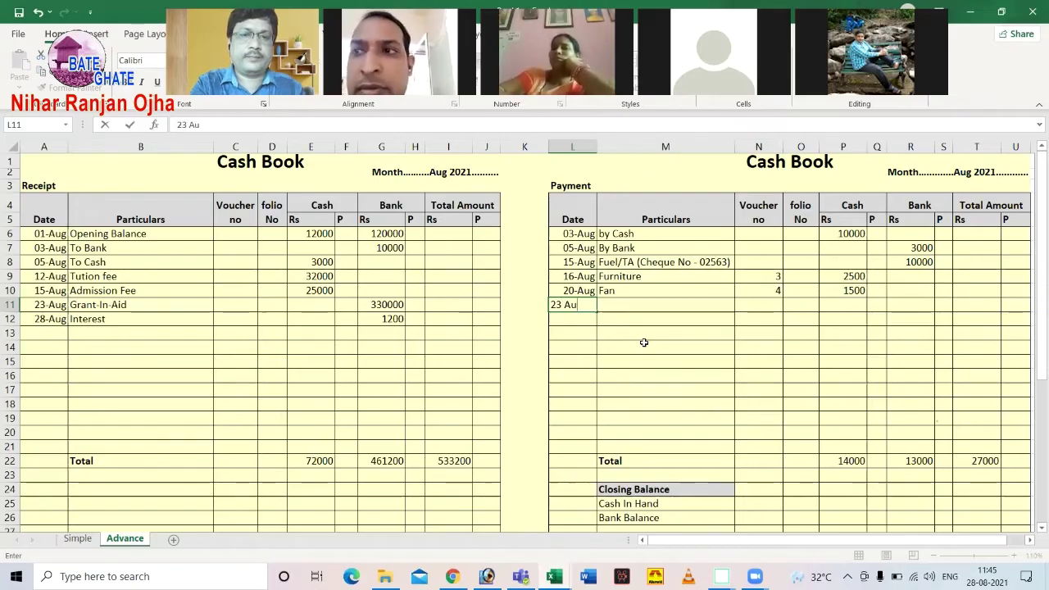
{"action": "key", "text": "Tab"}
{"action": "type", "text": "Office Stationry"}
{"action": "key", "text": "Tab"}
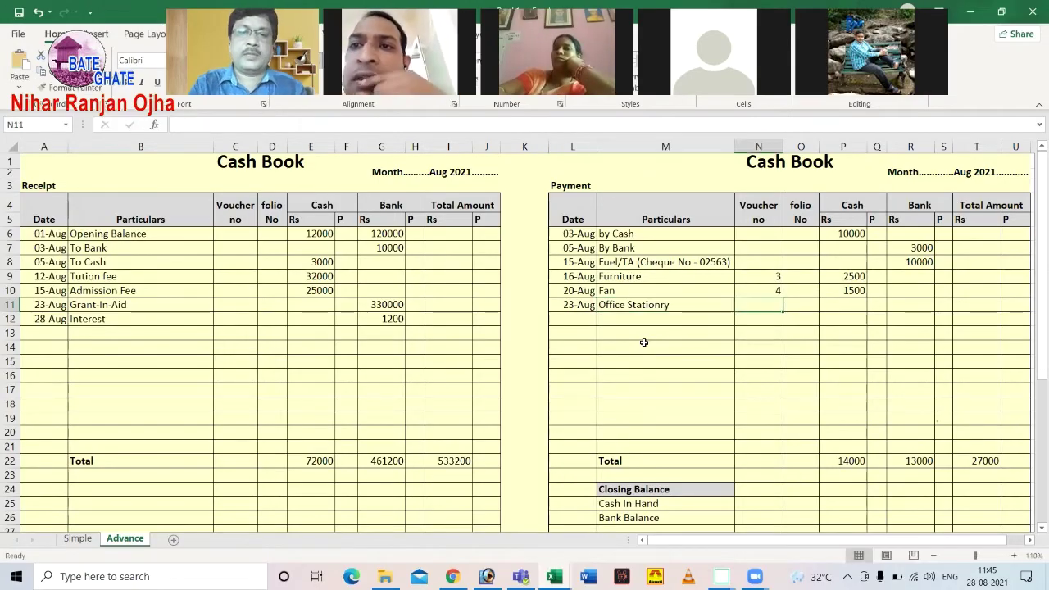
Step: Enter voucher number 5 for the 23 Aug "Office Stationry" payment
{"action": "type", "text": "5"}
{"action": "key", "text": "Tab"}
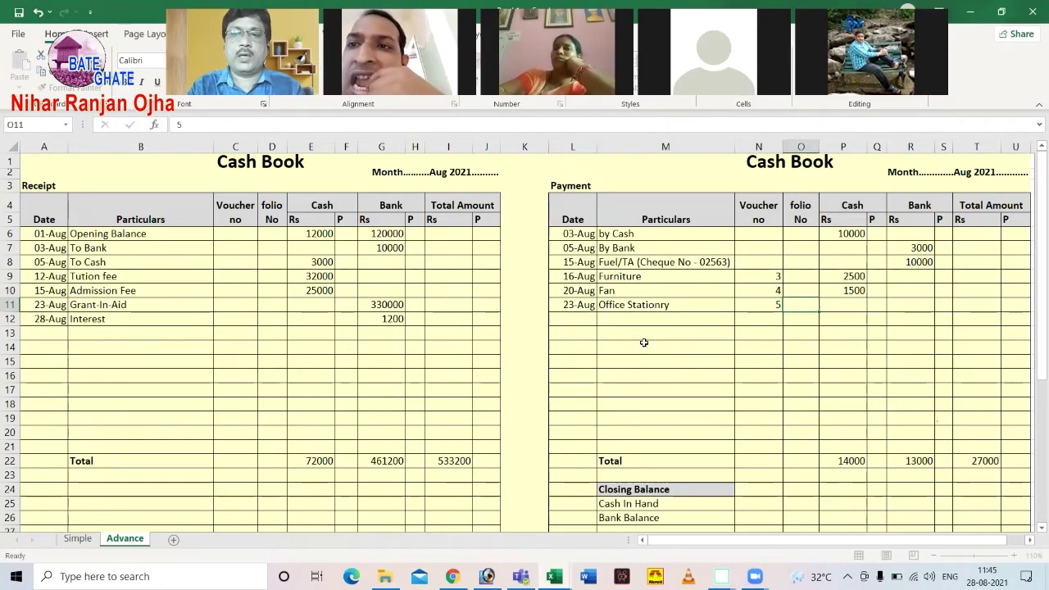
{"action": "key", "text": "Tab"}
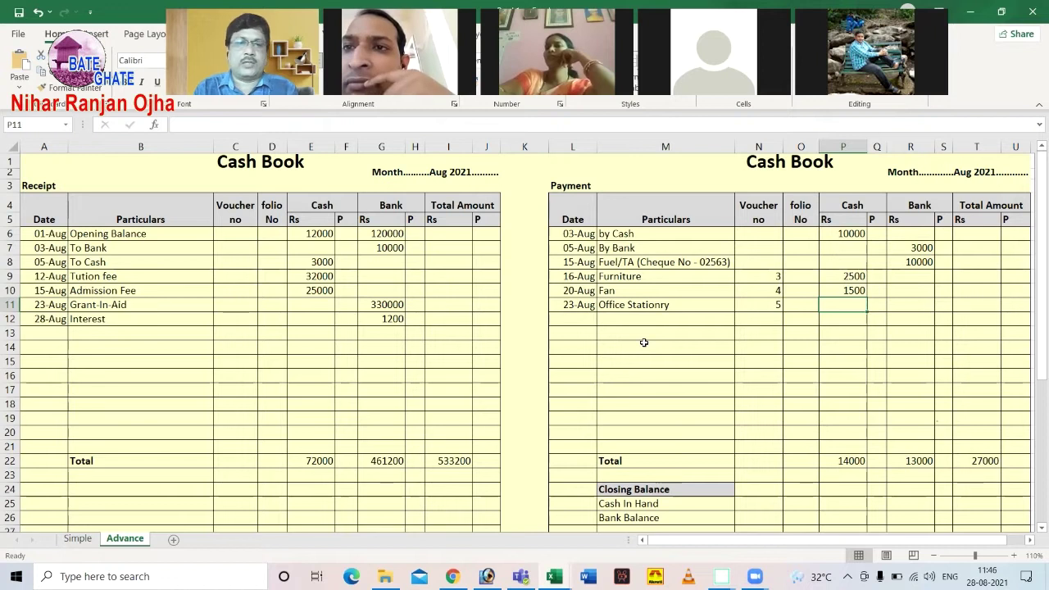
Step: Review the opening balance and the early August transfers on the receipt side against the "Furniture" and "Fan" cash payments
{"action": "left_click", "coordinate": [314, 261]}
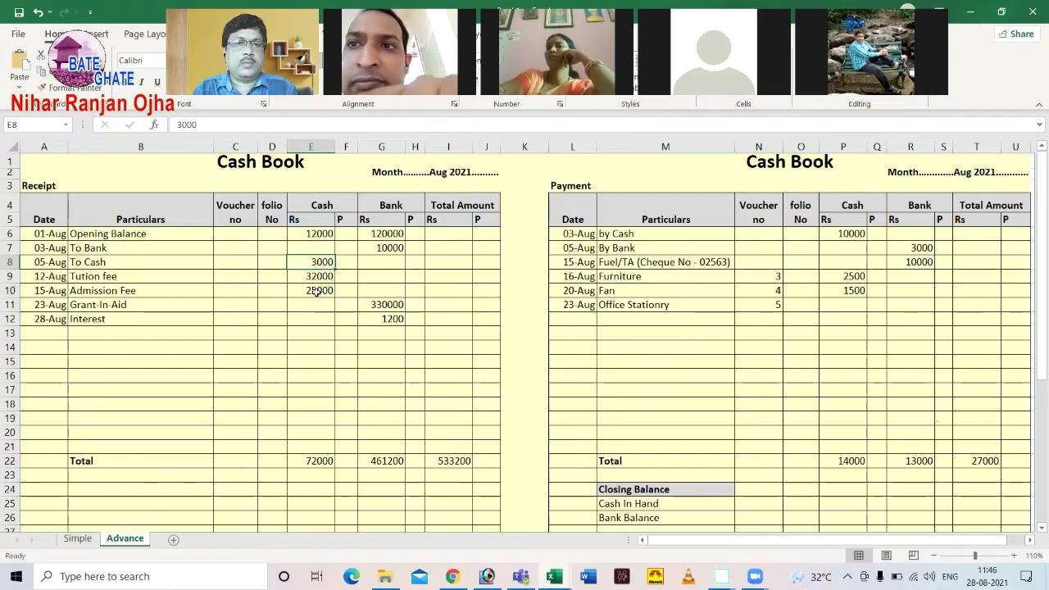
{"action": "left_click", "coordinate": [298, 234]}
{"action": "left_click", "coordinate": [372, 248]}
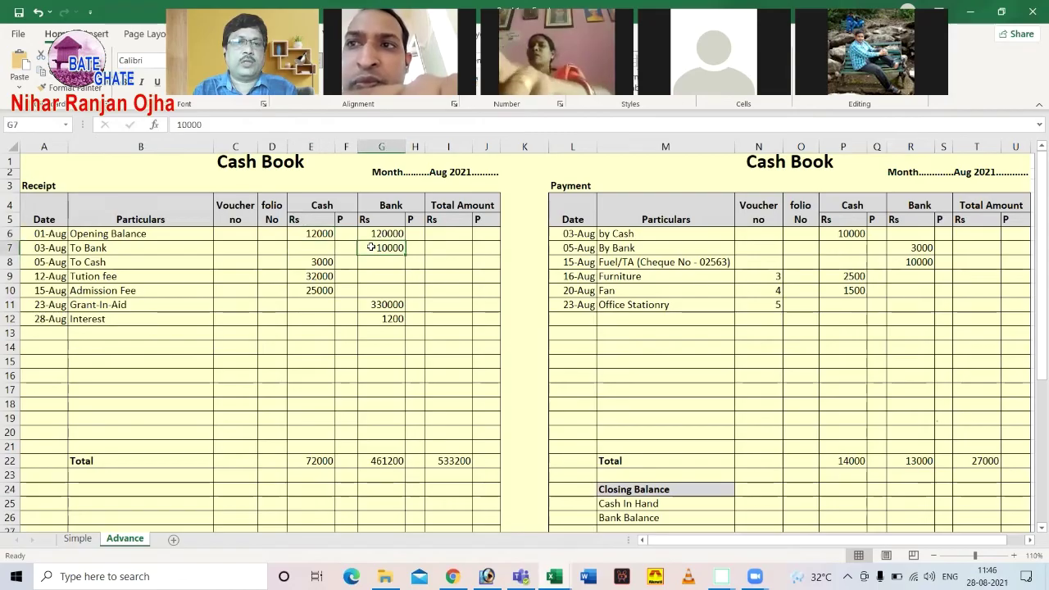
{"action": "left_click", "coordinate": [321, 234]}
{"action": "left_click", "coordinate": [314, 262]}
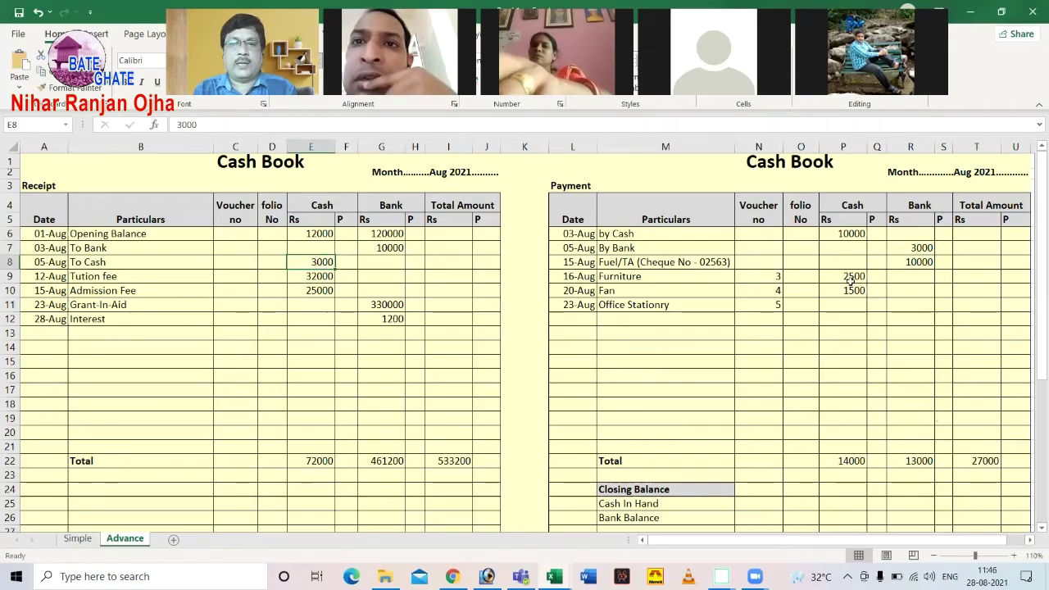
{"action": "left_click_drag", "start_coordinate": [855, 277], "coordinate": [852, 290]}
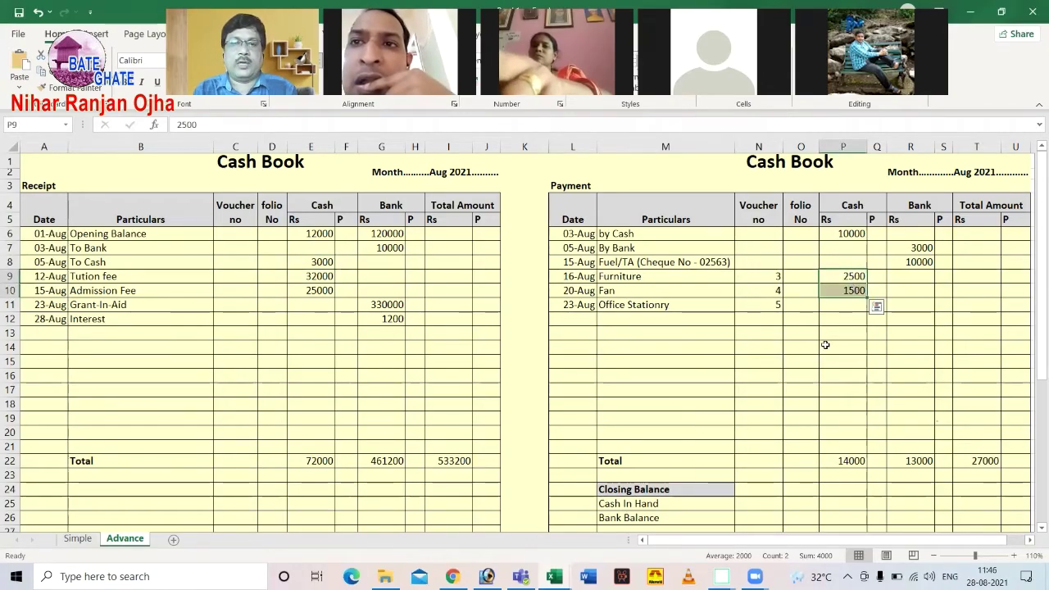
Step: Enter a cash amount of 8000 rupees for the 23 Aug "Office Stationry" payment
{"action": "left_click", "coordinate": [839, 305]}
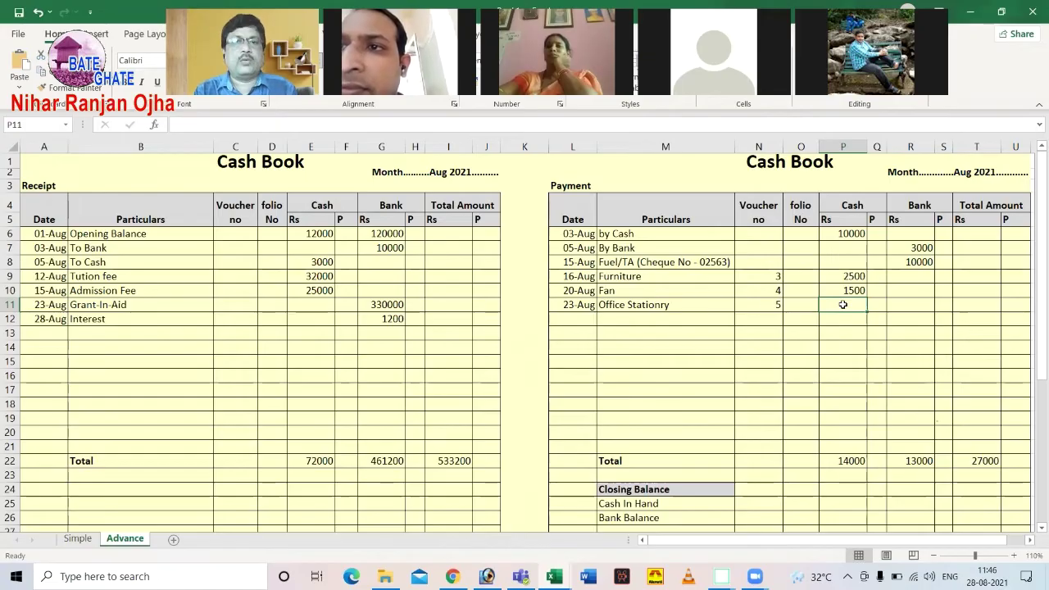
{"action": "type", "text": "8000"}
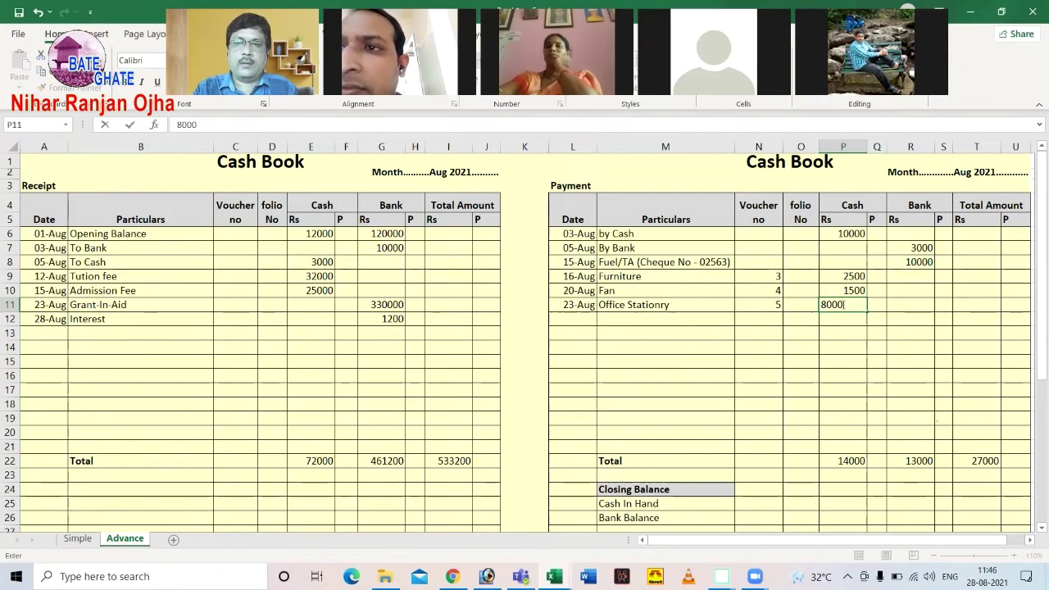
{"action": "key", "text": "Return"}
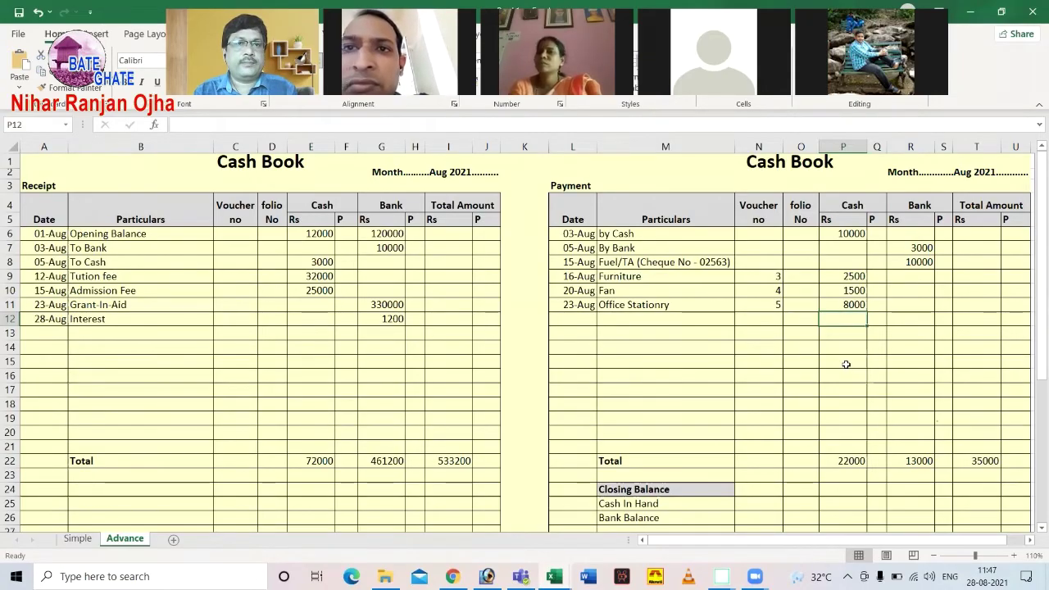
Step: Move the 28 Aug "Interest" receipt from row 12 down to row 14, leaving row 12 empty
{"action": "left_click", "coordinate": [53, 333]}
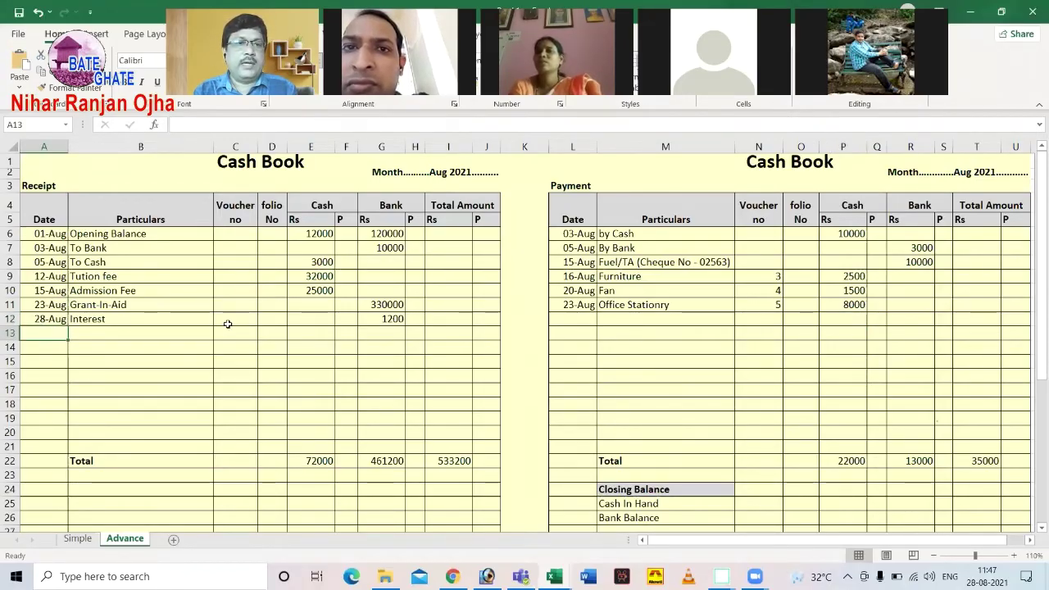
{"action": "left_click", "coordinate": [573, 303]}
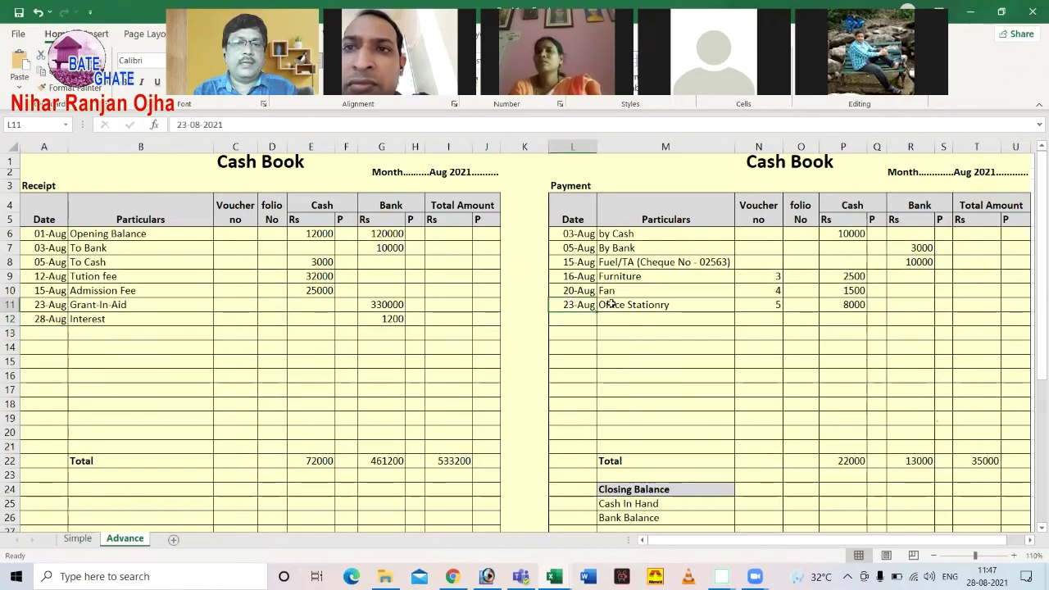
{"action": "left_click", "coordinate": [57, 305]}
{"action": "key", "text": "Right"}
{"action": "left_click_drag", "start_coordinate": [38, 318], "coordinate": [383, 319]}
{"action": "key", "text": "ctrl+c"}
{"action": "left_click", "coordinate": [37, 347]}
{"action": "key", "text": "ctrl+v"}
{"action": "left_click_drag", "start_coordinate": [34, 320], "coordinate": [379, 321]}
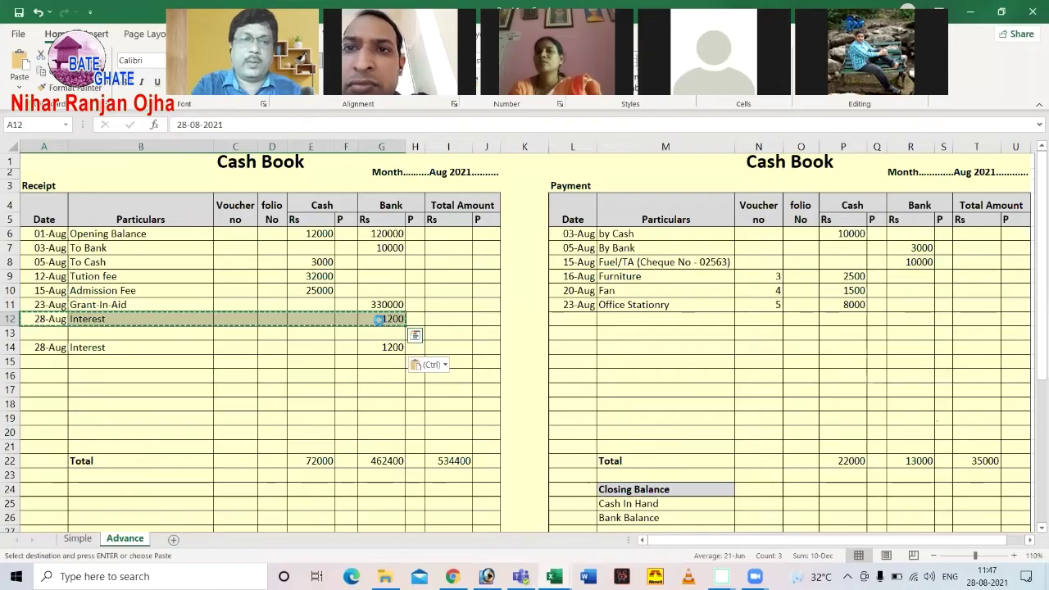
{"action": "key", "text": "Delete"}
Step: Record a 23 Aug "To Cash" receipt in row 12 with a cash amount of 10000 rupees
{"action": "left_click", "coordinate": [38, 321]}
{"action": "type", "text": "23 Aug"}
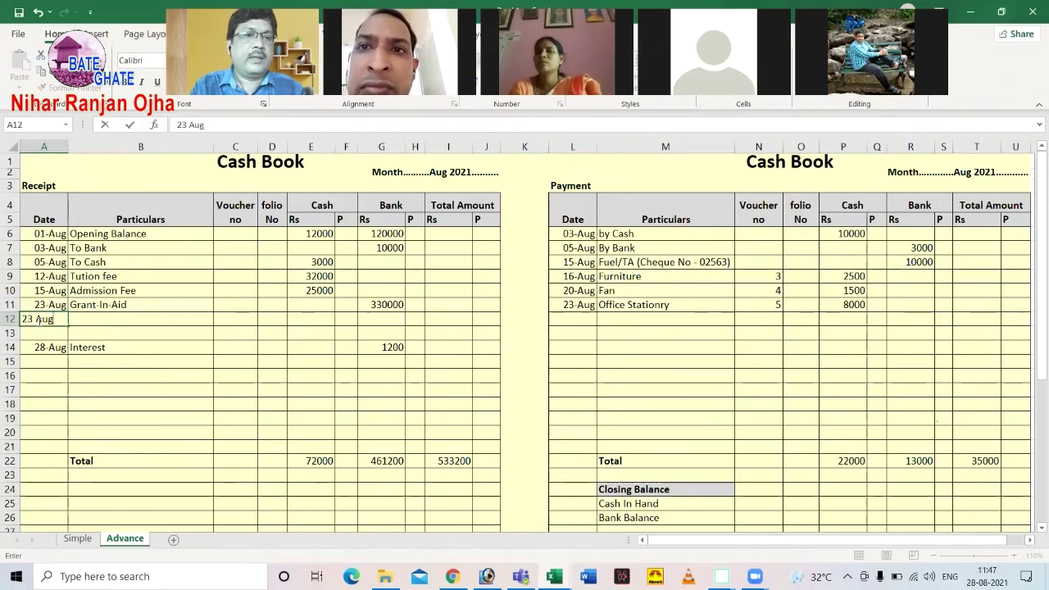
{"action": "key", "text": "Tab"}
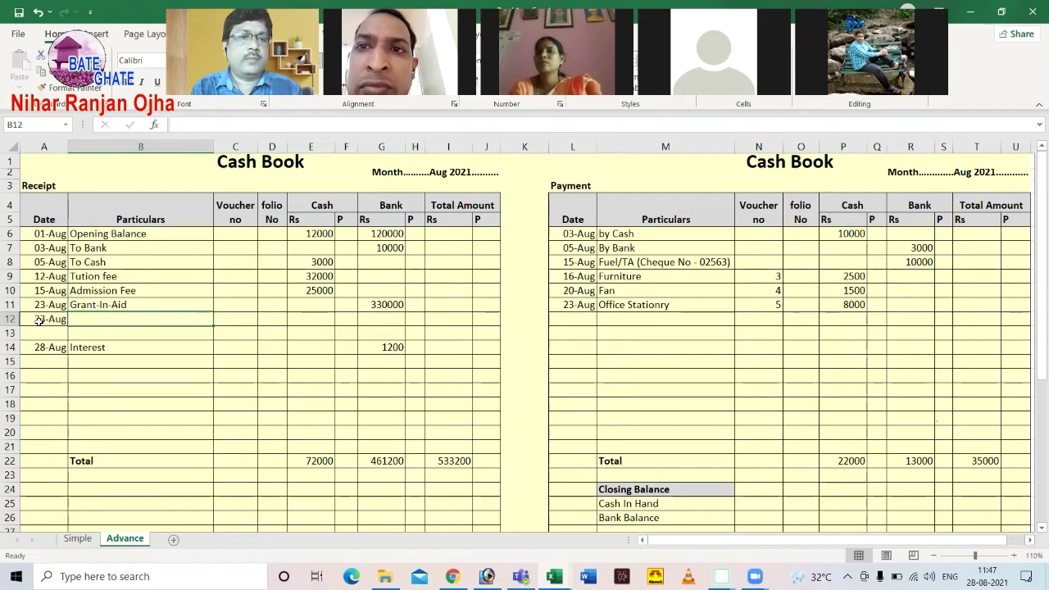
{"action": "type", "text": "To Cash"}
{"action": "key", "text": "Tab"}
{"action": "key", "text": "Tab"}
{"action": "key", "text": "Tab"}
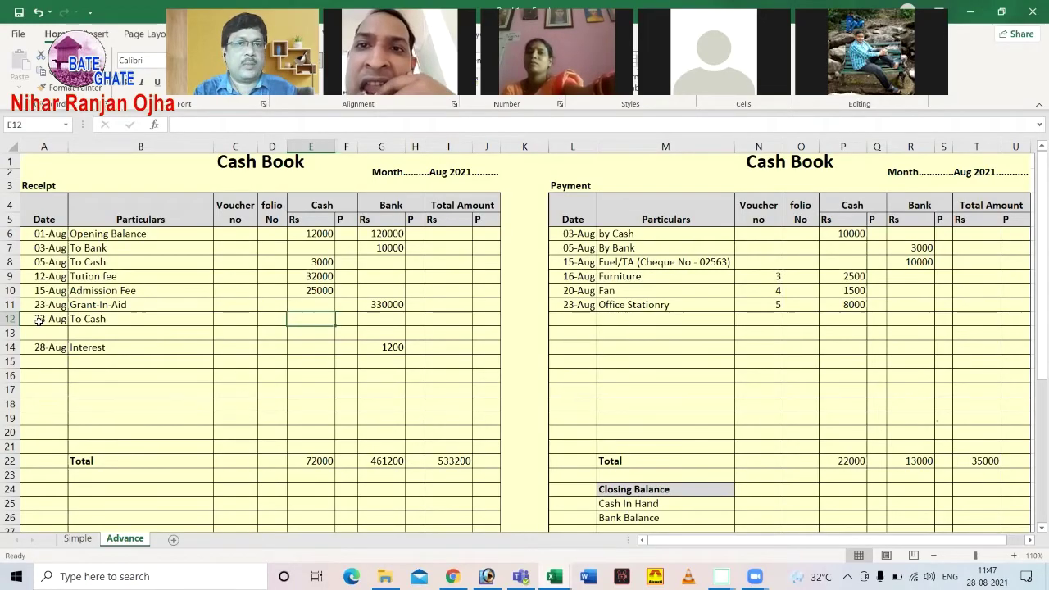
{"action": "type", "text": "1000"}
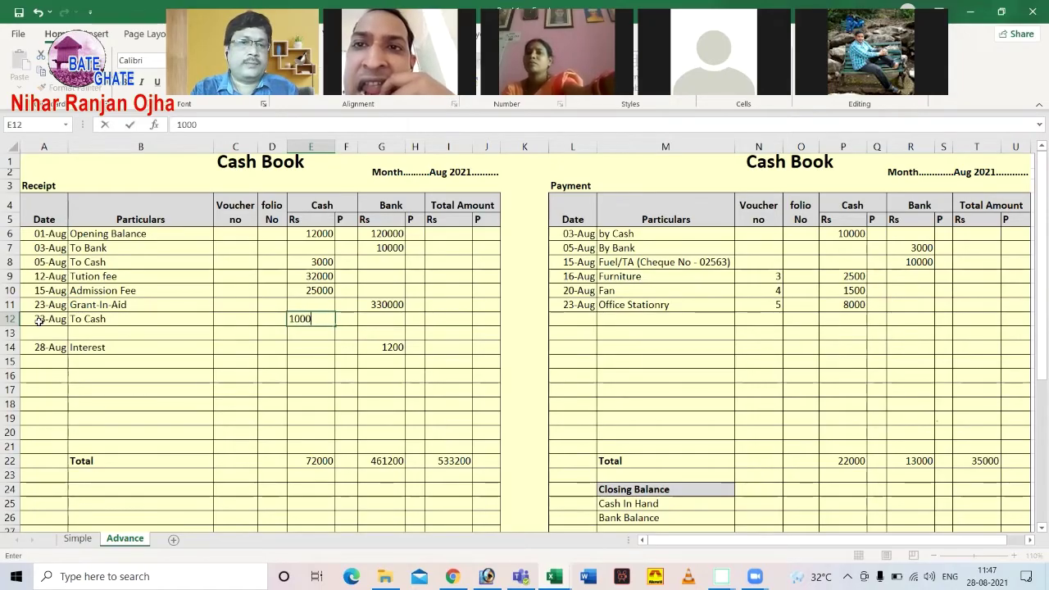
{"action": "type", "text": "0"}
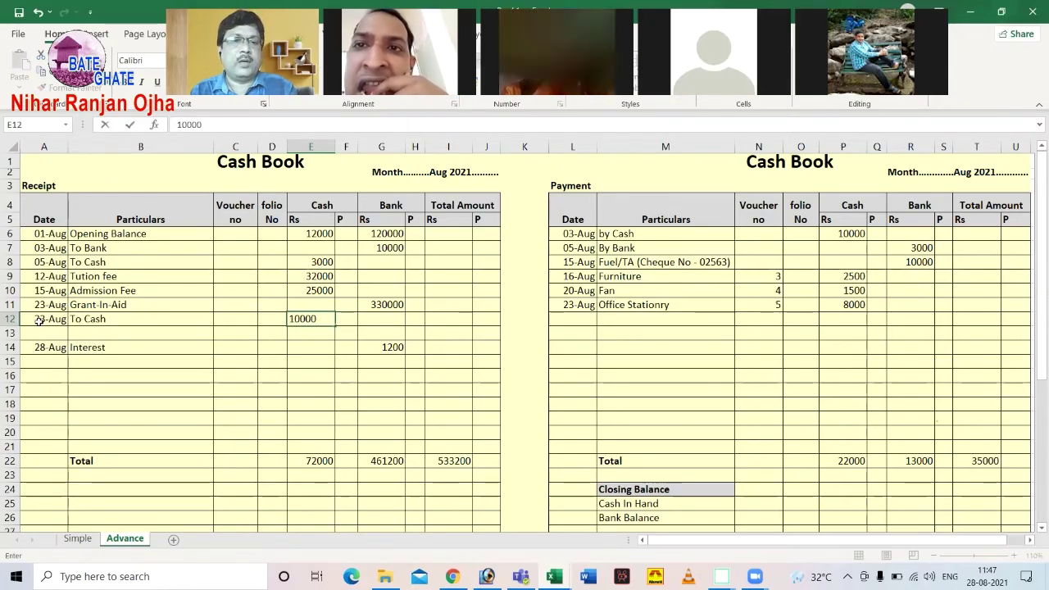
{"action": "key", "text": "Tab"}
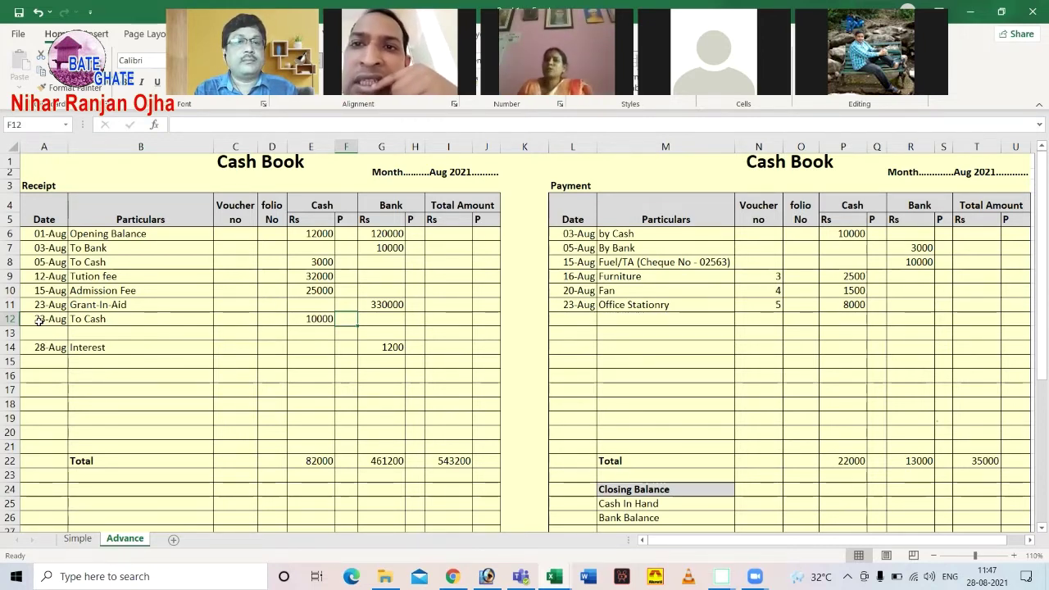
Step: Record the matching 23 Aug "By Bank" payment in row 12 with a bank amount of 10000 rupees
{"action": "left_click", "coordinate": [584, 319]}
{"action": "type", "text": "23-Aug"}
{"action": "key", "text": "Tab"}
{"action": "key", "text": "Tab"}
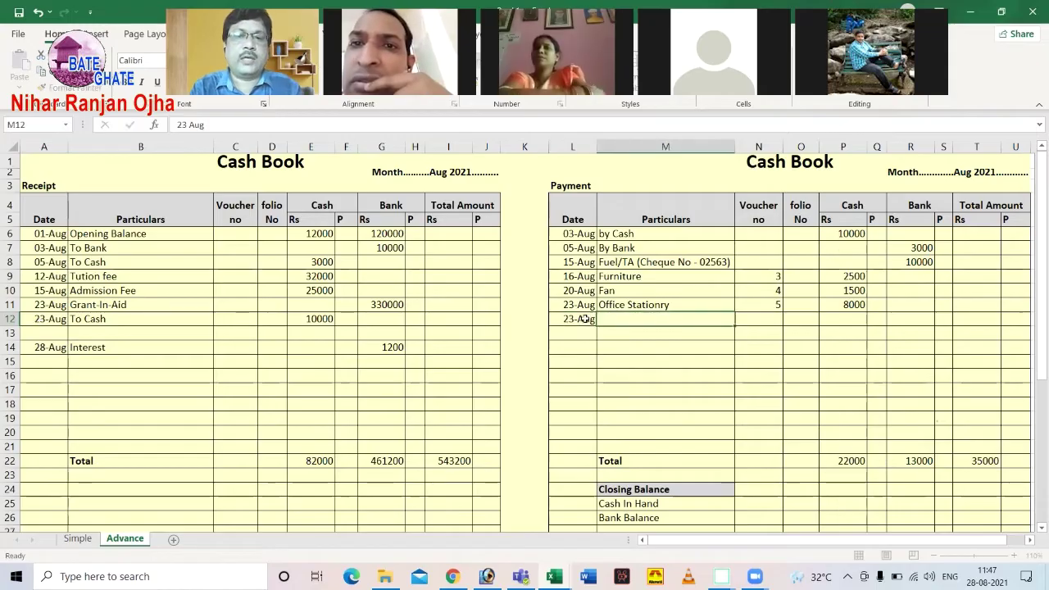
{"action": "key", "text": "shift+Tab"}
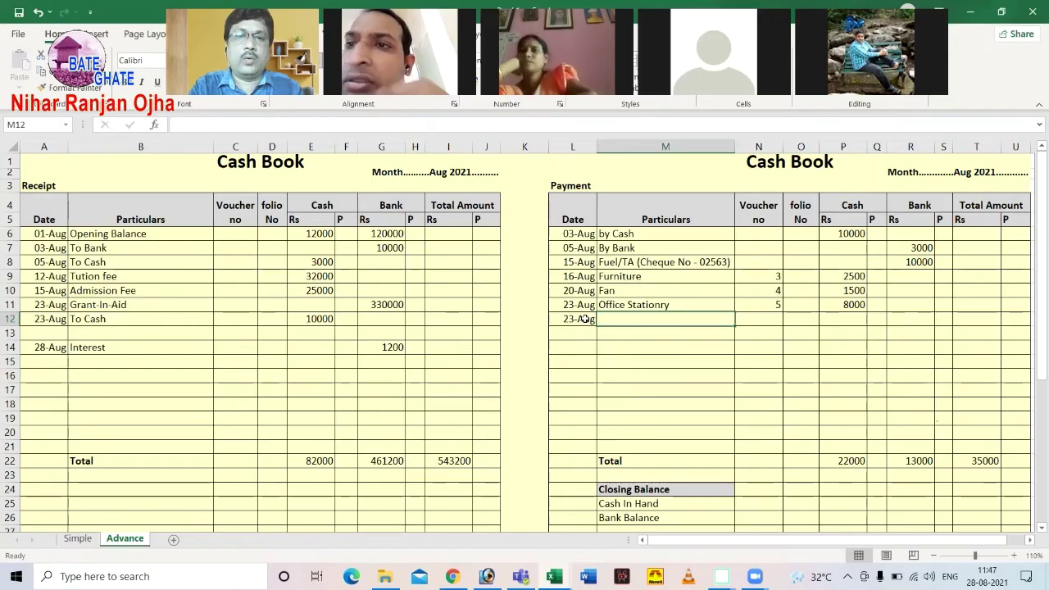
{"action": "type", "text": "By Bank"}
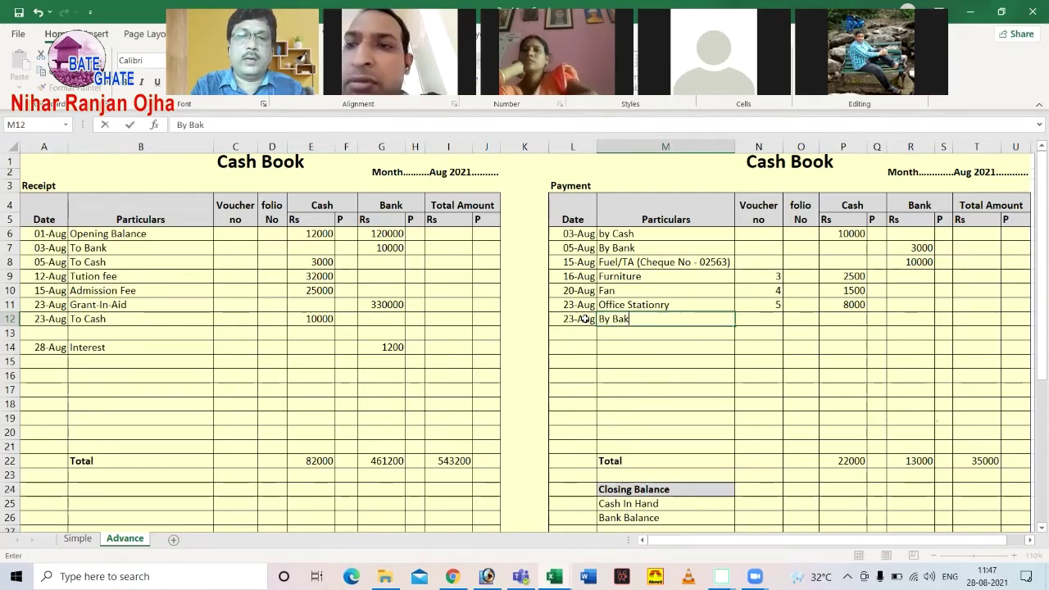
{"action": "key", "text": "BackSpace"}
{"action": "type", "text": "nk"}
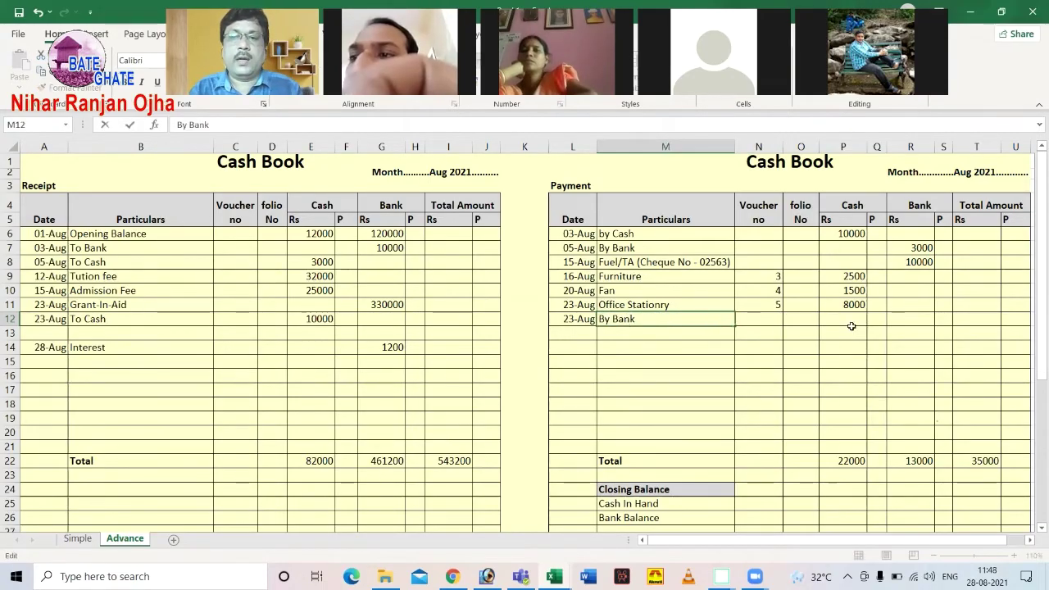
{"action": "left_click", "coordinate": [902, 319]}
{"action": "type", "text": "10000"}
{"action": "key", "text": "Return"}
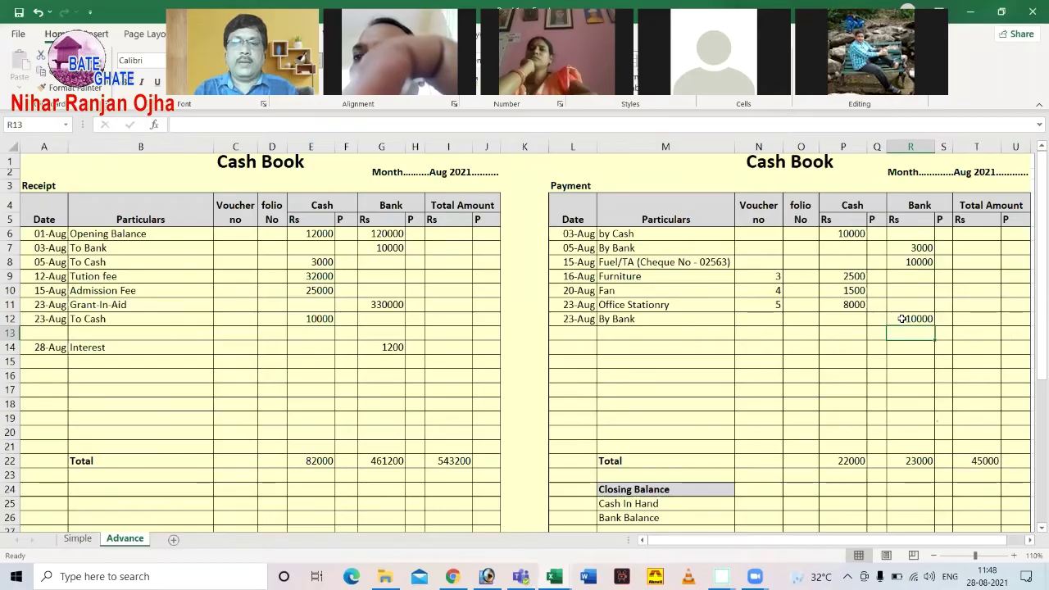
Step: Add a 30 Aug "By Bank" payment entry in row 13 of the payment side
{"action": "left_click", "coordinate": [843, 305]}
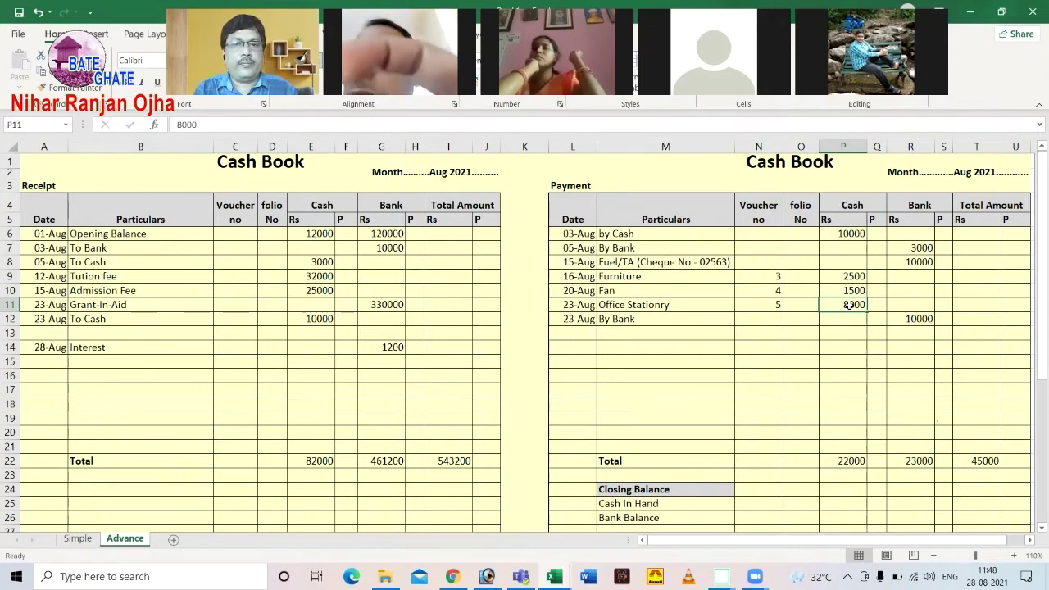
{"action": "left_click", "coordinate": [576, 333]}
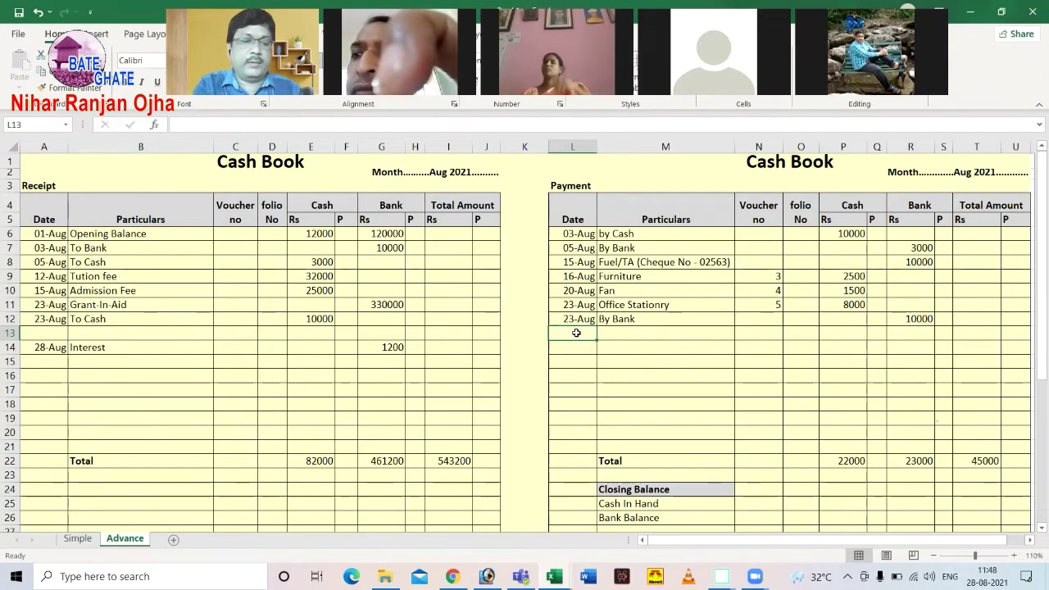
{"action": "type", "text": "S"}
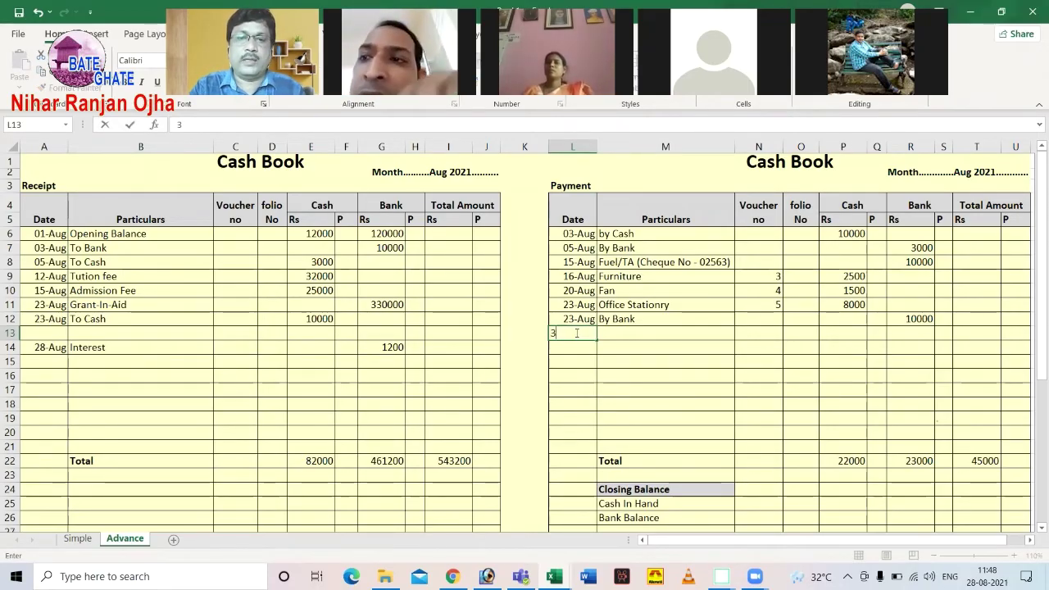
{"action": "type", "text": "30 Aug"}
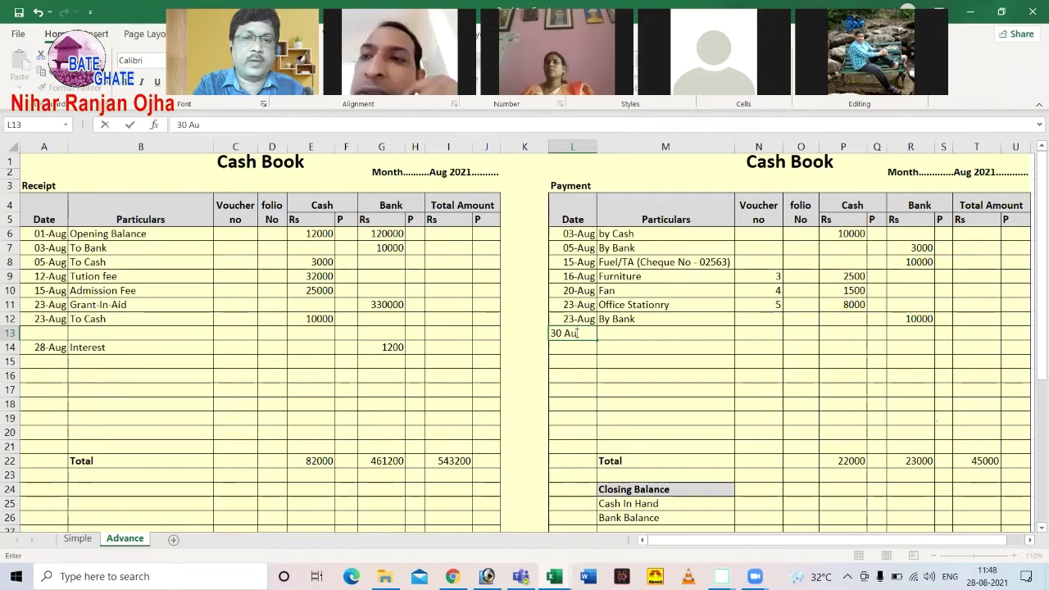
{"action": "key", "text": "Tab"}
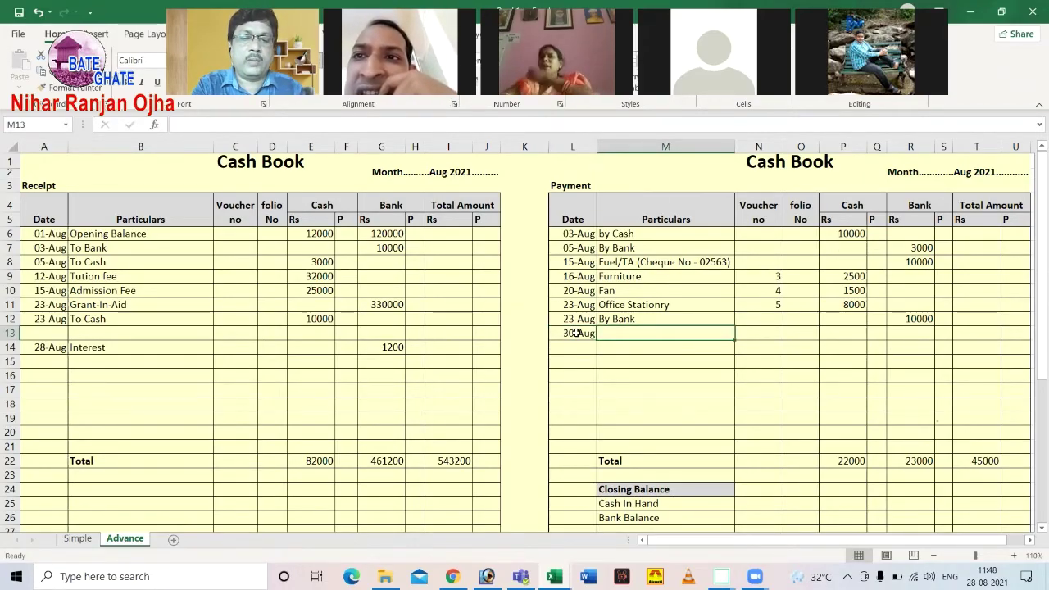
{"action": "type", "text": "By B"}
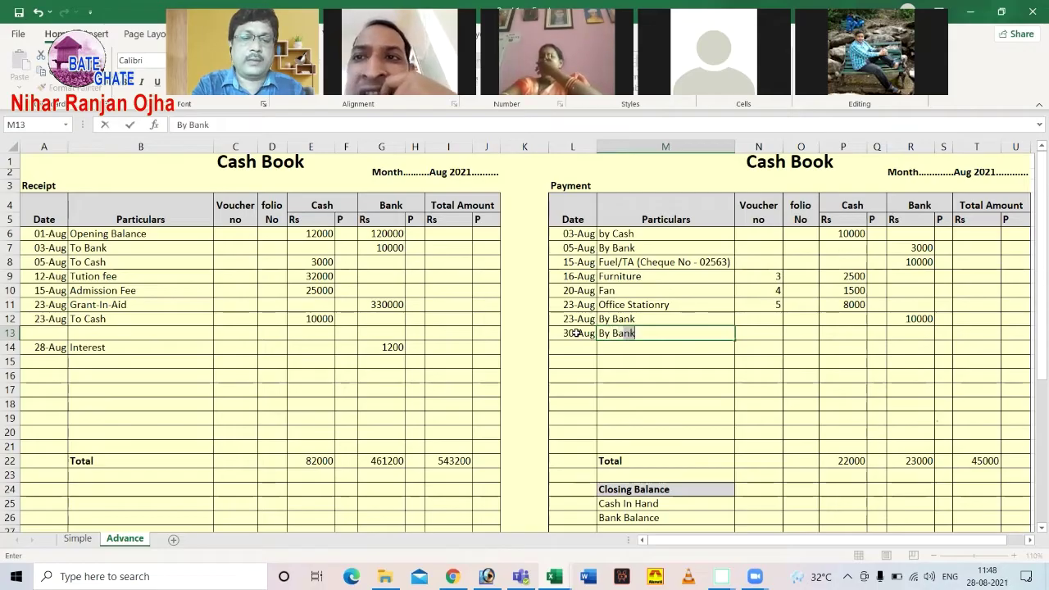
{"action": "key", "text": "Tab"}
{"action": "key", "text": "Tab"}
{"action": "key", "text": "Tab"}
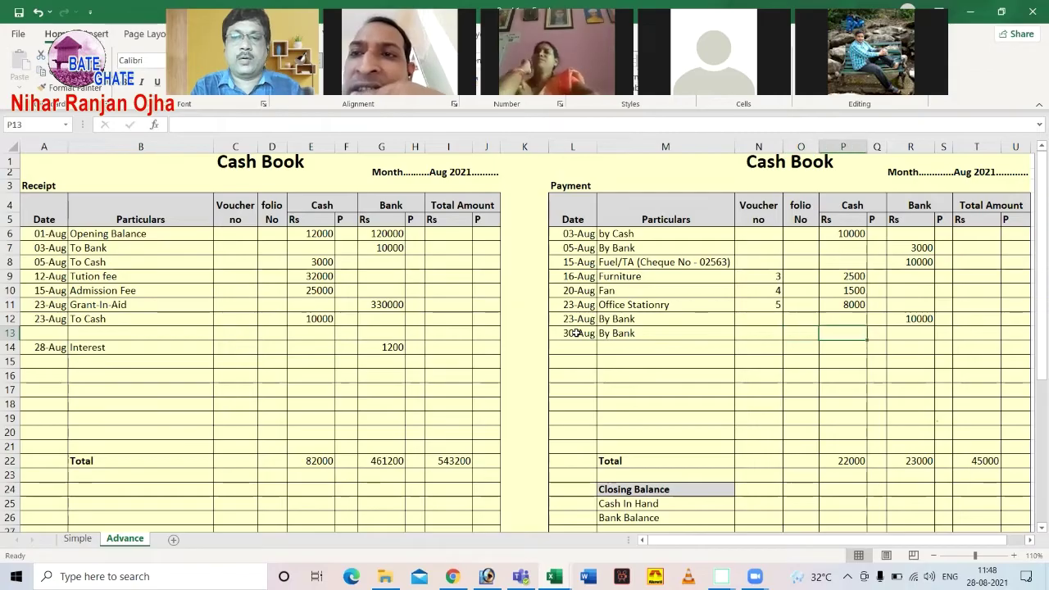
{"action": "key", "text": "Tab"}
{"action": "key", "text": "Tab"}
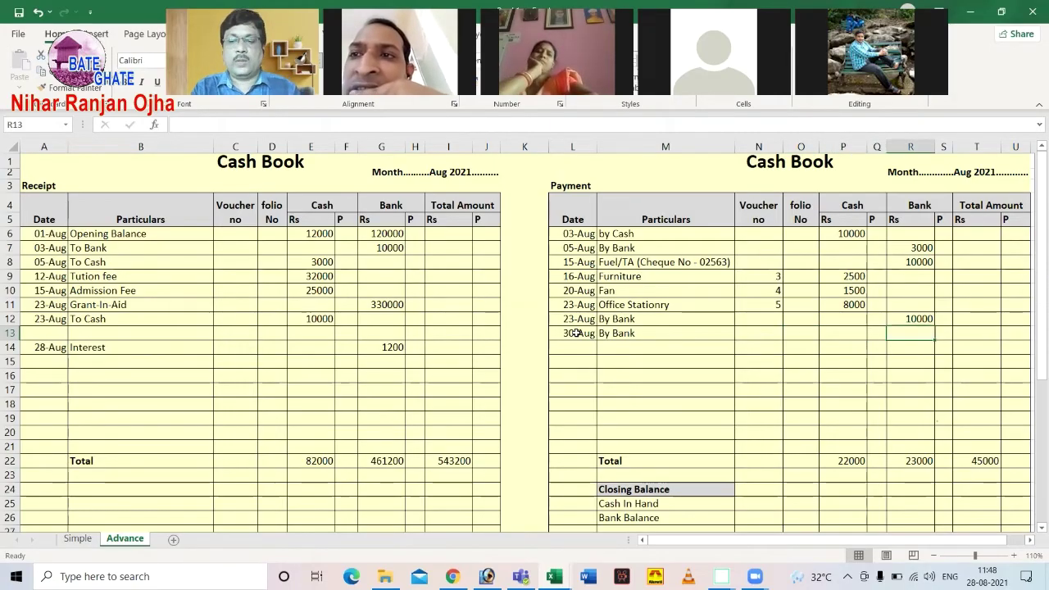
Step: Assign voucher number 7 to the 30 Aug "By Bank" payment and voucher number 6 to the 23 Aug "By Bank" payment
{"action": "key", "text": "shift+Tab"}
{"action": "key", "text": "shift+Tab"}
{"action": "key", "text": "shift+Tab"}
{"action": "key", "text": "shift+Tab"}
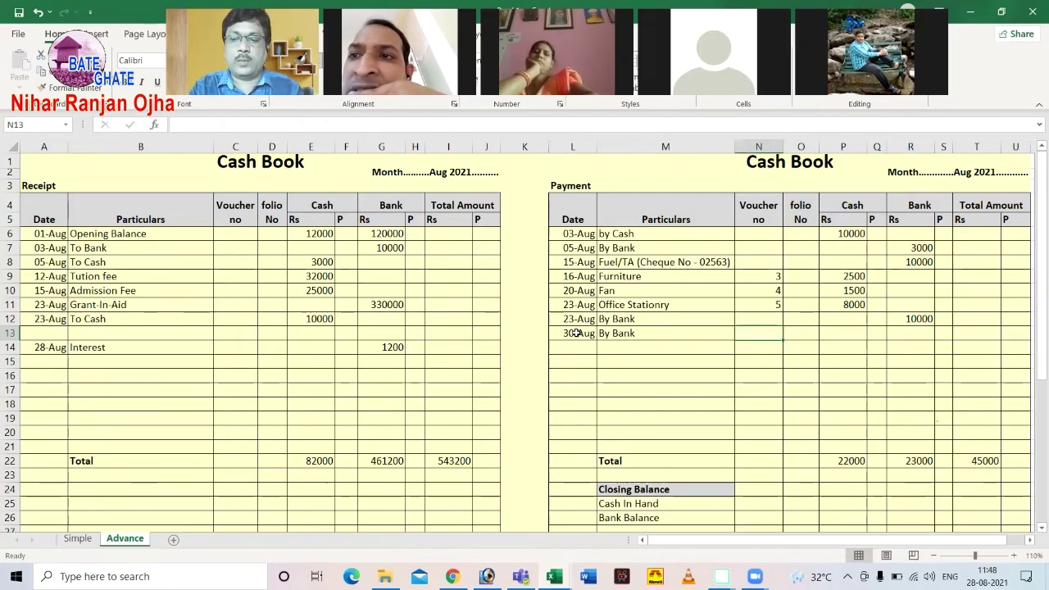
{"action": "type", "text": "7"}
{"action": "left_click", "coordinate": [743, 318]}
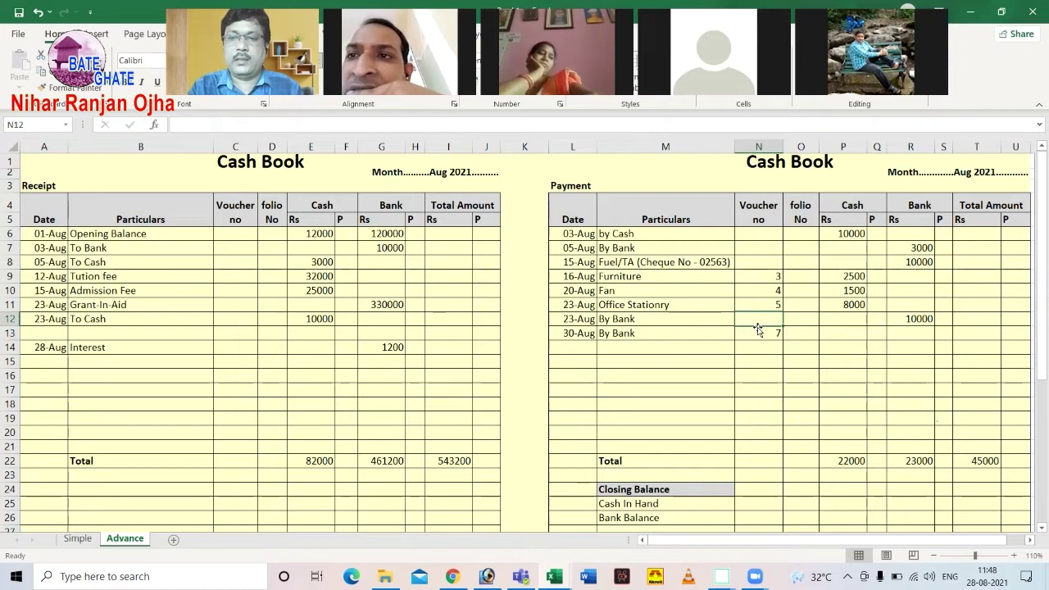
{"action": "type", "text": "6"}
{"action": "key", "text": "Return"}
{"action": "left_click", "coordinate": [800, 334]}
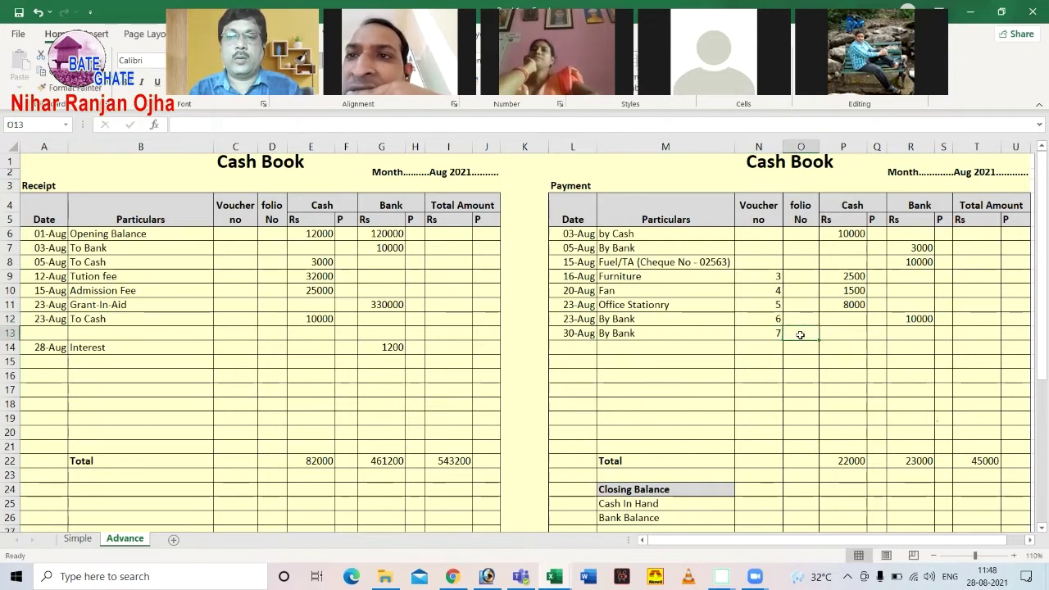
Step: Enter a bank amount of 55000 rupees for the 30 Aug "By Bank" payment
{"action": "left_click", "coordinate": [917, 335]}
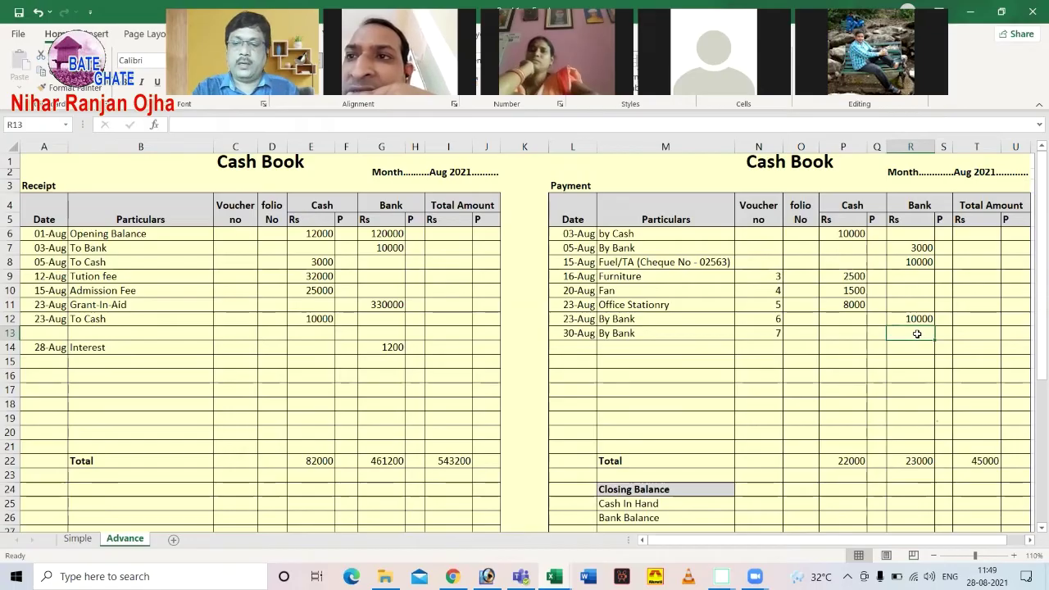
{"action": "type", "text": "55000"}
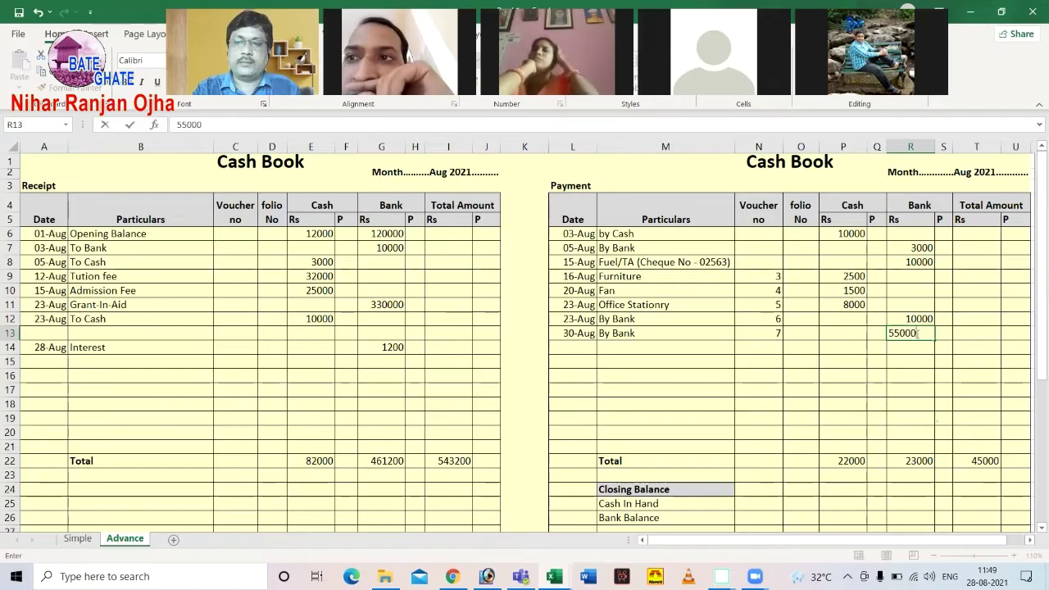
{"action": "key", "text": "Return"}
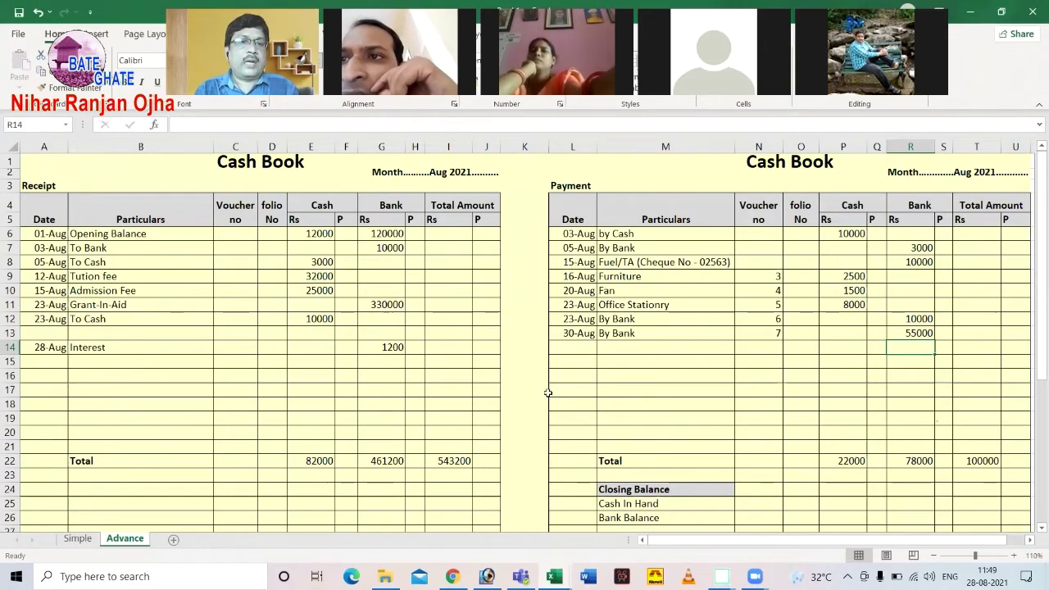
Step: Move the 28 Aug "Interest" receipt of 1200 rupees up to row 13 and clear its old entry from row 14
{"action": "left_click_drag", "start_coordinate": [37, 347], "coordinate": [392, 348]}
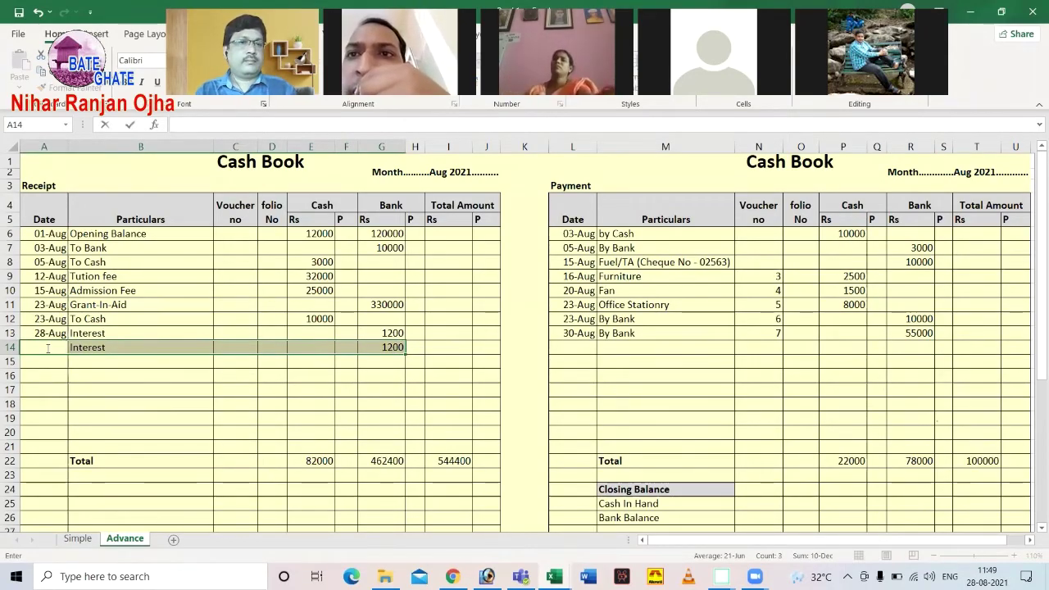
{"action": "left_click", "coordinate": [57, 370]}
{"action": "left_click", "coordinate": [47, 349]}
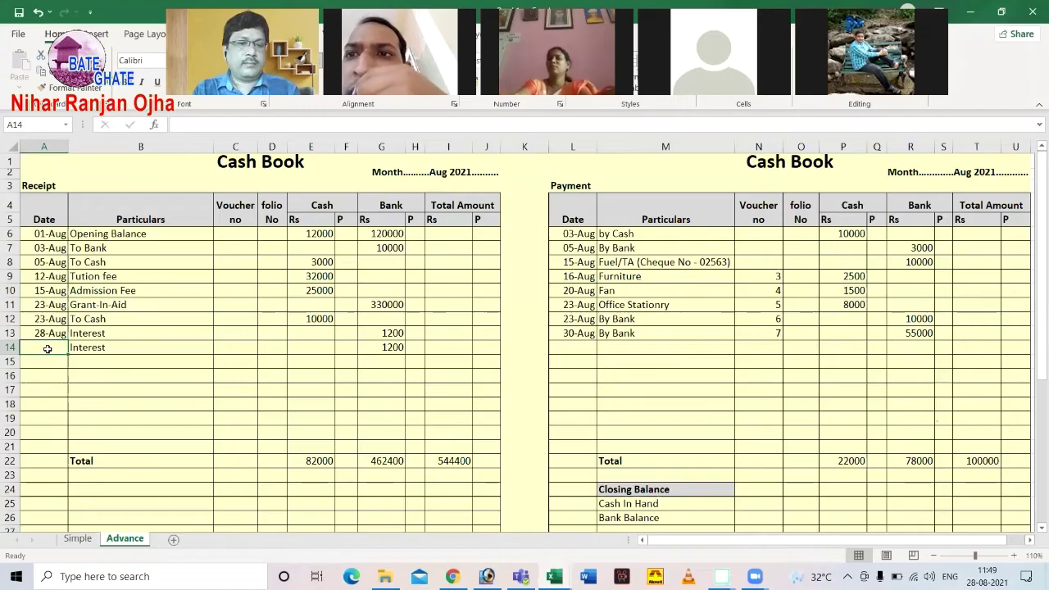
{"action": "left_click_drag", "start_coordinate": [105, 349], "coordinate": [403, 348]}
{"action": "key", "text": "Delete"}
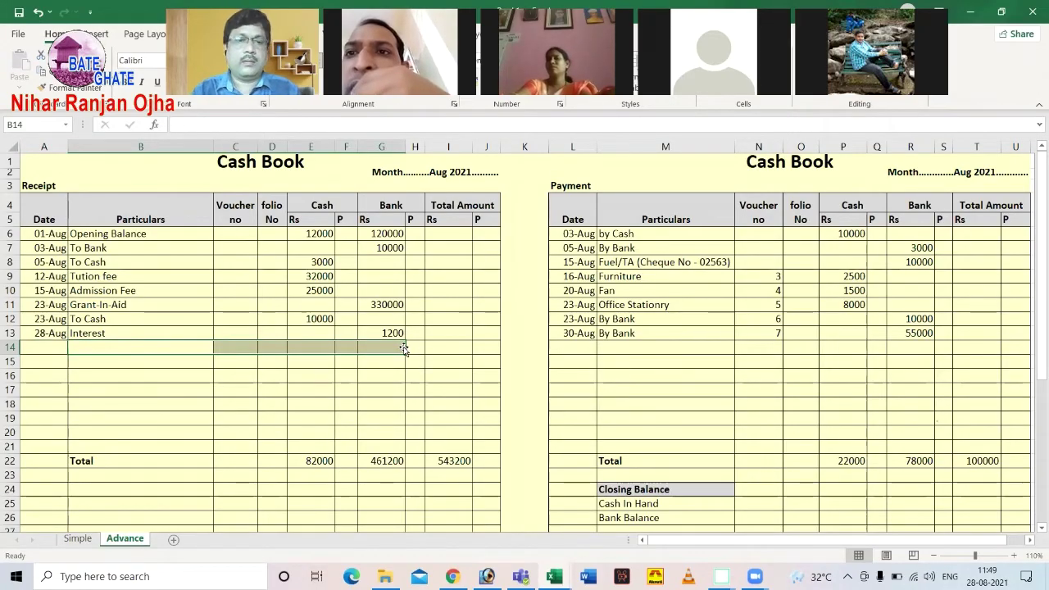
Step: Record a 30 Aug "food" payment in row 14 with voucher number 8 and a cash amount of 2500 rupees
{"action": "left_click", "coordinate": [892, 349]}
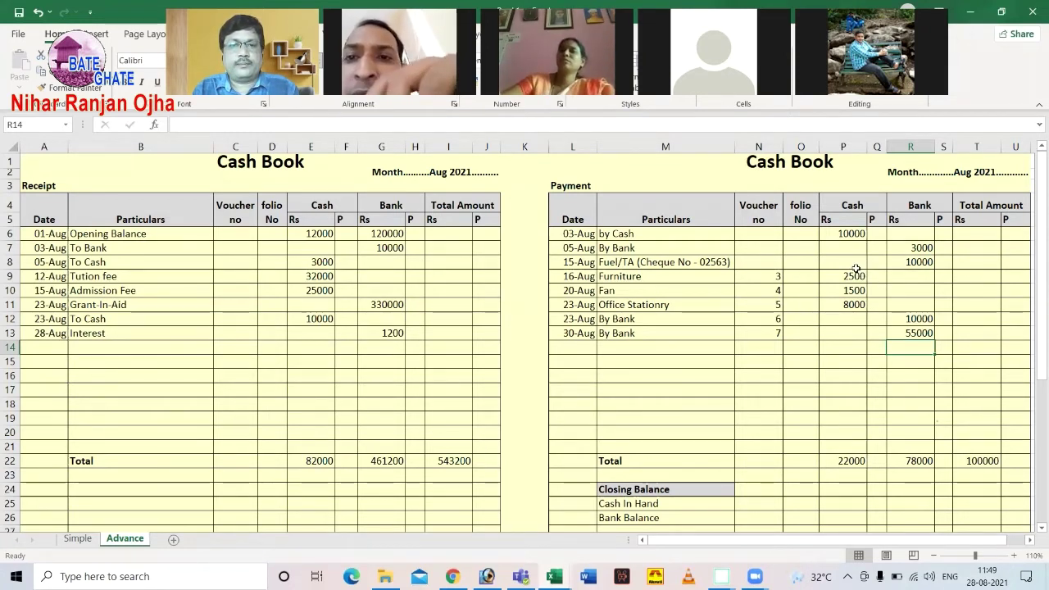
{"action": "left_click", "coordinate": [594, 351]}
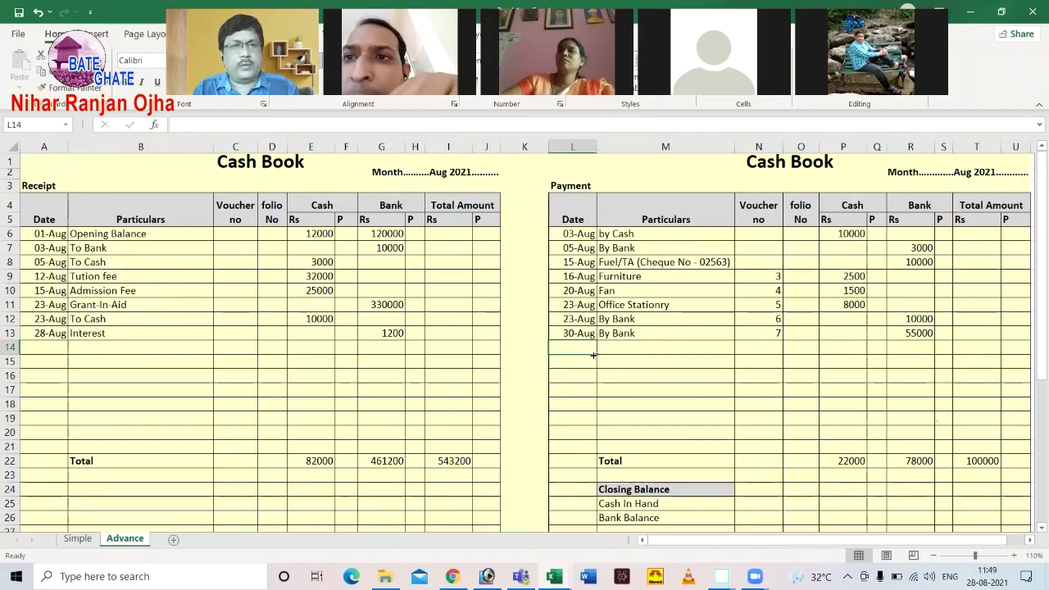
{"action": "type", "text": "30-Aug"}
{"action": "key", "text": "Tab"}
{"action": "type", "text": "food"}
{"action": "key", "text": "Tab"}
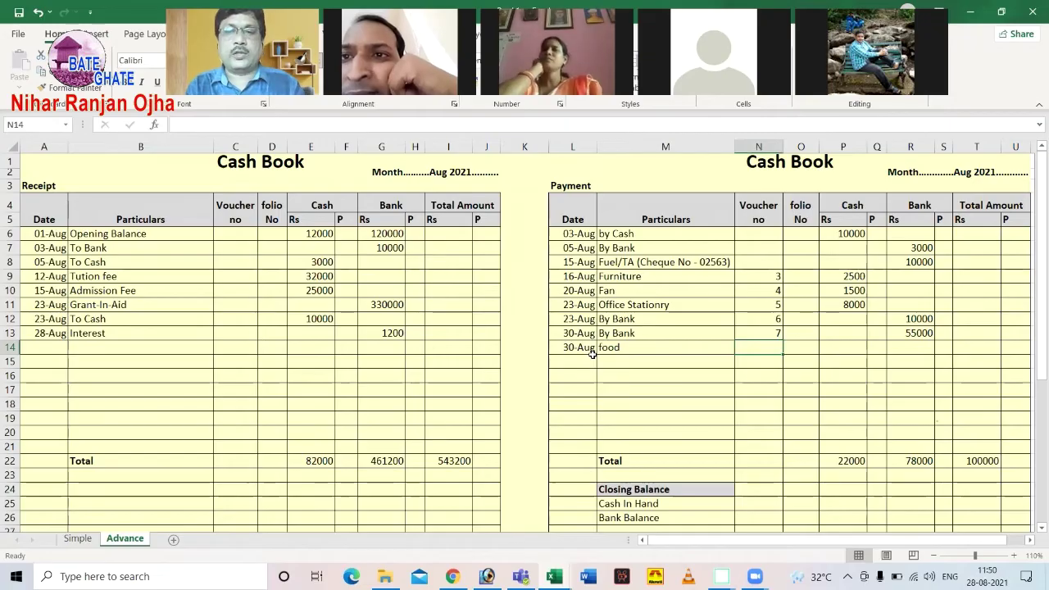
{"action": "type", "text": "8"}
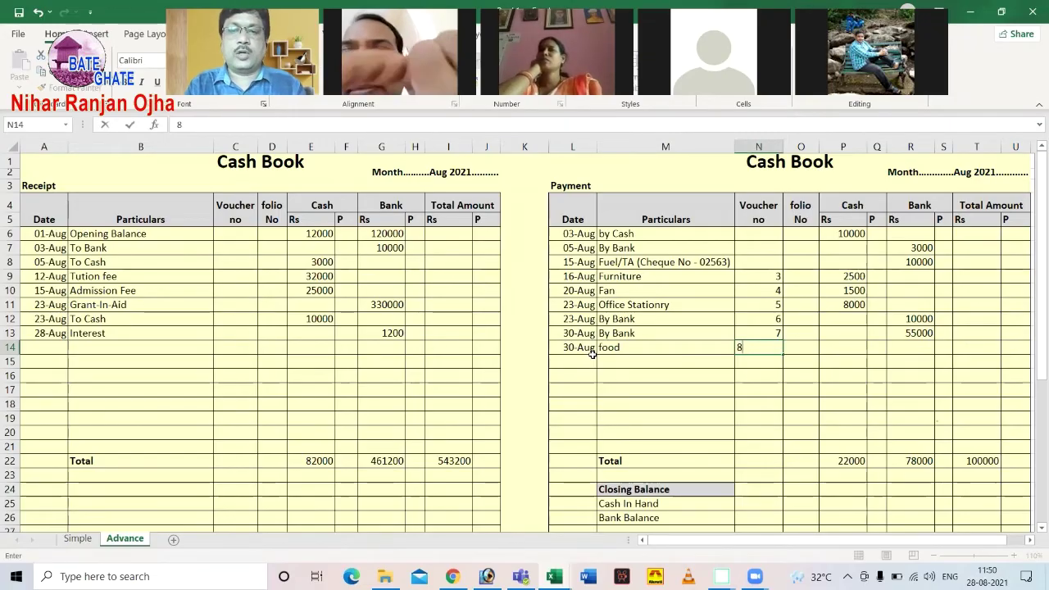
{"action": "key", "text": "Tab"}
{"action": "key", "text": "Tab"}
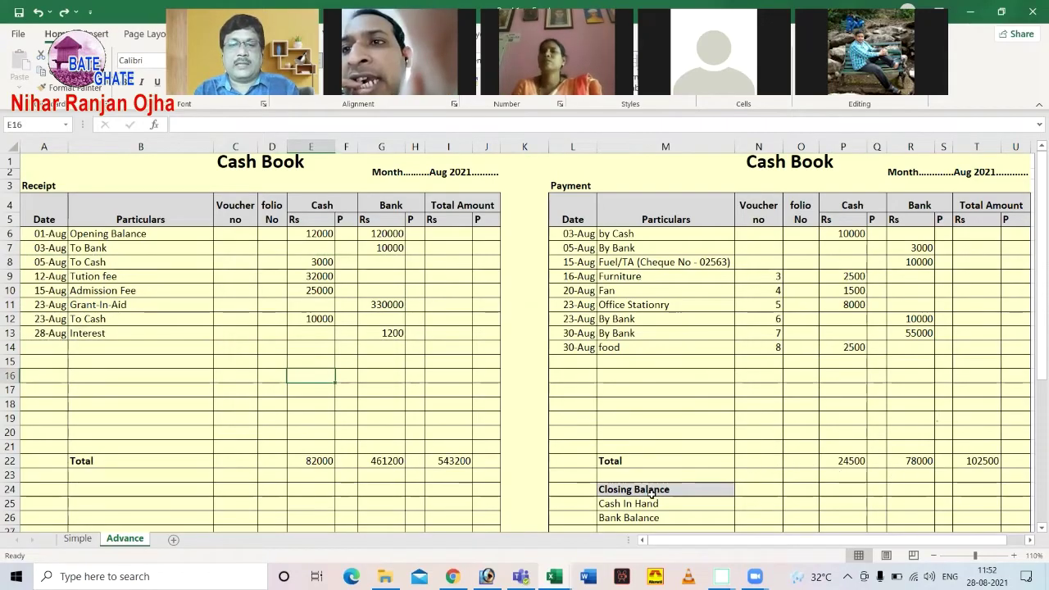
Step: Review the cash payment entries and compare the cash totals on the receipt and payment sides
{"action": "left_click", "coordinate": [652, 492]}
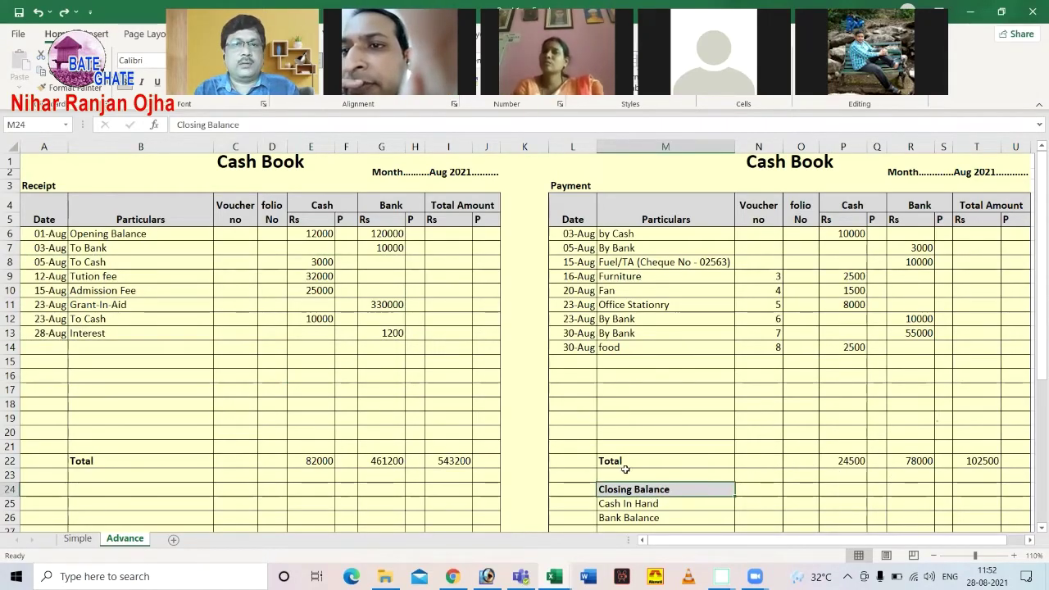
{"action": "key", "text": "ctrl+z"}
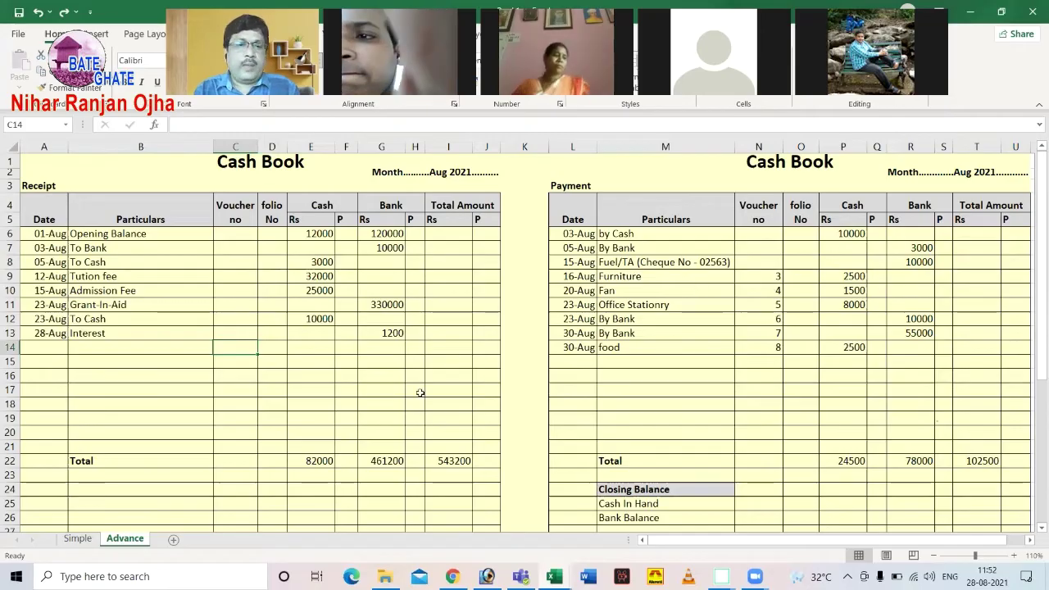
{"action": "left_click_drag", "start_coordinate": [845, 236], "coordinate": [850, 354]}
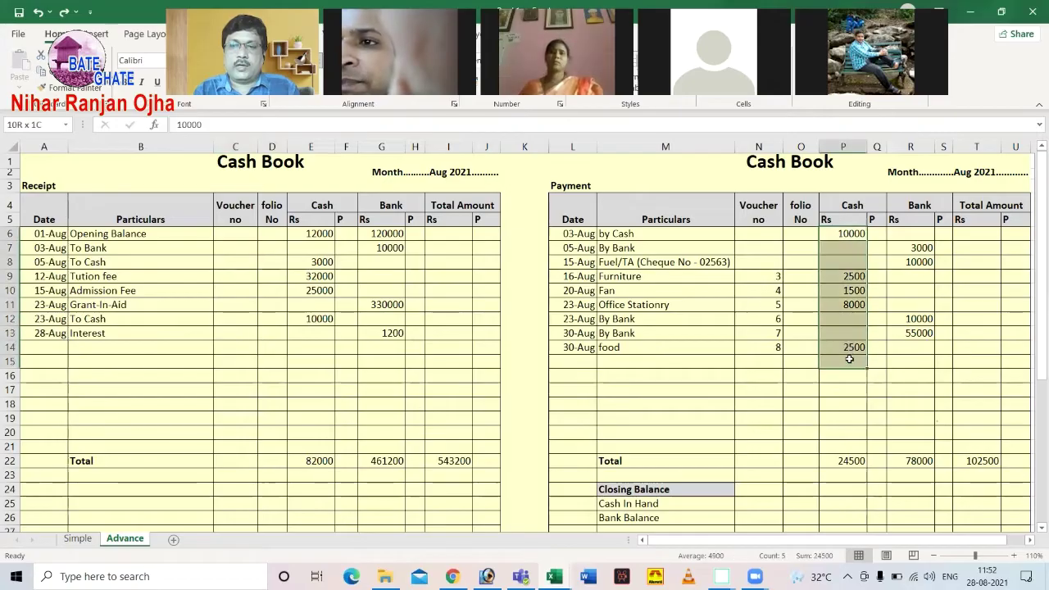
{"action": "left_click", "coordinate": [828, 461]}
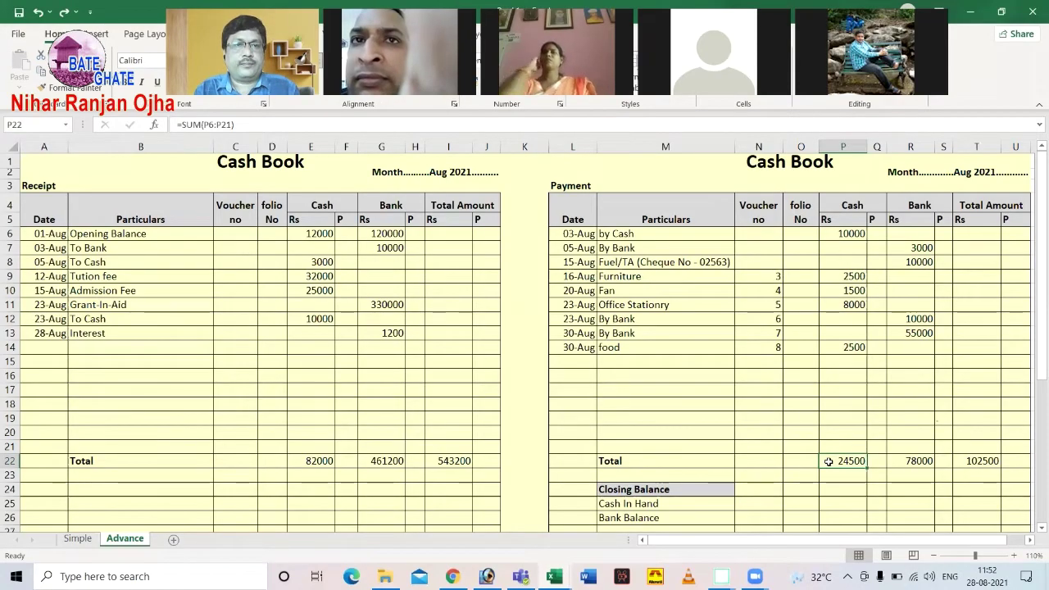
{"action": "scroll", "coordinate": [902, 479], "scroll_direction": "down", "scroll_amount": 2}
{"action": "scroll", "coordinate": [865, 464], "scroll_direction": "up", "scroll_amount": 1}
{"action": "key", "text": "Right"}
{"action": "key", "text": "Right"}
{"action": "left_click", "coordinate": [847, 434]}
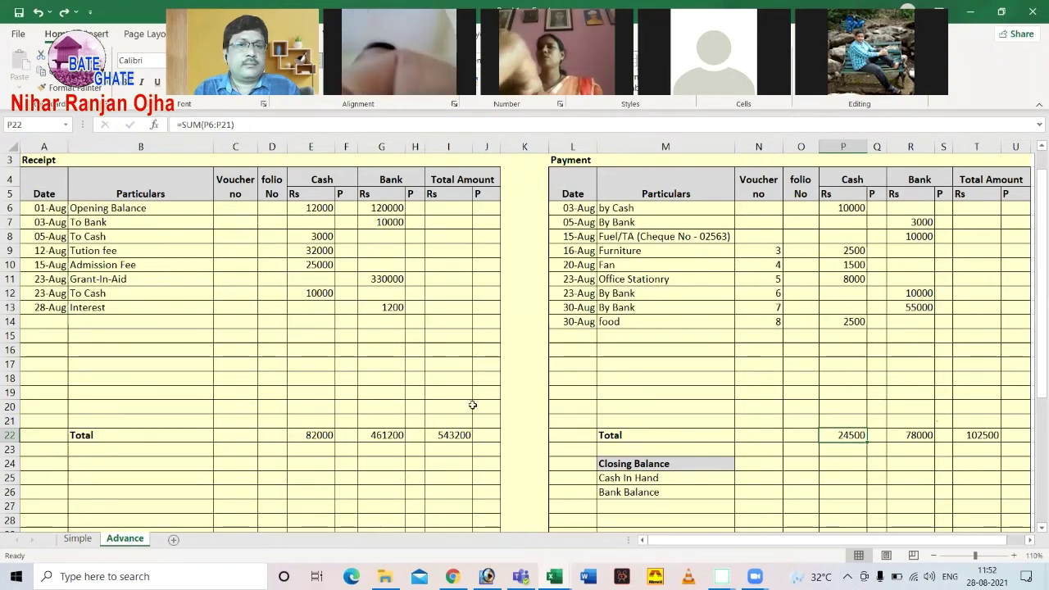
{"action": "left_click", "coordinate": [310, 464]}
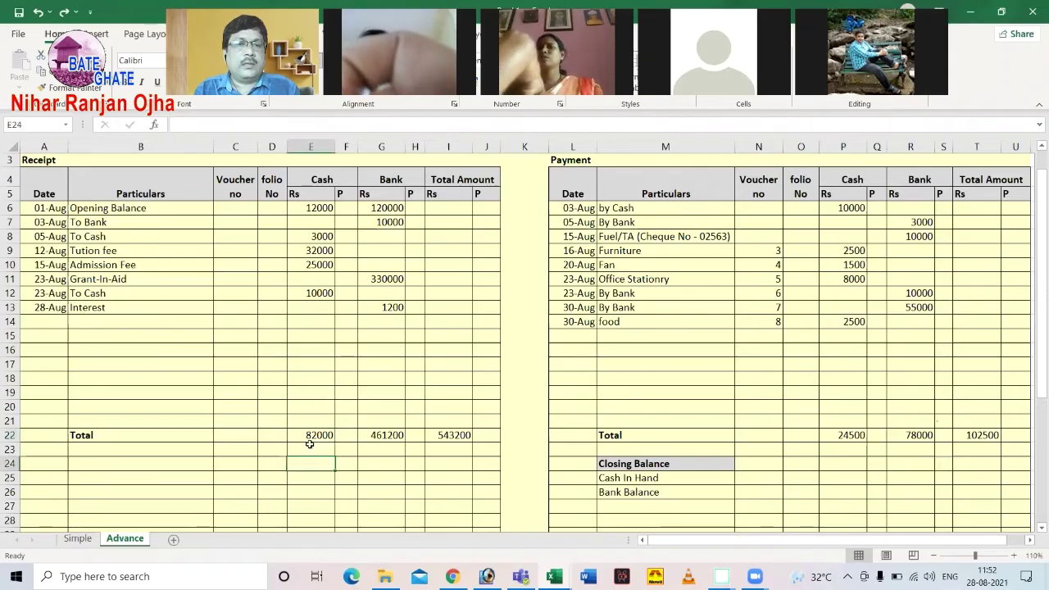
{"action": "left_click", "coordinate": [310, 437]}
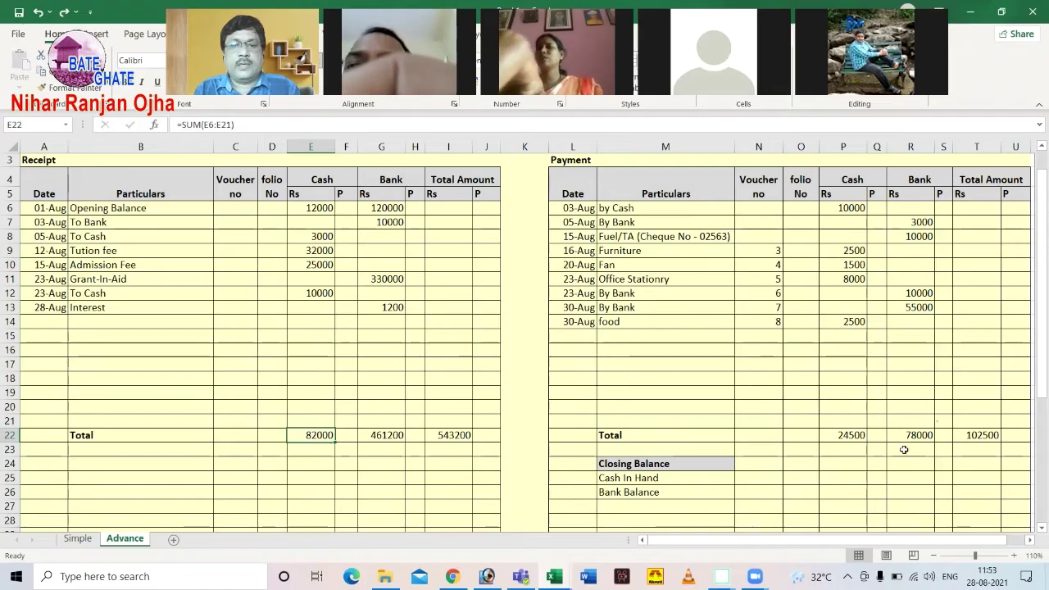
{"action": "left_click", "coordinate": [851, 436]}
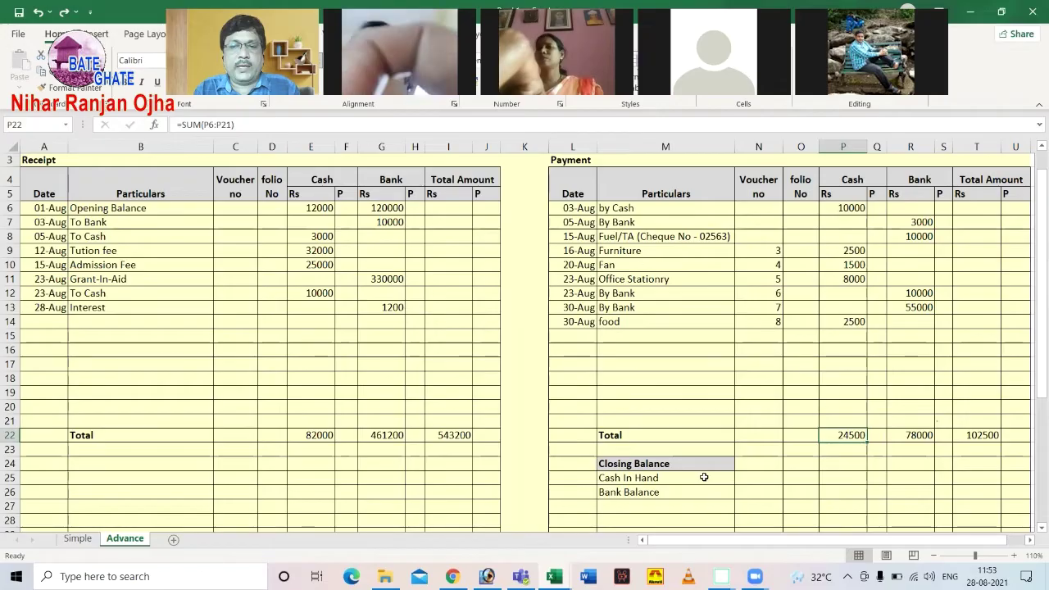
Step: Calculate the closing Cash In Hand in N25 as total cash receipts minus total cash payments with the formula =E22-P22
{"action": "left_click", "coordinate": [630, 478]}
{"action": "left_click", "coordinate": [766, 477]}
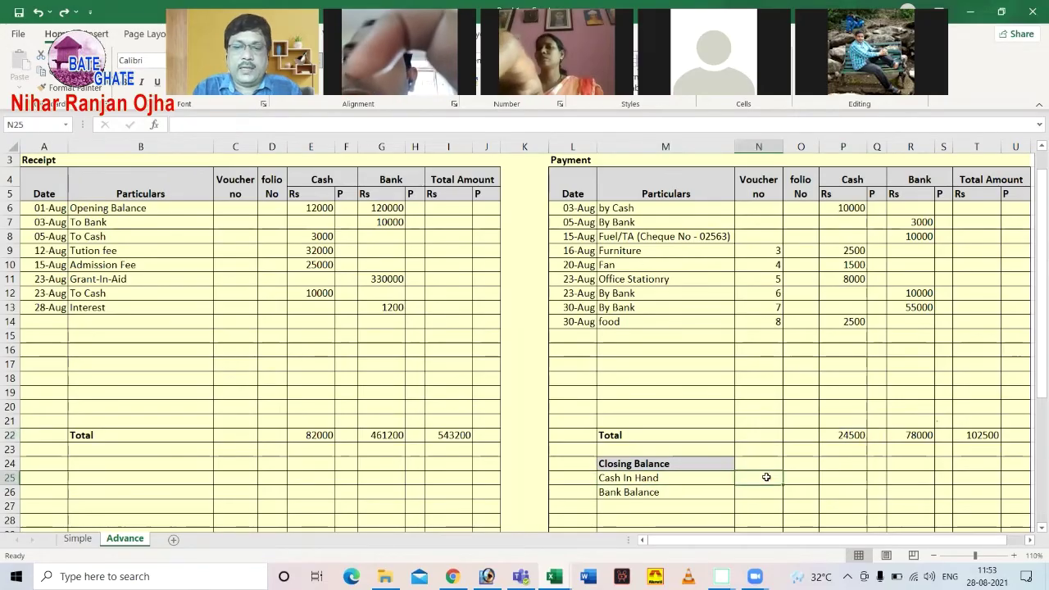
{"action": "type", "text": "="}
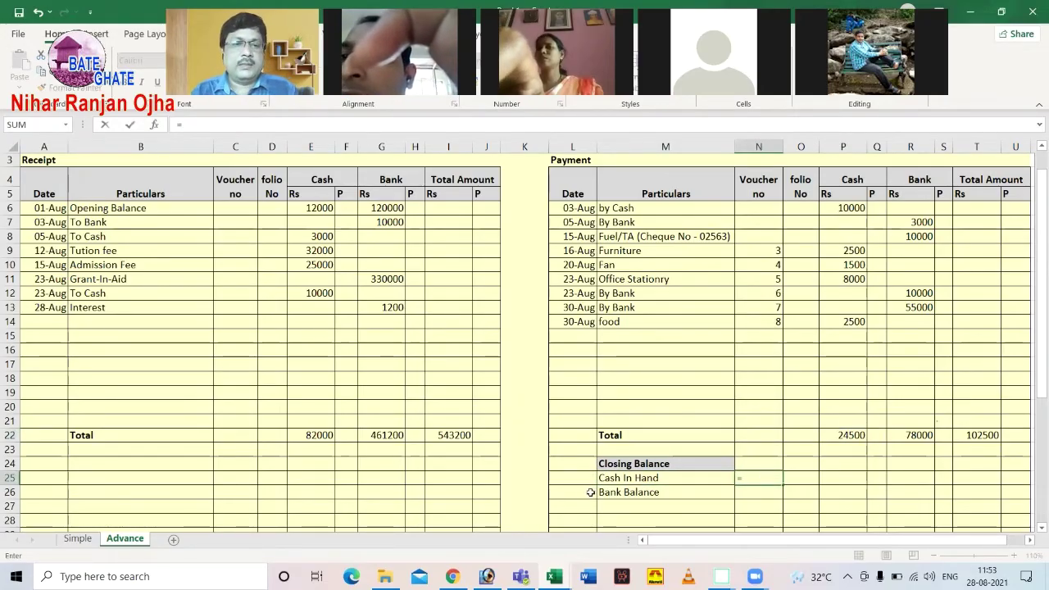
{"action": "left_click", "coordinate": [318, 436]}
{"action": "type", "text": "-"}
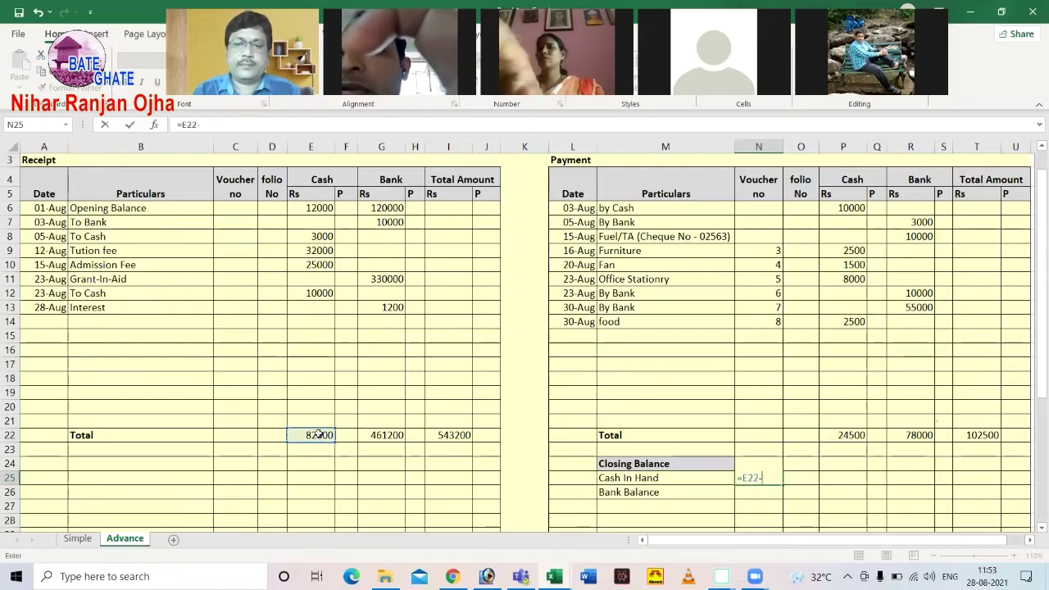
{"action": "left_click", "coordinate": [852, 435]}
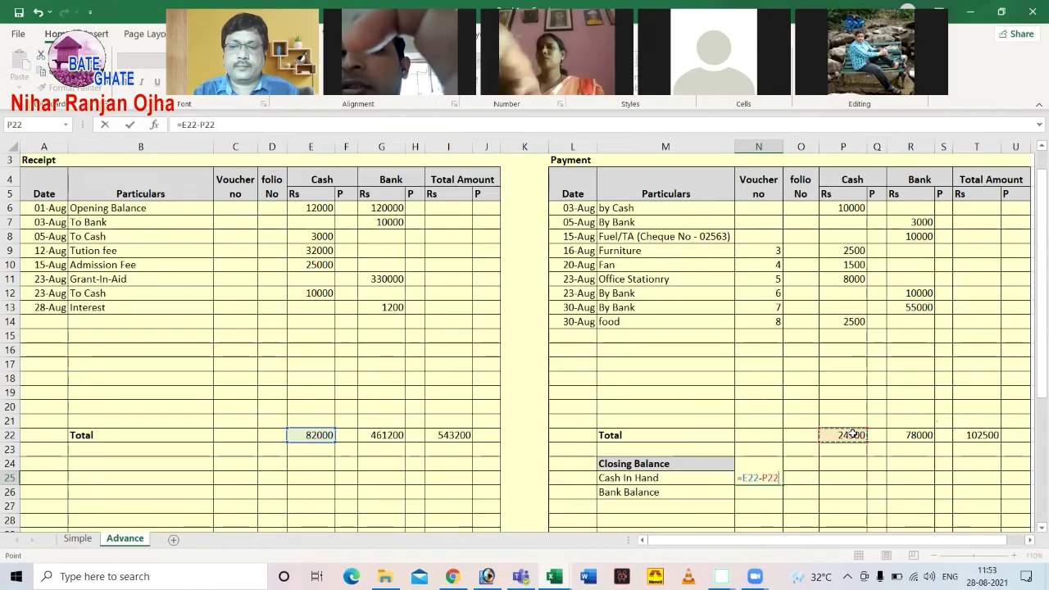
{"action": "key", "text": "Return"}
{"action": "left_click", "coordinate": [763, 478]}
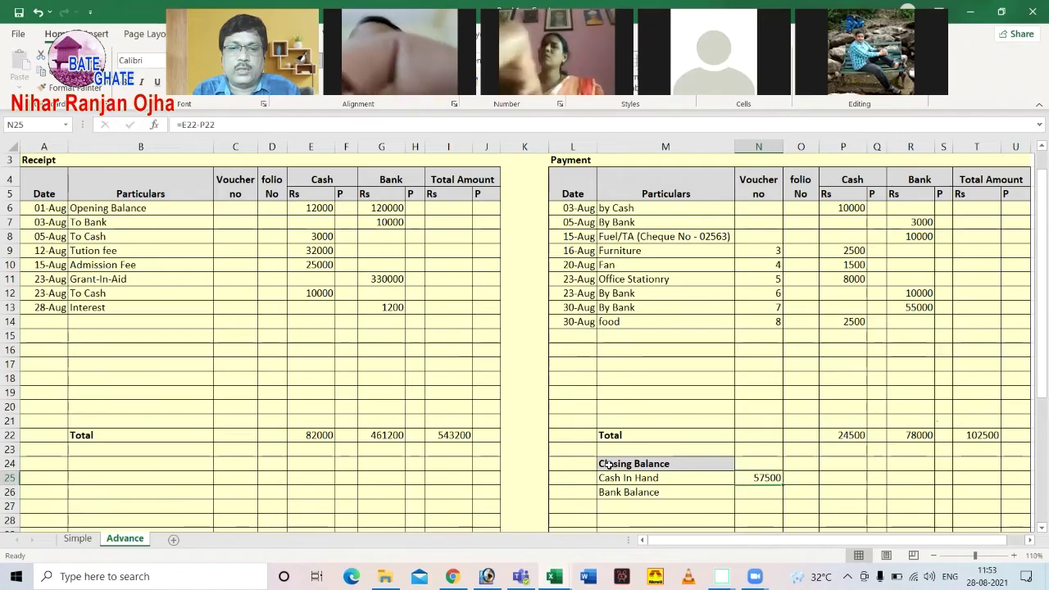
Step: Review the closing Cash In Hand balance and the tuition and admission fee cash receipts behind it
{"action": "left_click", "coordinate": [726, 463]}
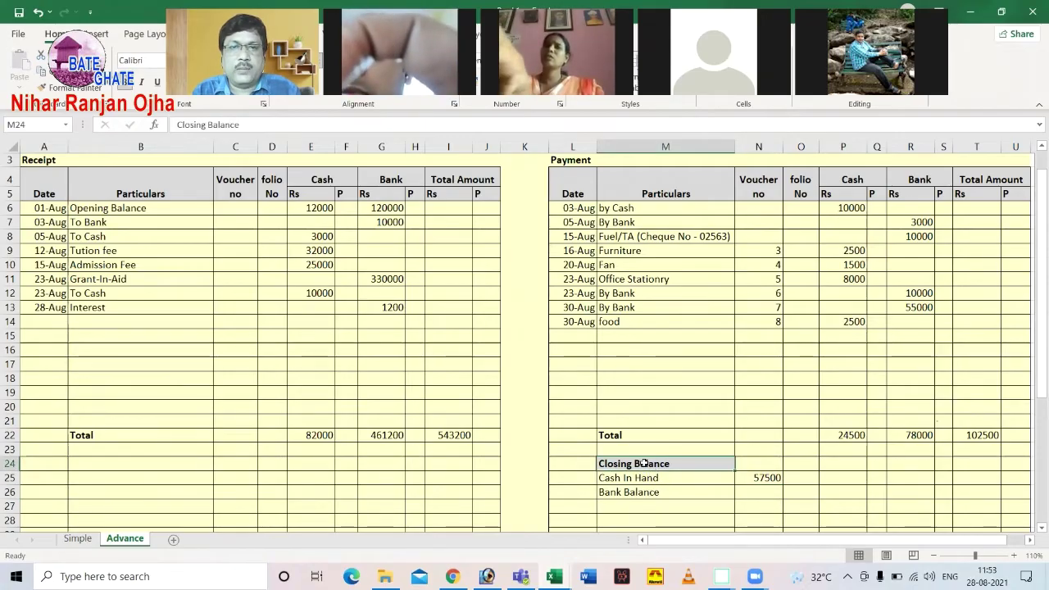
{"action": "left_click_drag", "start_coordinate": [609, 478], "coordinate": [747, 480]}
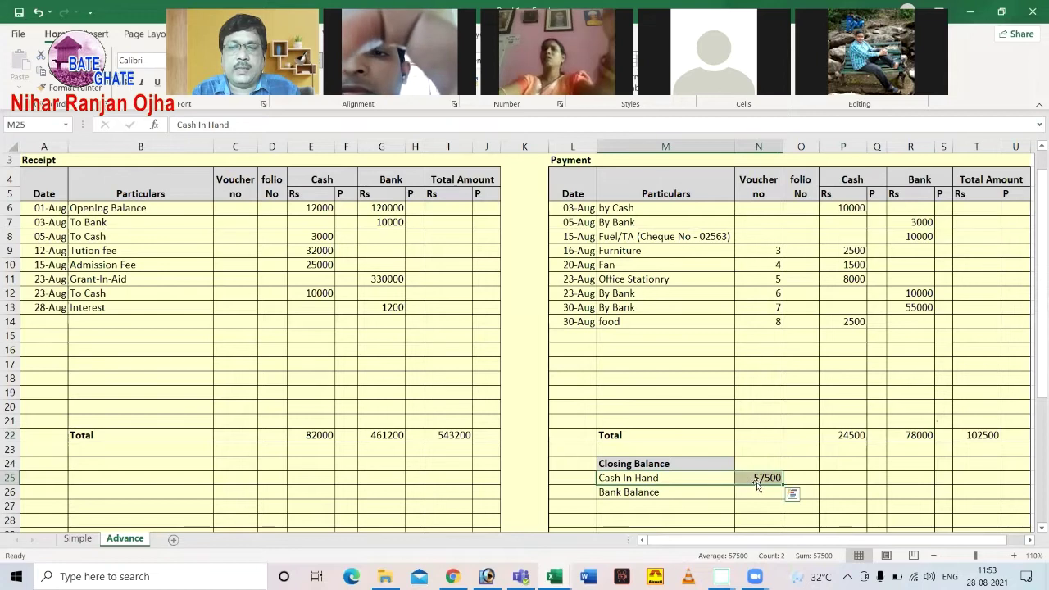
{"action": "left_click", "coordinate": [746, 480]}
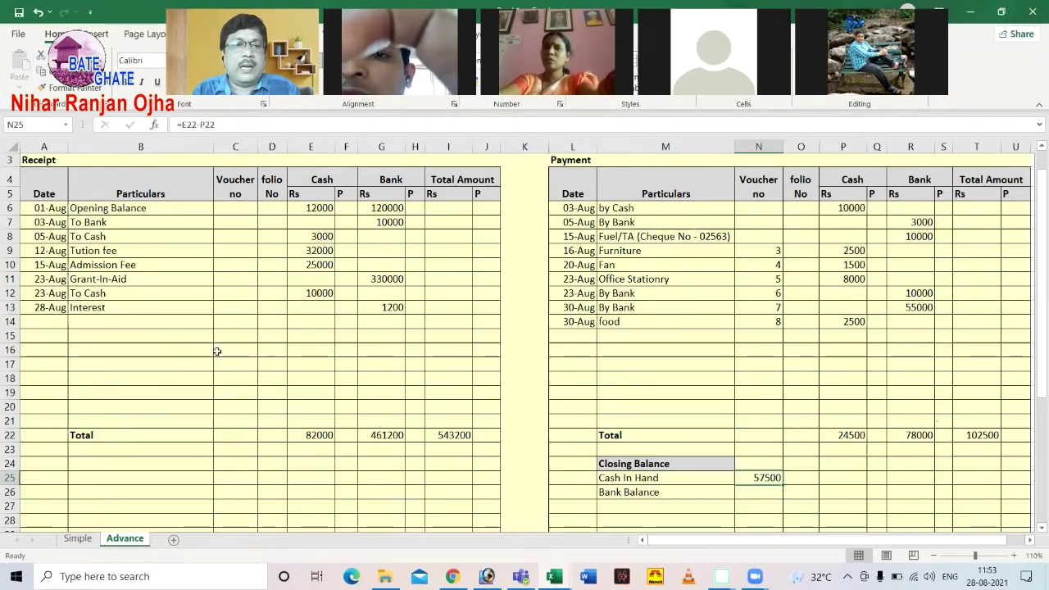
{"action": "left_click", "coordinate": [308, 254]}
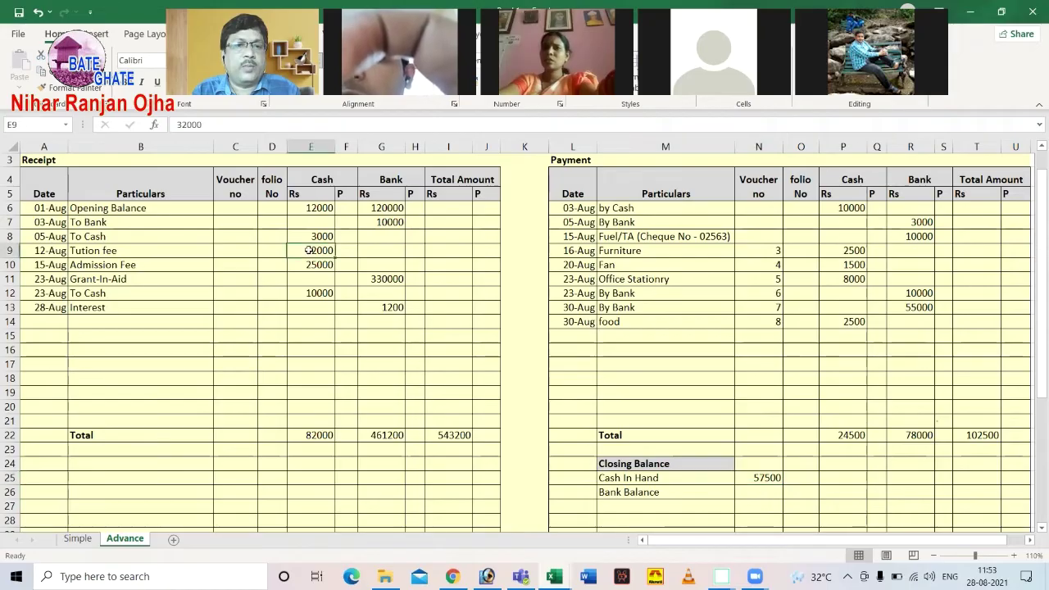
{"action": "key", "text": "Down"}
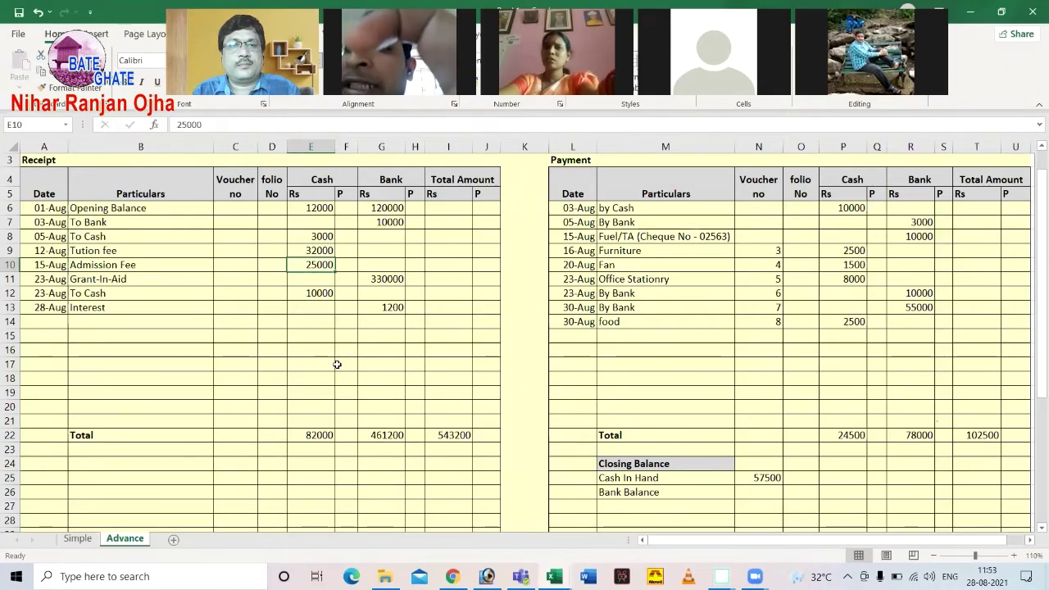
Step: Clear the Cash In Hand formula in N25 and record a 30 Aug "To Bank" receipt with a bank amount of 50000 rupees in row 14
{"action": "left_click", "coordinate": [759, 479]}
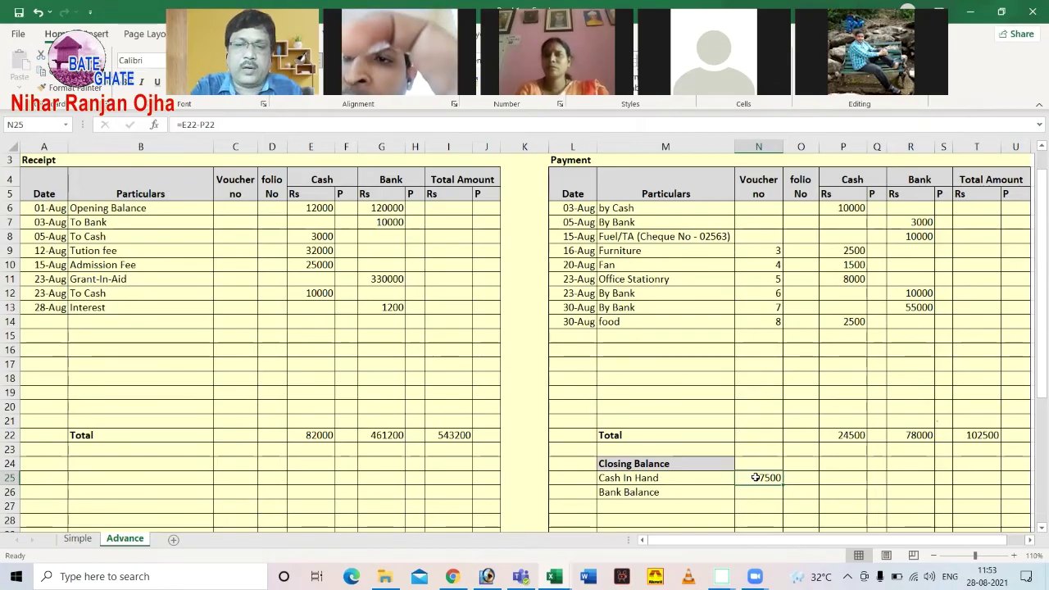
{"action": "left_click", "coordinate": [47, 321]}
{"action": "type", "text": "30"}
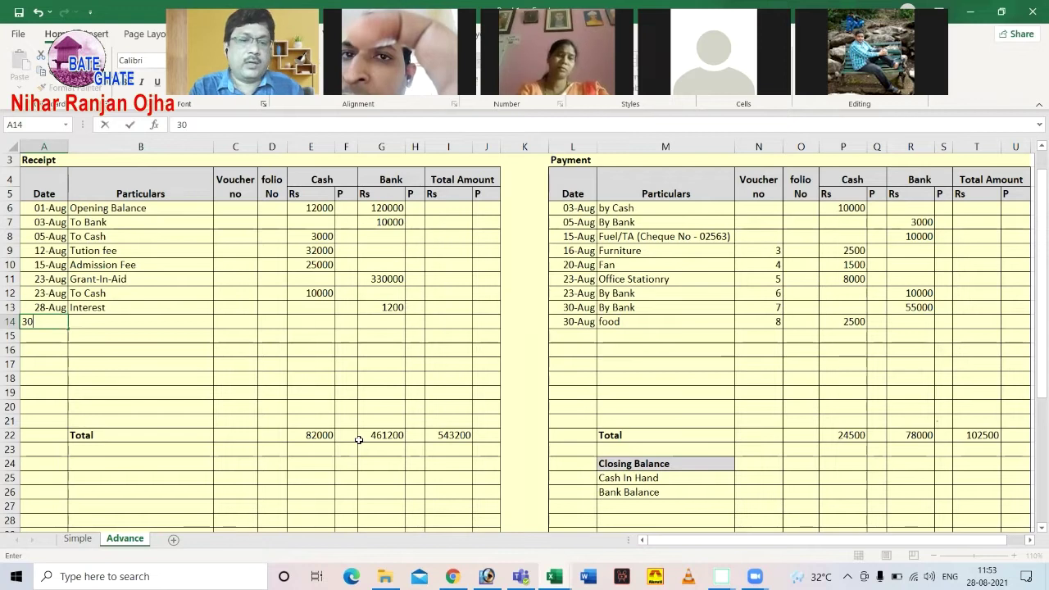
{"action": "type", "text": "-Aug"}
{"action": "key", "text": "Tab"}
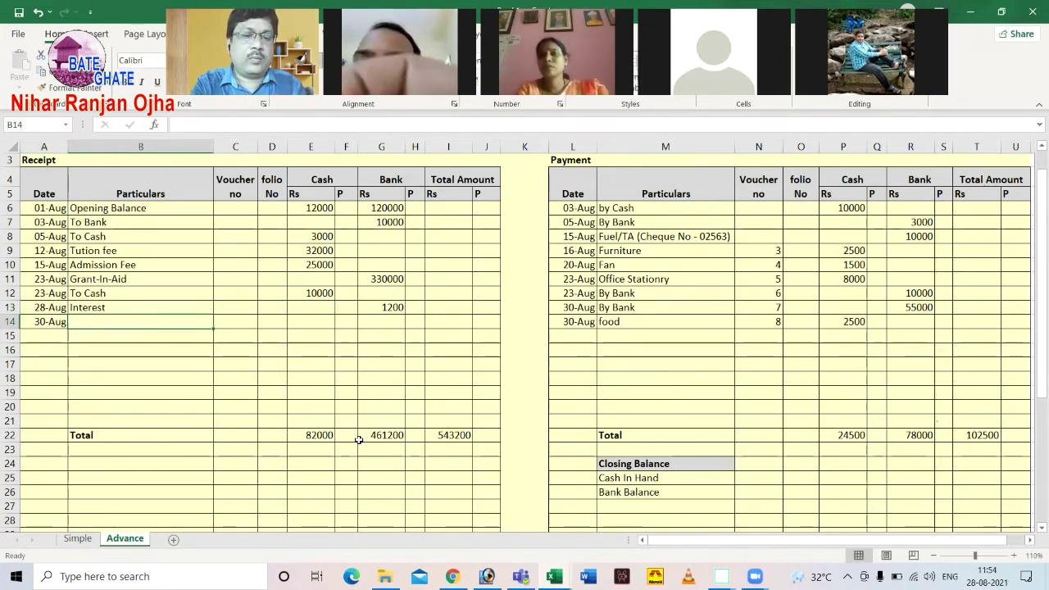
{"action": "type", "text": "To Bank"}
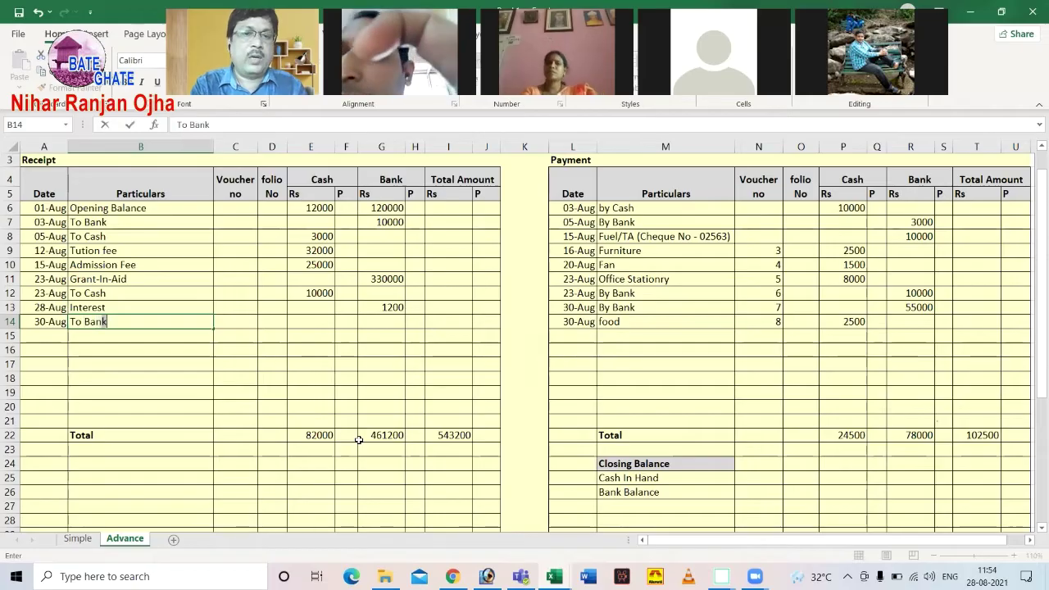
{"action": "key", "text": "Tab"}
{"action": "key", "text": "Tab"}
{"action": "key", "text": "Tab"}
{"action": "key", "text": "Tab"}
{"action": "key", "text": "Tab"}
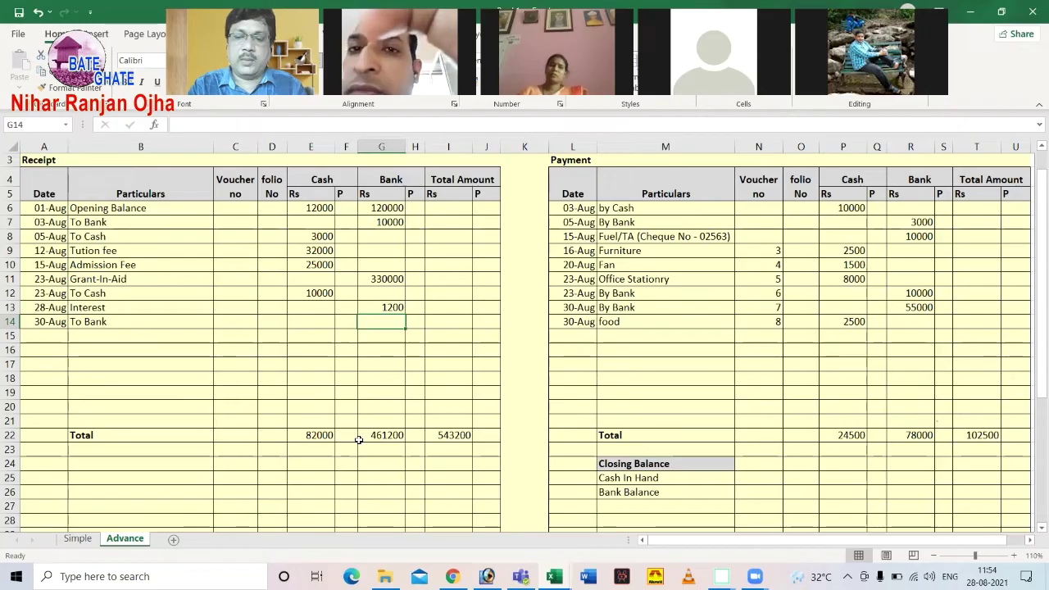
{"action": "type", "text": "500"}
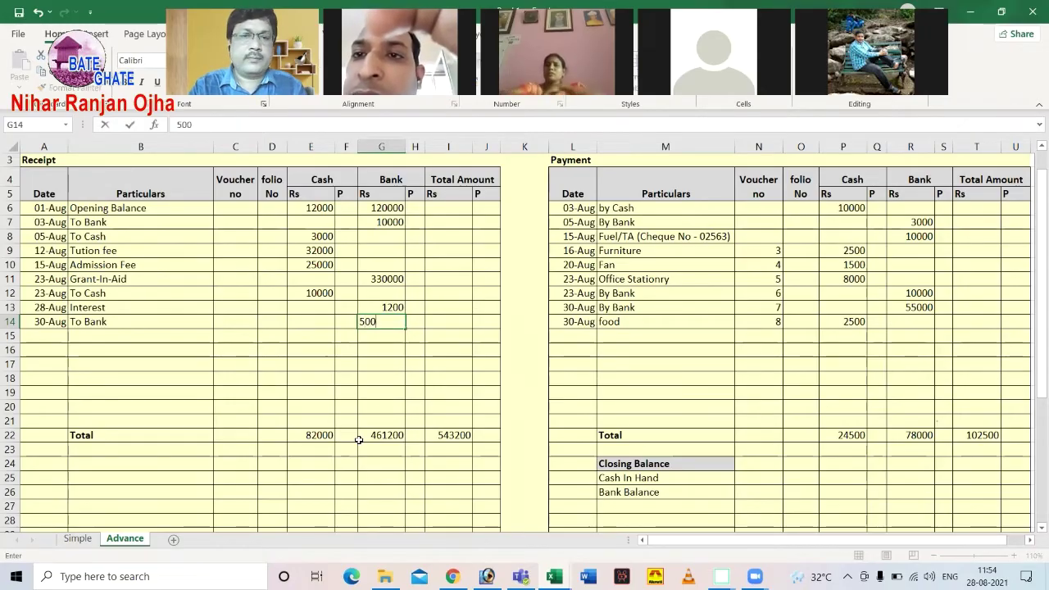
{"action": "type", "text": "00"}
{"action": "key", "text": "Return"}
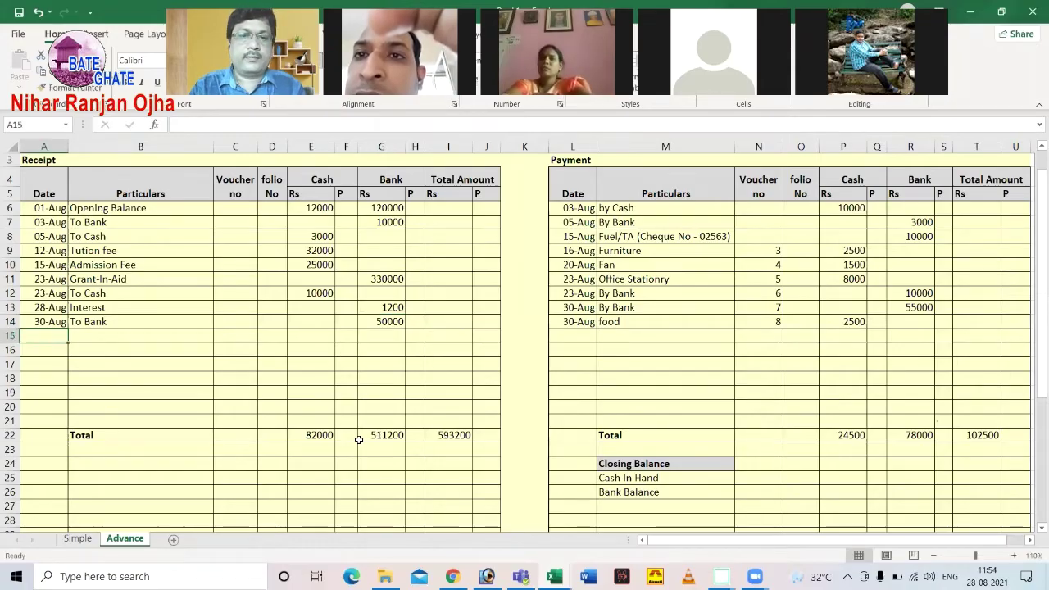
Step: Record the matching 30 Aug "By Cash" payment in row 15 with a cash amount of 50000 rupees
{"action": "left_click", "coordinate": [586, 336]}
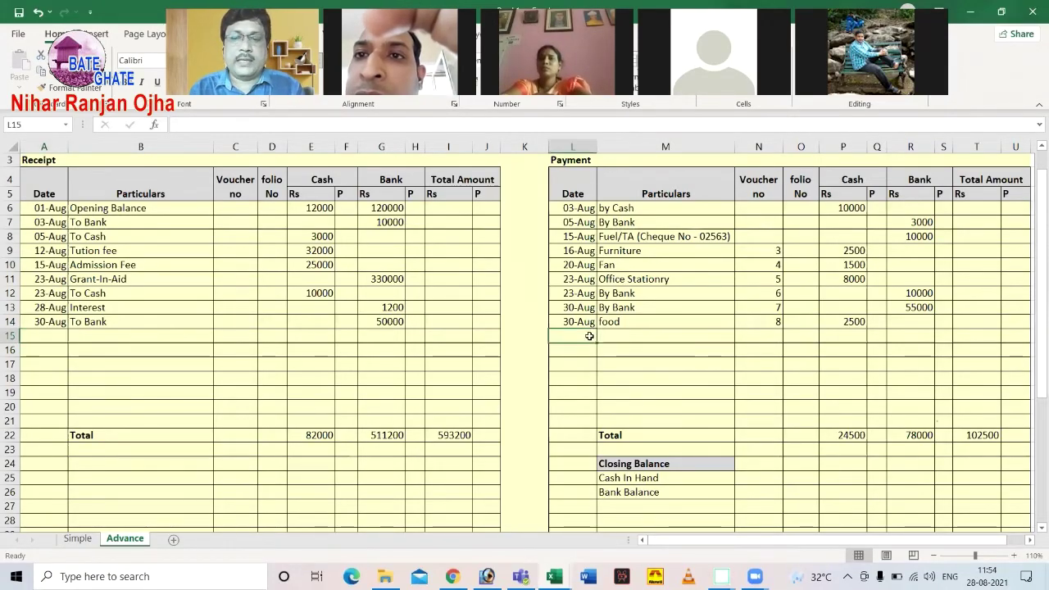
{"action": "type", "text": "30"}
{"action": "type", "text": " Aug"}
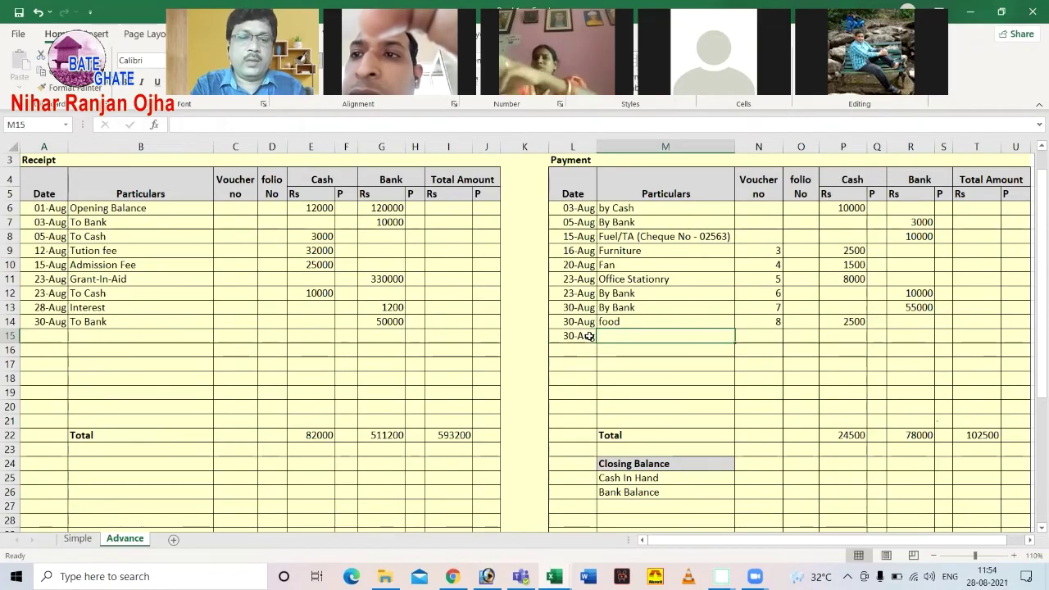
{"action": "type", "text": "By"}
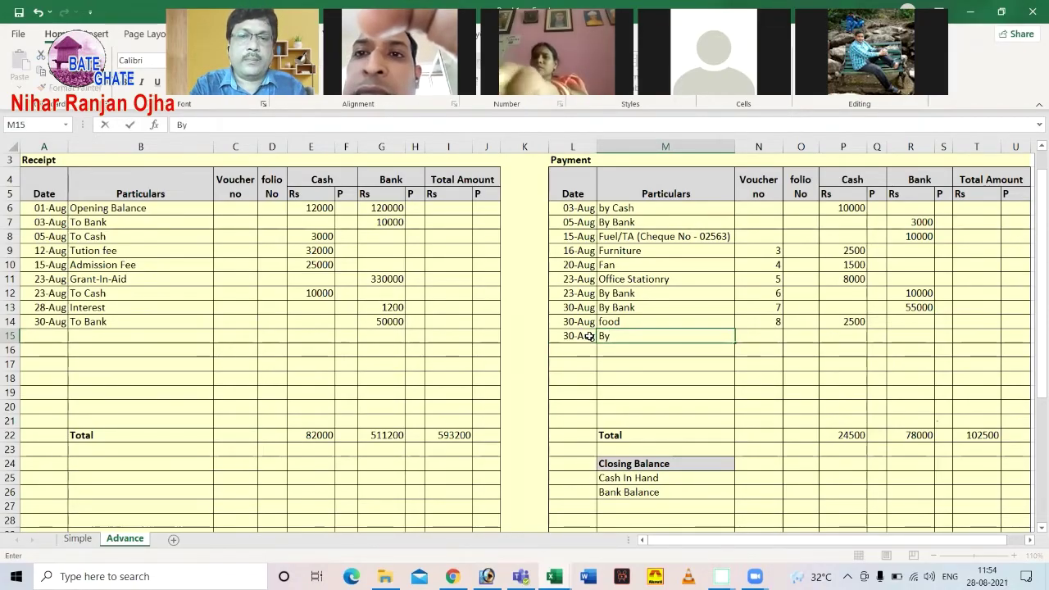
{"action": "type", "text": " Cash"}
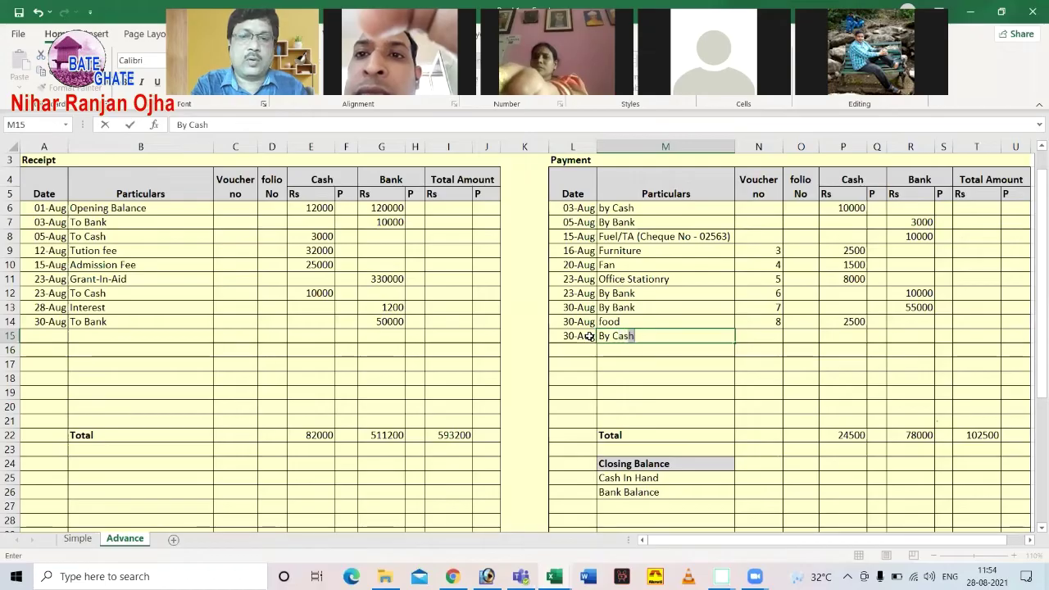
{"action": "key", "text": "Tab"}
{"action": "key", "text": "Tab"}
{"action": "key", "text": "Tab"}
{"action": "type", "text": "5000"}
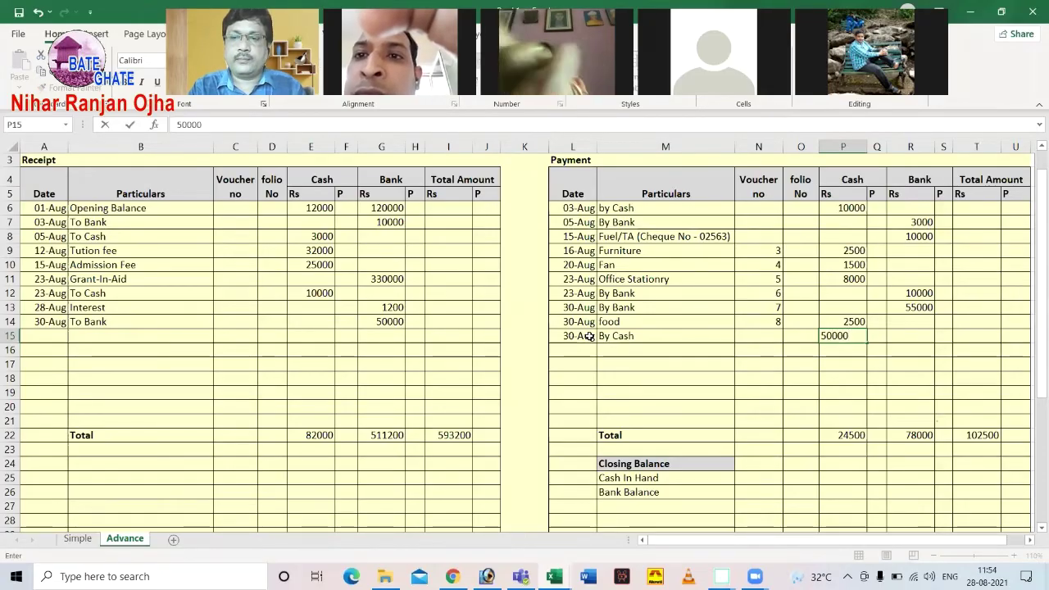
{"action": "type", "text": "0"}
{"action": "key", "text": "Return"}
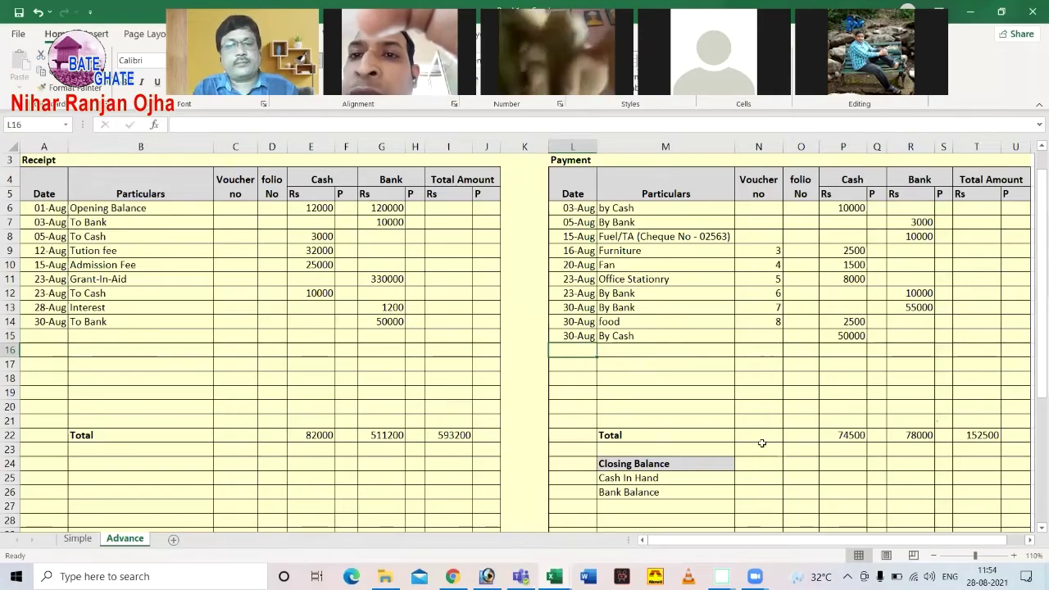
Step: Recalculate the closing Cash In Hand in N25 as total cash receipts minus total cash payments with the formula =E22-P22
{"action": "left_click", "coordinate": [844, 436]}
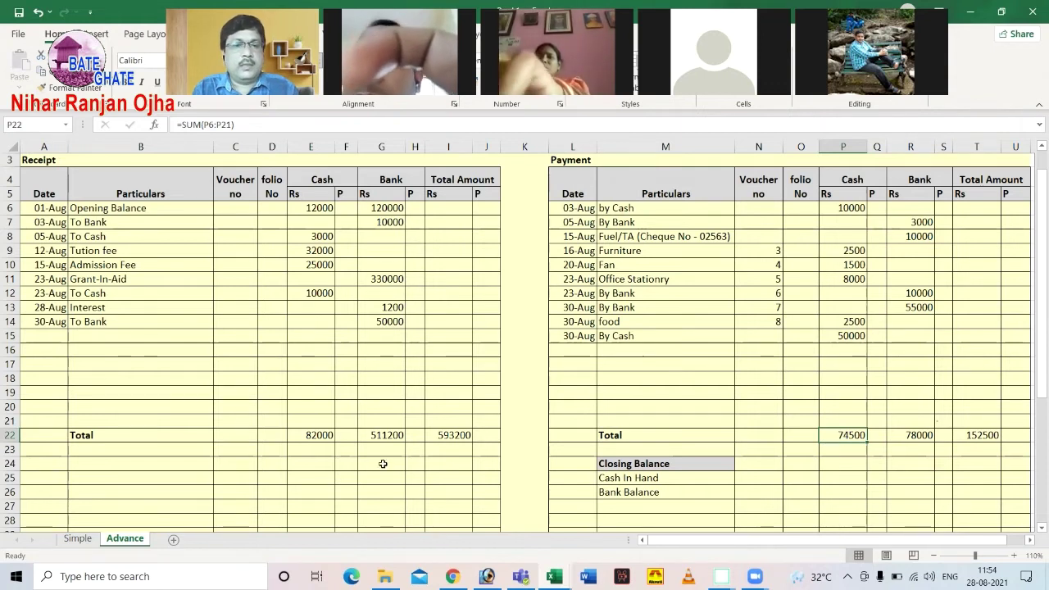
{"action": "left_click", "coordinate": [314, 435]}
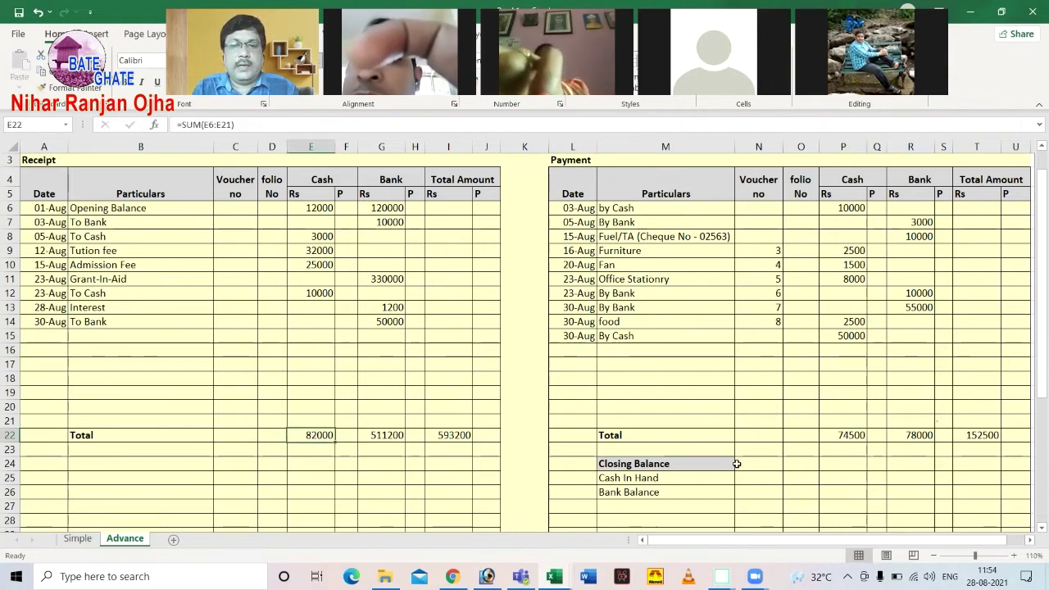
{"action": "left_click", "coordinate": [747, 478]}
{"action": "type", "text": "="}
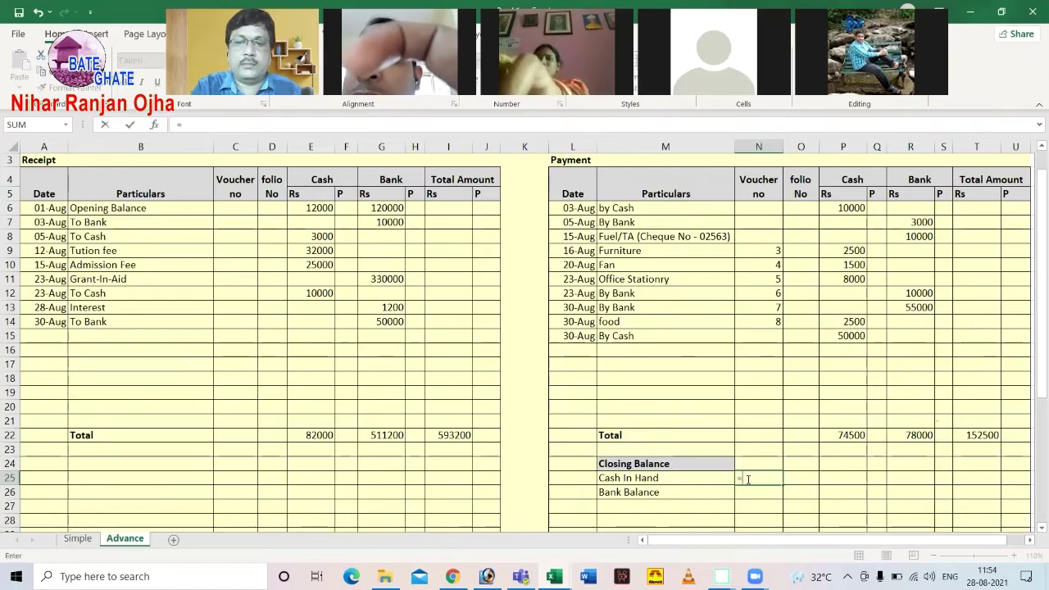
{"action": "left_click", "coordinate": [321, 434]}
{"action": "type", "text": "-"}
{"action": "left_click", "coordinate": [848, 435]}
{"action": "key", "text": "Return"}
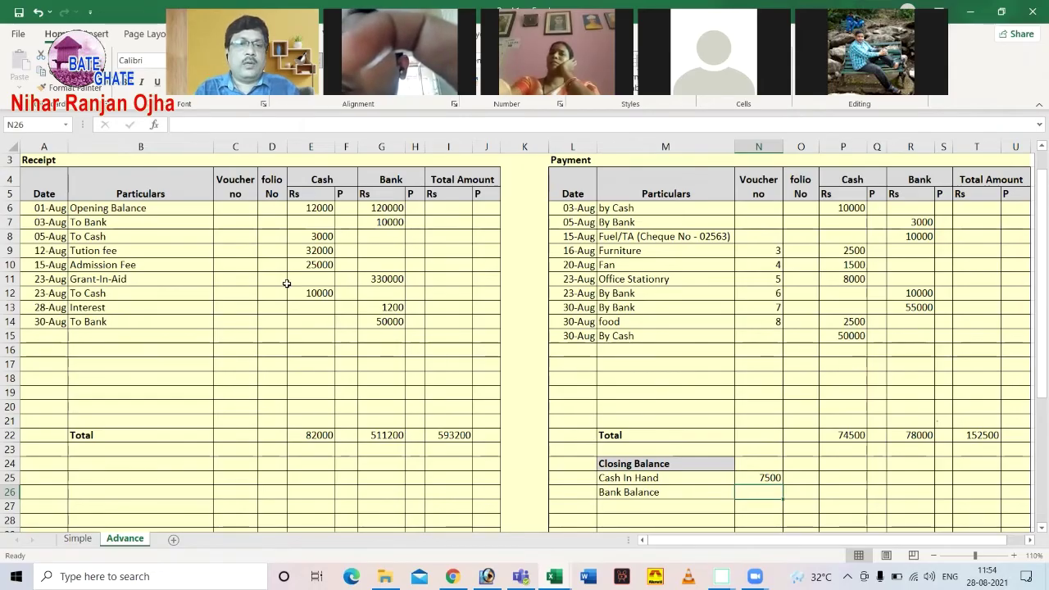
Step: Review the paired 30 Aug "To Bank" and "By Cash" entries along with the Cash In Hand and Bank Balance rows
{"action": "left_click", "coordinate": [386, 319]}
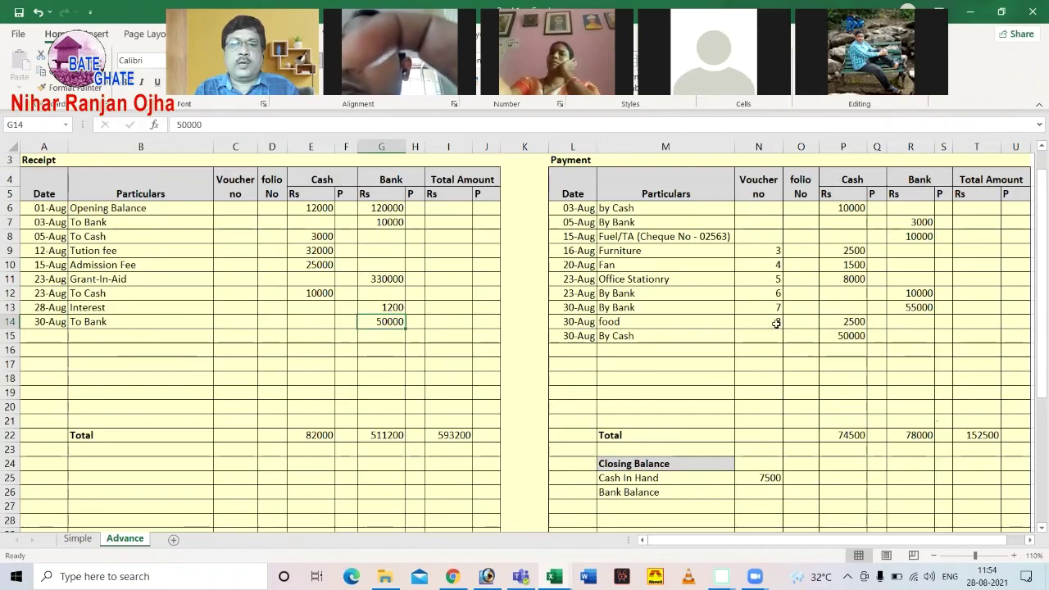
{"action": "left_click_drag", "start_coordinate": [573, 335], "coordinate": [879, 335]}
{"action": "left_click_drag", "start_coordinate": [58, 323], "coordinate": [385, 322]}
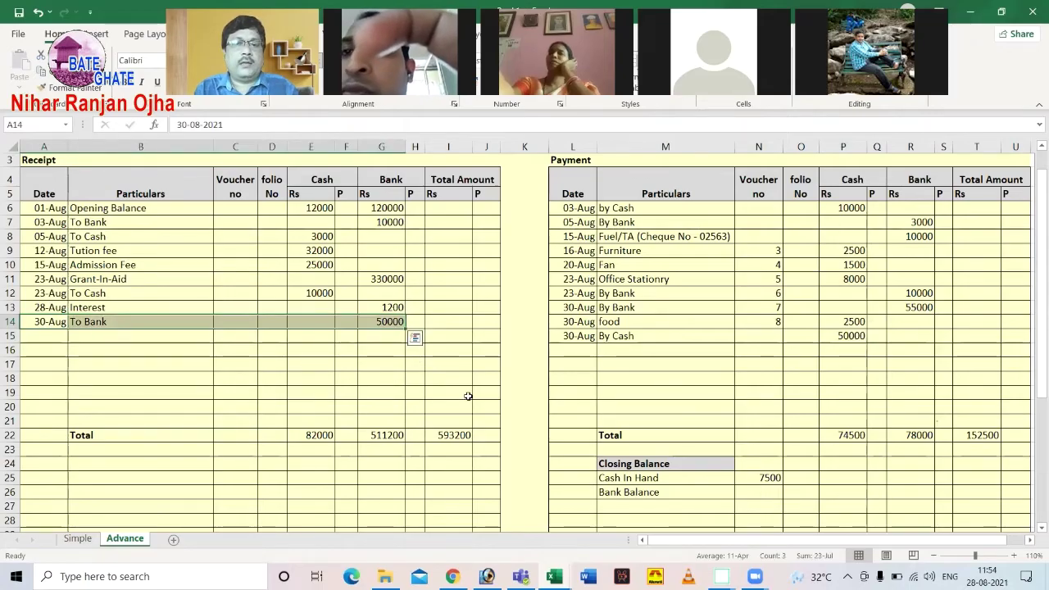
{"action": "left_click", "coordinate": [746, 478]}
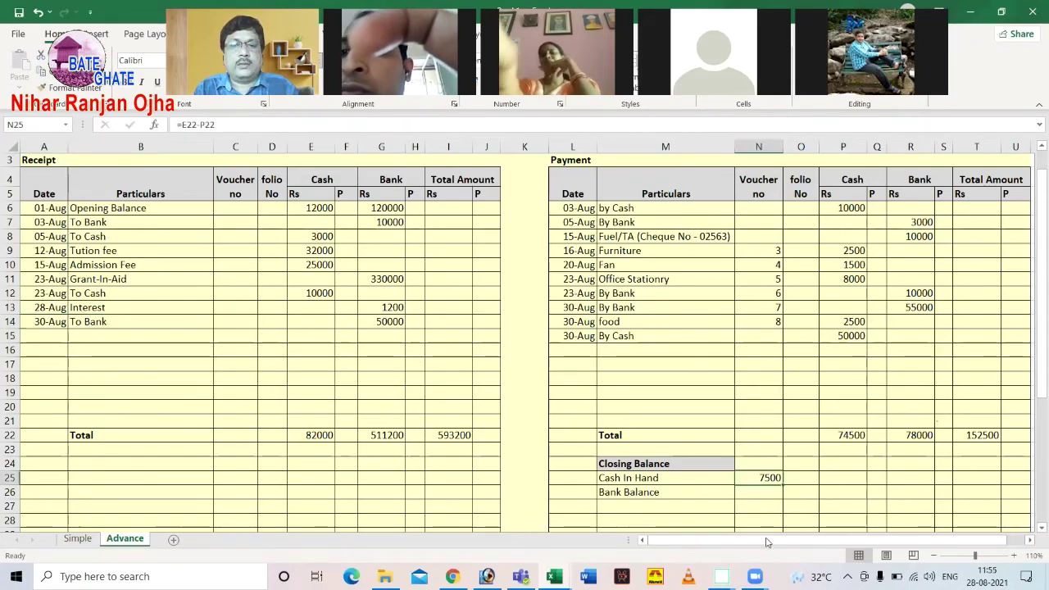
{"action": "left_click", "coordinate": [755, 490]}
{"action": "left_click", "coordinate": [755, 478]}
{"action": "left_click", "coordinate": [758, 490]}
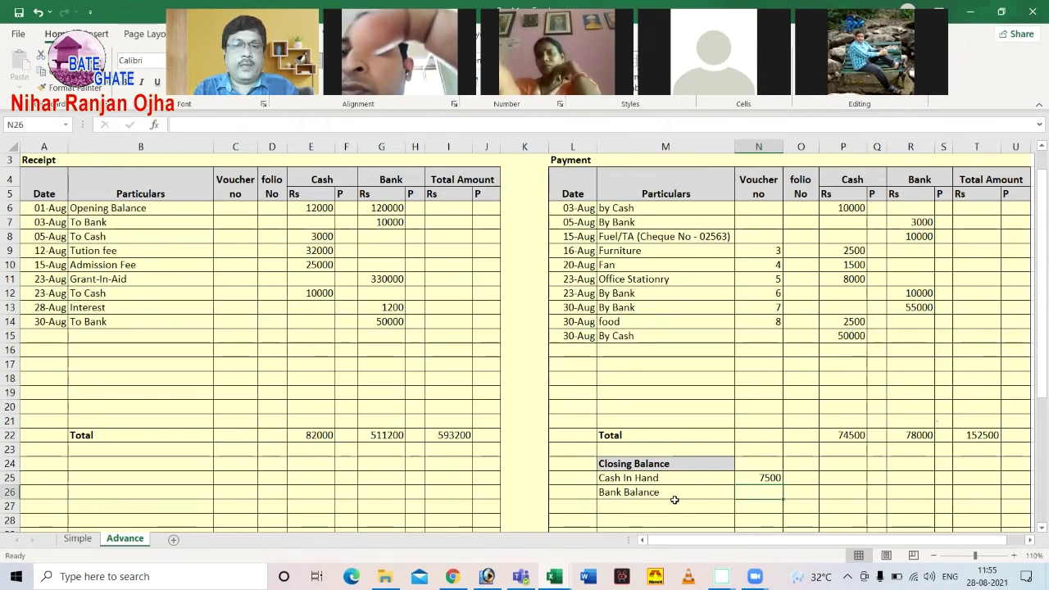
{"action": "left_click", "coordinate": [621, 492]}
{"action": "left_click", "coordinate": [755, 492]}
{"action": "left_click", "coordinate": [650, 494]}
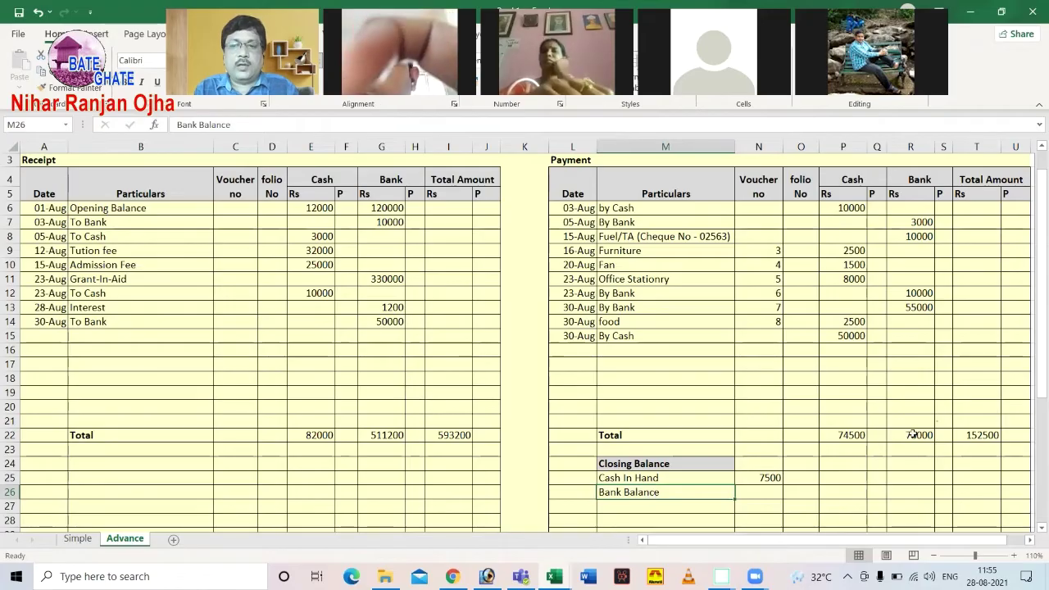
Step: Examine the bank amounts and their totals on the receipt and payment sides
{"action": "left_click", "coordinate": [401, 435]}
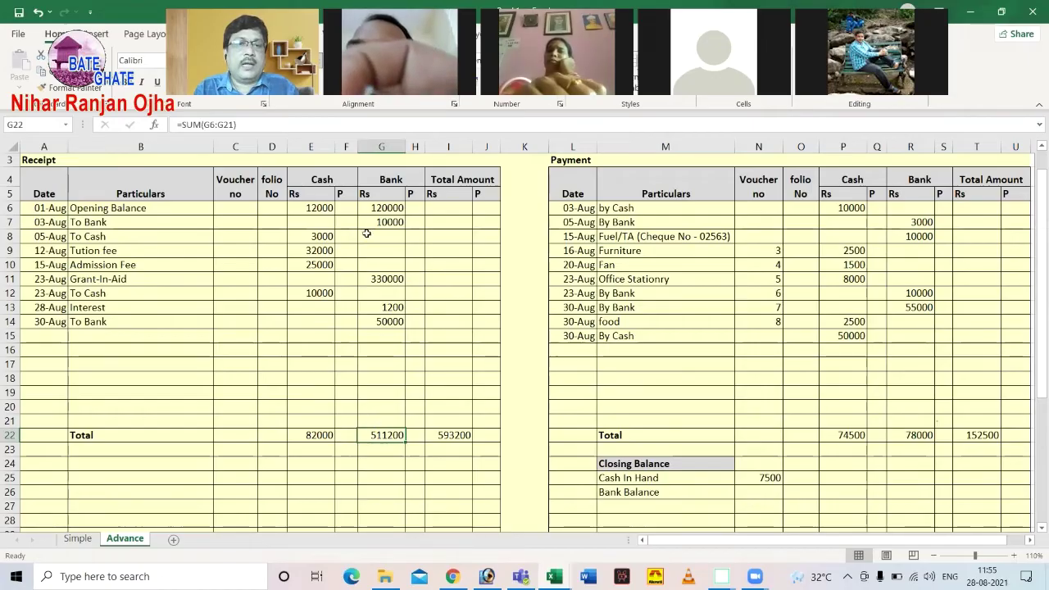
{"action": "left_click", "coordinate": [382, 206]}
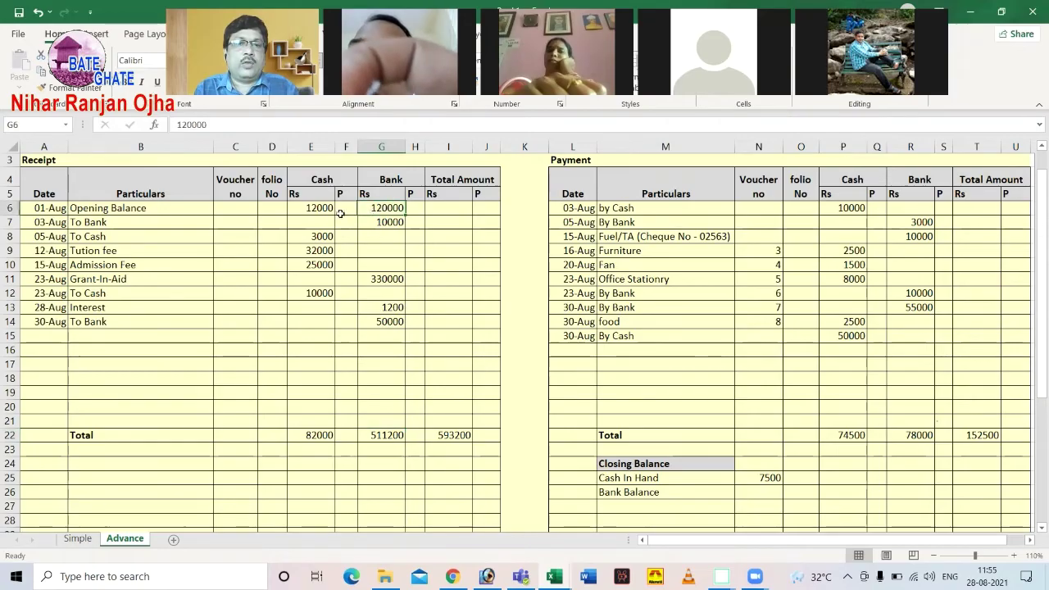
{"action": "left_click", "coordinate": [392, 223]}
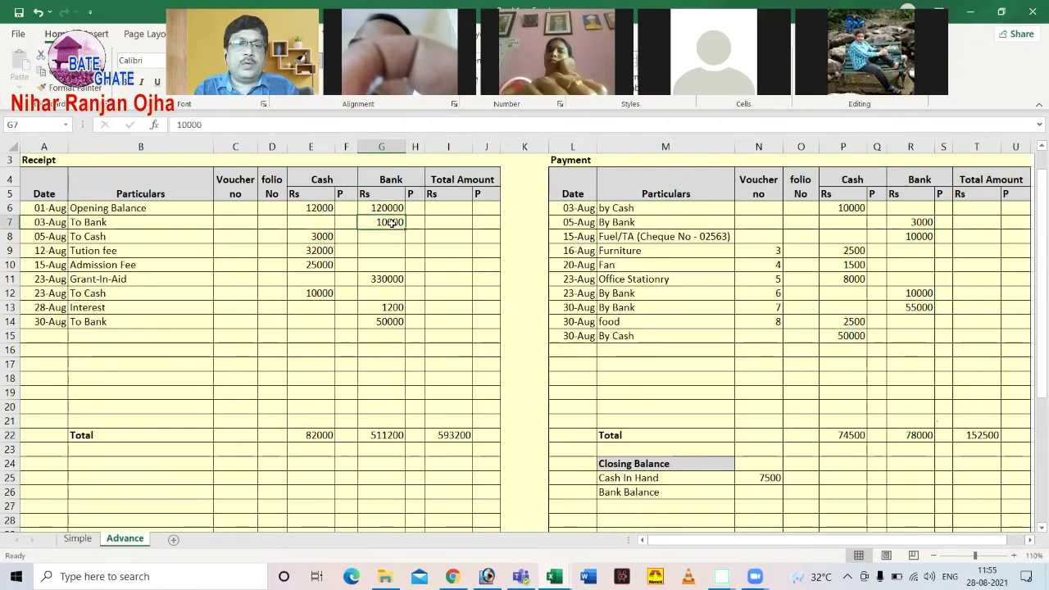
{"action": "left_click", "coordinate": [379, 280]}
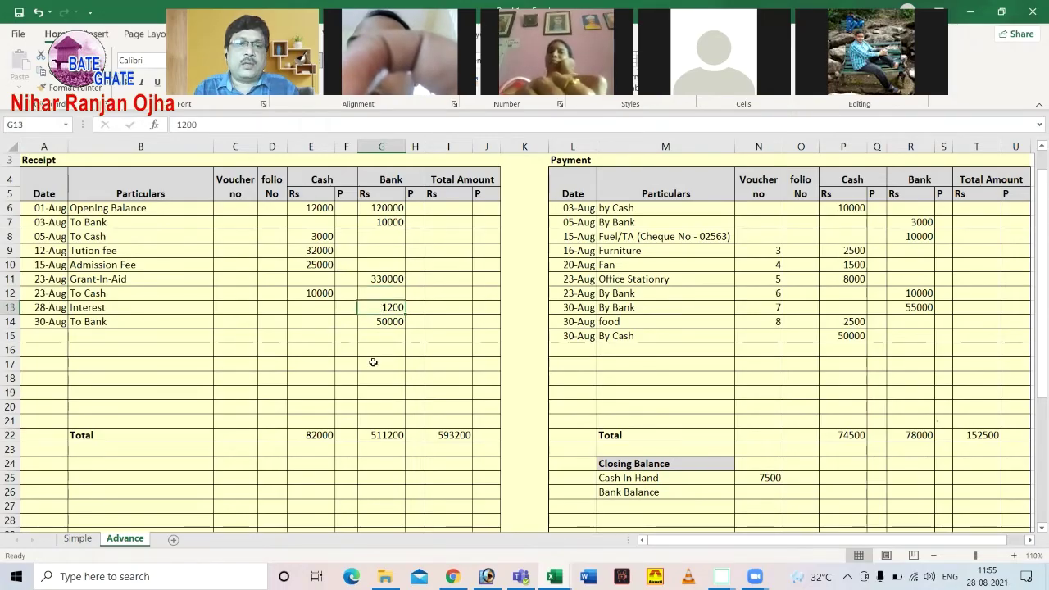
{"action": "left_click", "coordinate": [371, 322]}
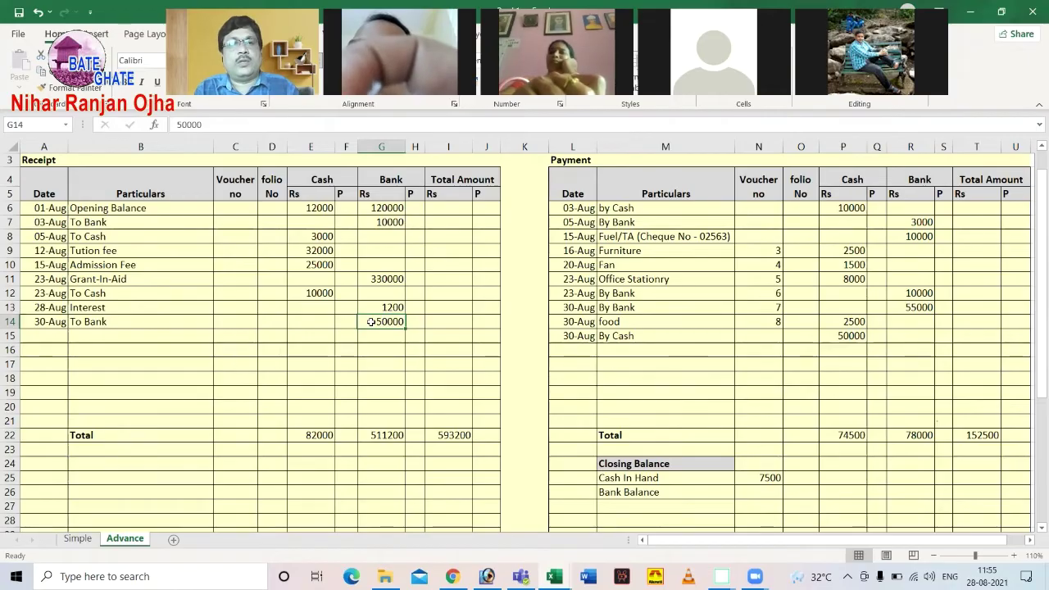
{"action": "left_click", "coordinate": [383, 434]}
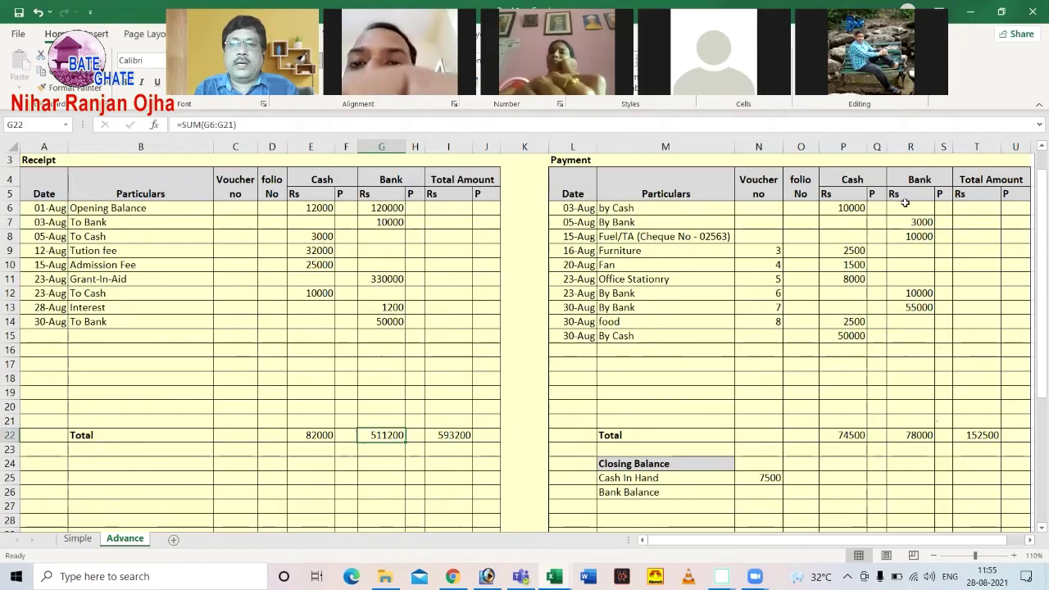
{"action": "left_click_drag", "start_coordinate": [910, 209], "coordinate": [925, 394]}
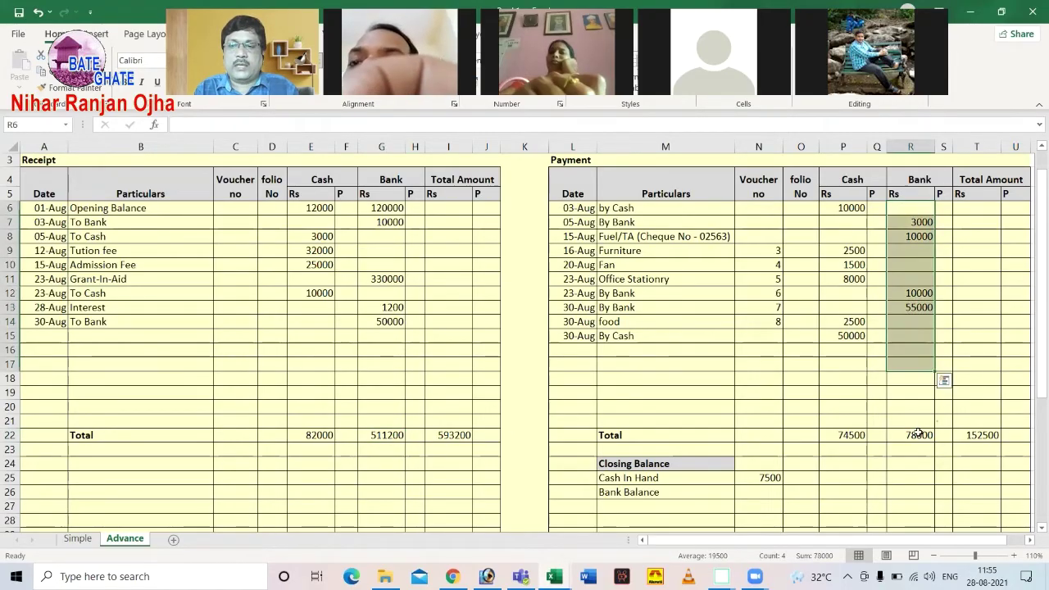
{"action": "left_click", "coordinate": [918, 435]}
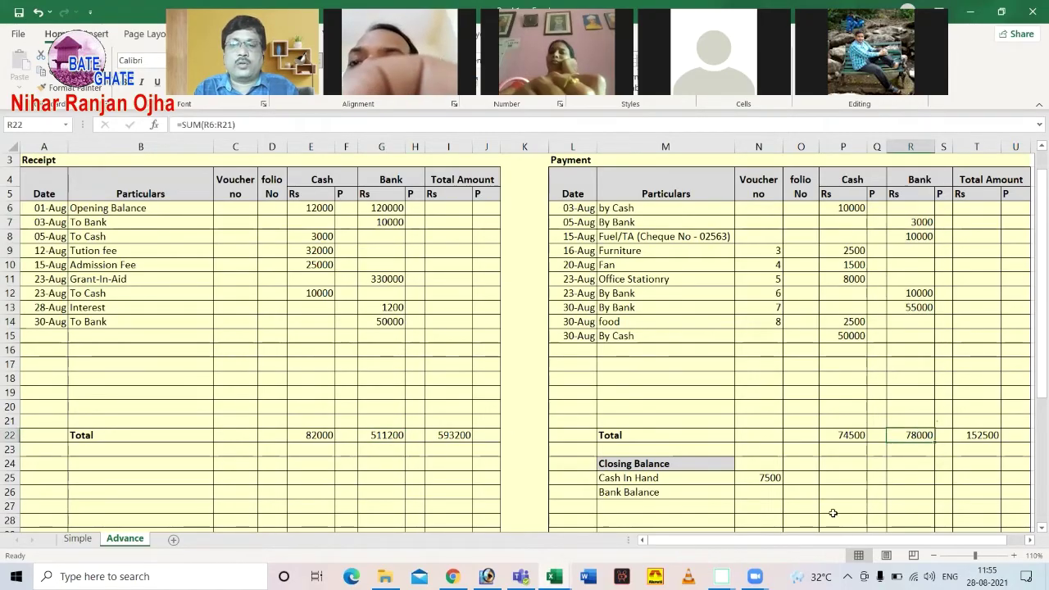
Step: Calculate the closing Bank Balance in N26 as total bank receipts minus total bank payments with the formula =G22-R22
{"action": "left_click", "coordinate": [753, 489]}
{"action": "type", "text": "="}
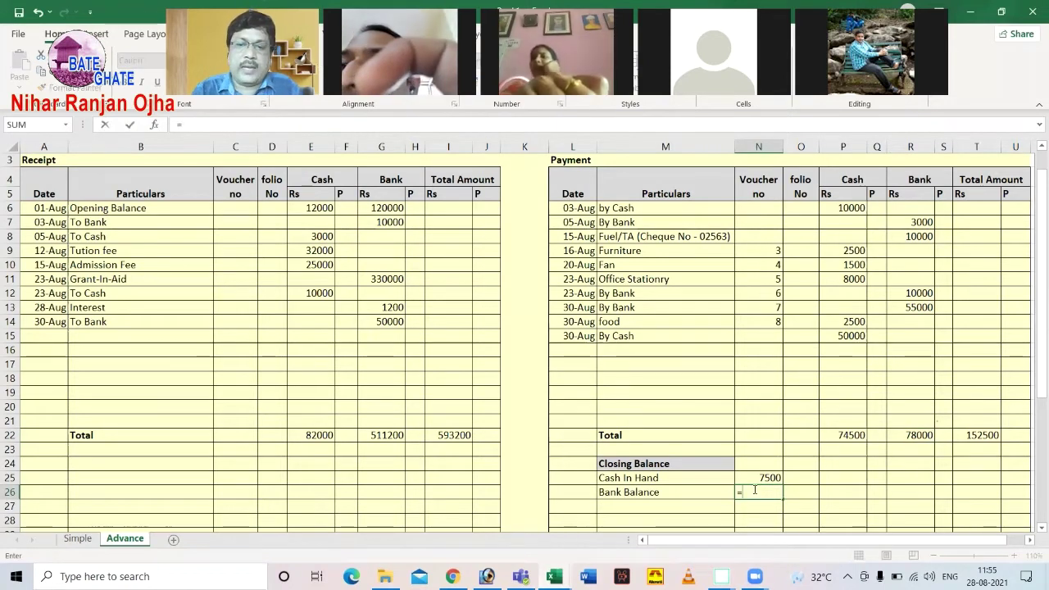
{"action": "left_click", "coordinate": [376, 435]}
{"action": "type", "text": "-"}
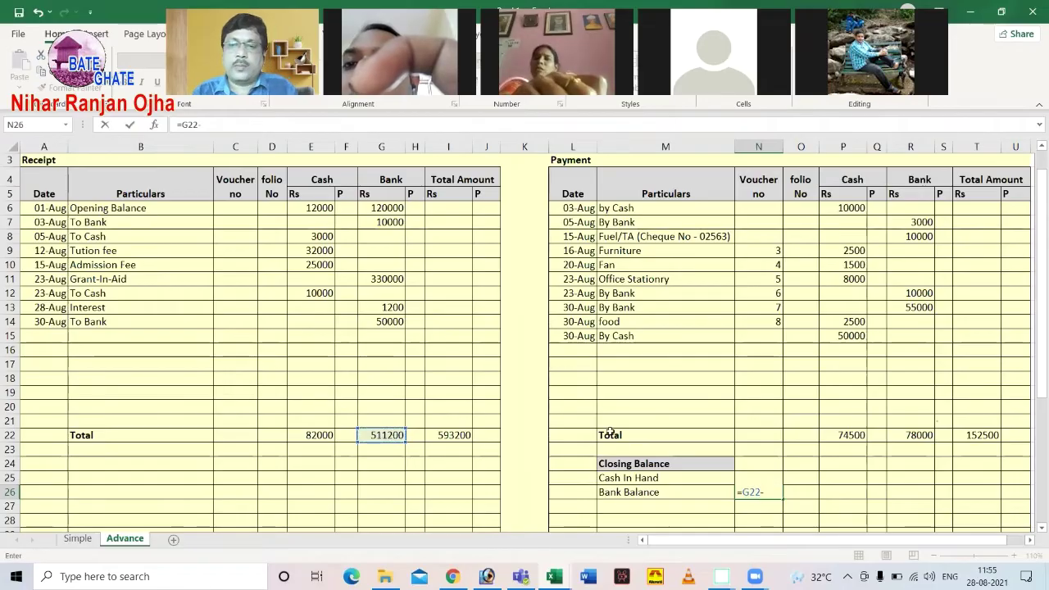
{"action": "left_click", "coordinate": [914, 435]}
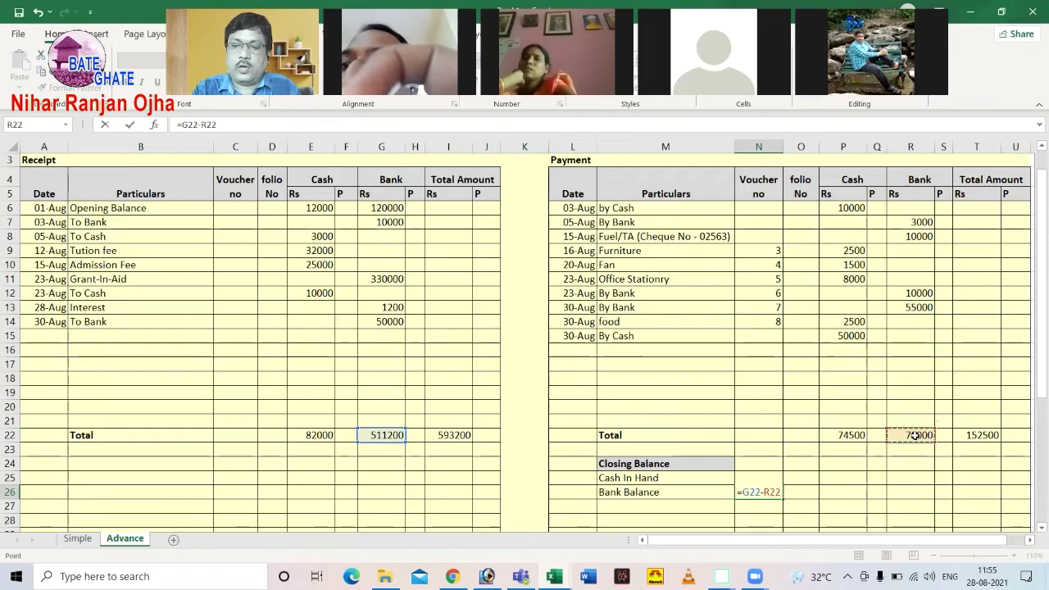
{"action": "key", "text": "Return"}
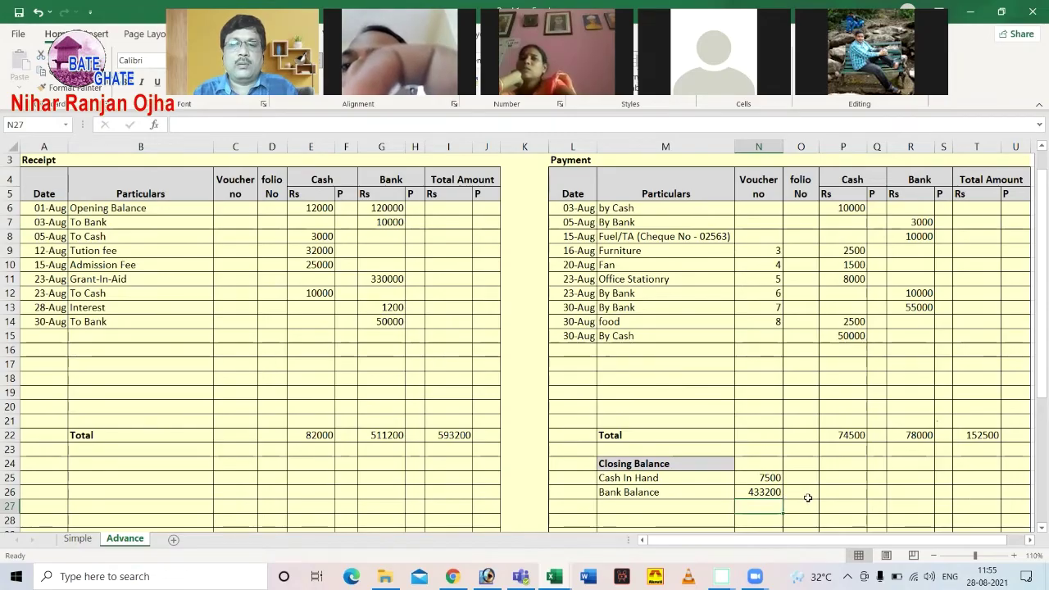
{"action": "left_click", "coordinate": [758, 493]}
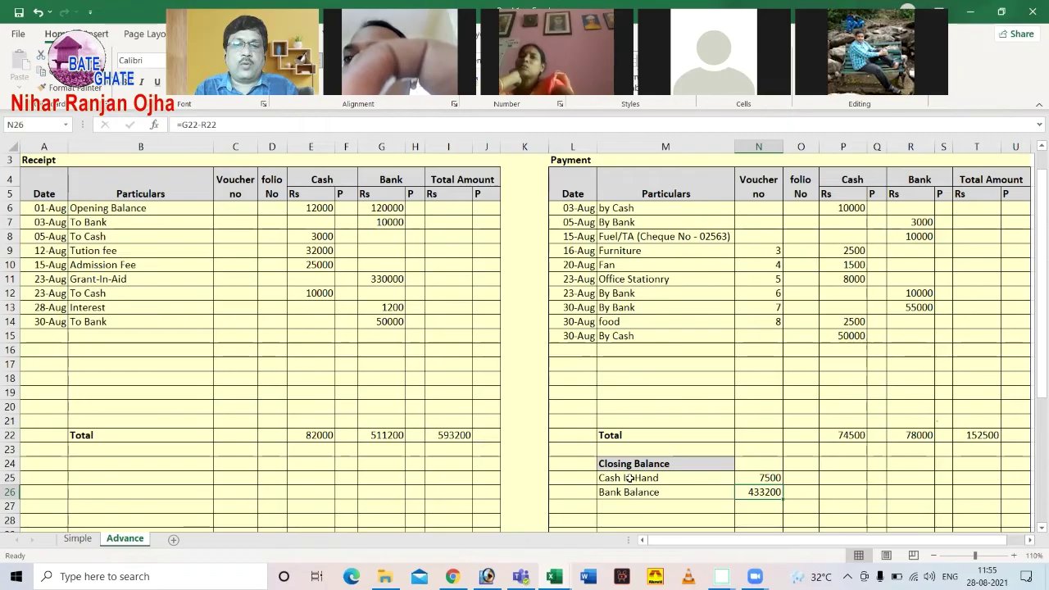
Step: Clear the combined Total Amount figure in I22 of the receipt side's Total row
{"action": "left_click", "coordinate": [705, 477]}
{"action": "left_click_drag", "start_coordinate": [754, 487], "coordinate": [779, 489]}
{"action": "left_click", "coordinate": [801, 478]}
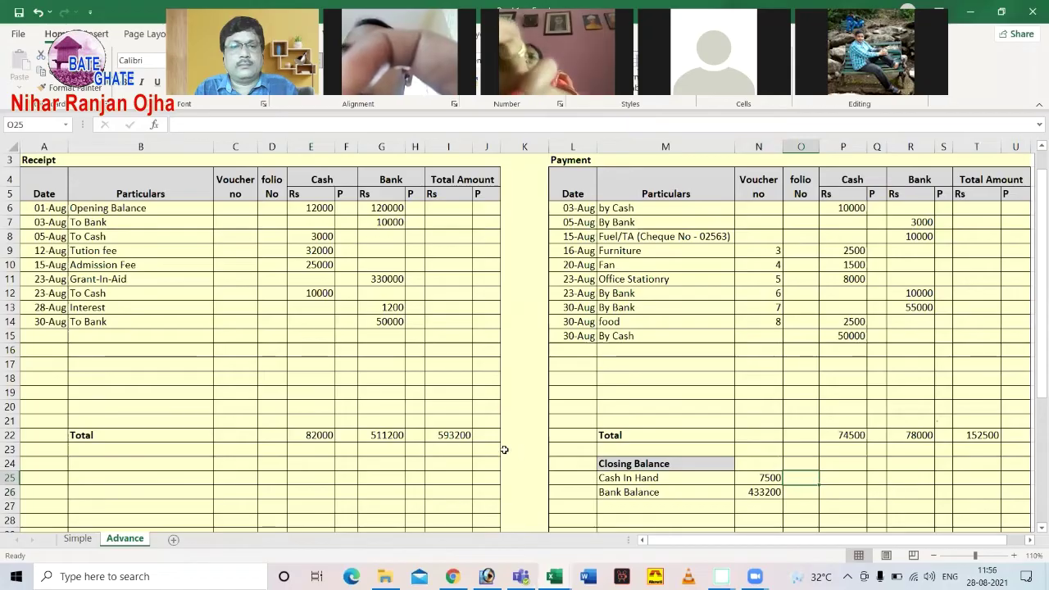
{"action": "left_click", "coordinate": [458, 437]}
{"action": "key", "text": "Delete"}
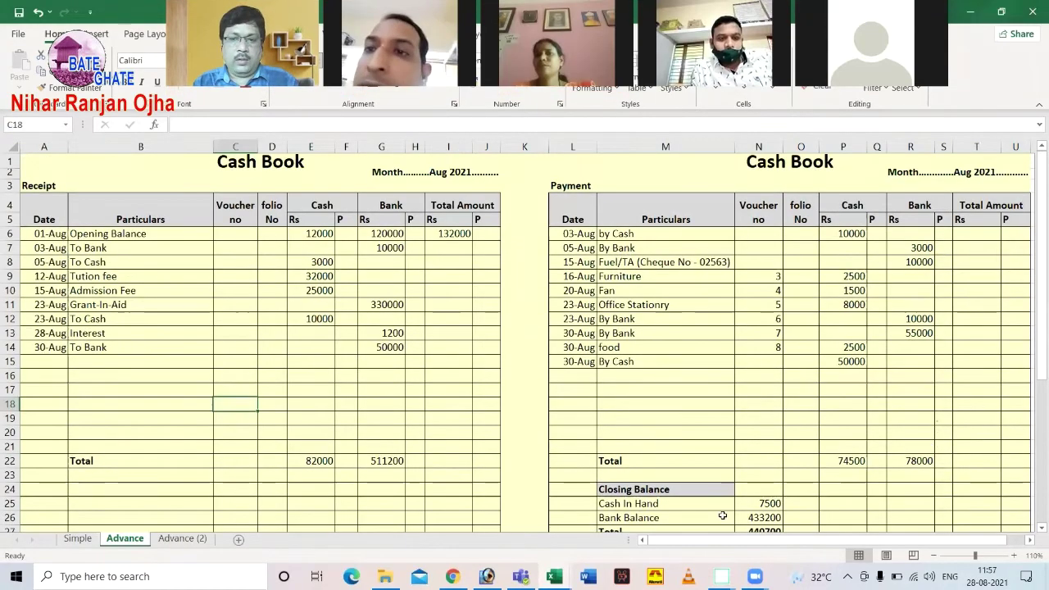
Step: Review the closing Cash In Hand and Bank Balance cells on the Advance sheet
{"action": "scroll", "coordinate": [728, 513], "scroll_direction": "down", "scroll_amount": 1}
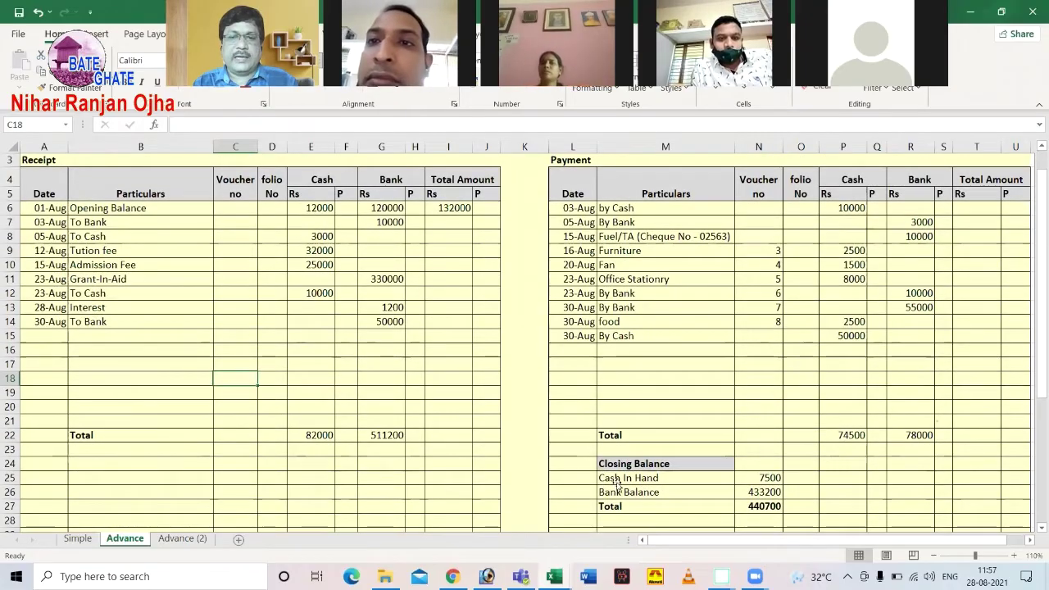
{"action": "left_click", "coordinate": [616, 478]}
{"action": "left_click", "coordinate": [761, 478]}
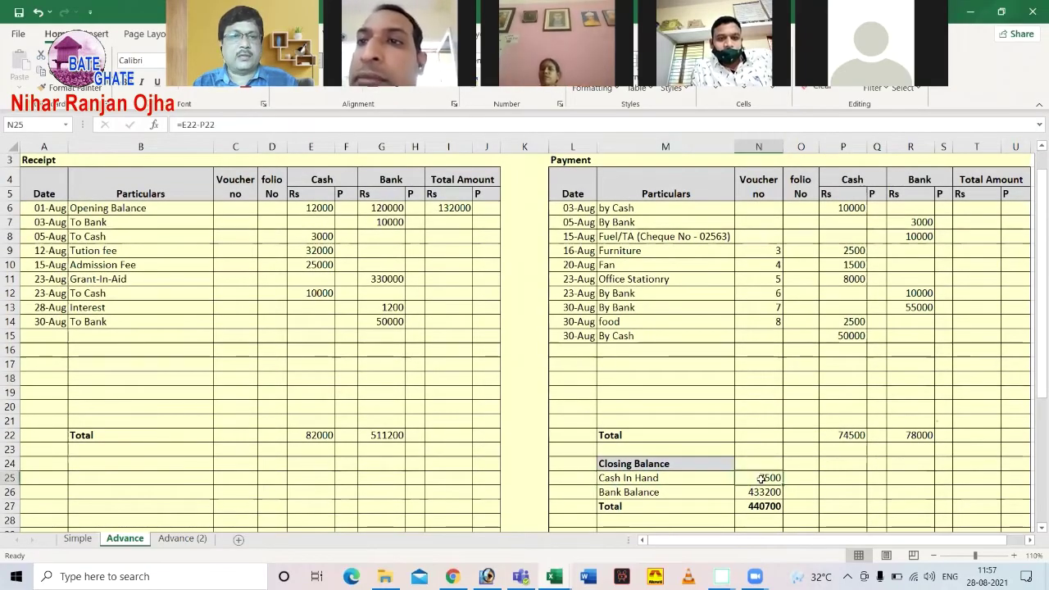
{"action": "left_click", "coordinate": [626, 492]}
{"action": "left_click", "coordinate": [752, 492]}
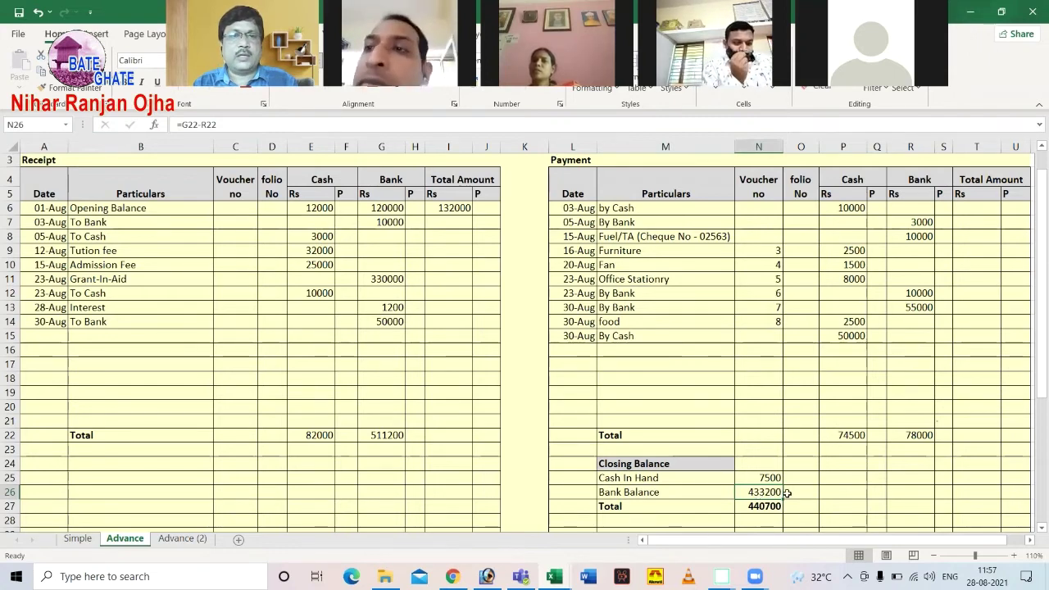
{"action": "scroll", "coordinate": [743, 504], "scroll_direction": "up", "scroll_amount": 1}
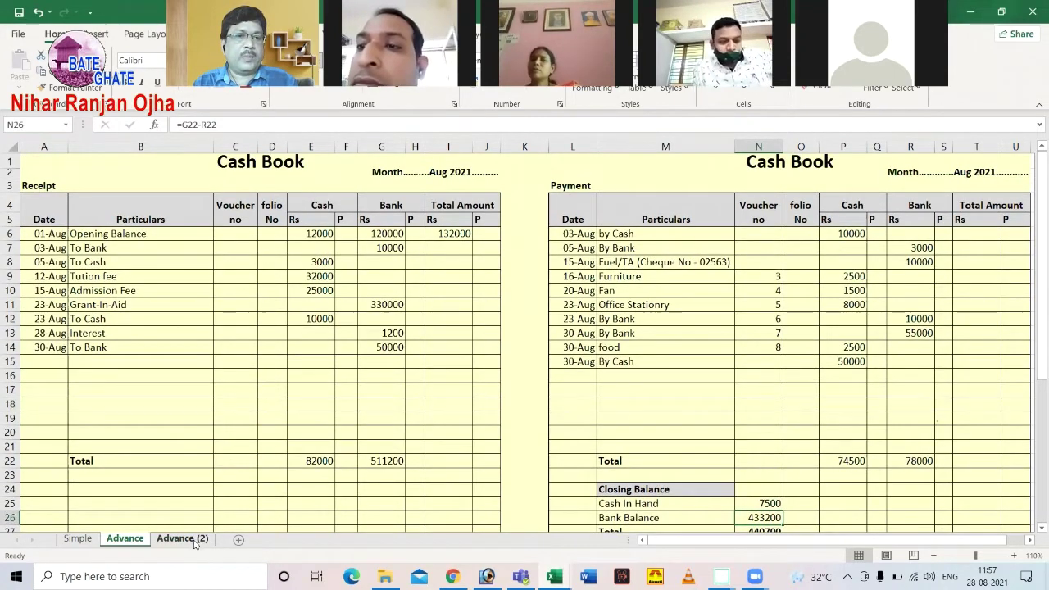
Step: Change the month heading on the receipt side of the Advance (2) sheet to Sep 2021
{"action": "left_click", "coordinate": [182, 538]}
{"action": "double_click", "coordinate": [436, 172]}
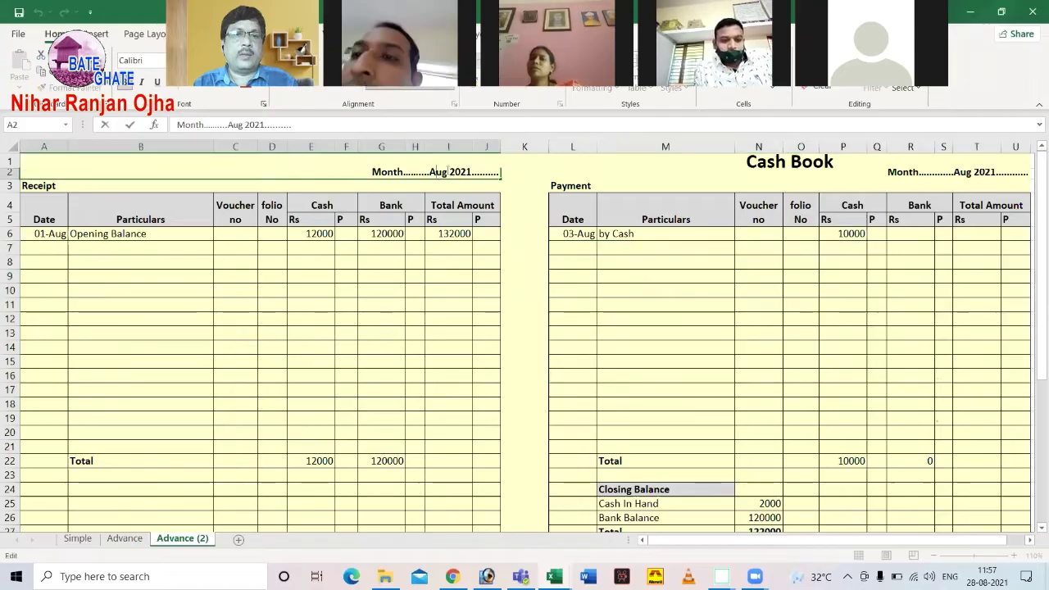
{"action": "type", "text": "Sep"}
{"action": "left_click", "coordinate": [381, 290]}
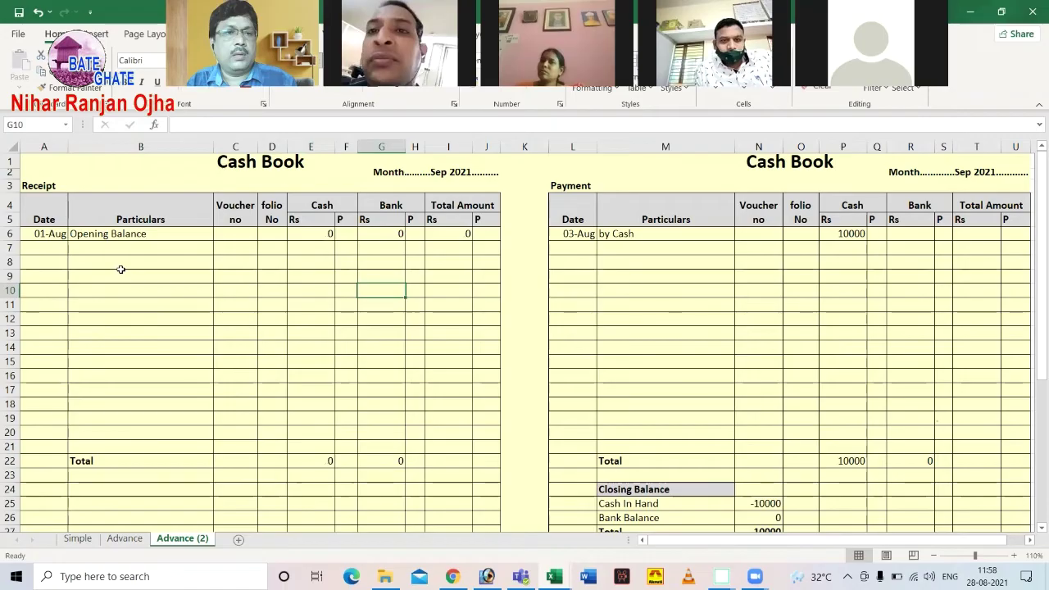
Step: Examine the Opening Balance row on Advance (2), and the closing cash, bank and total balances on the Advance sheet
{"action": "left_click", "coordinate": [120, 233]}
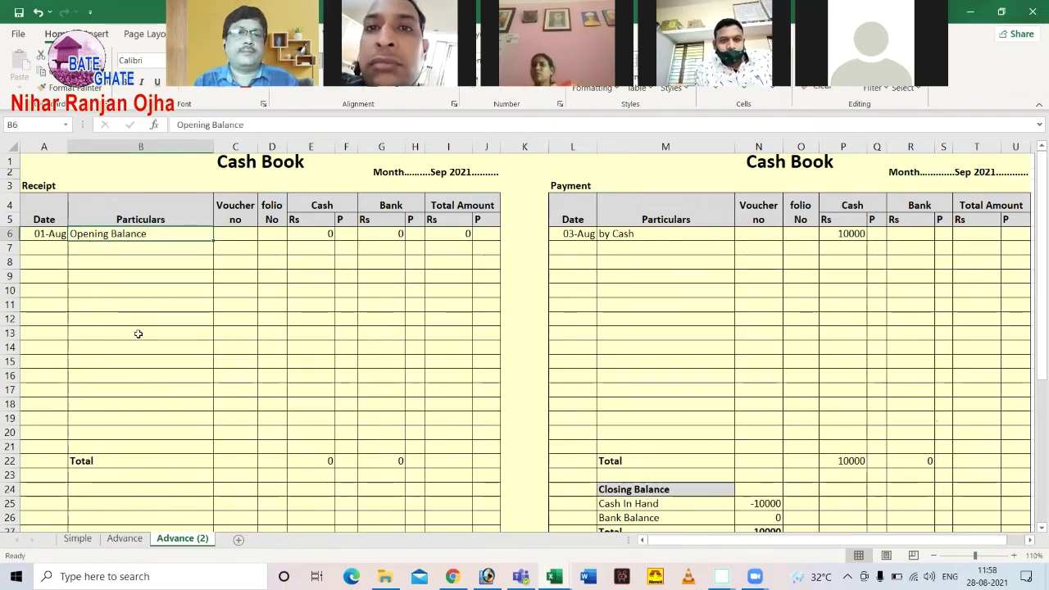
{"action": "left_click", "coordinate": [125, 539]}
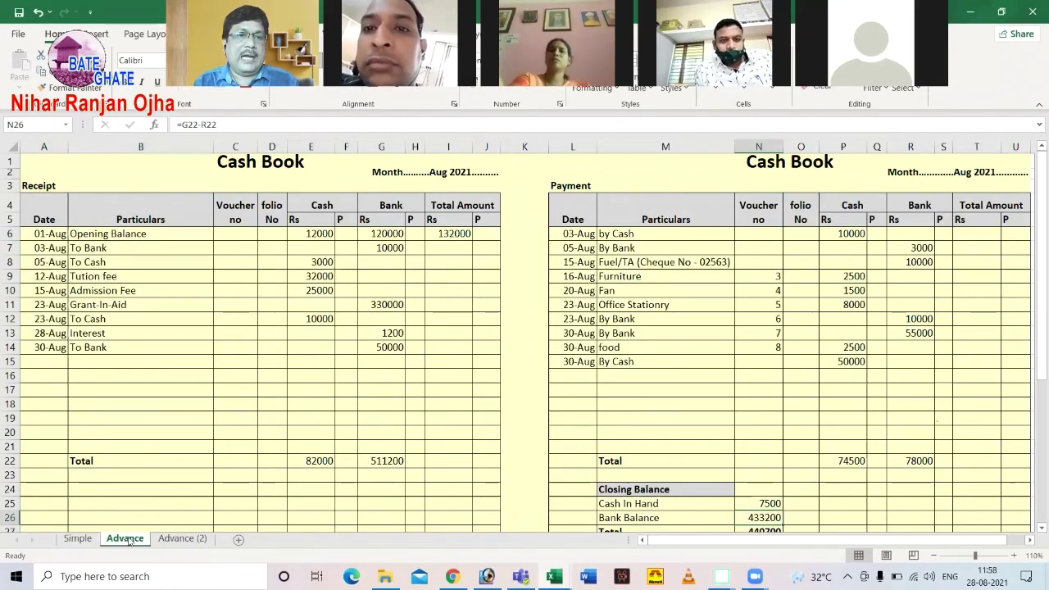
{"action": "left_click_drag", "start_coordinate": [751, 504], "coordinate": [759, 529]}
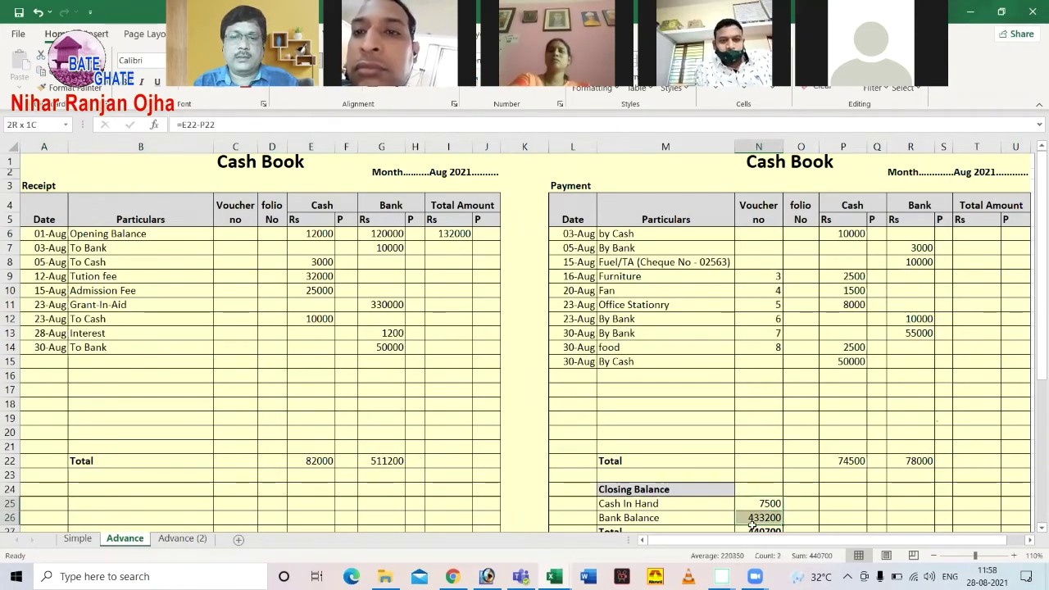
{"action": "scroll", "coordinate": [652, 474], "scroll_direction": "down", "scroll_amount": 1}
{"action": "left_click_drag", "start_coordinate": [652, 475], "coordinate": [762, 508]}
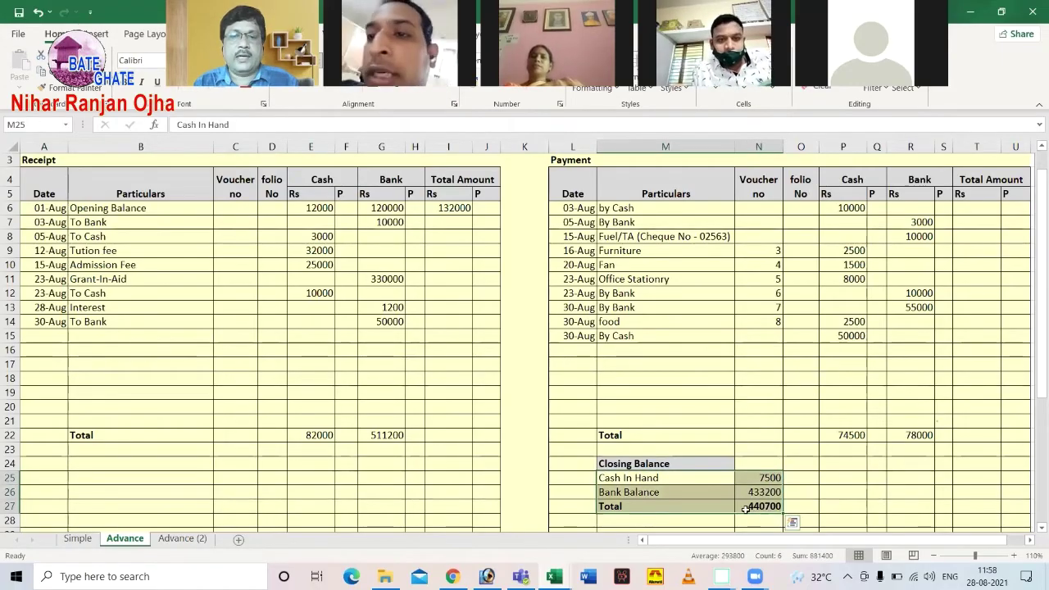
{"action": "left_click", "coordinate": [753, 507]}
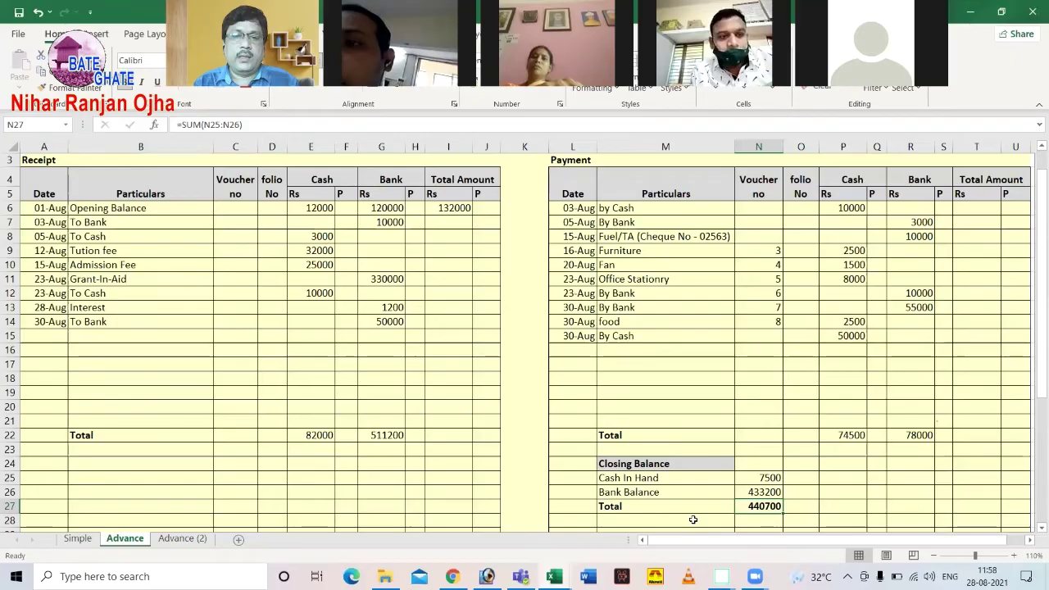
{"action": "left_click", "coordinate": [625, 481]}
{"action": "left_click", "coordinate": [761, 479]}
{"action": "scroll", "coordinate": [683, 499], "scroll_direction": "up", "scroll_amount": 1}
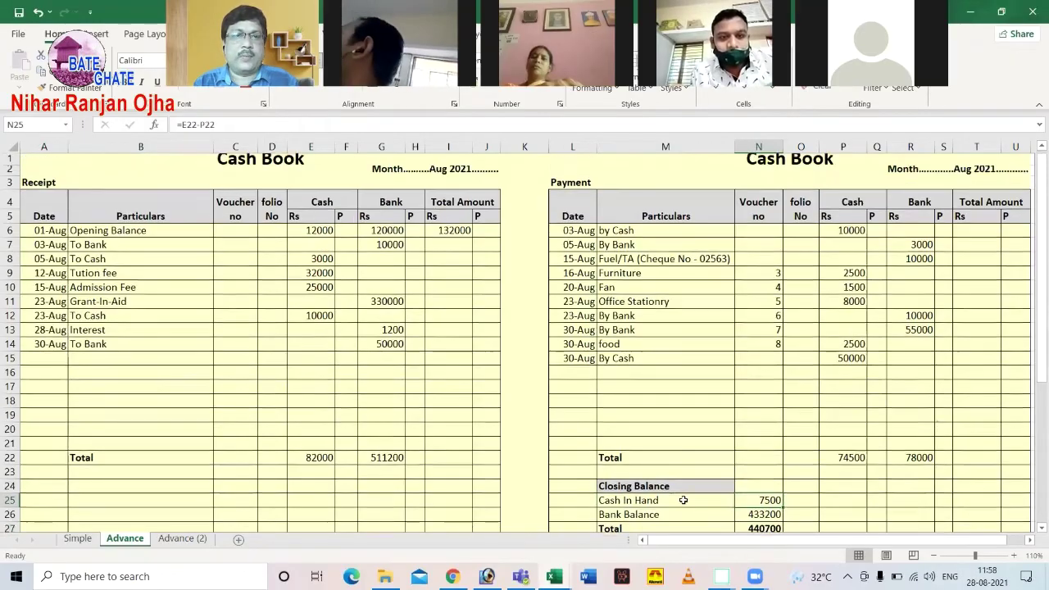
Step: Enter 7500 as the opening cash balance in E6 of the Advance (2) sheet
{"action": "left_click", "coordinate": [182, 539]}
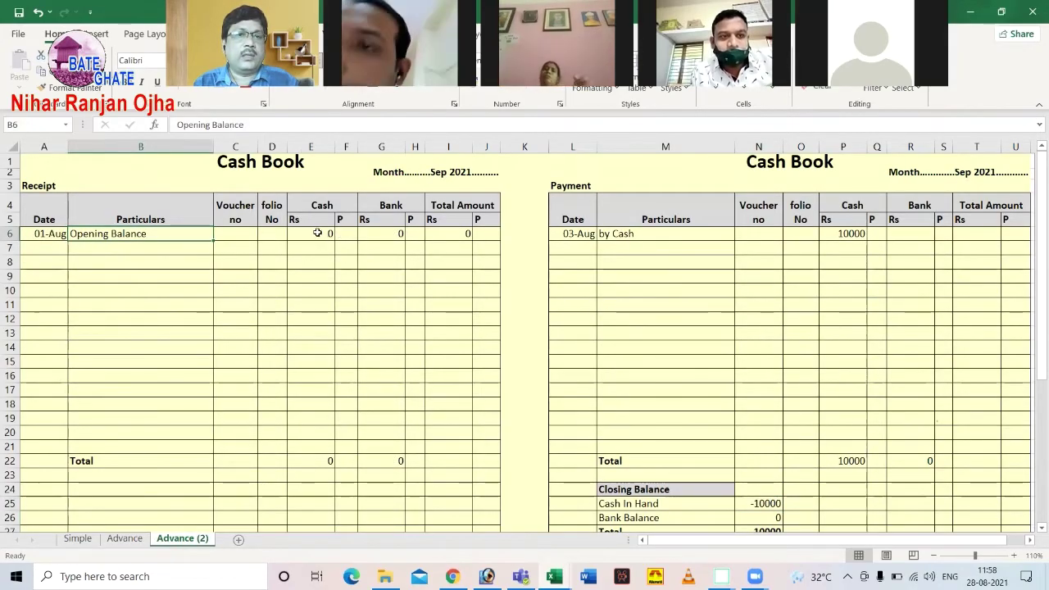
{"action": "left_click", "coordinate": [318, 234]}
{"action": "type", "text": "7500"}
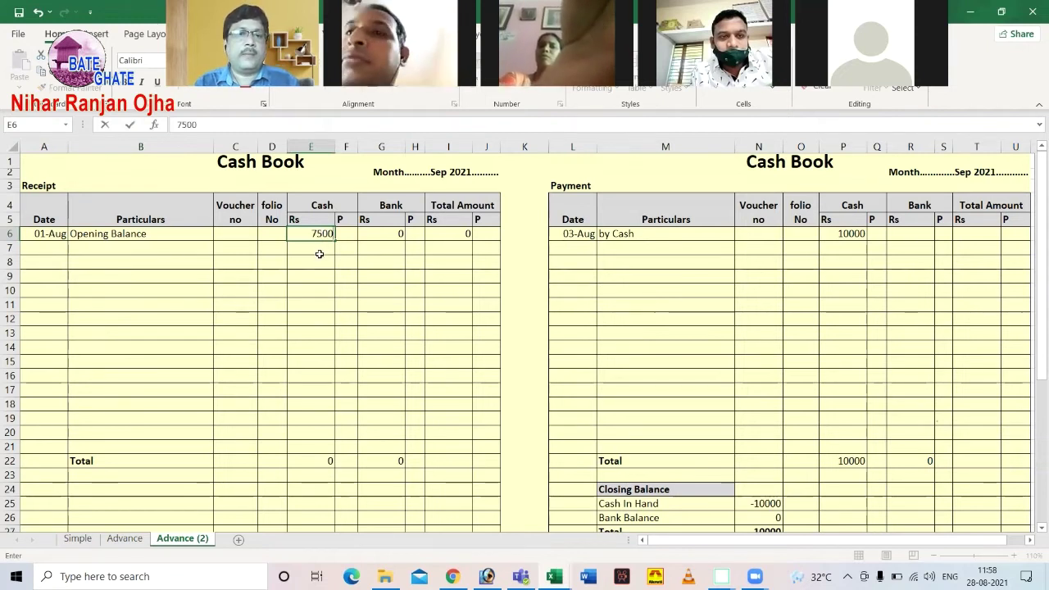
{"action": "key", "text": "Return"}
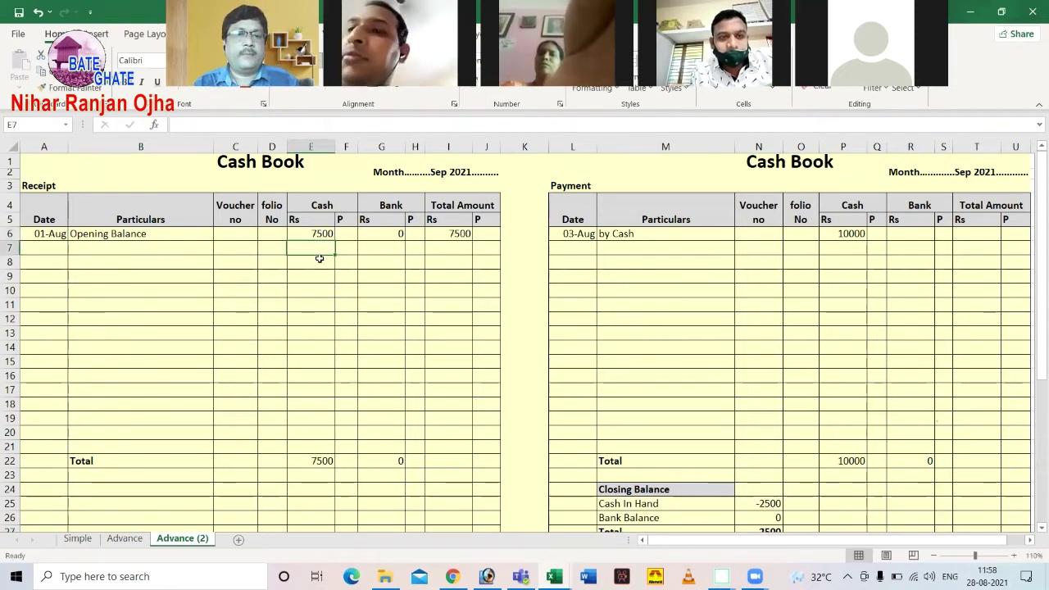
Step: Check August's closing bank balance on the Advance sheet and enter 433200 as the opening bank balance in G6 of Advance (2)
{"action": "left_click", "coordinate": [124, 538]}
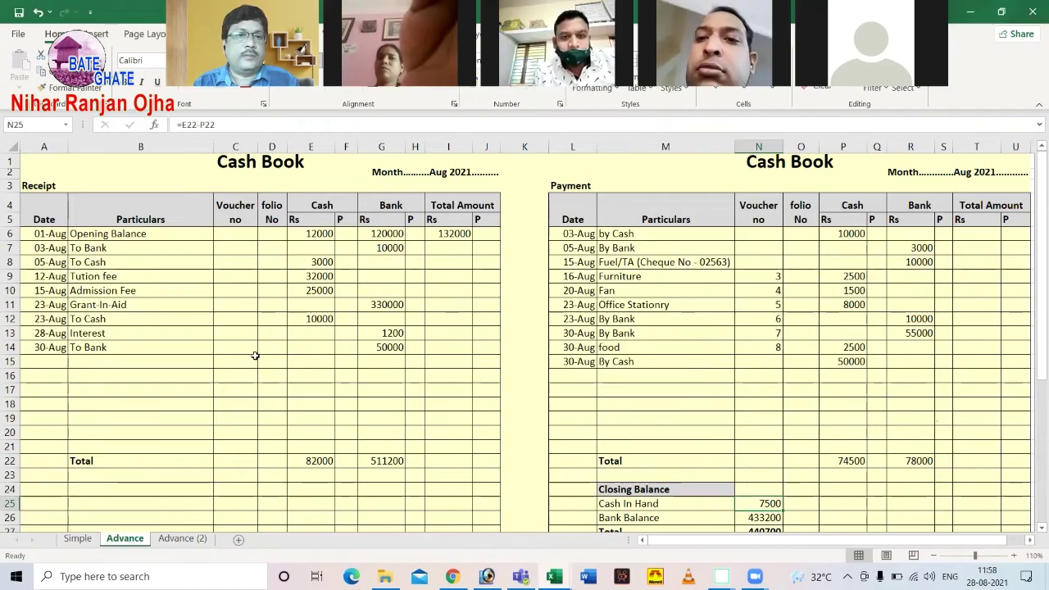
{"action": "left_click", "coordinate": [201, 539]}
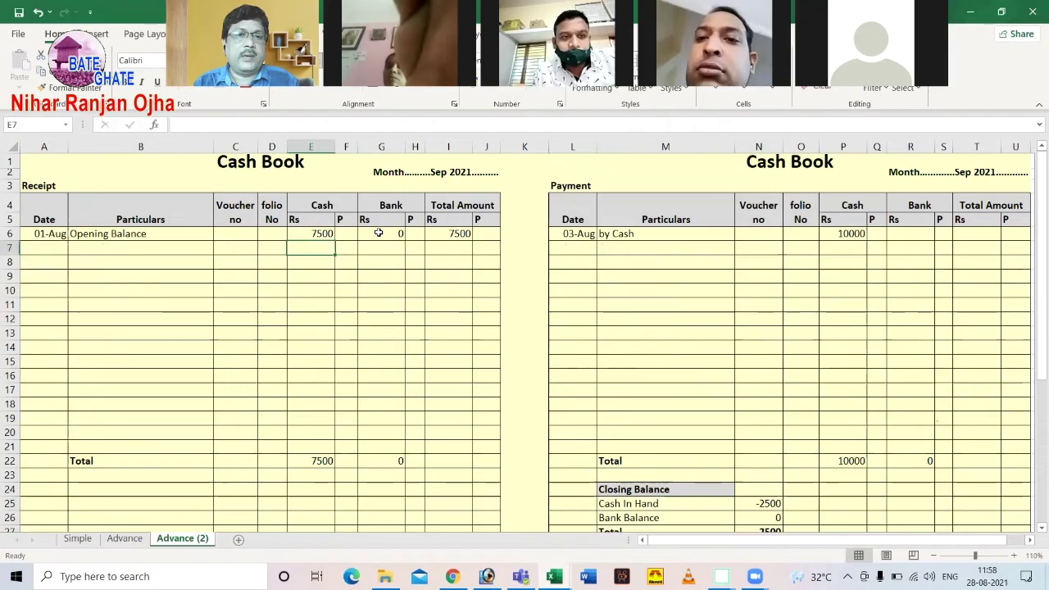
{"action": "left_click", "coordinate": [379, 234]}
{"action": "type", "text": "4"}
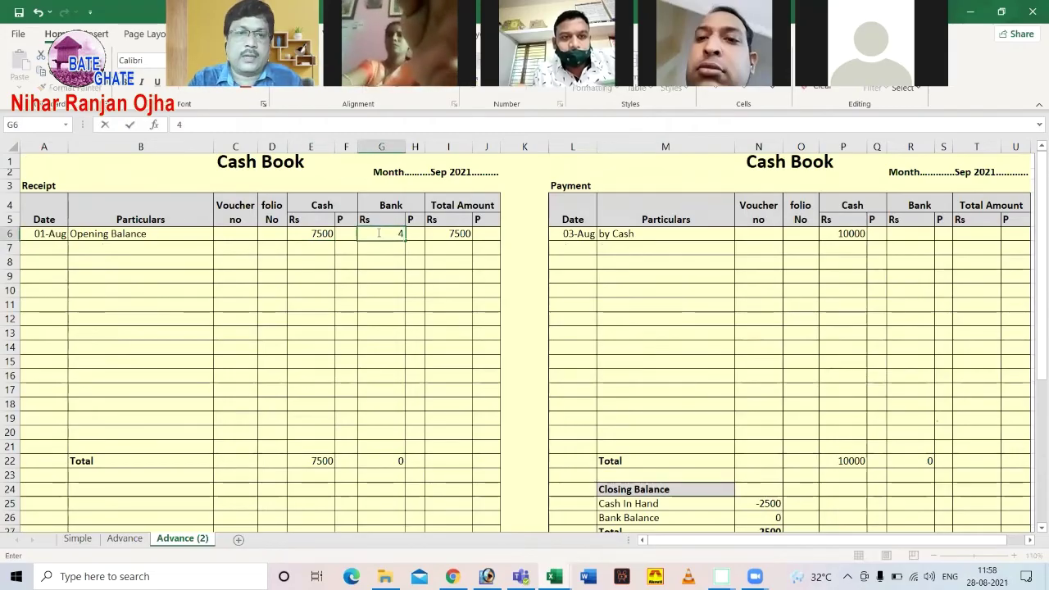
{"action": "type", "text": "33200"}
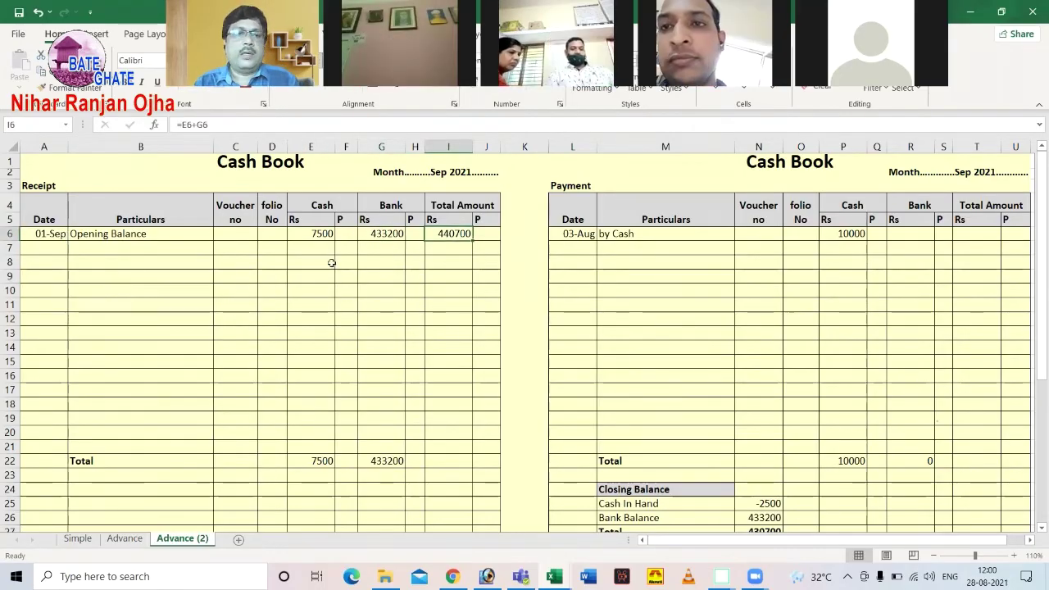
Step: Compare the August cash book with the September one and select the September payment rows through the cash total
{"action": "left_click", "coordinate": [132, 538]}
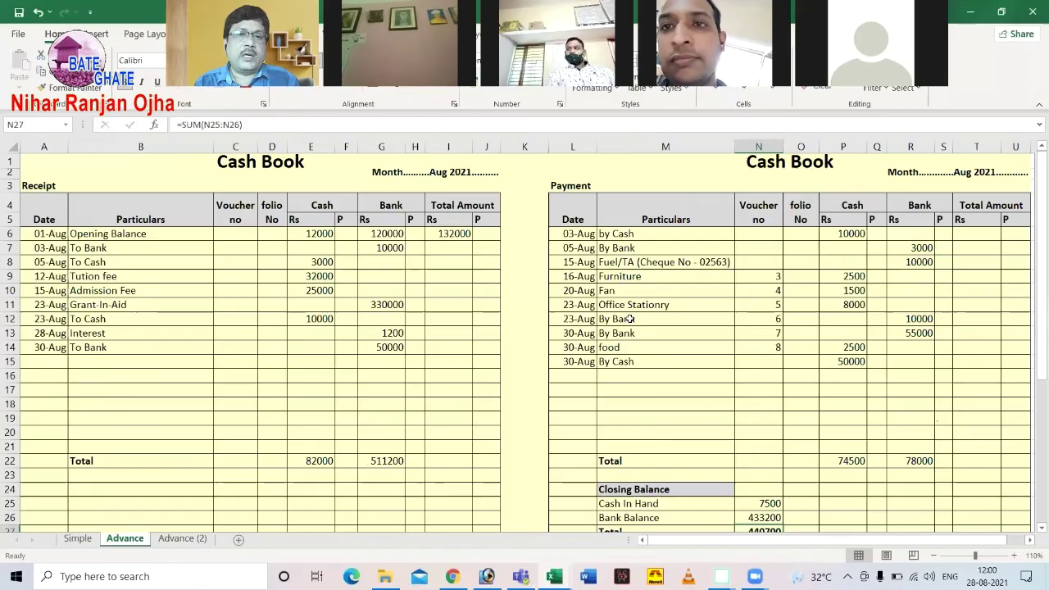
{"action": "left_click", "coordinate": [182, 540]}
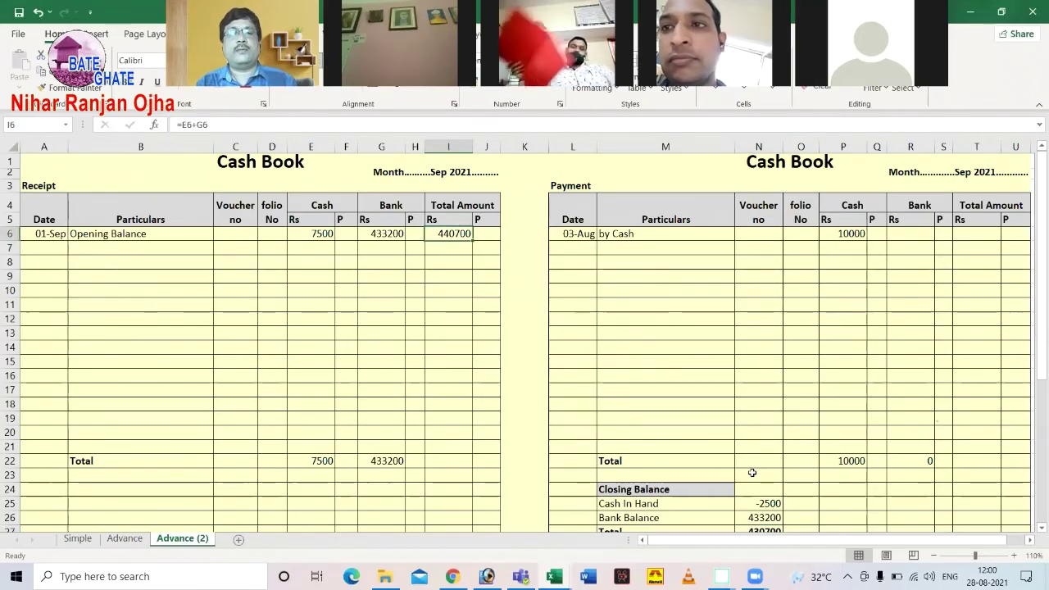
{"action": "left_click_drag", "start_coordinate": [584, 234], "coordinate": [878, 462]}
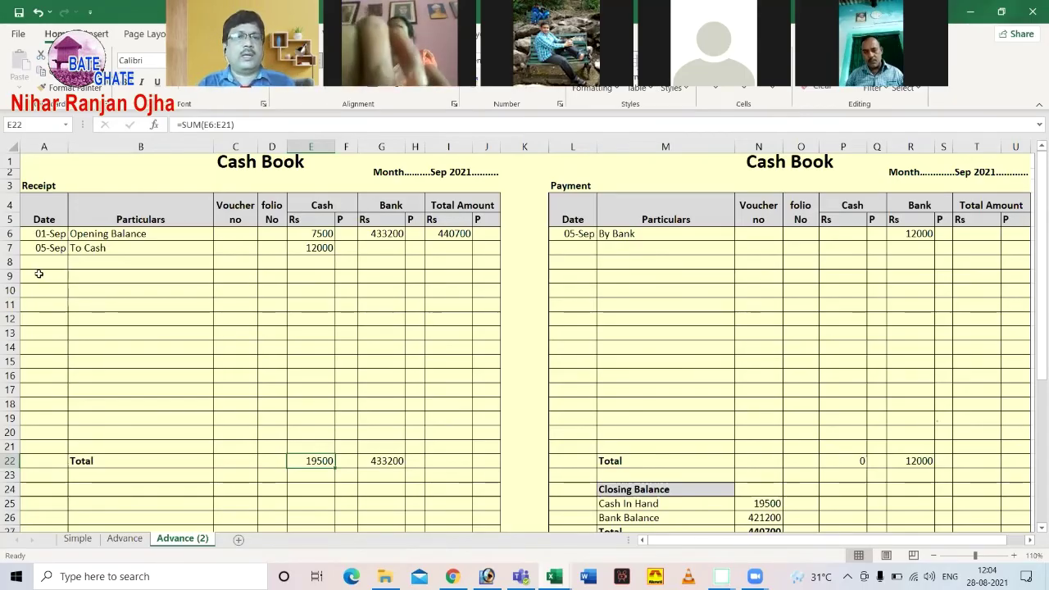
Step: Review the September receipt rows, focusing on the Opening Balance entry's date, cash amount and bank amount
{"action": "left_click", "coordinate": [310, 481]}
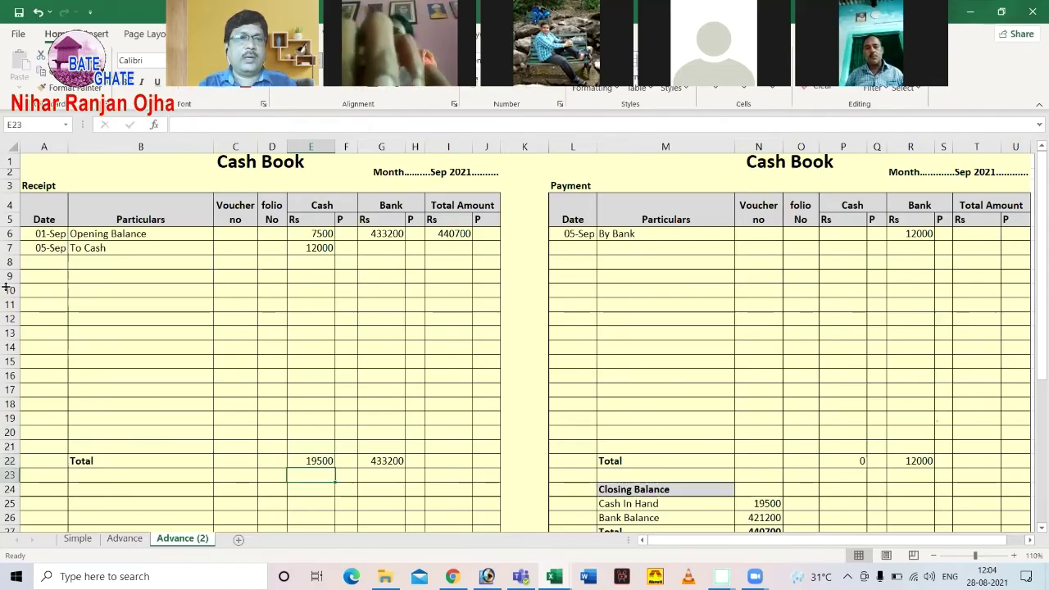
{"action": "left_click_drag", "start_coordinate": [36, 233], "coordinate": [377, 277]}
{"action": "left_click", "coordinate": [341, 347]}
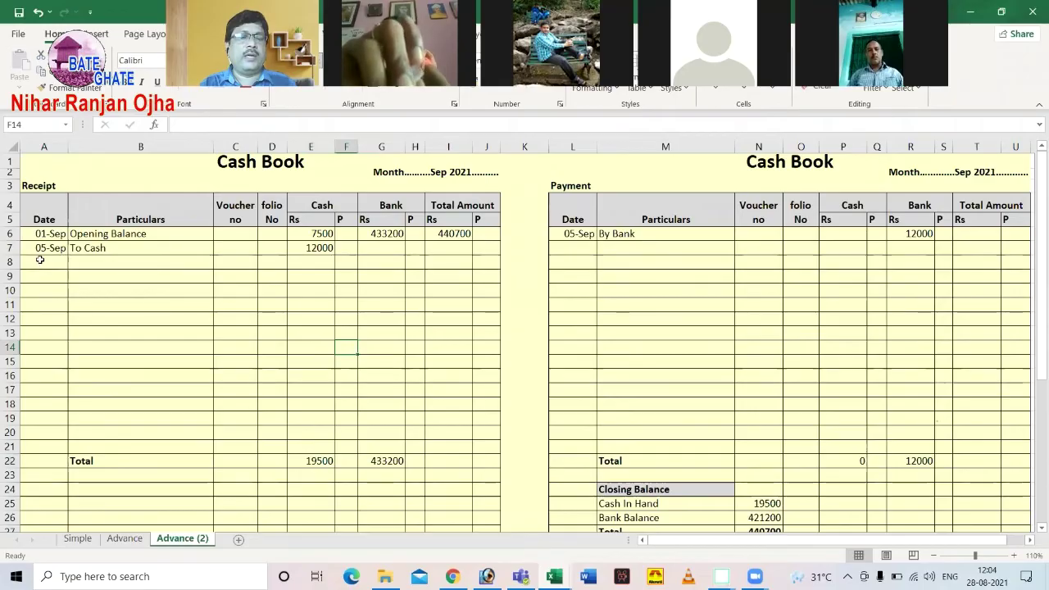
{"action": "left_click", "coordinate": [40, 234]}
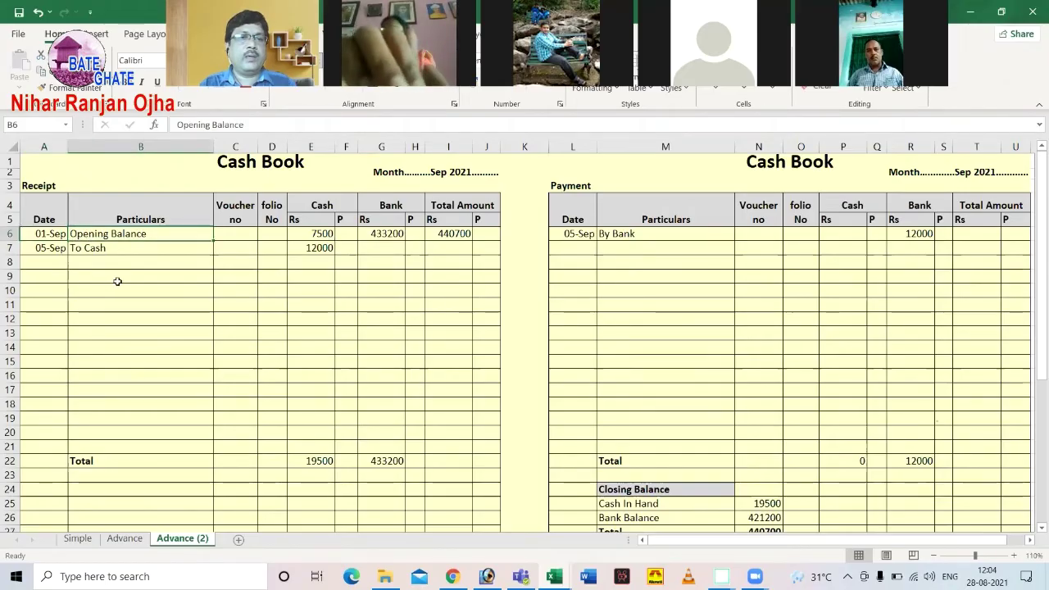
{"action": "left_click", "coordinate": [316, 234]}
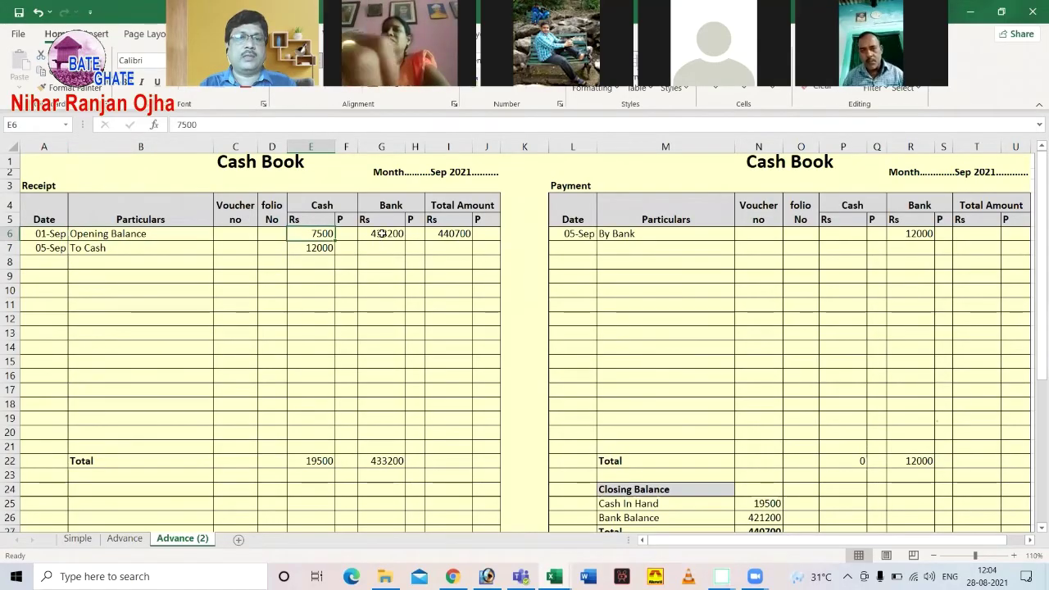
{"action": "left_click", "coordinate": [382, 235]}
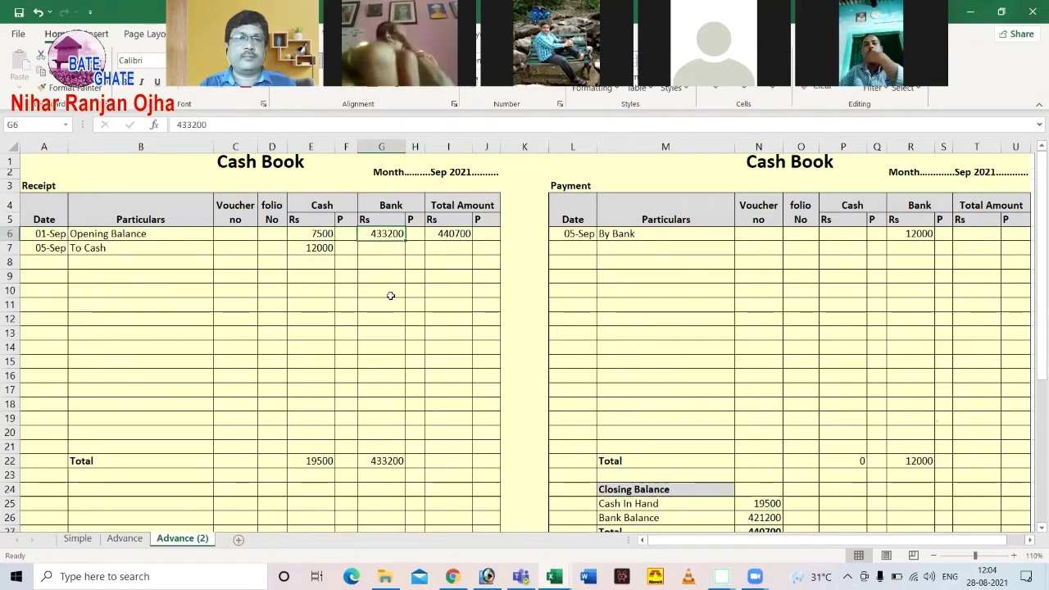
Step: Change the date of the "To Cash" receipt in row 7 to 01-Sep
{"action": "left_click", "coordinate": [43, 248]}
{"action": "double_click", "coordinate": [41, 248]}
{"action": "double_click", "coordinate": [31, 248]}
{"action": "type", "text": "01"}
{"action": "left_click", "coordinate": [126, 286]}
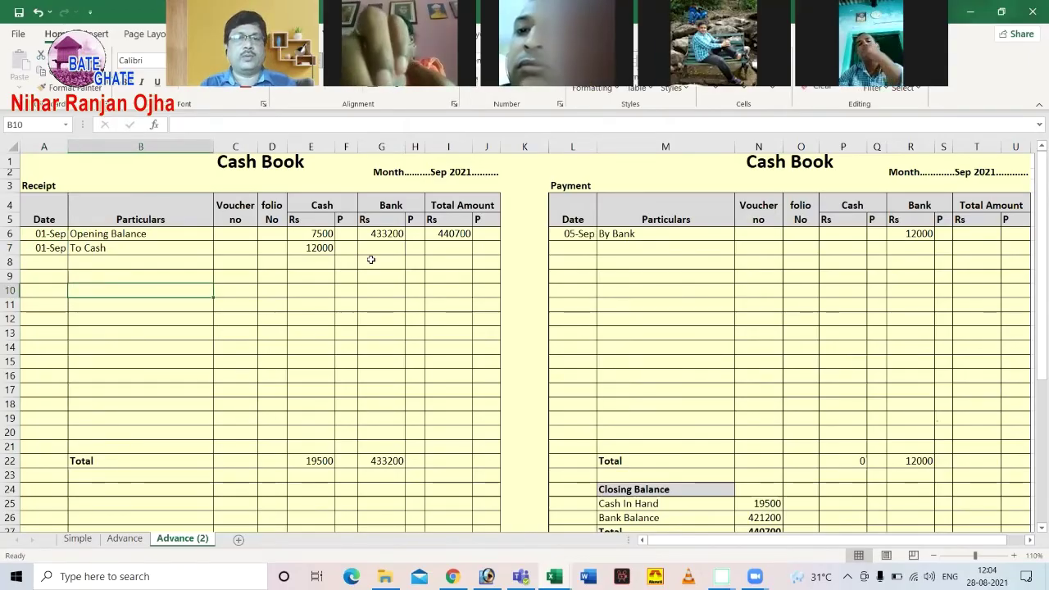
Step: Change the date of the "By Bank" payment in row 6 to 01-Sep
{"action": "double_click", "coordinate": [558, 234]}
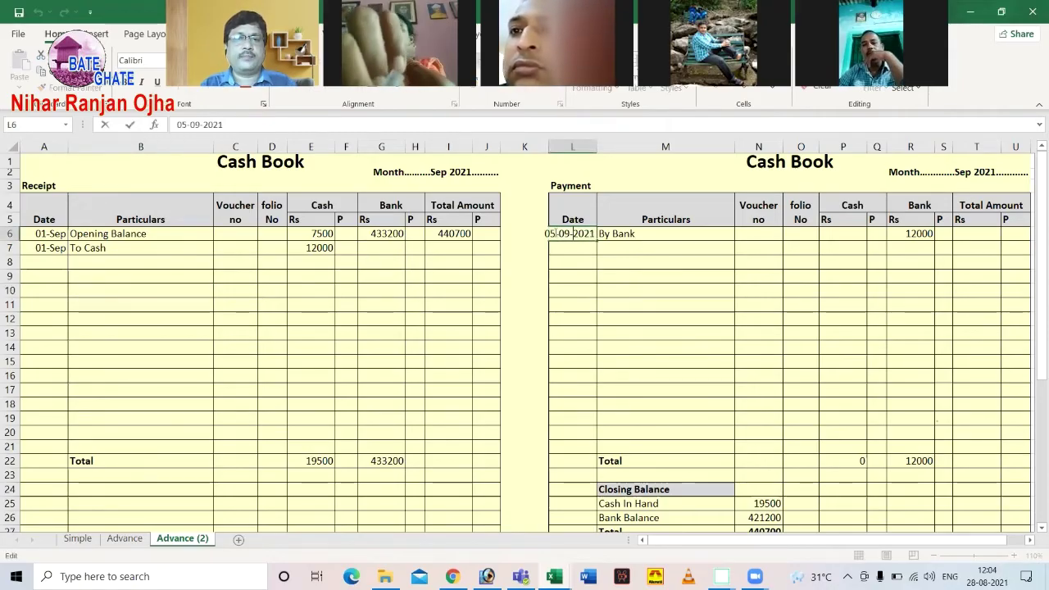
{"action": "double_click", "coordinate": [554, 233]}
{"action": "type", "text": "01-Sep"}
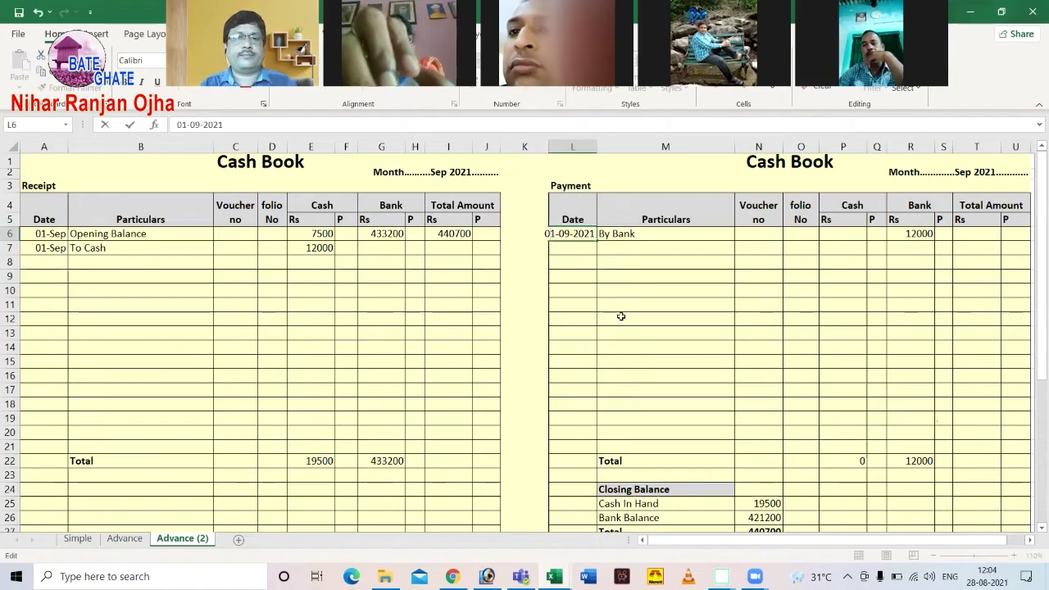
{"action": "left_click", "coordinate": [620, 306]}
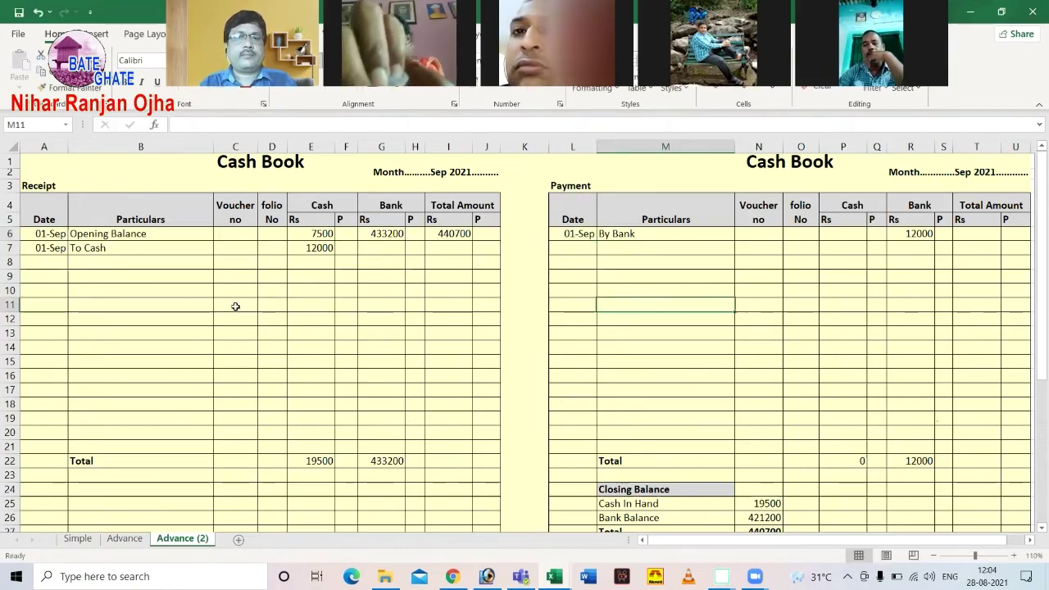
Step: Review the "To Cash" receipt, the matching "By Bank" payment, the cash and bank totals, and the closing bank balance formula
{"action": "left_click", "coordinate": [78, 249]}
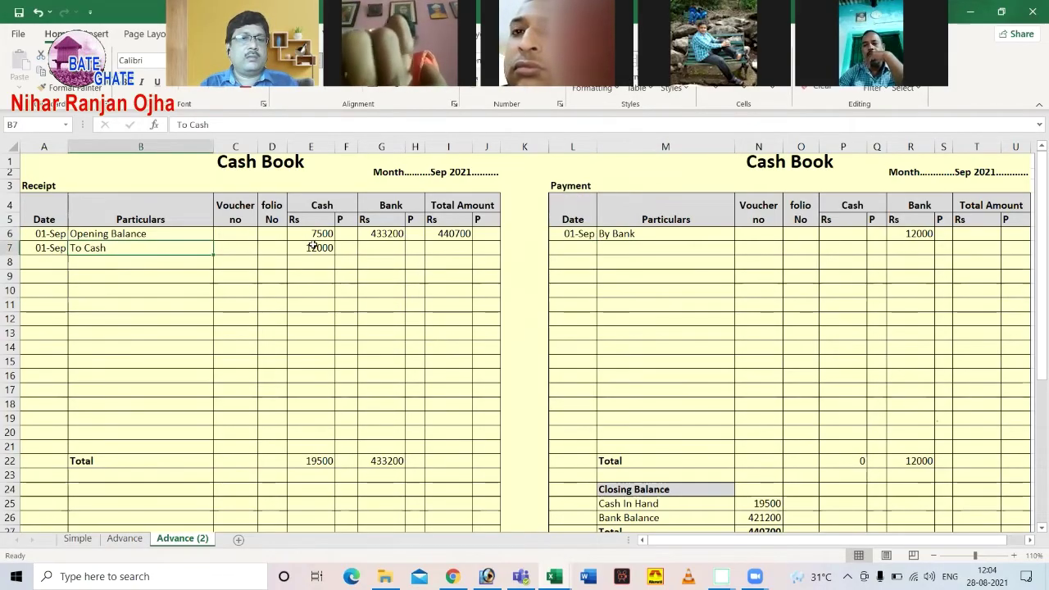
{"action": "left_click", "coordinate": [327, 248]}
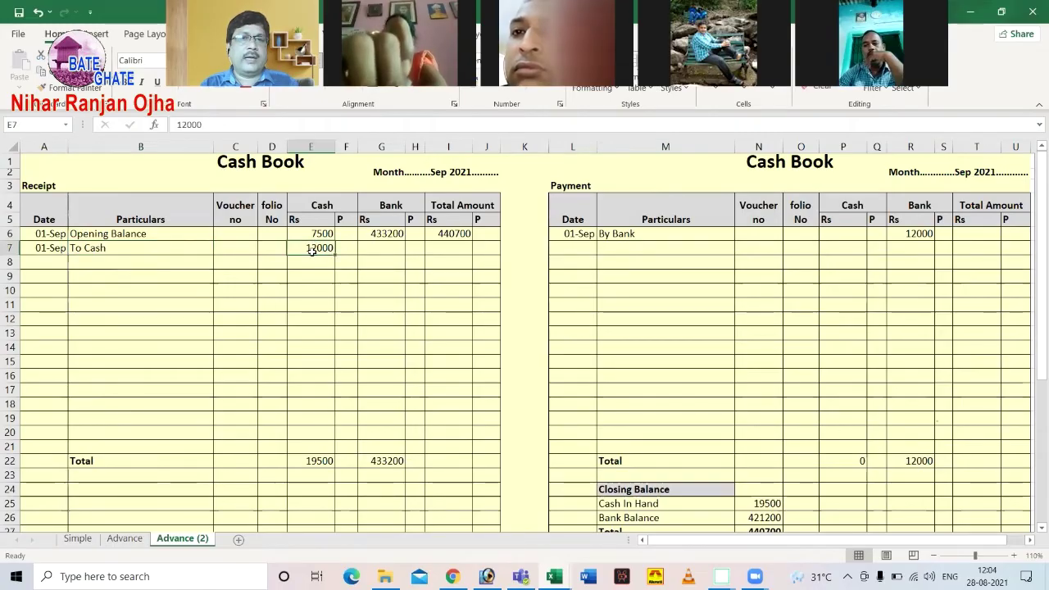
{"action": "left_click", "coordinate": [911, 236]}
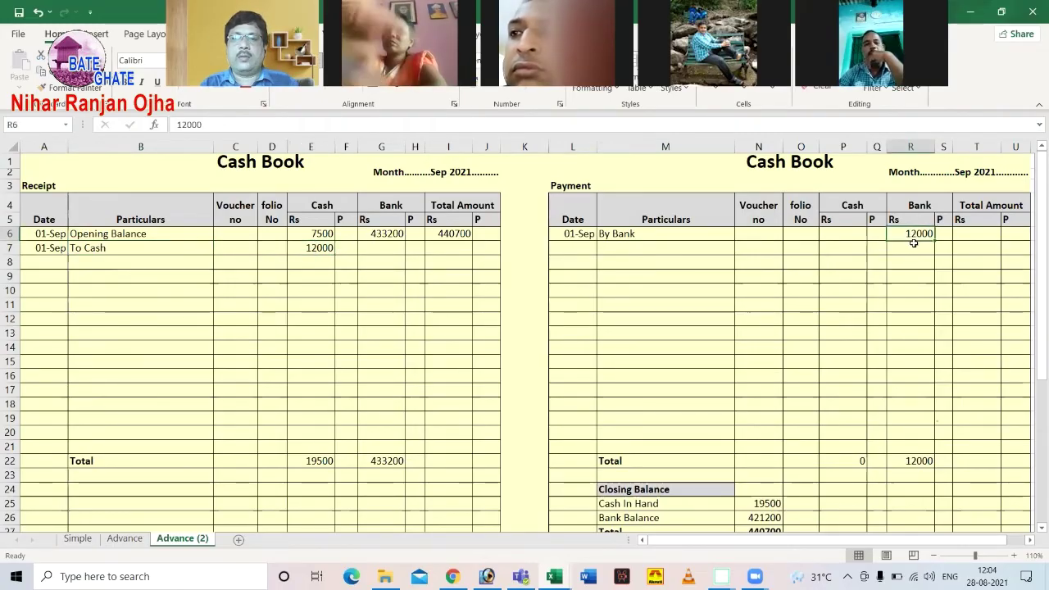
{"action": "left_click", "coordinate": [310, 463]}
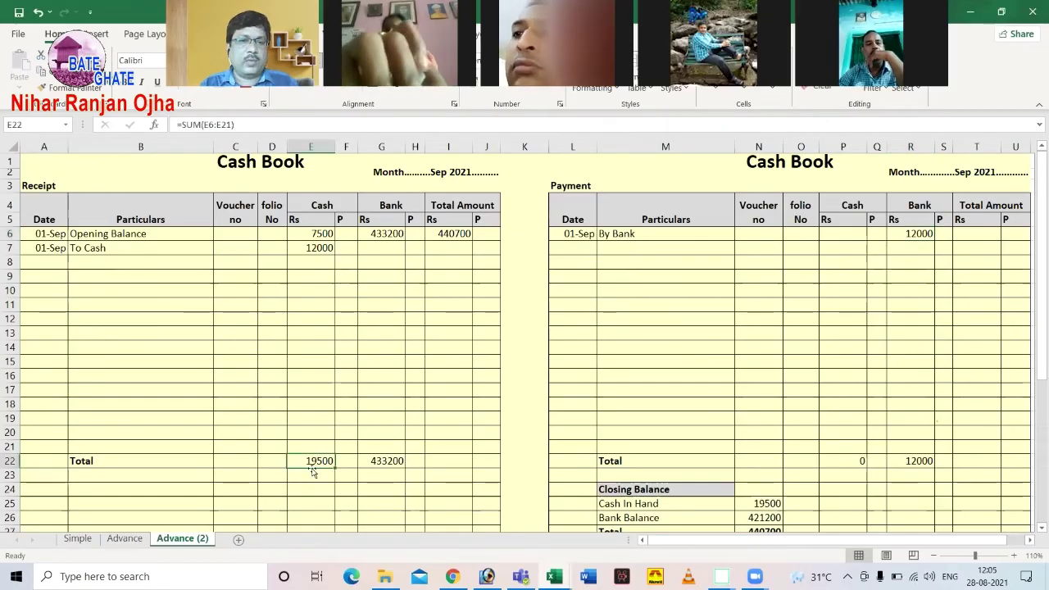
{"action": "left_click", "coordinate": [915, 461]}
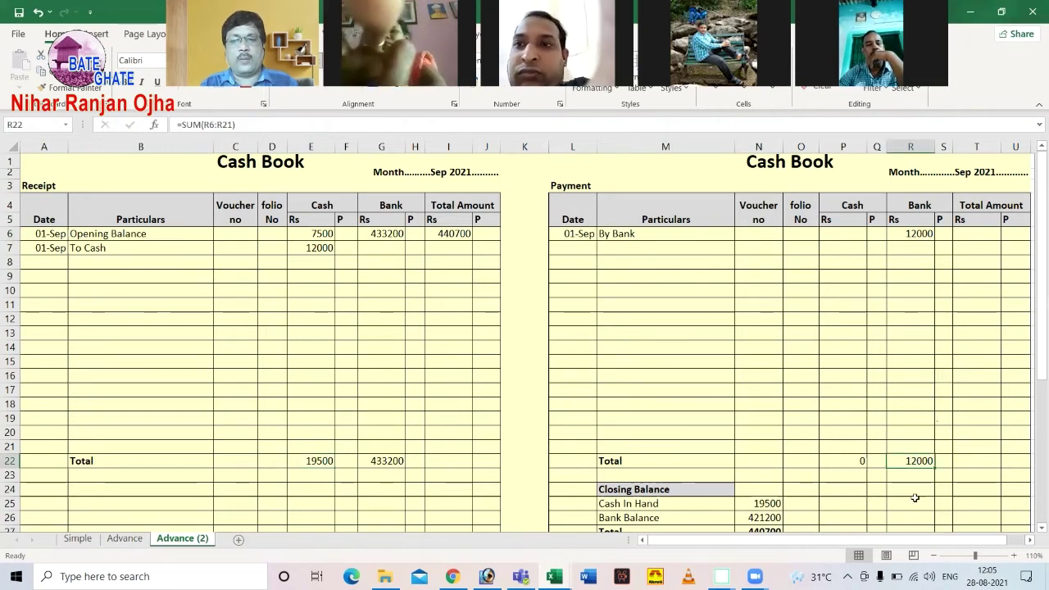
{"action": "scroll", "coordinate": [914, 488], "scroll_direction": "down", "scroll_amount": 1}
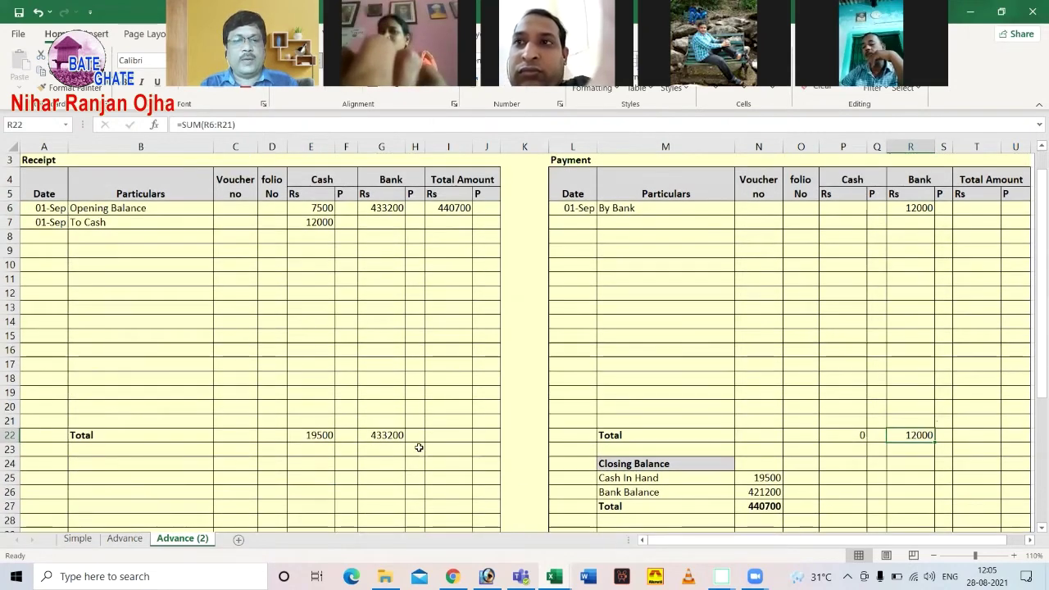
{"action": "left_click", "coordinate": [392, 435]}
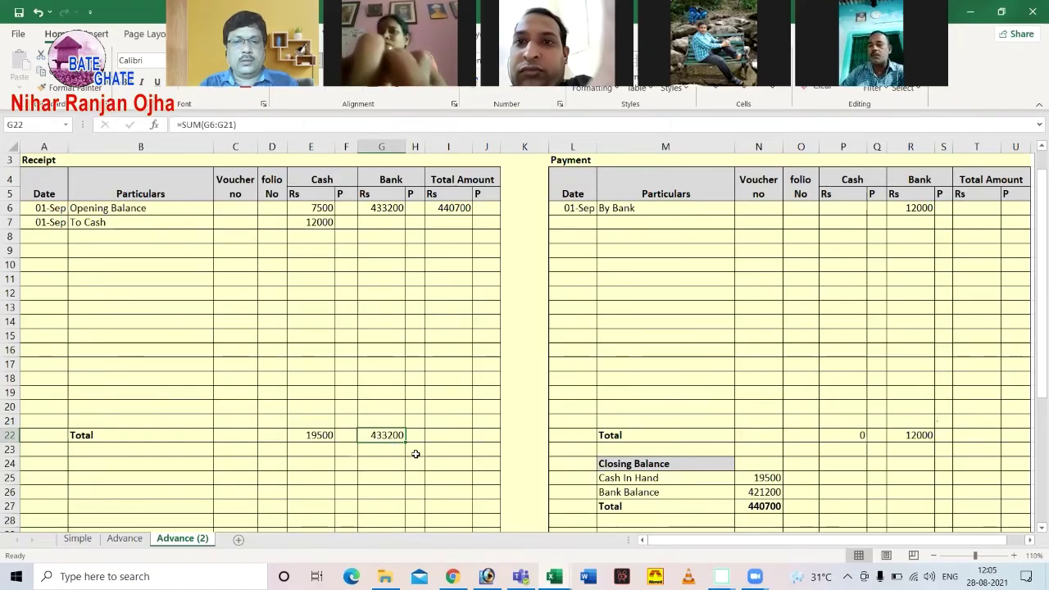
{"action": "left_click", "coordinate": [771, 492]}
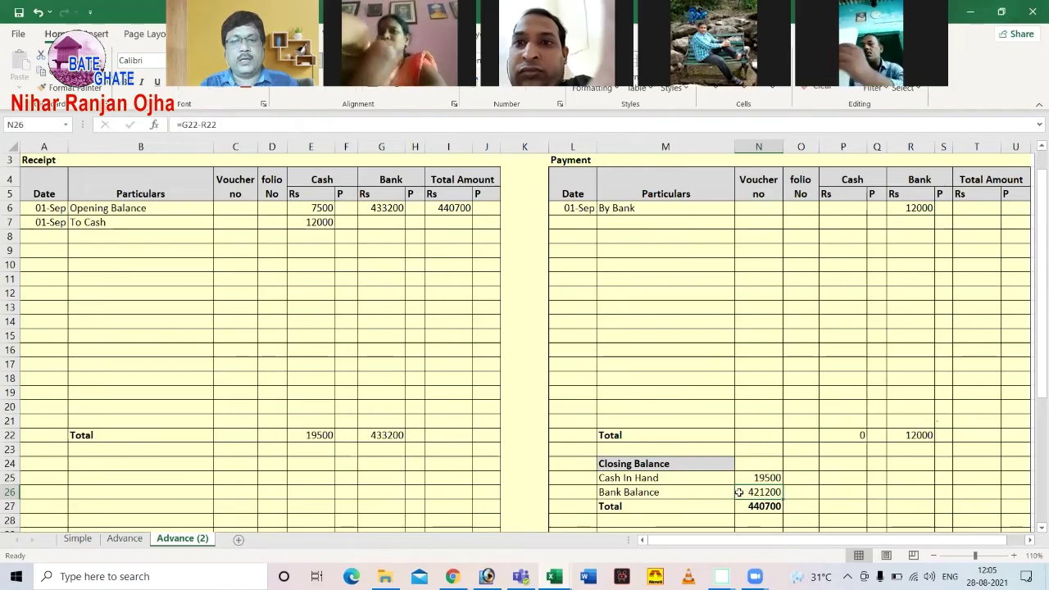
{"action": "left_click_drag", "start_coordinate": [724, 490], "coordinate": [860, 491]}
{"action": "scroll", "coordinate": [453, 497], "scroll_direction": "up", "scroll_amount": 1}
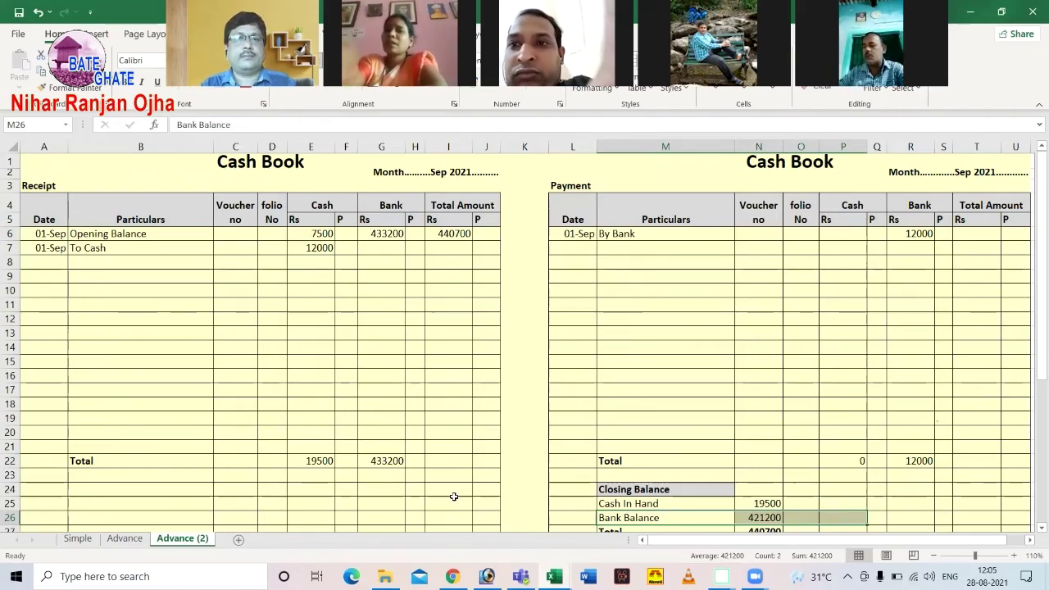
{"action": "left_click", "coordinate": [759, 518]}
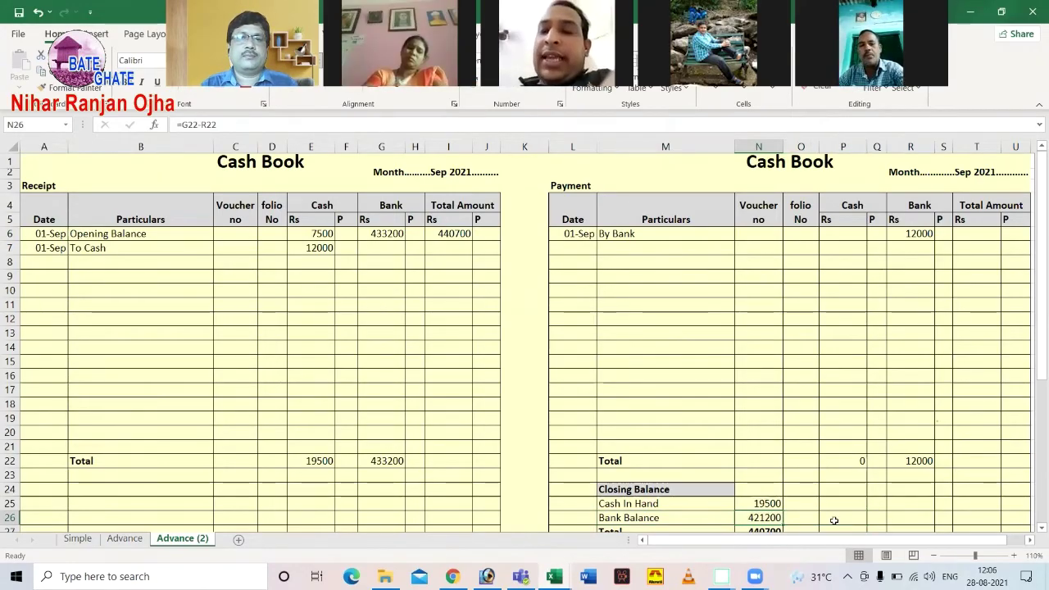
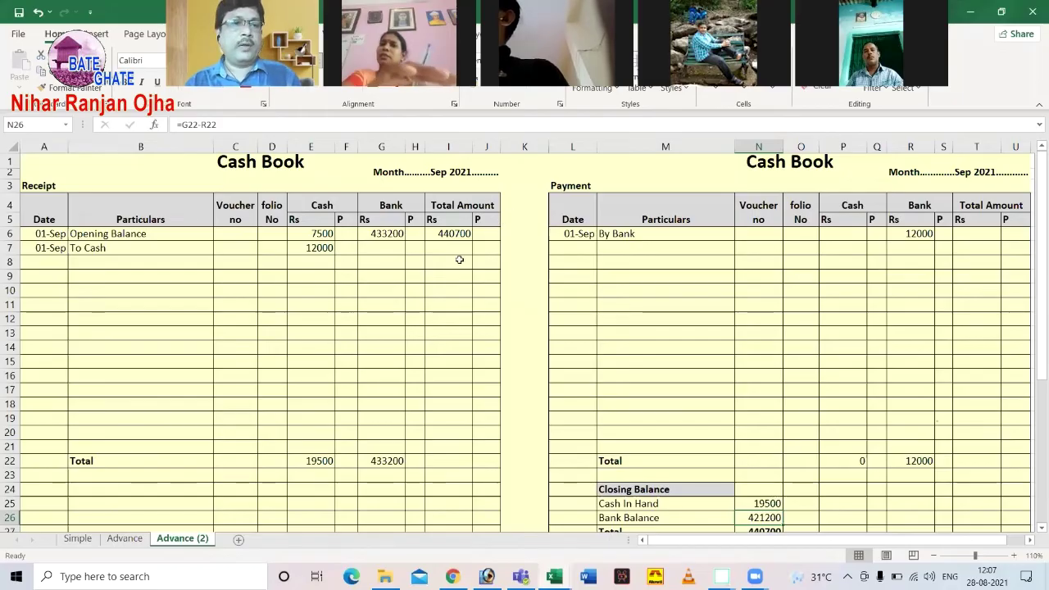
Step: Add a "Tution Fee" receipt in row 8 dated 1 Sep with a cash amount of 25000
{"action": "left_click", "coordinate": [63, 247]}
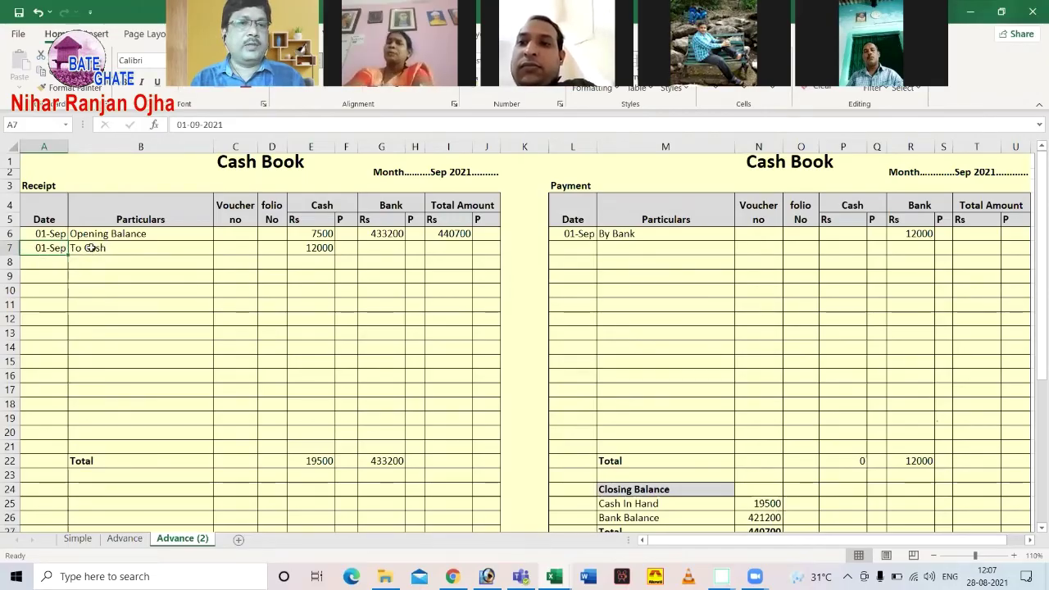
{"action": "left_click", "coordinate": [310, 247]}
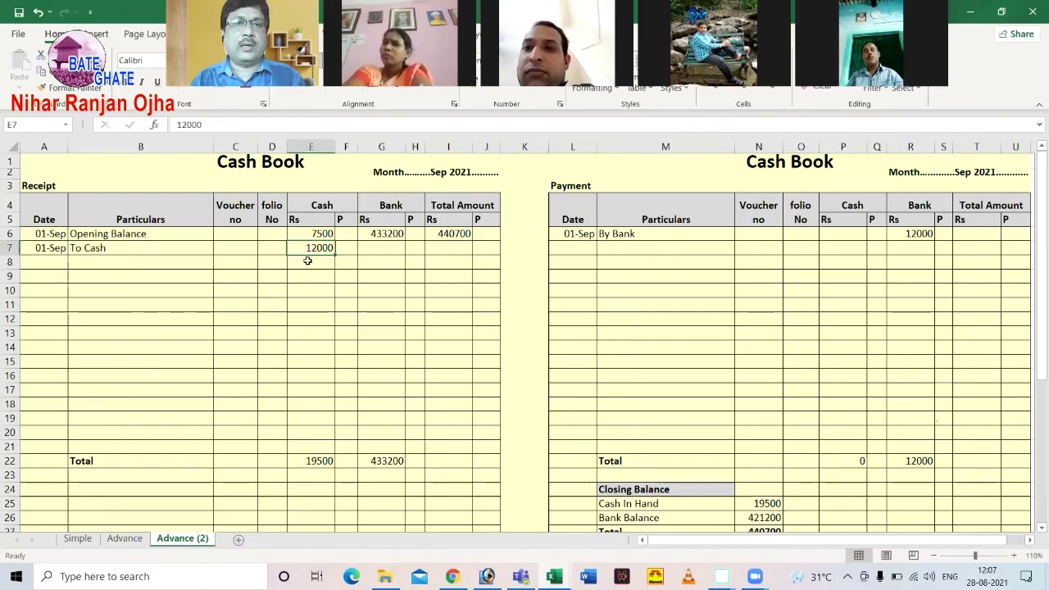
{"action": "left_click", "coordinate": [38, 261]}
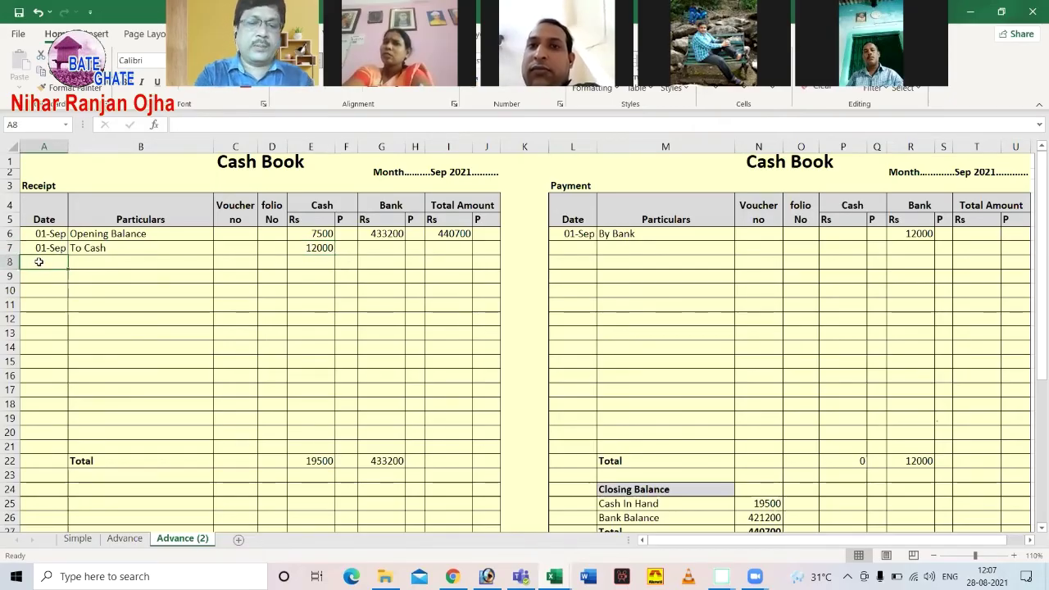
{"action": "type", "text": "1"}
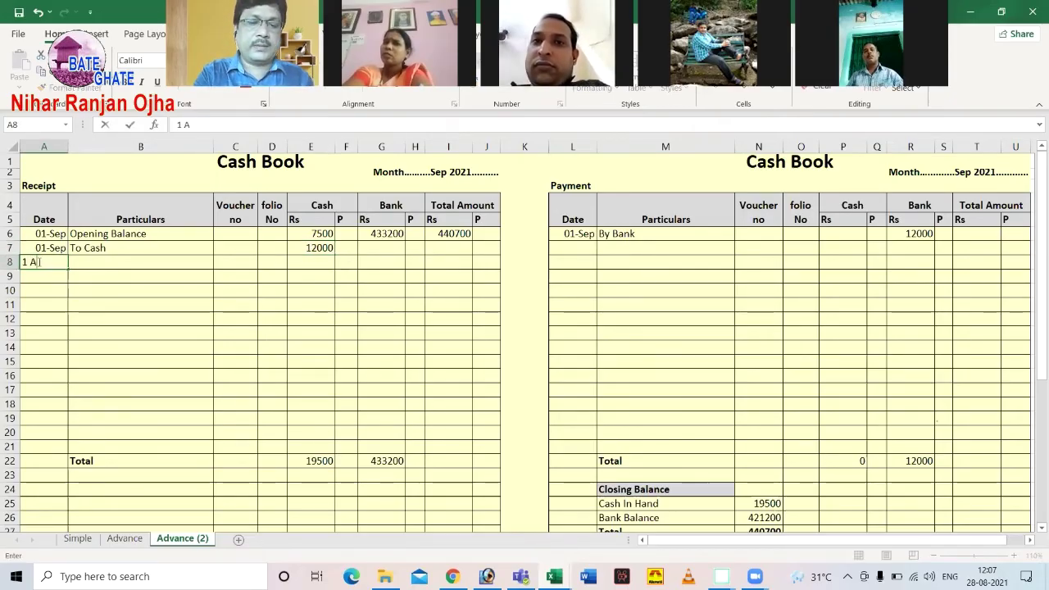
{"action": "type", "text": " Sep"}
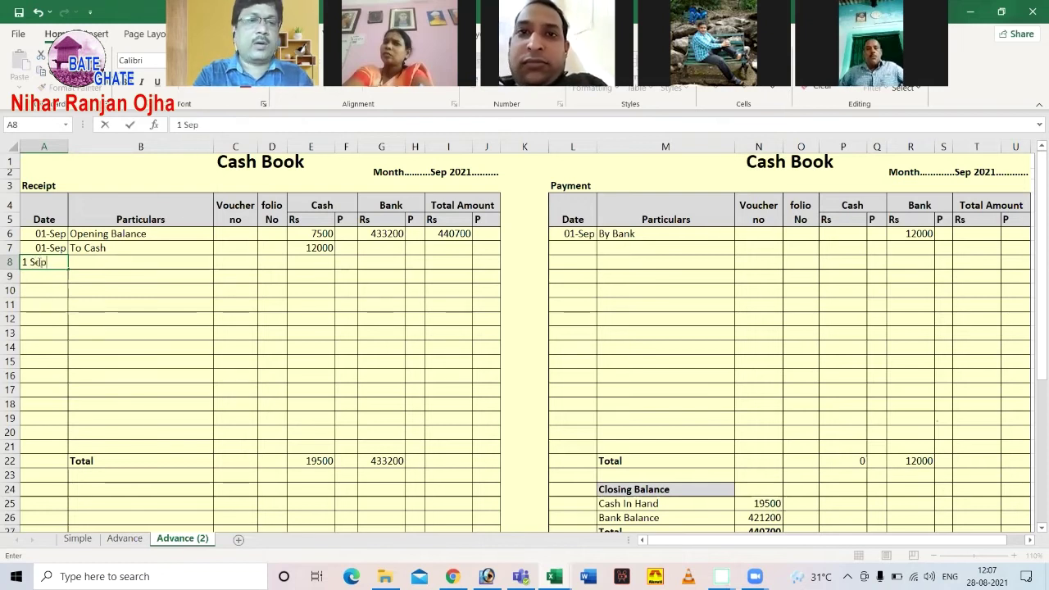
{"action": "key", "text": "Tab"}
{"action": "type", "text": "Tution Fee"}
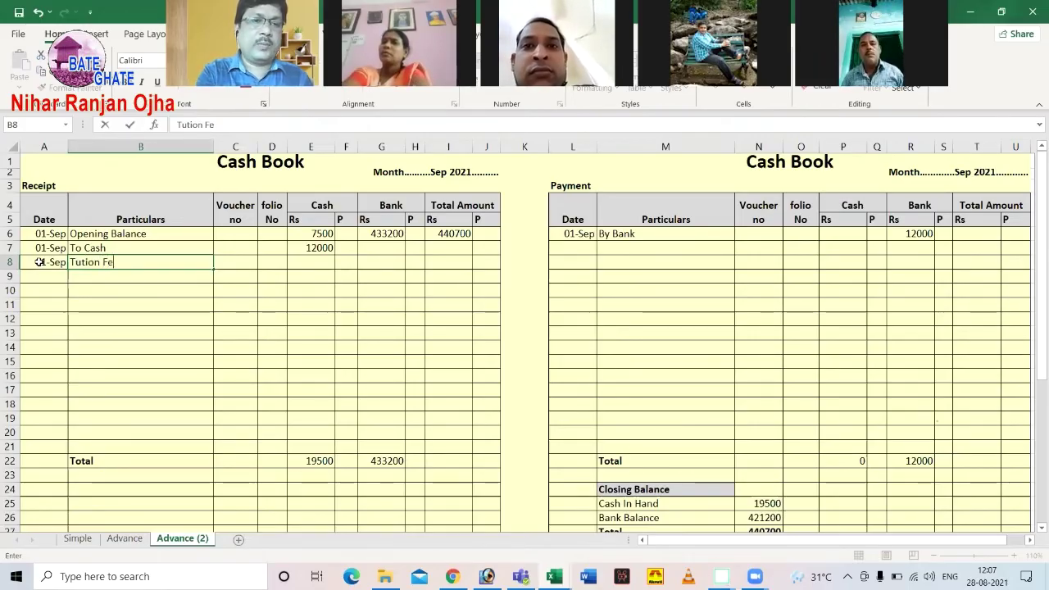
{"action": "key", "text": "Tab"}
{"action": "key", "text": "Tab"}
{"action": "key", "text": "Tab"}
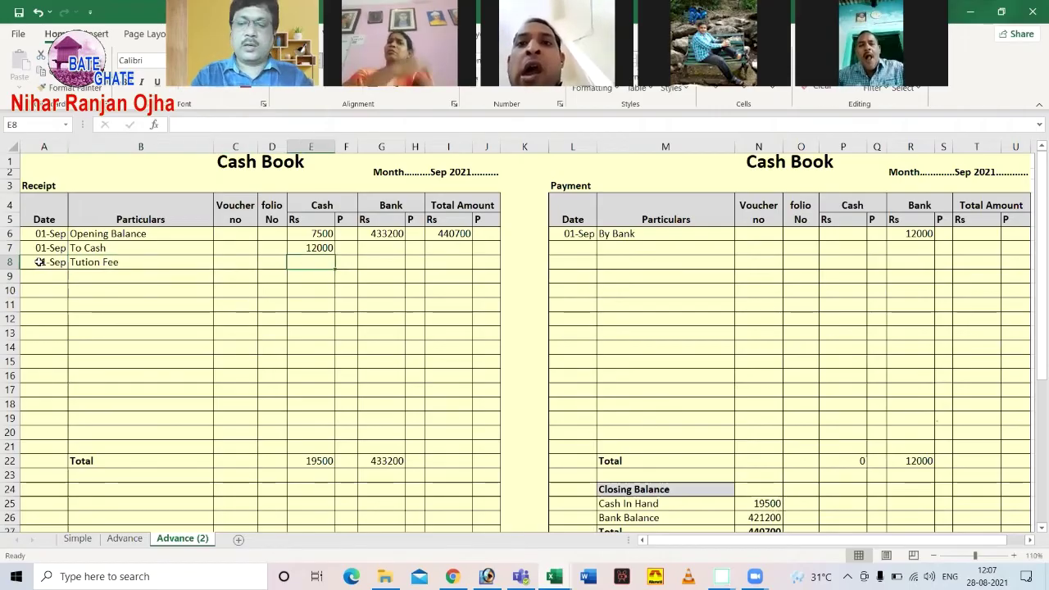
{"action": "type", "text": "25000"}
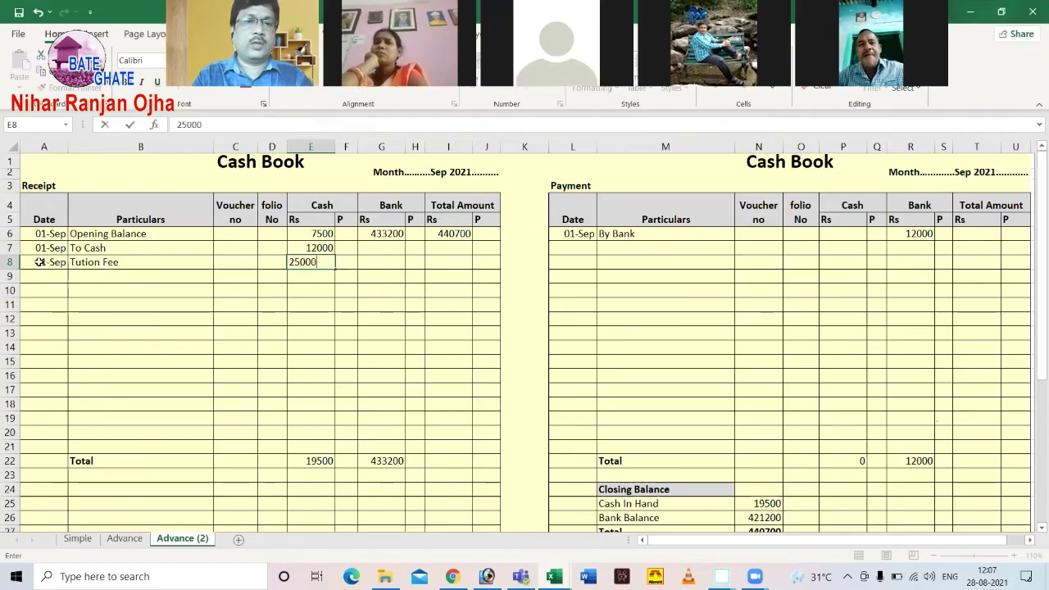
{"action": "key", "text": "Return"}
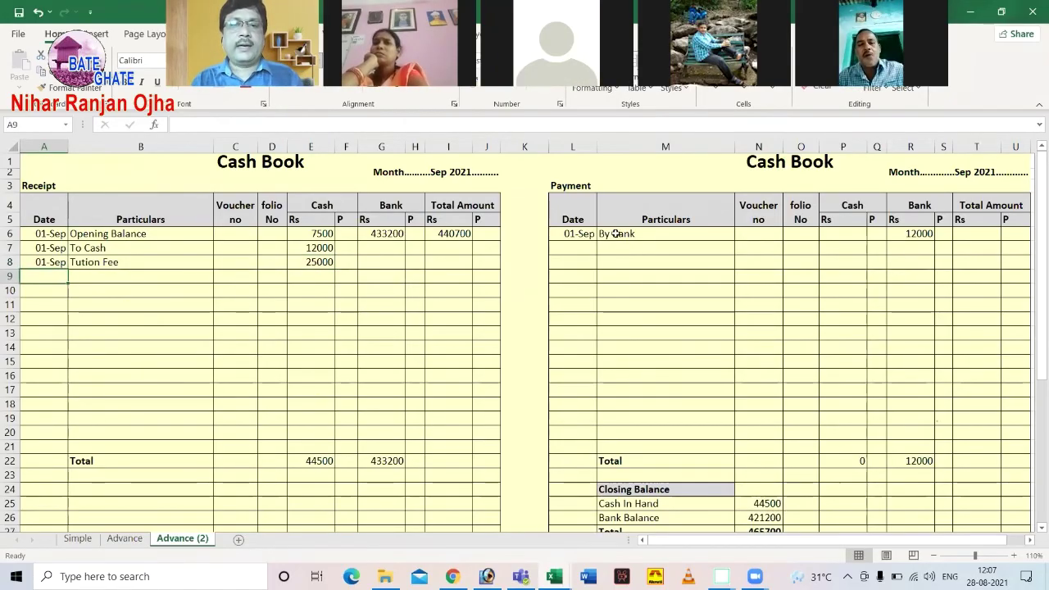
Step: Check the "By Bank" payment entry in row 6 from its date through its bank amount
{"action": "left_click_drag", "start_coordinate": [583, 236], "coordinate": [911, 234]}
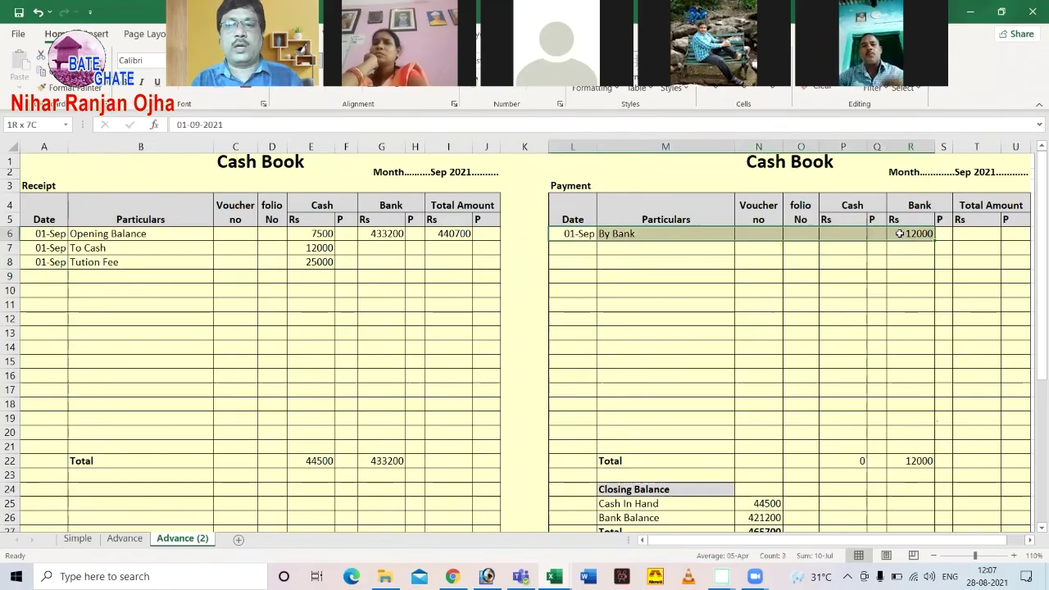
{"action": "left_click", "coordinate": [856, 276]}
{"action": "key", "text": "ctrl+a"}
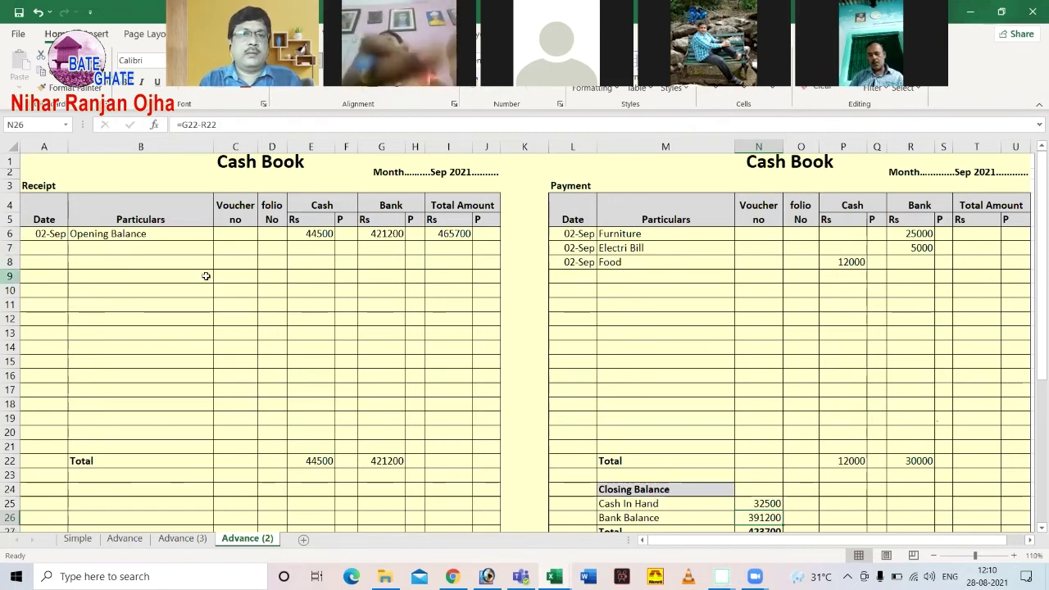
Step: Review the 02-Sep Opening Balance row on the Advance (2) sheet and the entry areas of its receipt and payment sides
{"action": "left_click_drag", "start_coordinate": [27, 234], "coordinate": [459, 235]}
{"action": "left_click_drag", "start_coordinate": [47, 234], "coordinate": [464, 234]}
{"action": "left_click", "coordinate": [70, 236]}
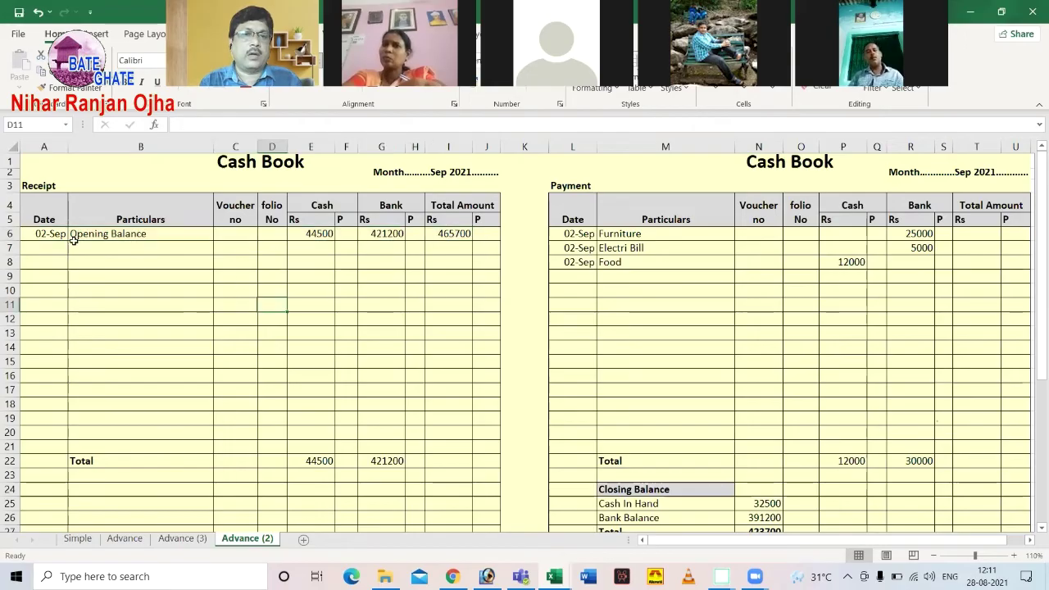
{"action": "left_click", "coordinate": [382, 233]}
{"action": "left_click_drag", "start_coordinate": [713, 252], "coordinate": [944, 403]}
{"action": "left_click_drag", "start_coordinate": [112, 259], "coordinate": [456, 382]}
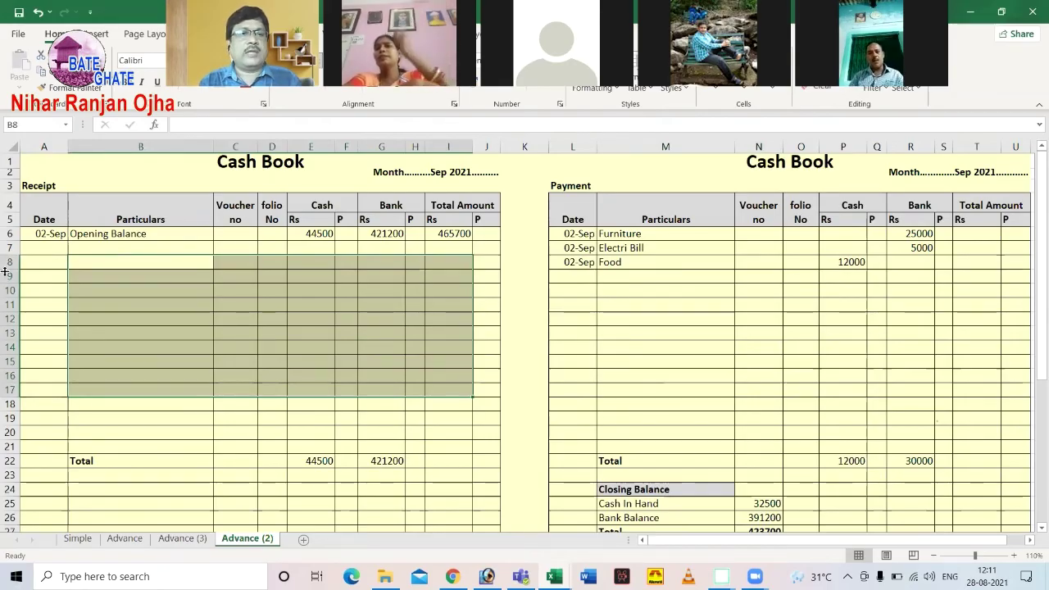
{"action": "left_click", "coordinate": [59, 234]}
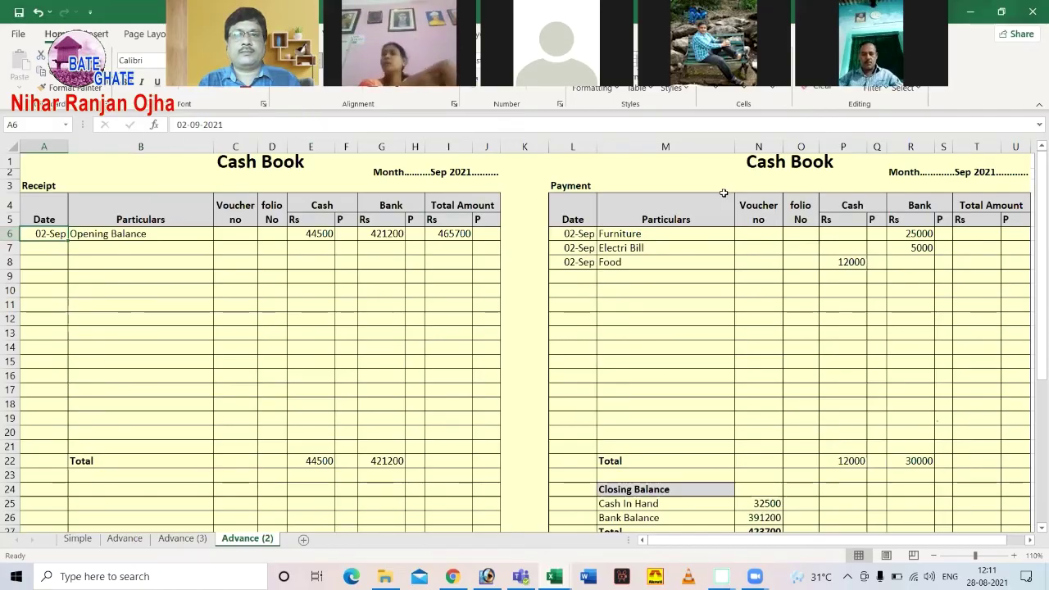
{"action": "left_click", "coordinate": [44, 261]}
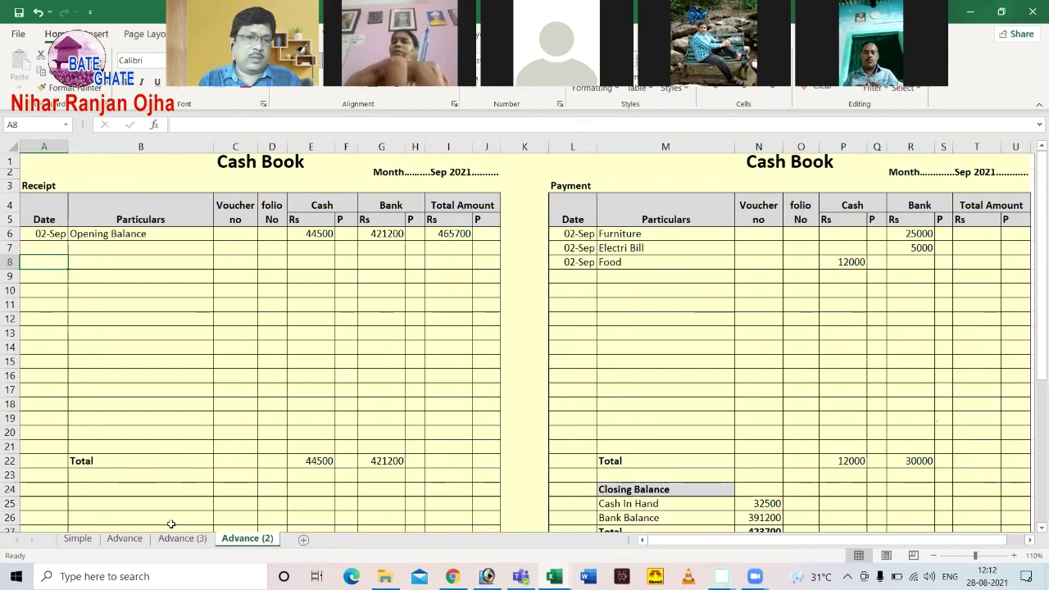
Step: Add a "Loan" receipt in row 9 of the Advance (3) sheet, dated 1 Sep, with a bank amount of 50000
{"action": "left_click", "coordinate": [124, 539]}
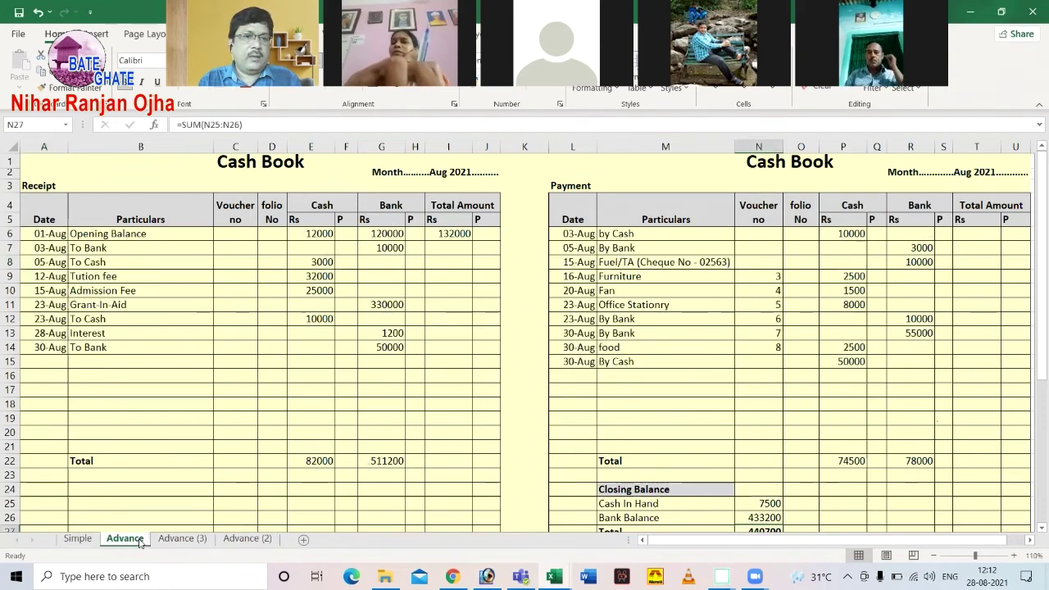
{"action": "left_click", "coordinate": [183, 538]}
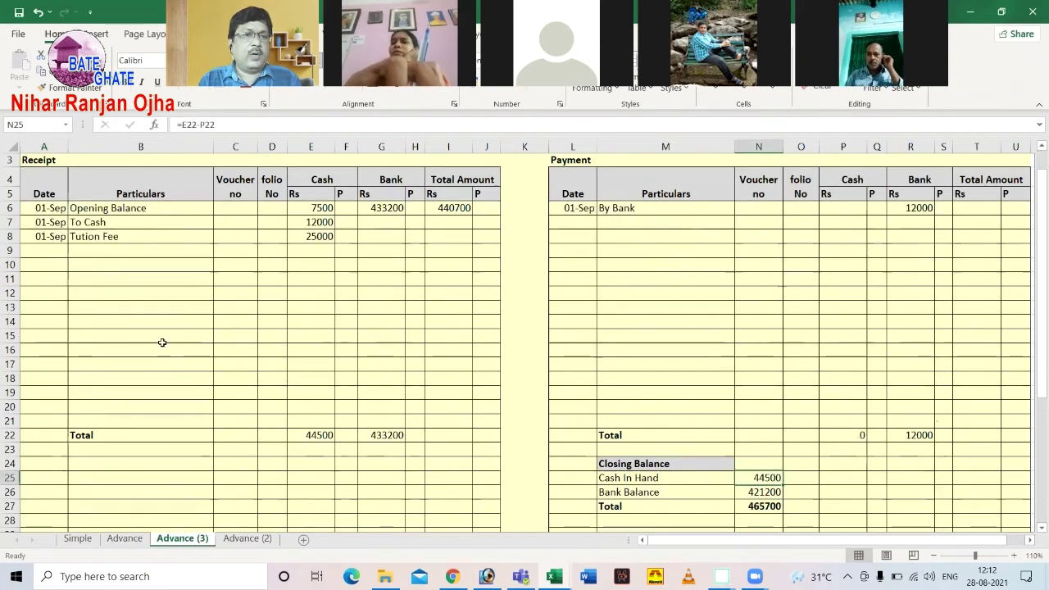
{"action": "left_click", "coordinate": [47, 250]}
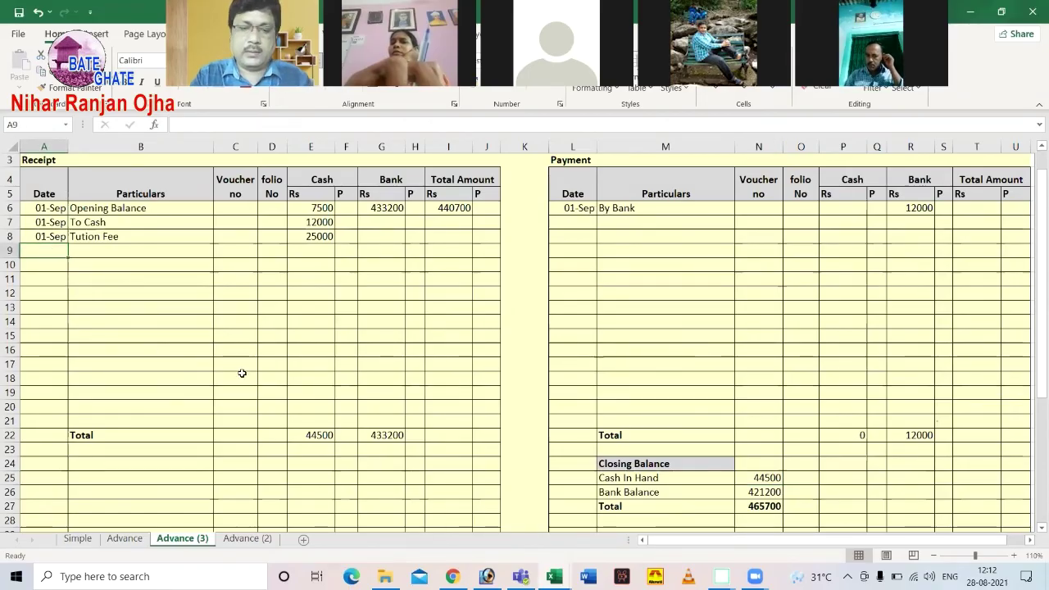
{"action": "type", "text": "1 Sep"}
{"action": "key", "text": "Tab"}
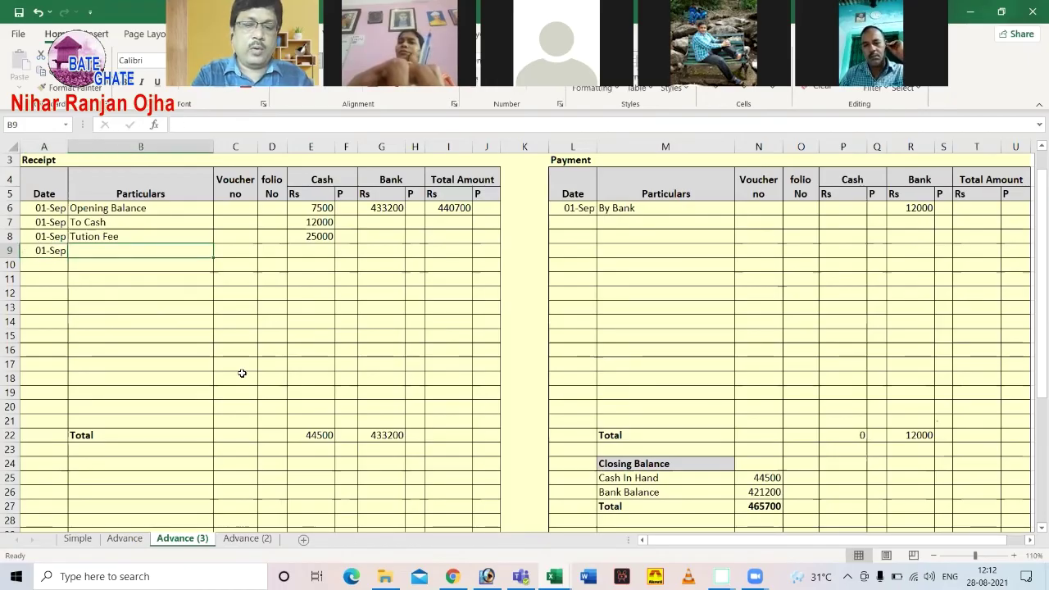
{"action": "type", "text": "Loan"}
{"action": "key", "text": "Tab"}
{"action": "key", "text": "Tab"}
{"action": "key", "text": "Tab"}
{"action": "key", "text": "Tab"}
{"action": "key", "text": "Tab"}
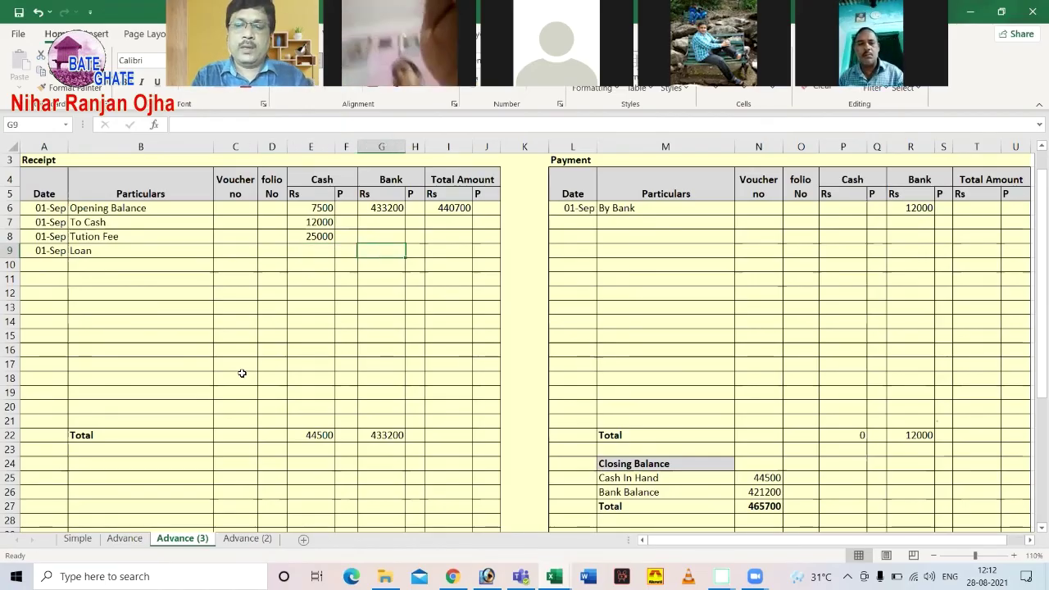
{"action": "type", "text": "50000"}
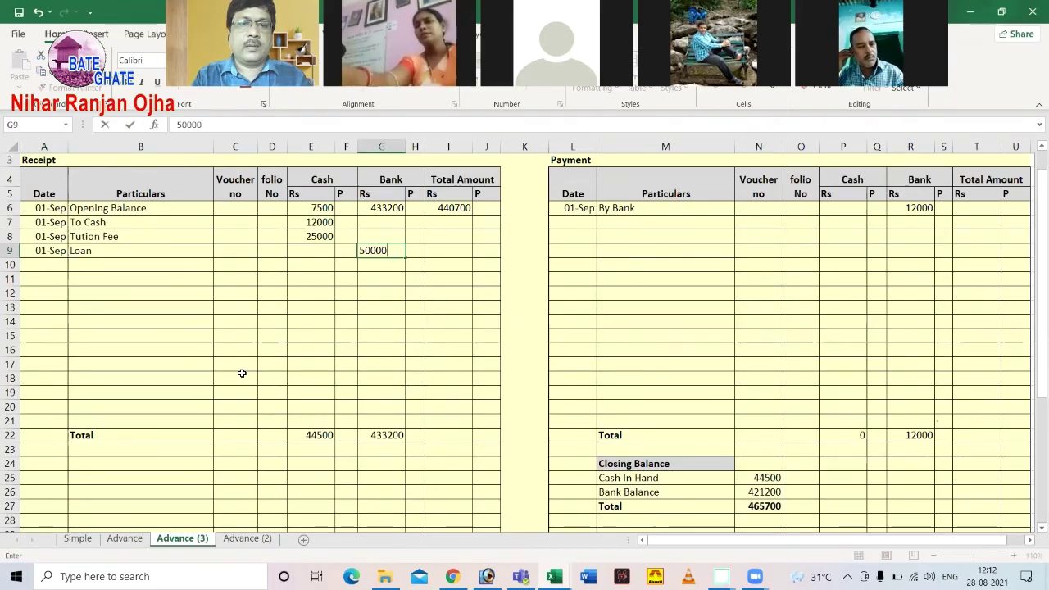
{"action": "key", "text": "Return"}
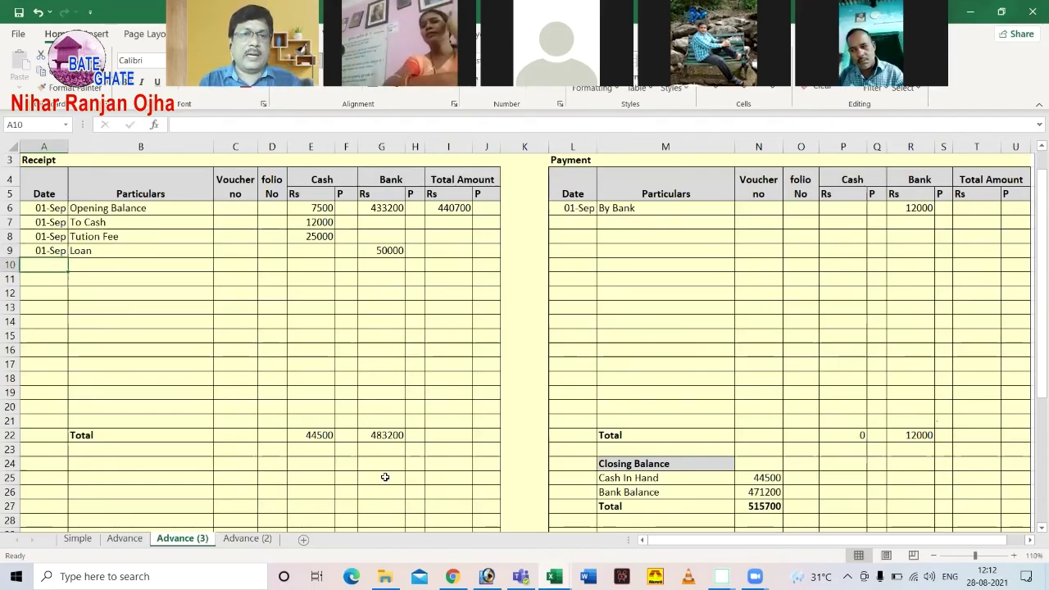
Step: Set the Loan receipt's bank amount to 500000 and check the bank opening balance, loan amount and bank total formula
{"action": "double_click", "coordinate": [390, 250]}
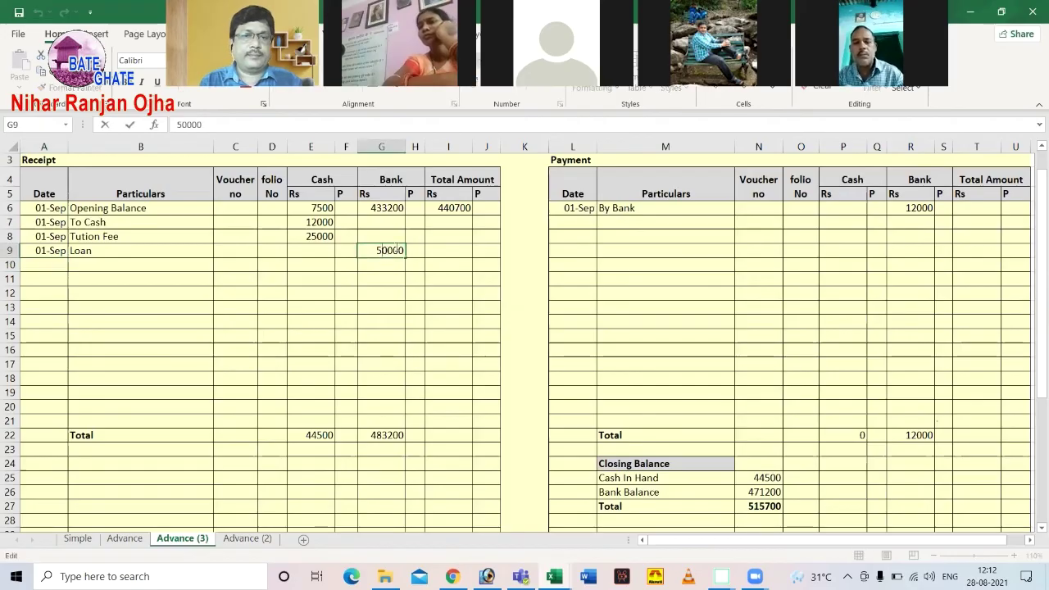
{"action": "type", "text": "0"}
{"action": "key", "text": "Return"}
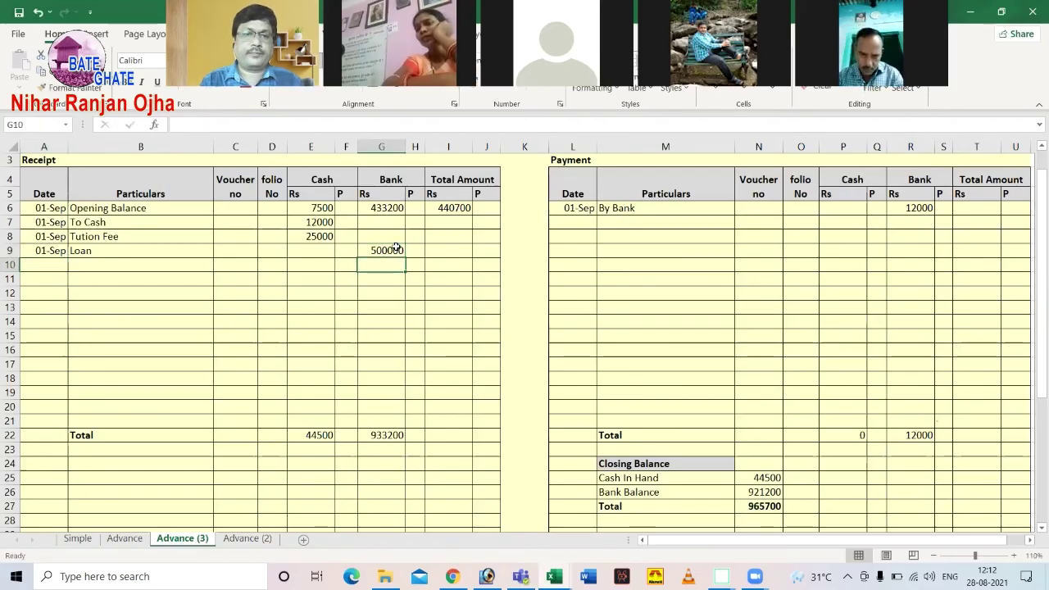
{"action": "left_click", "coordinate": [398, 208]}
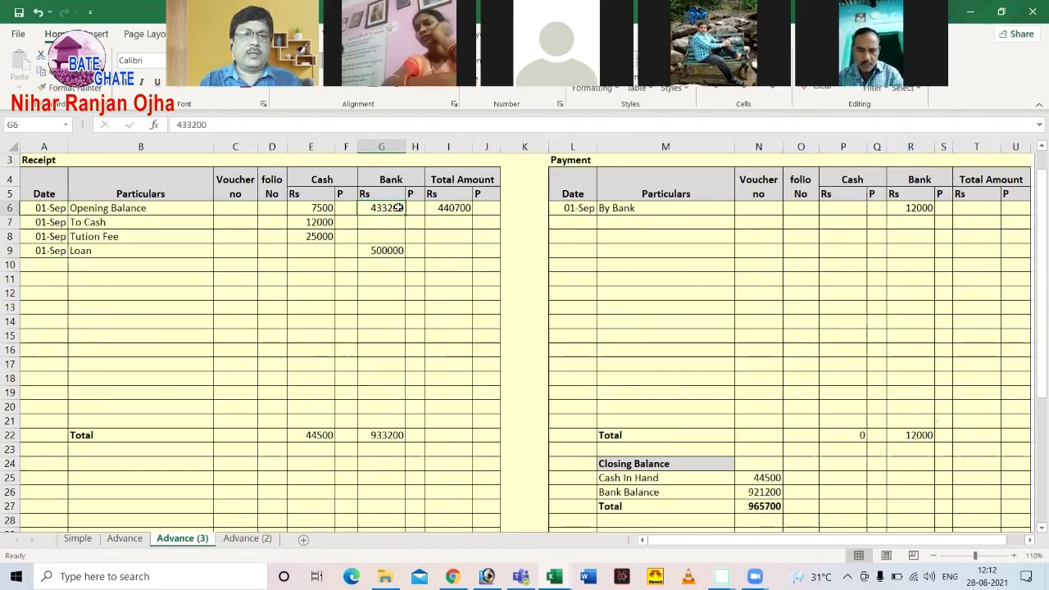
{"action": "left_click", "coordinate": [388, 250]}
{"action": "left_click", "coordinate": [381, 436]}
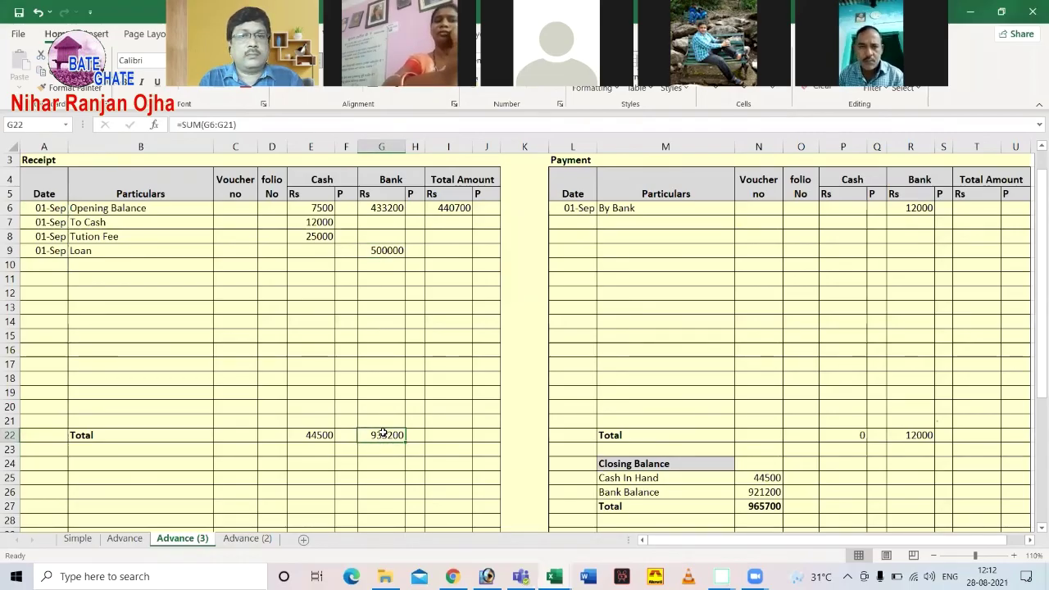
{"action": "scroll", "coordinate": [487, 416], "scroll_direction": "up", "scroll_amount": 1}
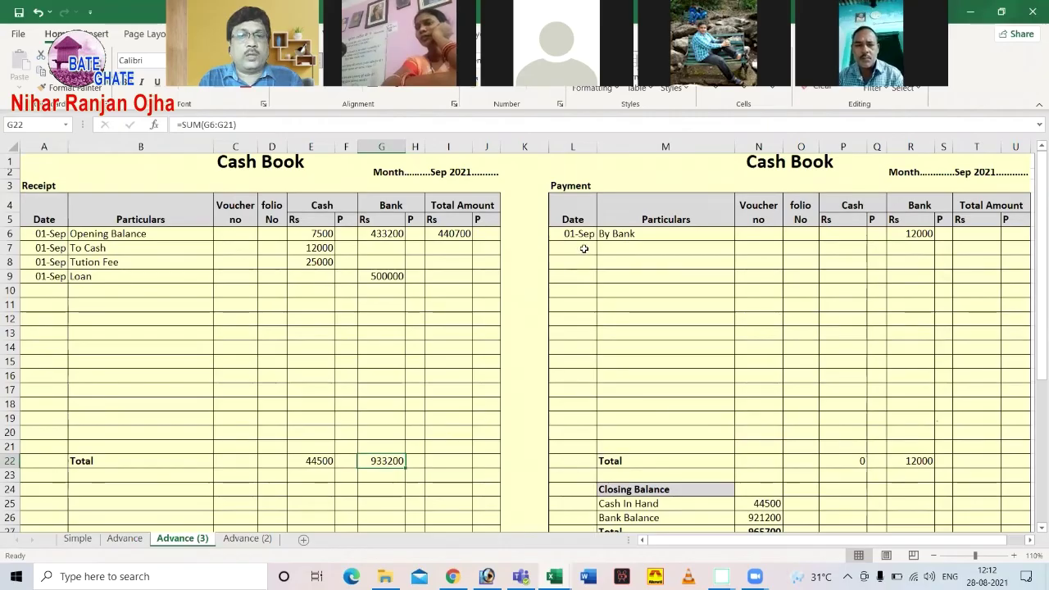
Step: Add a "loan repayment(EMI)" payment in row 9 of the Advance (2) sheet, dated 2 Sep, with a bank amount of 12000
{"action": "left_click", "coordinate": [242, 539]}
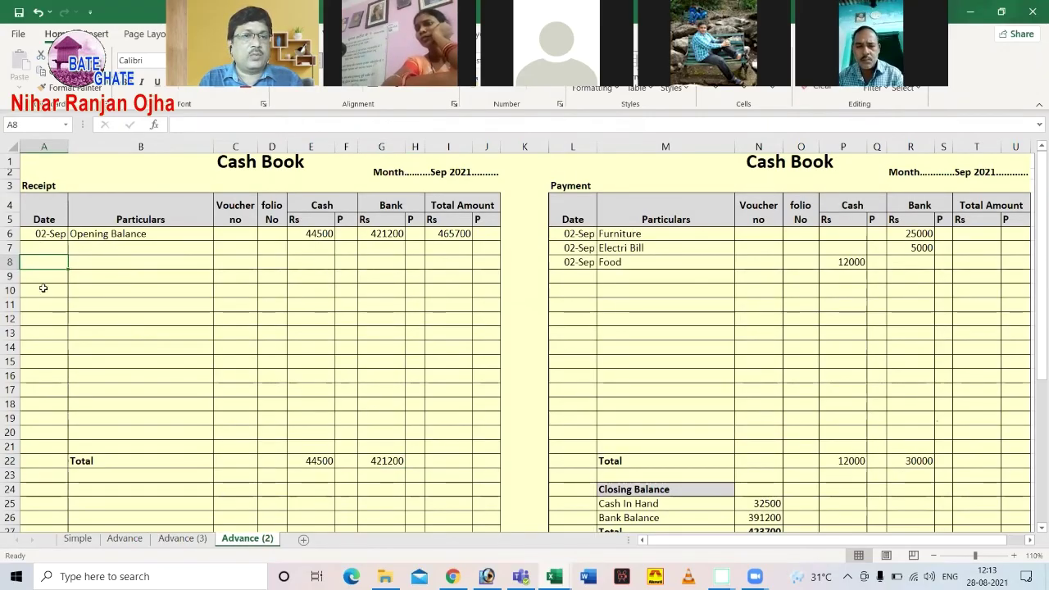
{"action": "left_click", "coordinate": [571, 277]}
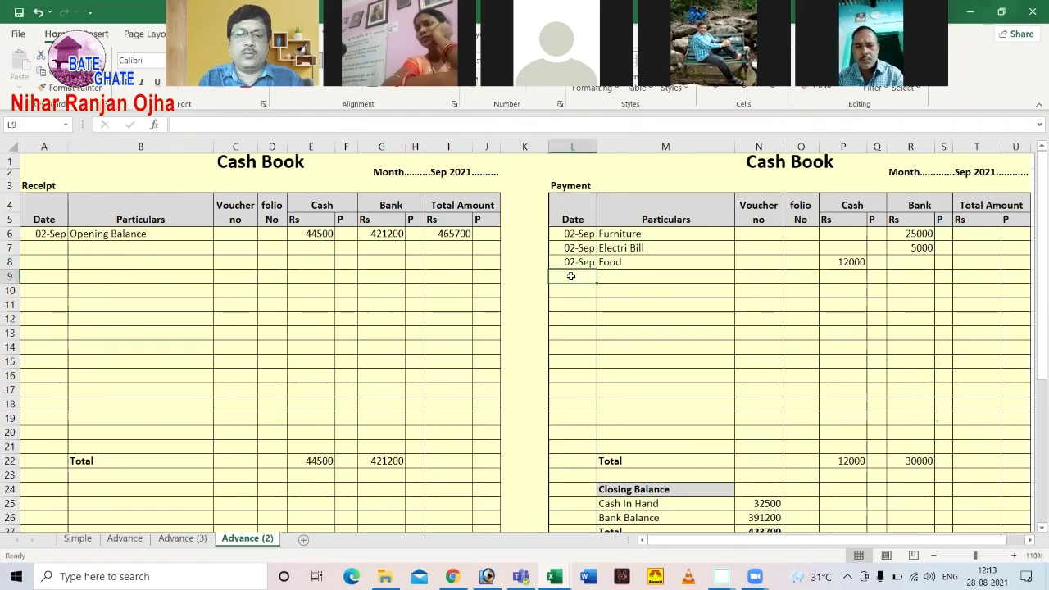
{"action": "type", "text": "2 Sep"}
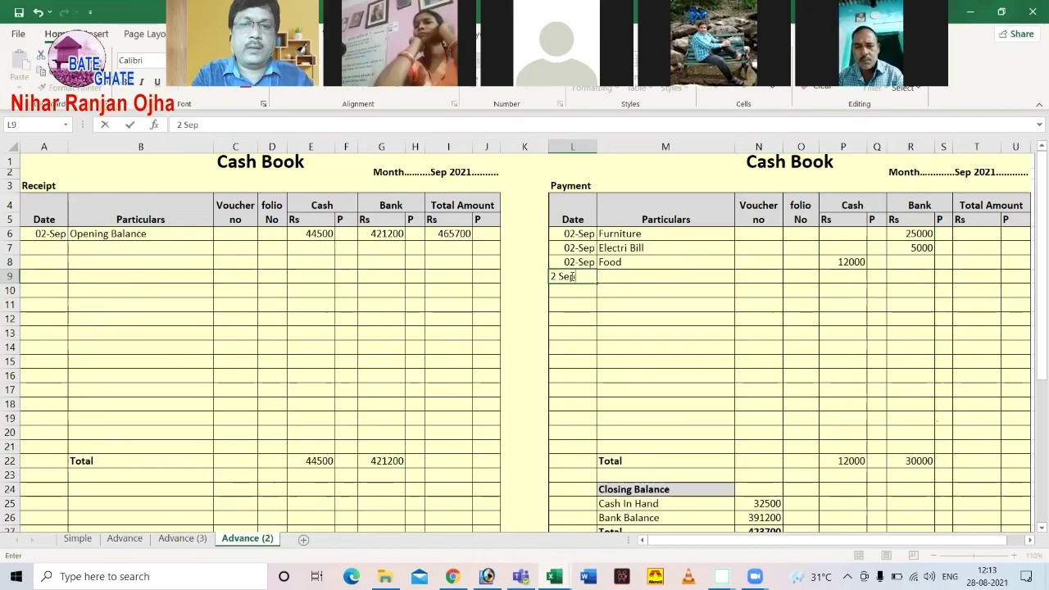
{"action": "key", "text": "Tab"}
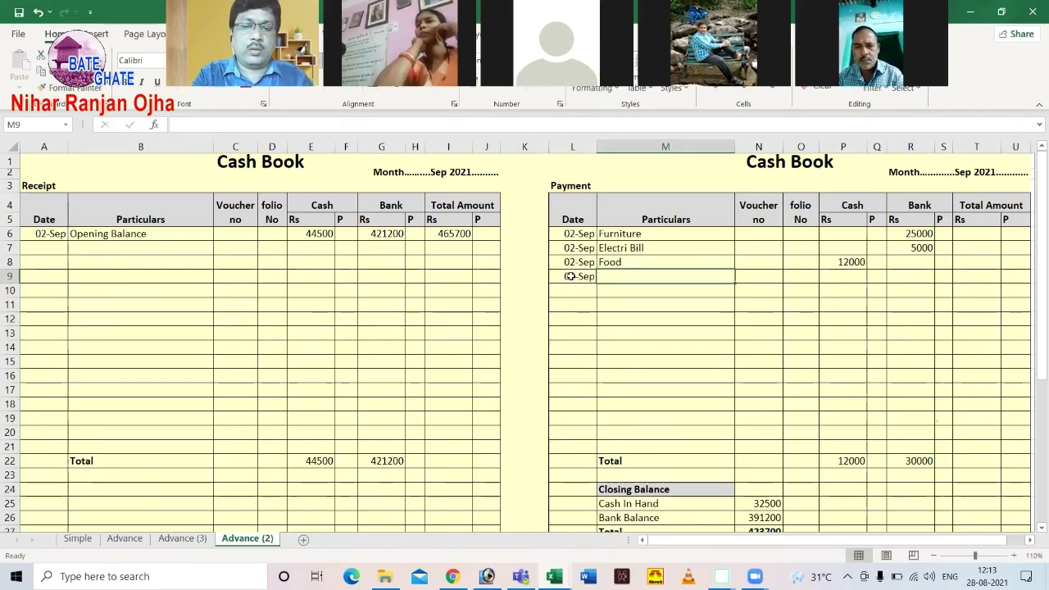
{"action": "type", "text": "loan repayment"}
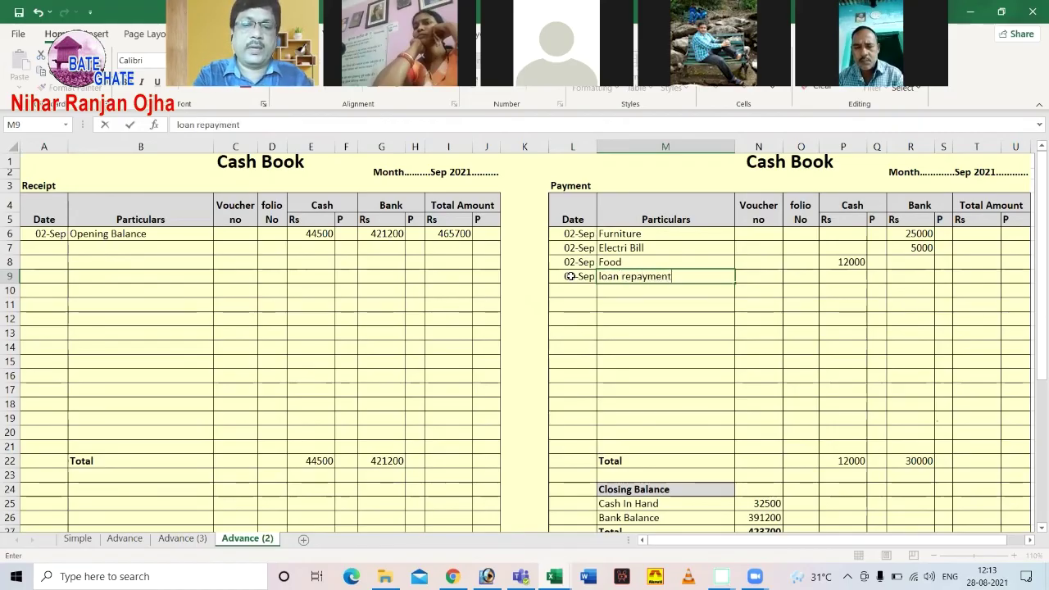
{"action": "type", "text": "(EMI"}
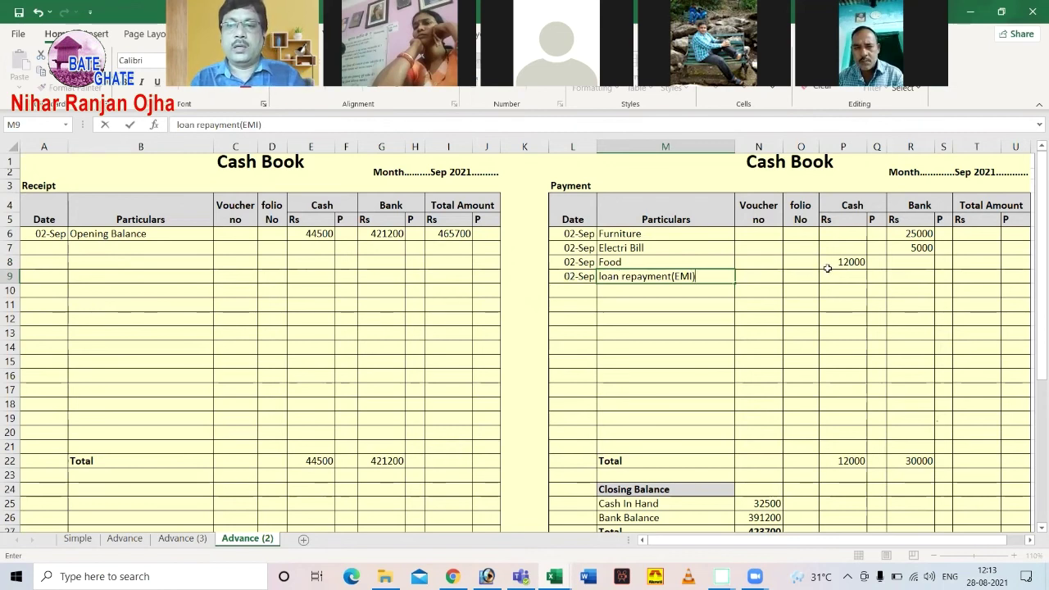
{"action": "left_click", "coordinate": [905, 277]}
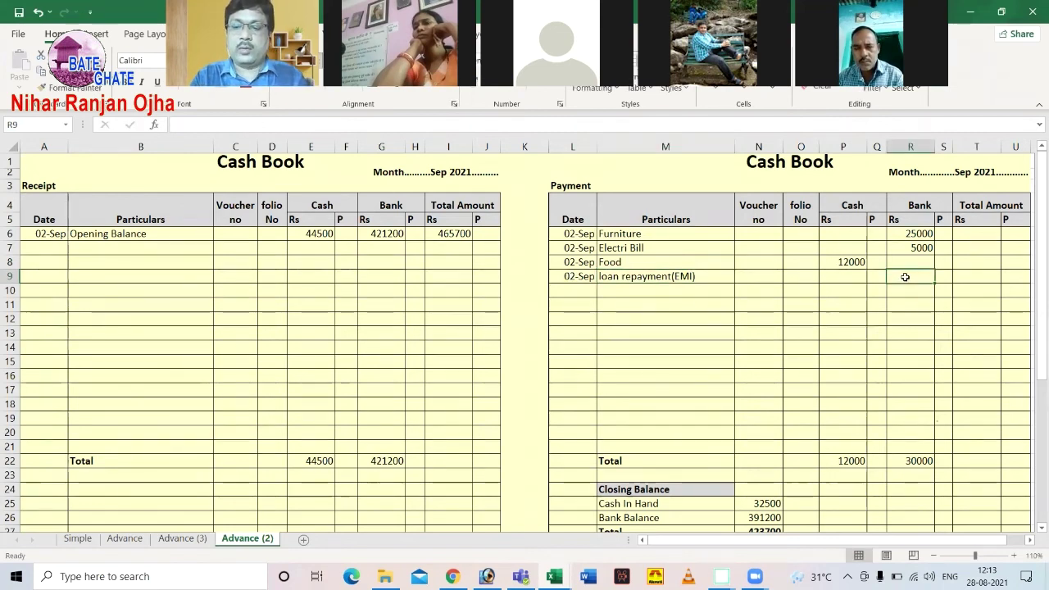
{"action": "type", "text": "12000"}
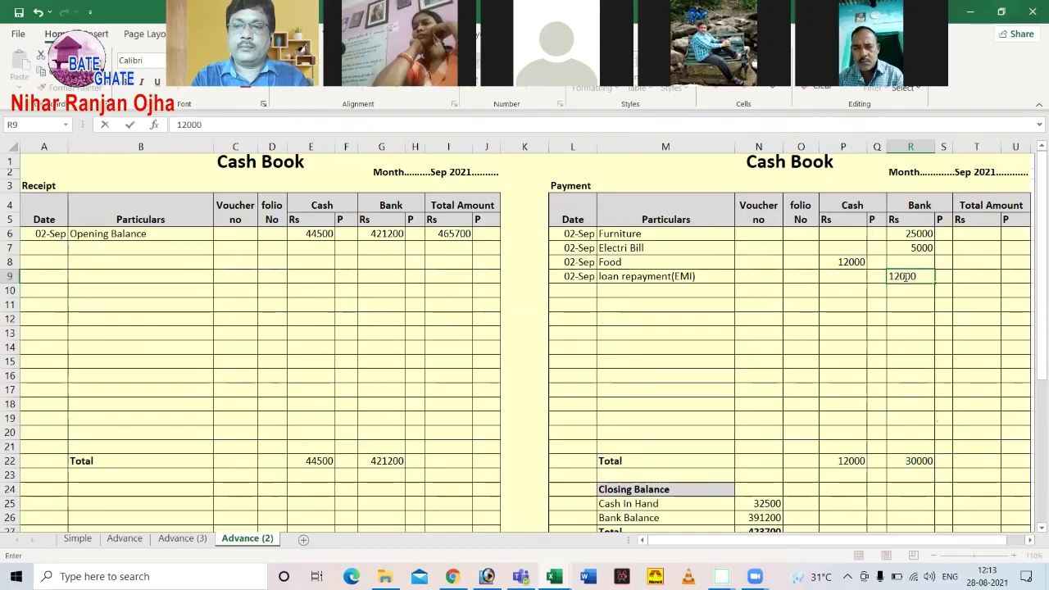
{"action": "key", "text": "Return"}
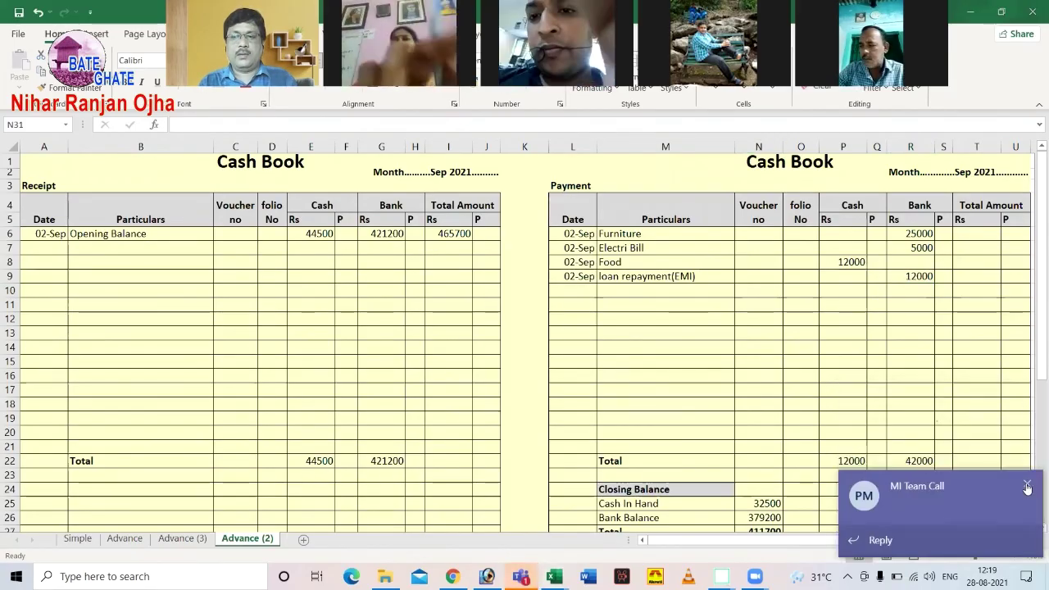
Step: Dismiss the "MI Team Call" notification and select the Receipt side of the Advance (2) cash book
{"action": "left_click", "coordinate": [1027, 488]}
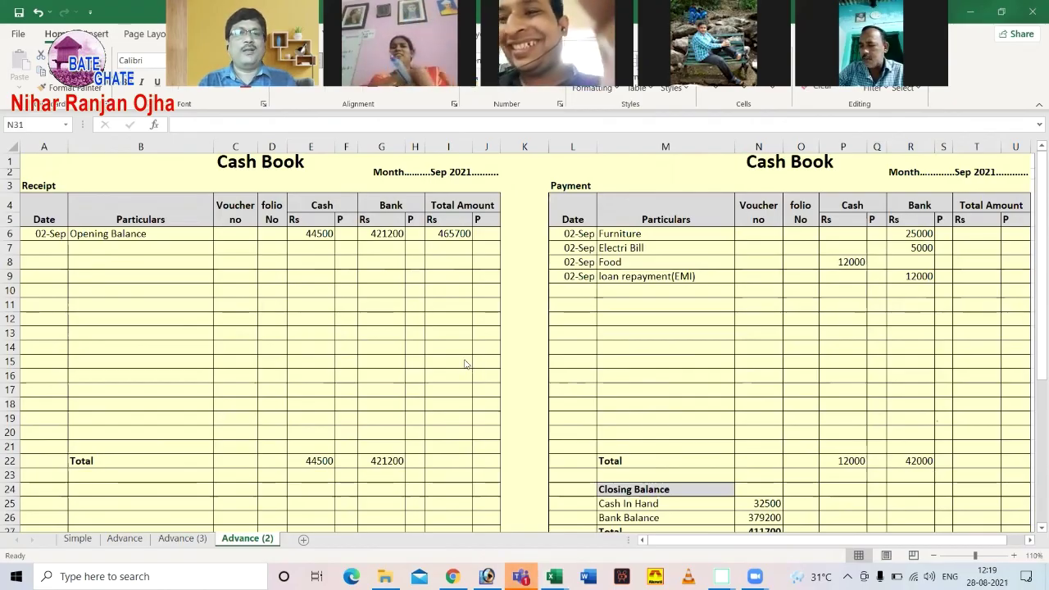
{"action": "left_click", "coordinate": [252, 359]}
{"action": "left_click", "coordinate": [112, 330]}
{"action": "key", "text": "ctrl+a"}
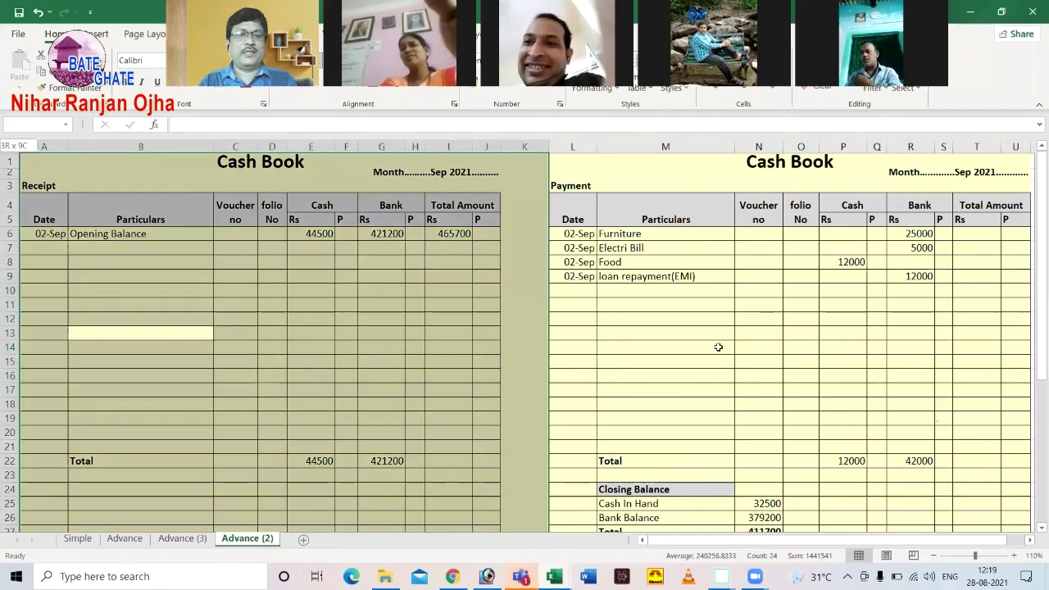